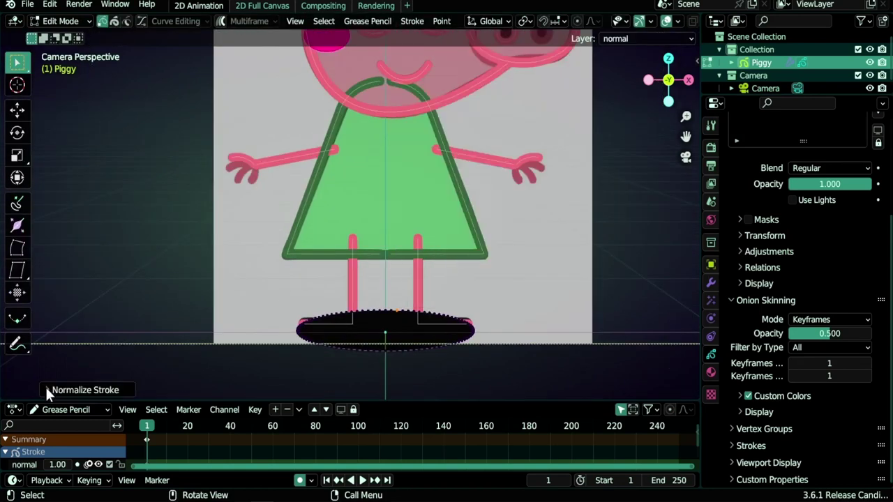
Step: Thin the eyelash stroke above the eye with Shrink/Fatten, and duplicate and rotate it for the second lash
left_click(48, 390)
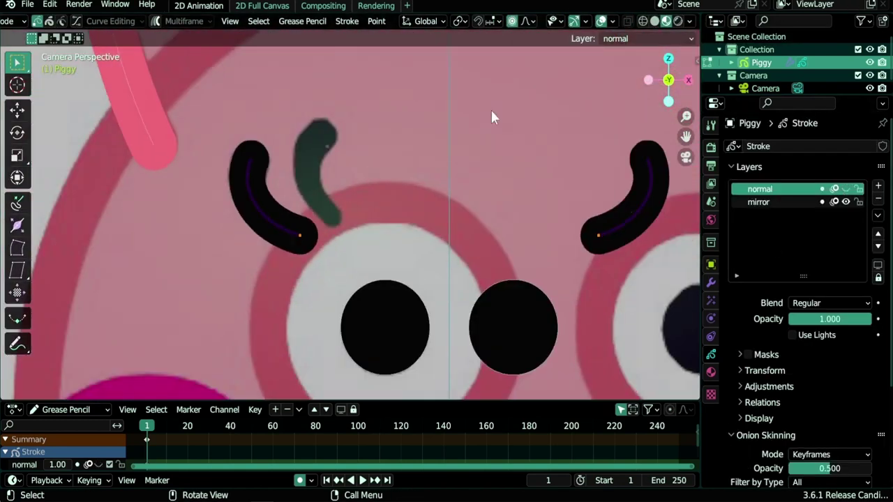
key("alt+s")
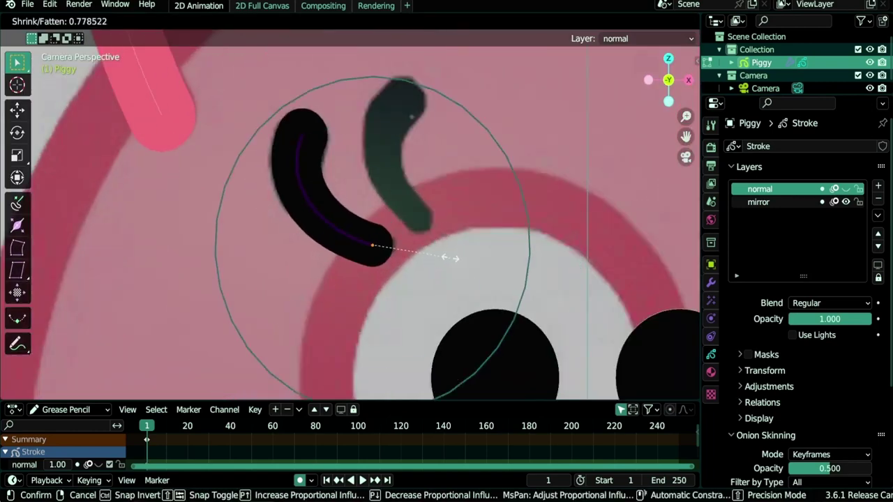
key("shift+d")
key("r")
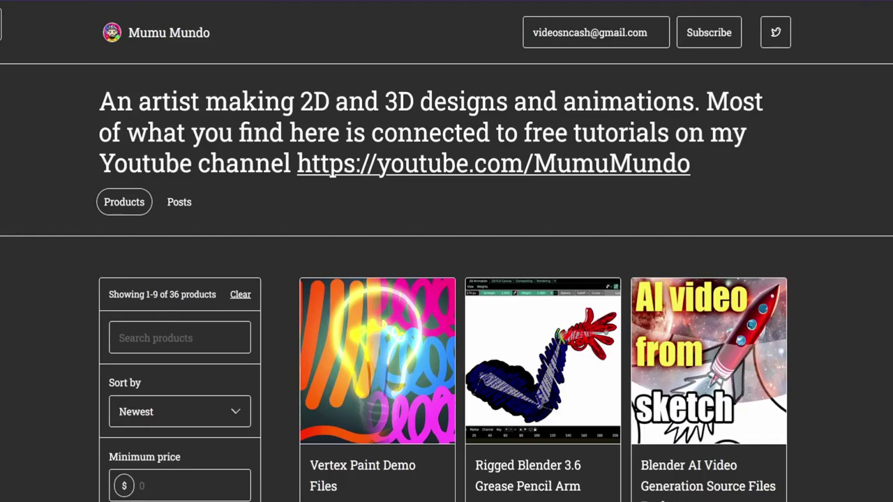
Step: Browse the product listings on the artist's web store page in the browser
scroll(447, 279, "down", 5)
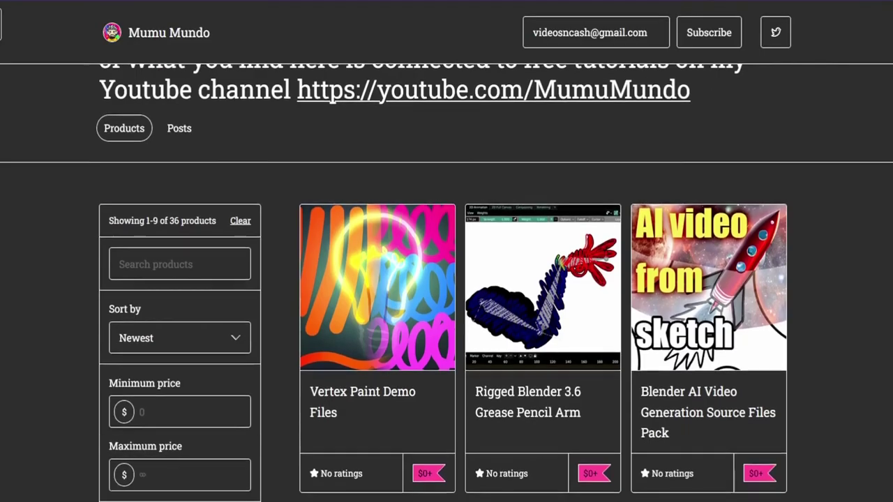
scroll(446, 280, "down", 6)
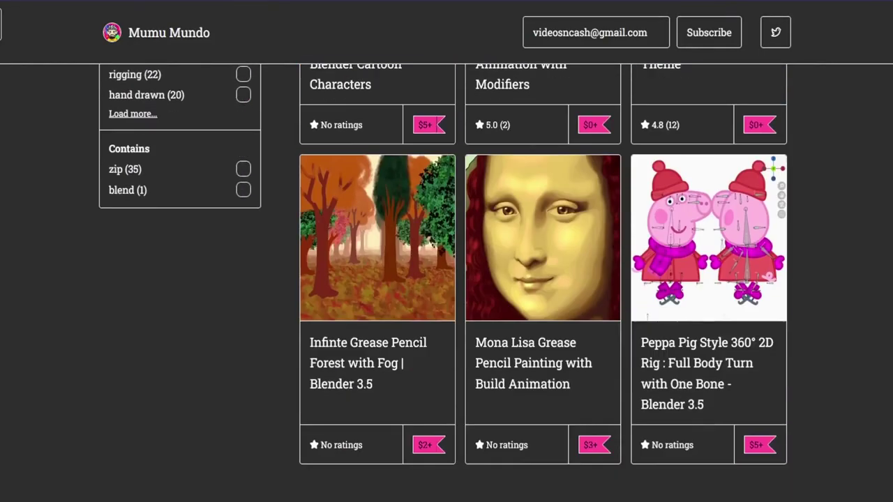
scroll(447, 280, "up", 10)
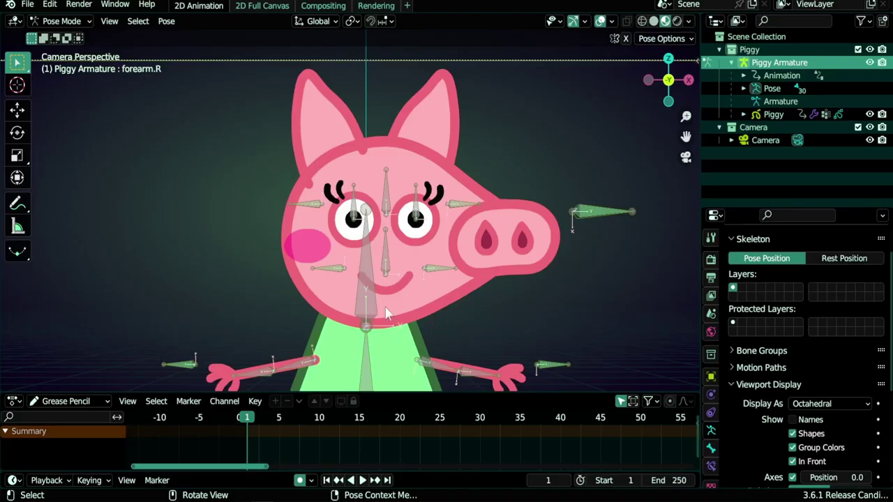
Step: Switch back to Blender and rotate the pig rig's head bone in Pose Mode
left_click_drag(369, 302, 365, 312)
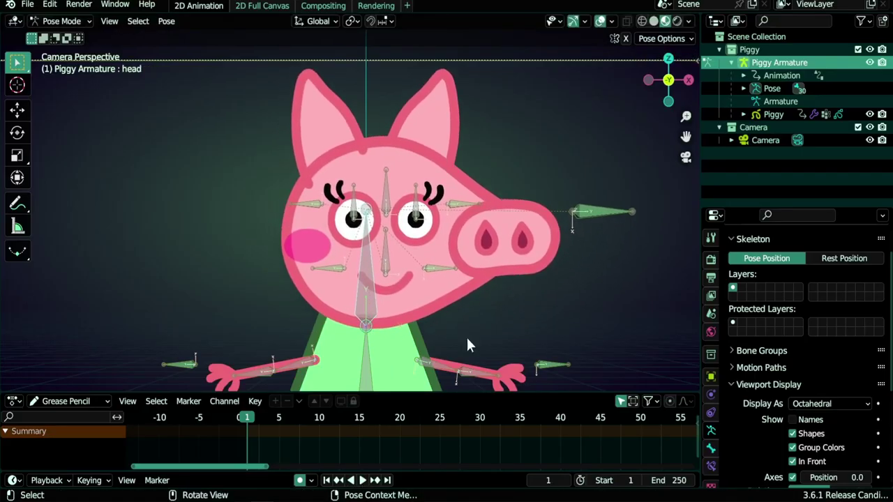
key("r")
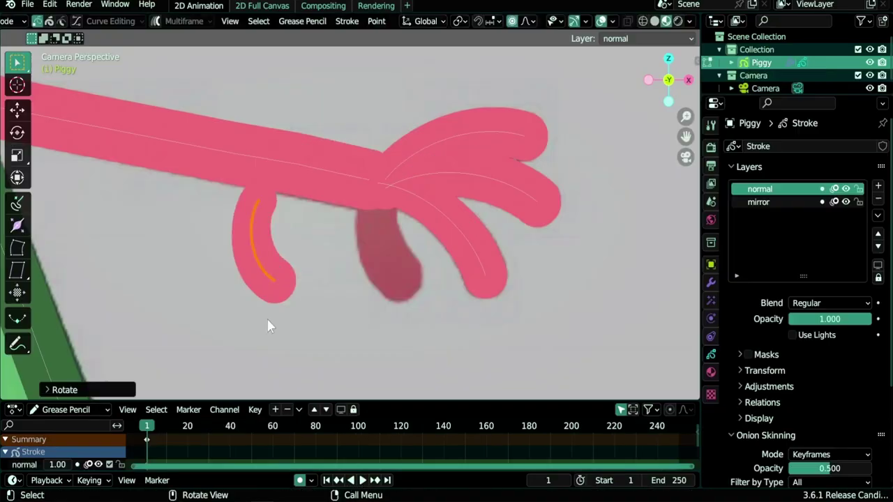
Step: Move the loose finger stroke onto the hand's remaining reference finger, using a reduced proportional influence size
key("g")
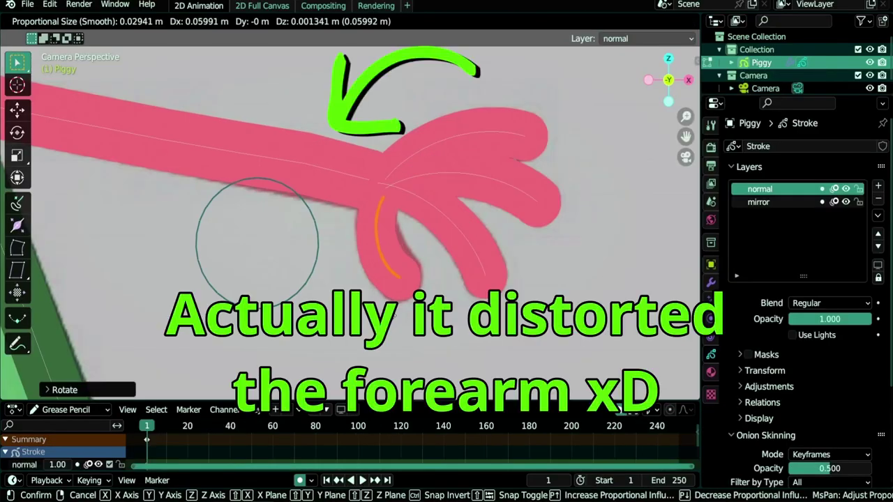
scroll(300, 279, "up", 10)
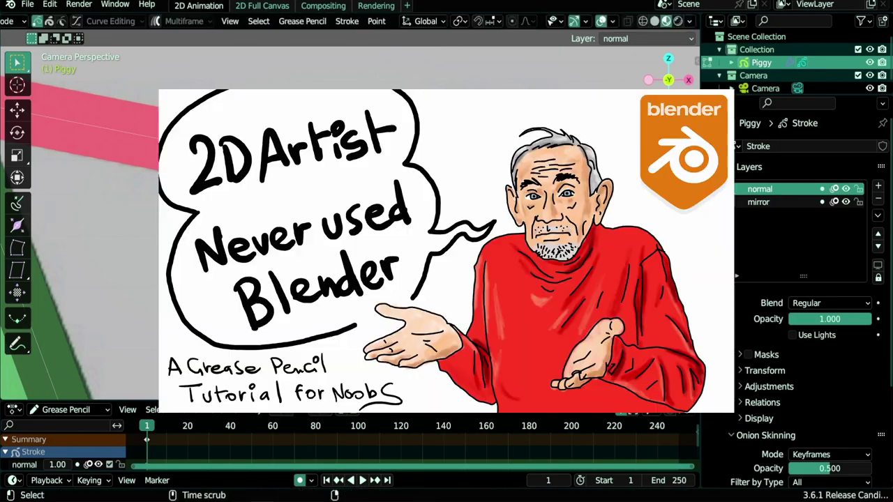
key("s")
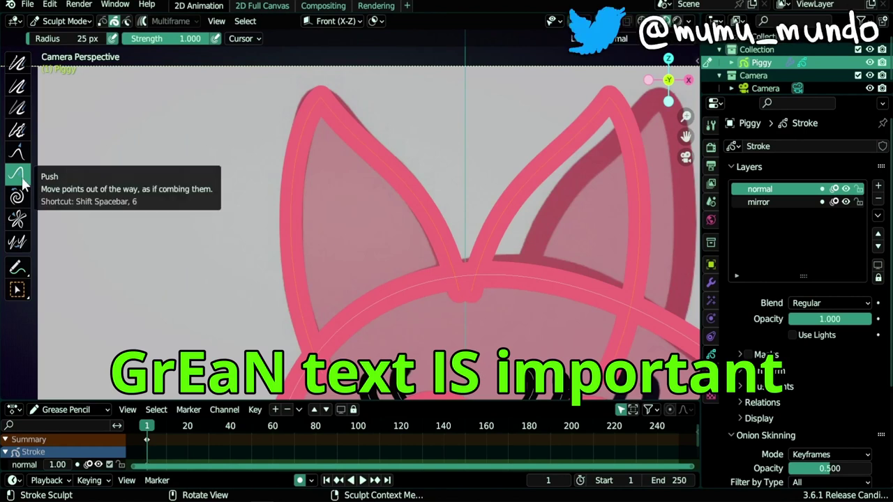
Step: Resize the Push sculpt brush for reshaping the pig's ear outline strokes
key("f")
left_click(349, 144)
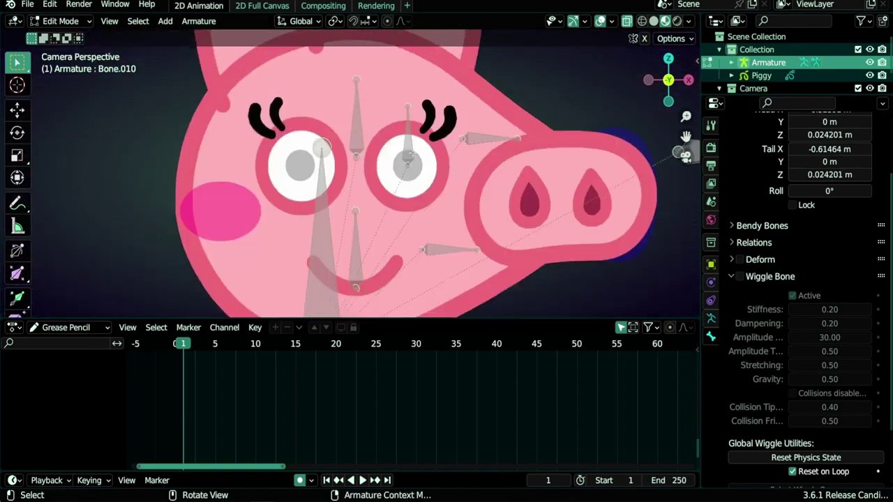
Step: Open the selected face bone's name for editing, and raise the chain length of the leg bone's IK constraint by one
key("F2")
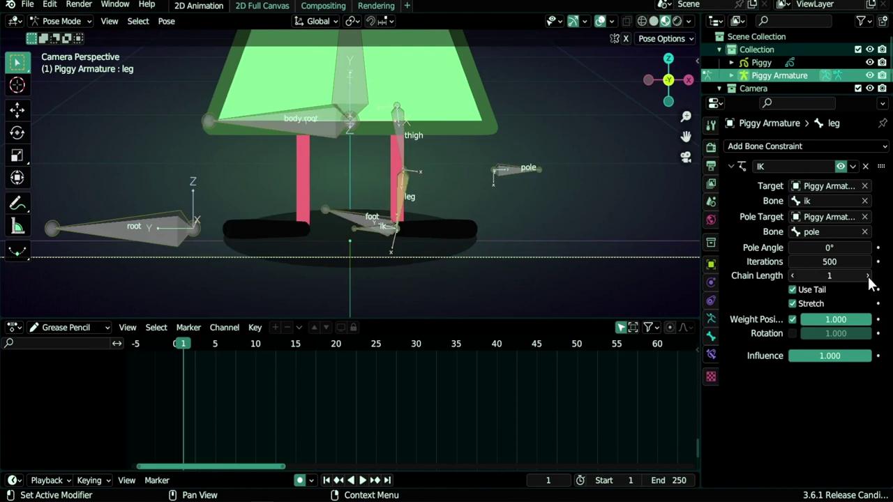
left_click(869, 276)
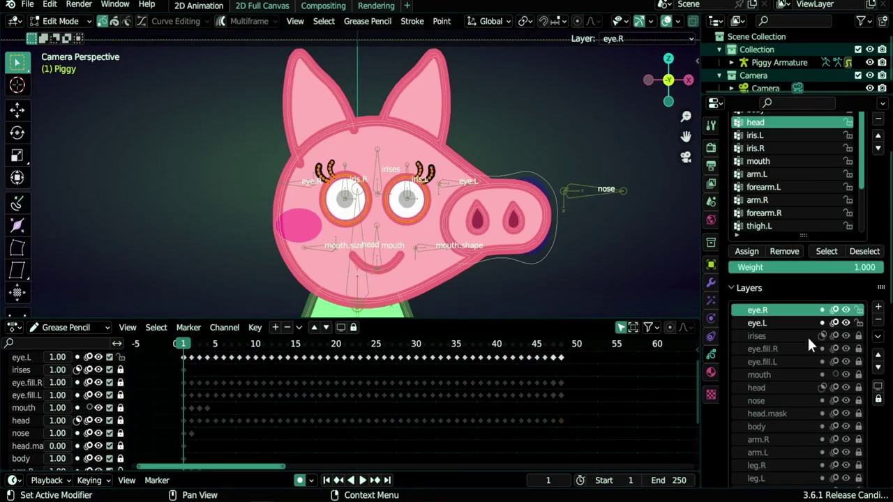
scroll(794, 347, "down", 1)
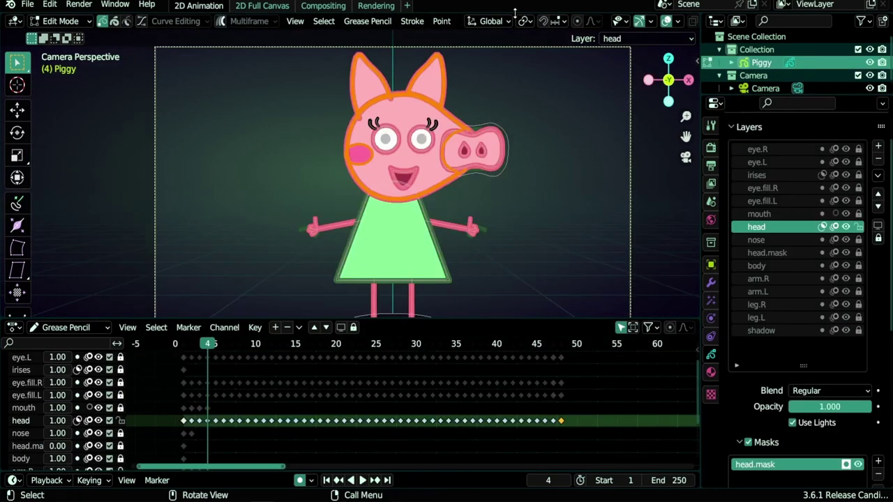
Step: Add a single-bone armature at the pig's feet and enter Edit Mode on it
left_click(706, 64)
key("shift+a")
mouse_move(482, 200)
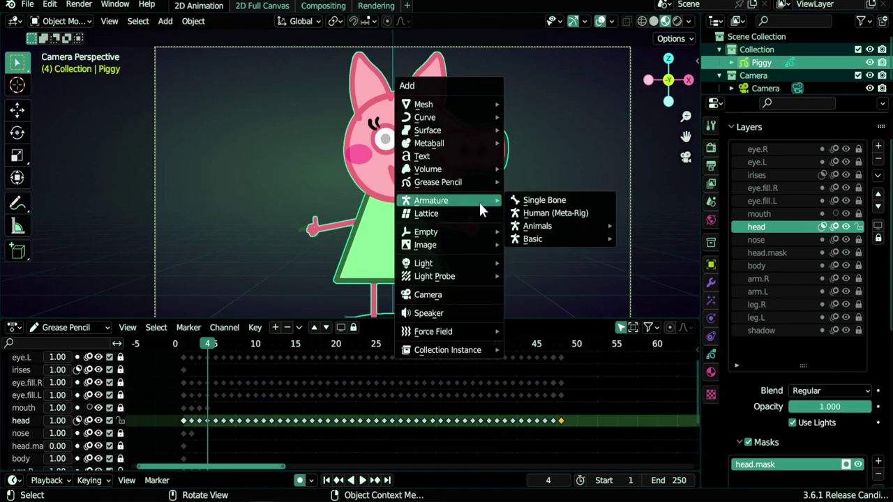
left_click(550, 201)
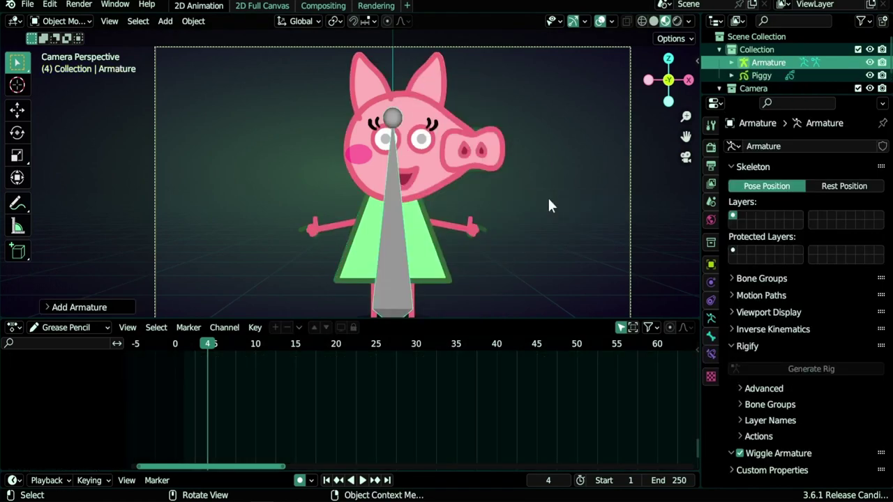
scroll(461, 224, "down", 3)
key("Tab")
scroll(432, 253, "up", 3)
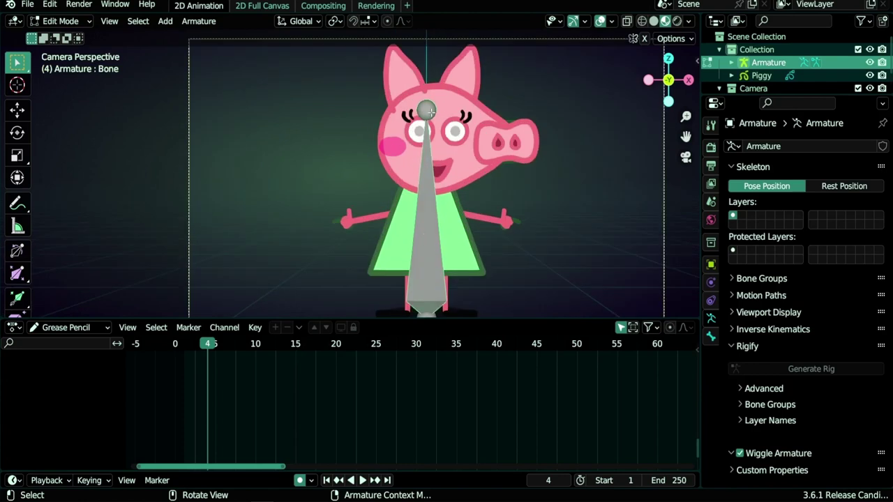
key("g")
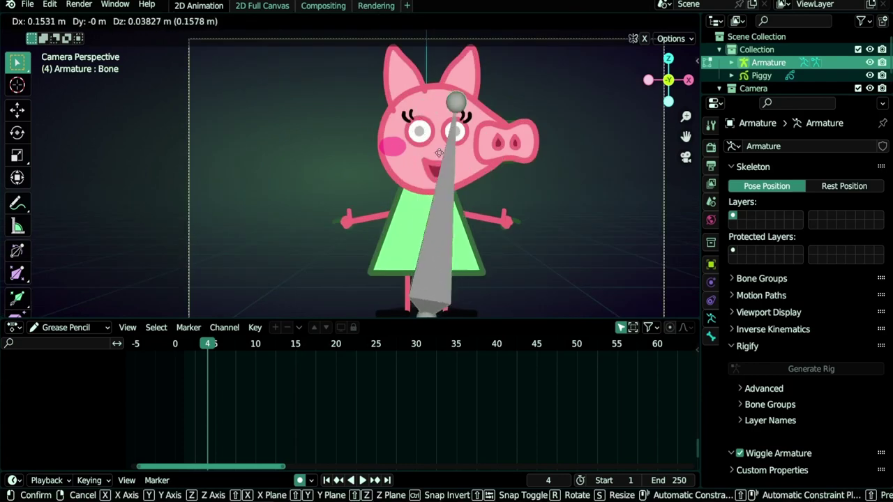
key("Escape")
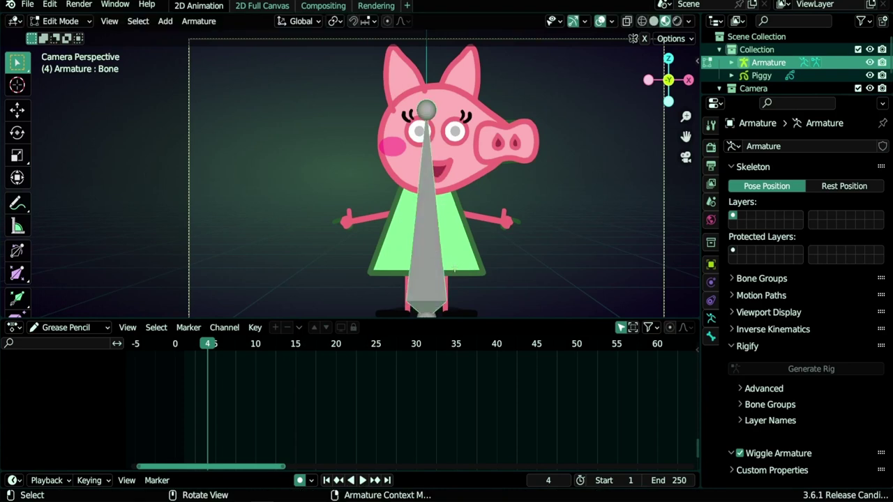
key("g")
key("Escape")
Step: Scale the bone down and lower its tail along the Z axis to shorten it within the dress
scroll(423, 194, "down", 1)
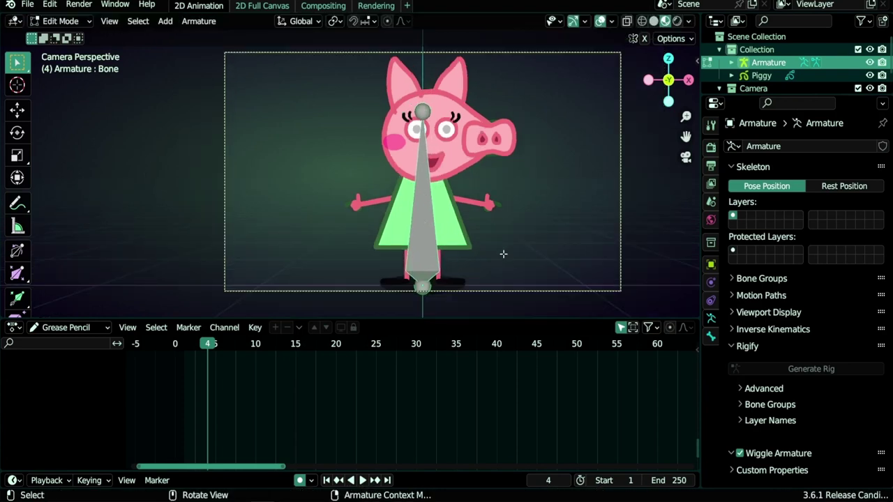
key("s")
left_click(474, 244)
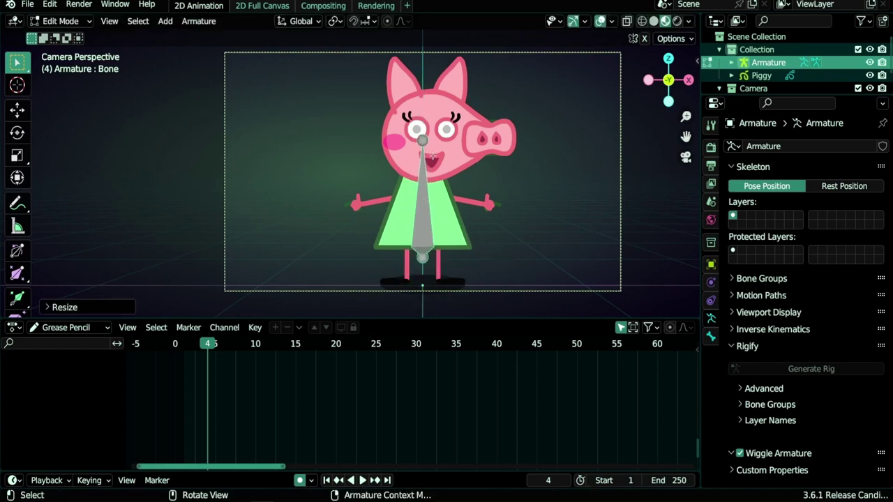
key("g")
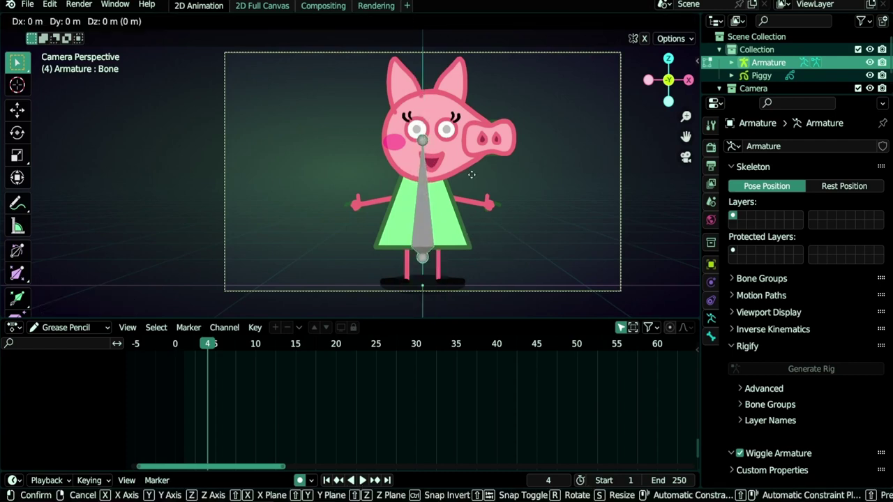
key("z")
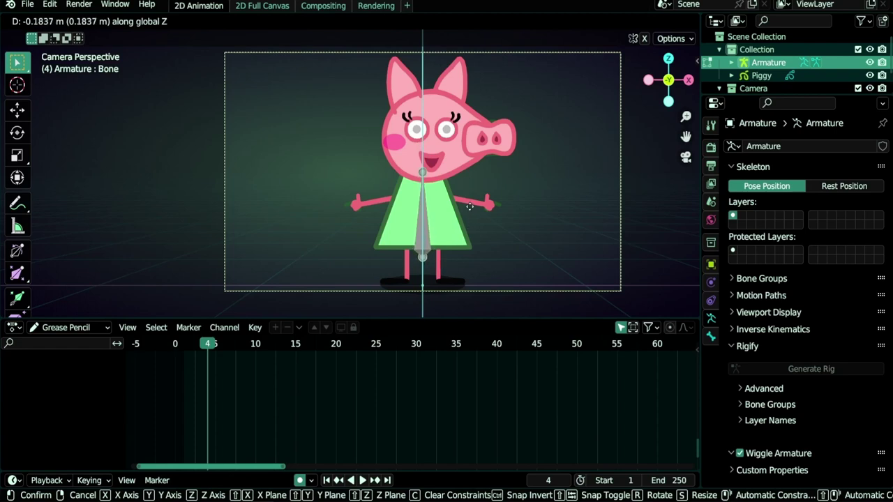
left_click(464, 249)
Step: Move the whole bone up about 0.07 m along Z so that it starts at the hem of the dress
scroll(464, 249, "up", 3)
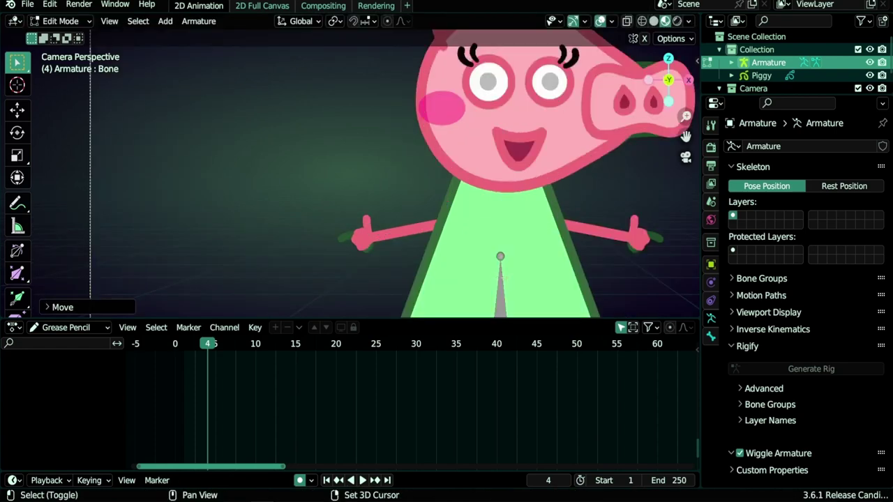
middle_click_drag(464, 248, 392, 176, "shift")
middle_click_drag(463, 233, 419, 237, "shift")
left_click(388, 255)
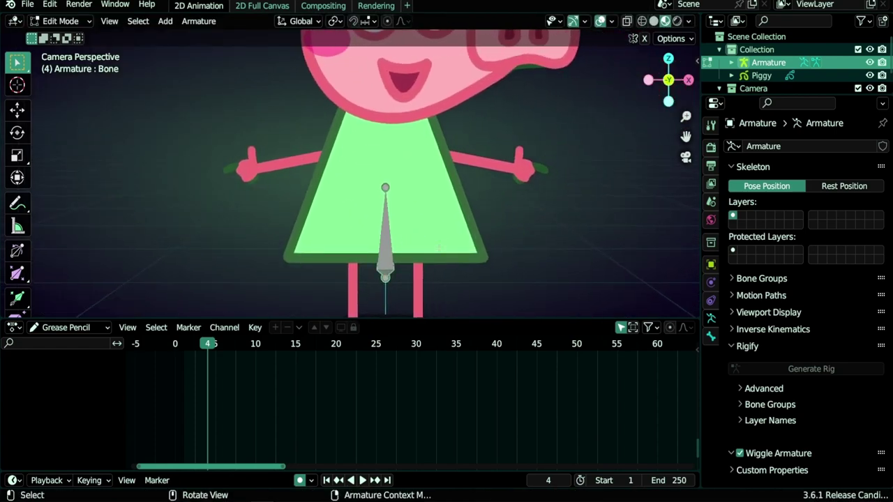
key("g")
key("z")
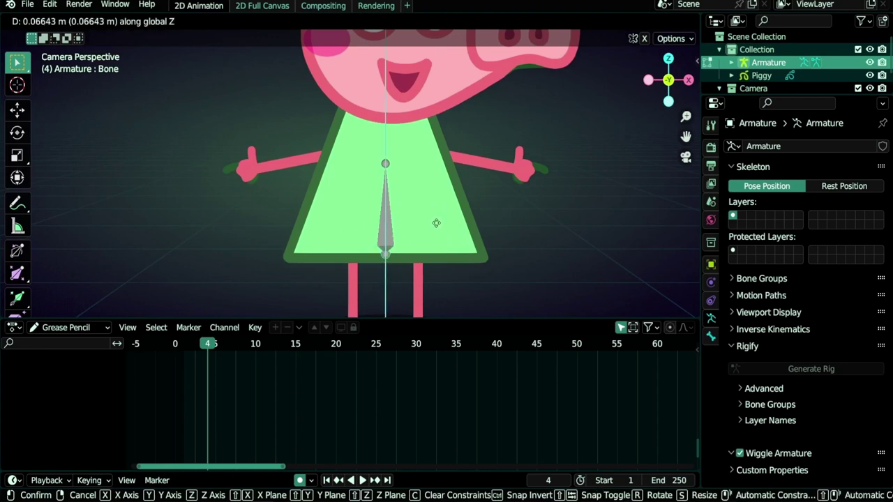
left_click(434, 222)
Step: Raise the body bone's tail along Z to the neck, where the dress meets the head
key("g")
key("z")
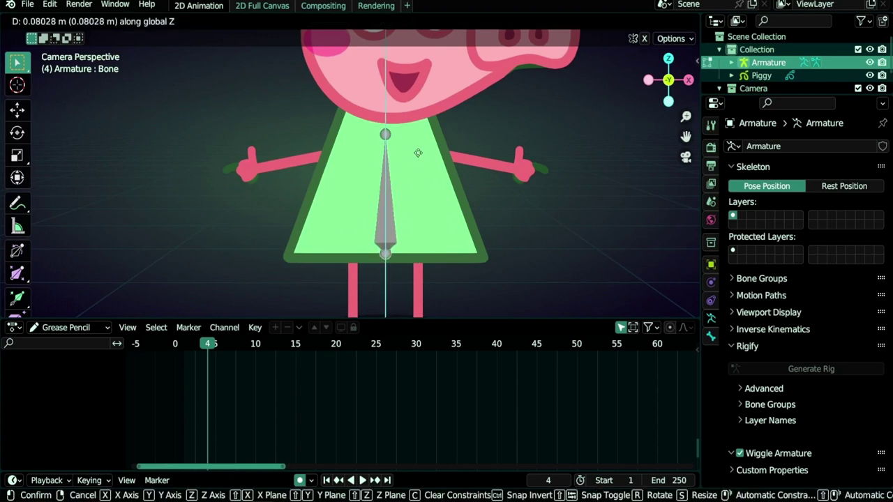
left_click(419, 139)
Step: Extrude a head bone from the body bone's tail straight up along Z to between the eyes
middle_click_drag(429, 102, 432, 233, "shift")
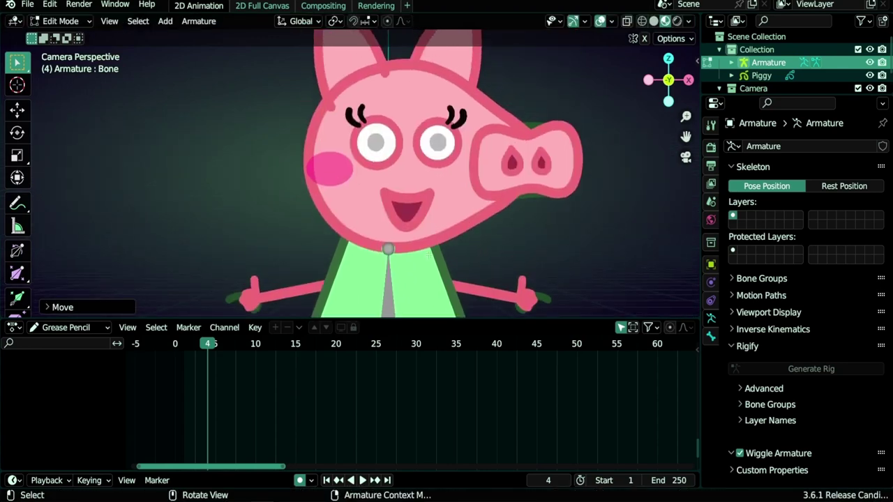
key("e")
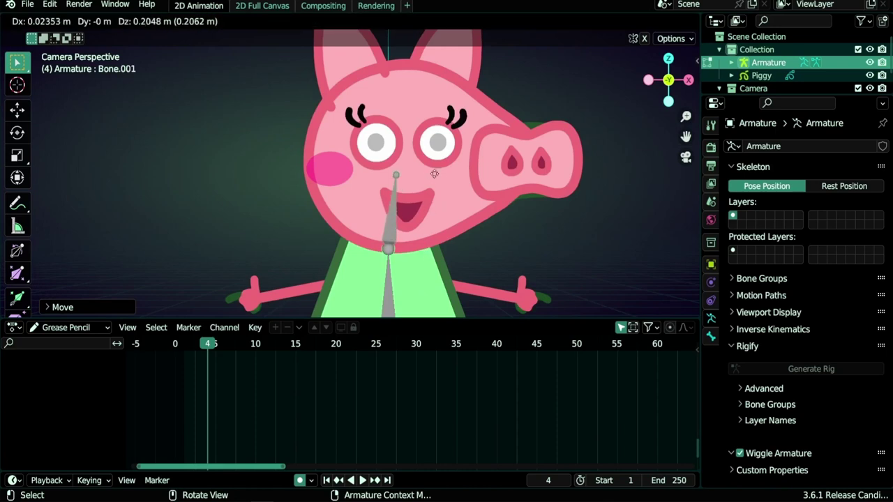
key("z")
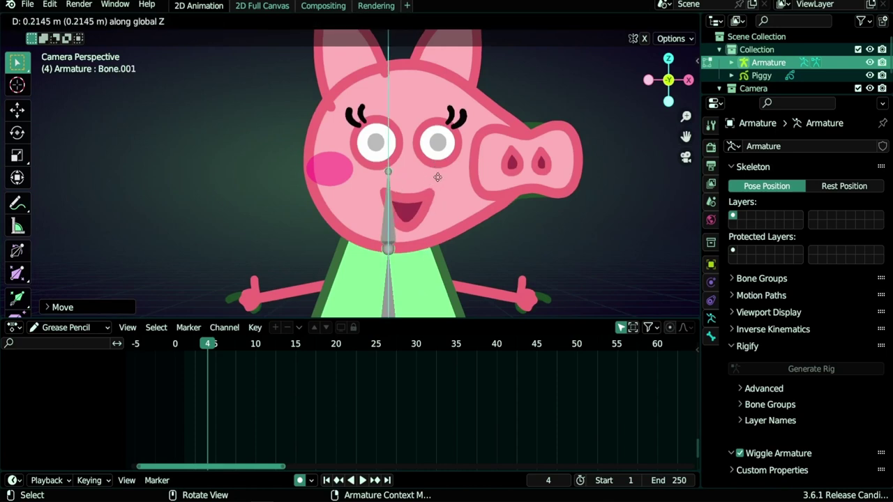
left_click(453, 139)
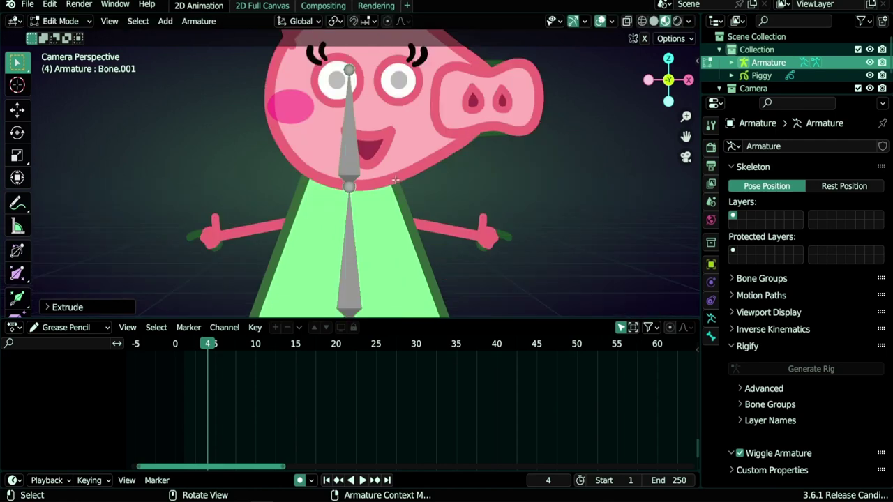
Step: Add a separate bone to the armature, move it over the pig's snout and scale it down
key("shift+a")
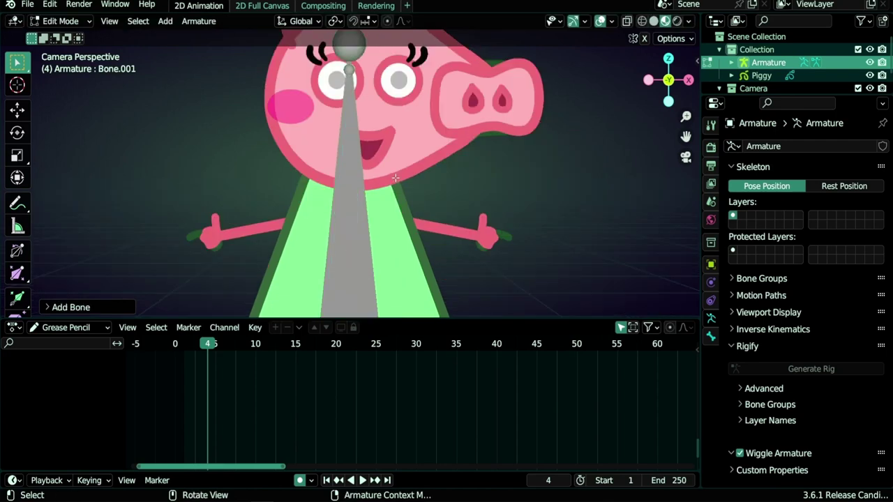
key("g")
left_click(494, 143)
scroll(554, 163, "down", 3)
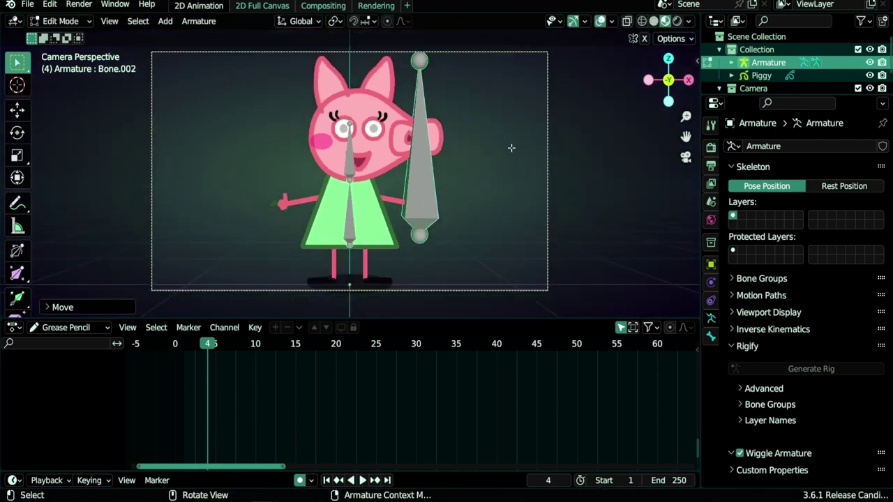
key("s")
left_click(455, 183)
scroll(471, 273, "up", 5)
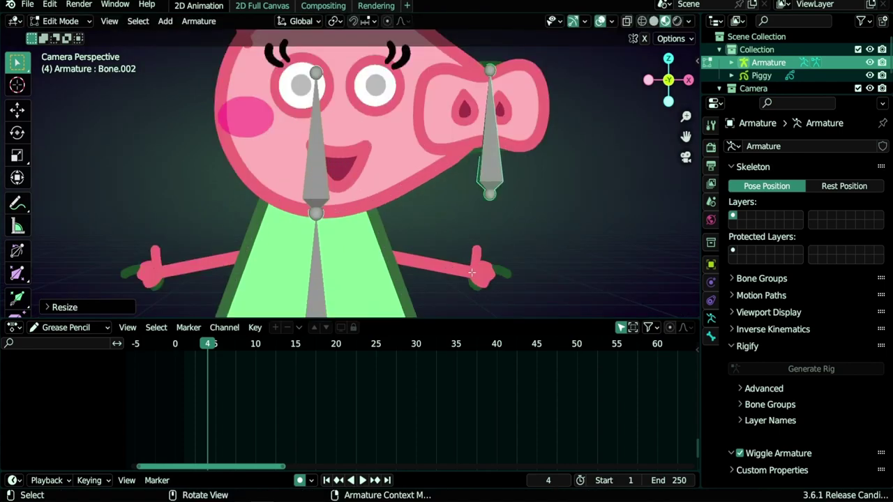
Step: Turn on X-ray display and switch the viewport to solid shading so the bones show through the artwork
scroll(420, 274, "up", 2)
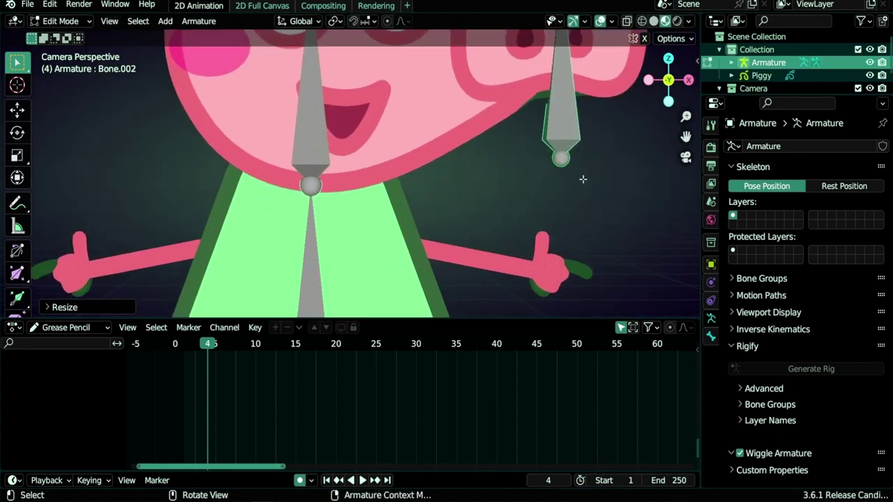
left_click(627, 24)
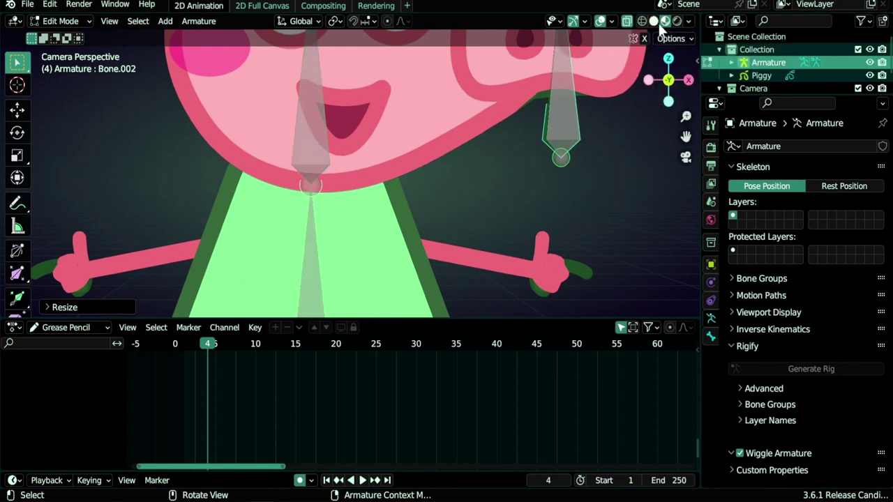
left_click(654, 22)
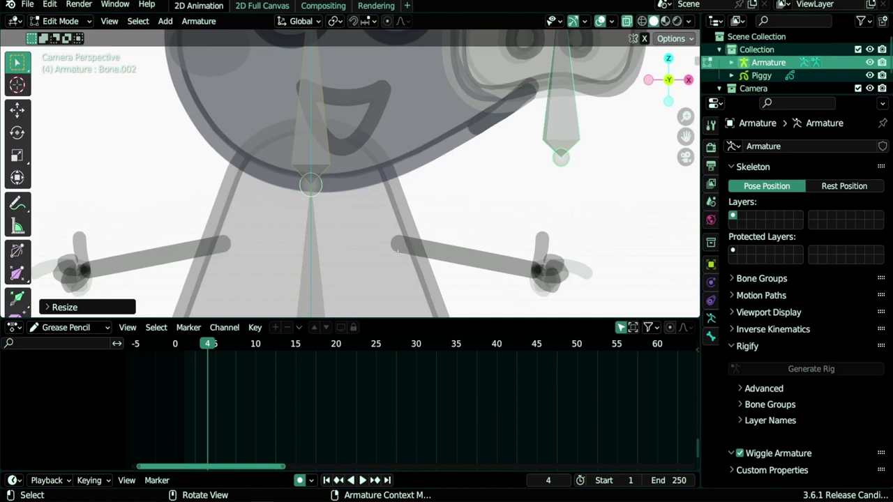
Step: Move the separate bone off the snout onto the snout-side arm, placing it from the shoulder to the elbow
left_click(604, 157)
key("g")
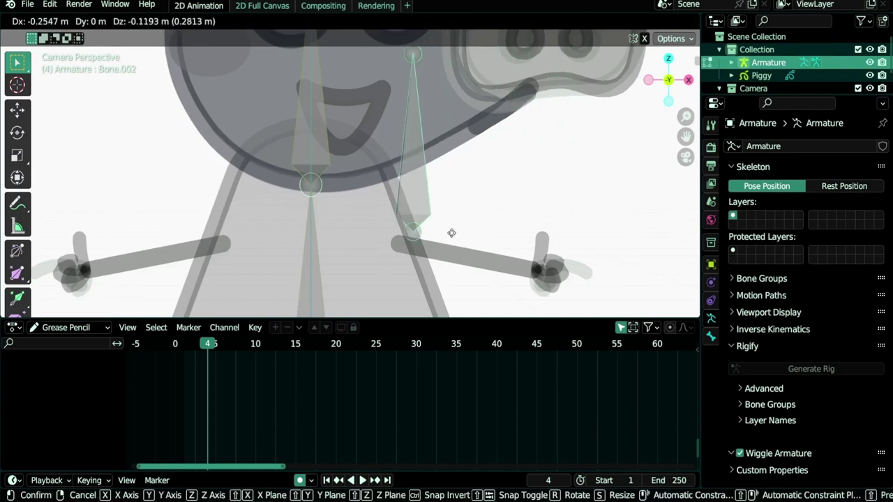
left_click(444, 92)
Step: Extrude a forearm bone from the elbow to the wrist and adjust the elbow joint to follow the arm
key("g")
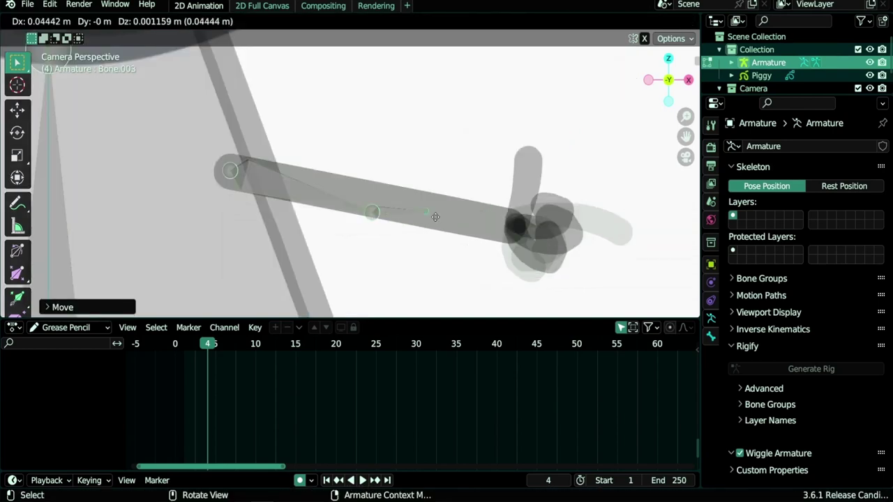
left_click_drag(492, 222, 509, 227)
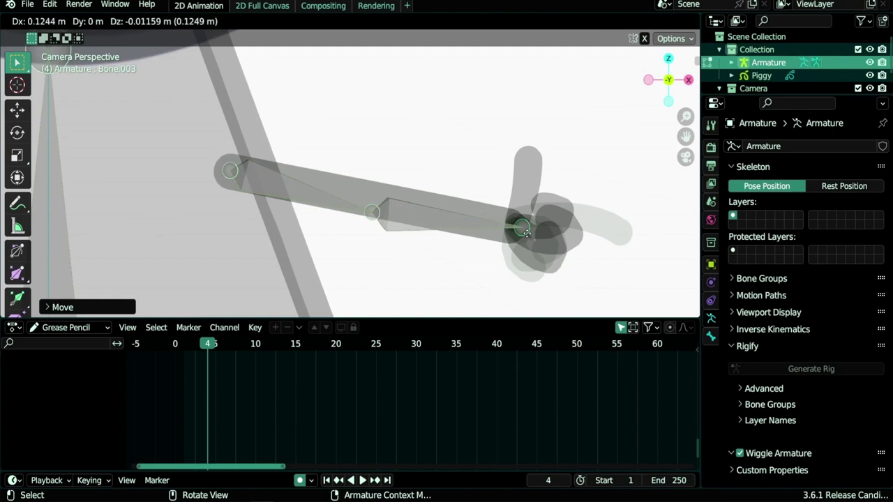
left_click(524, 234)
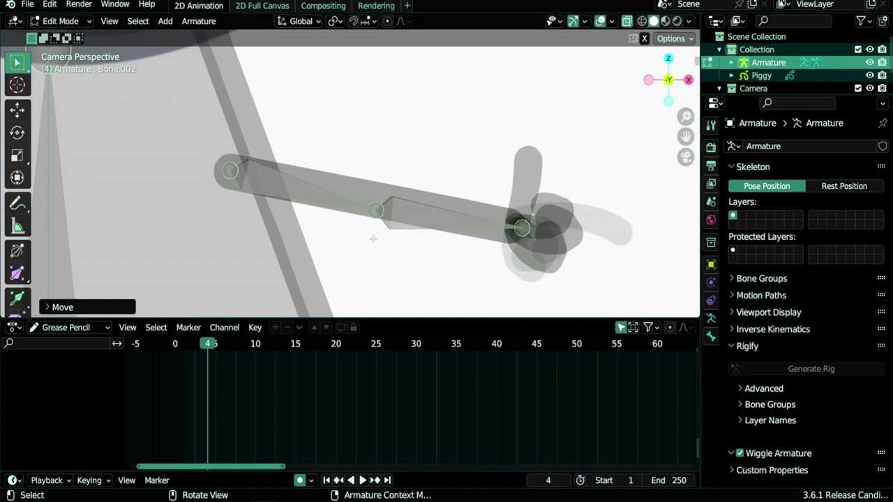
key("g")
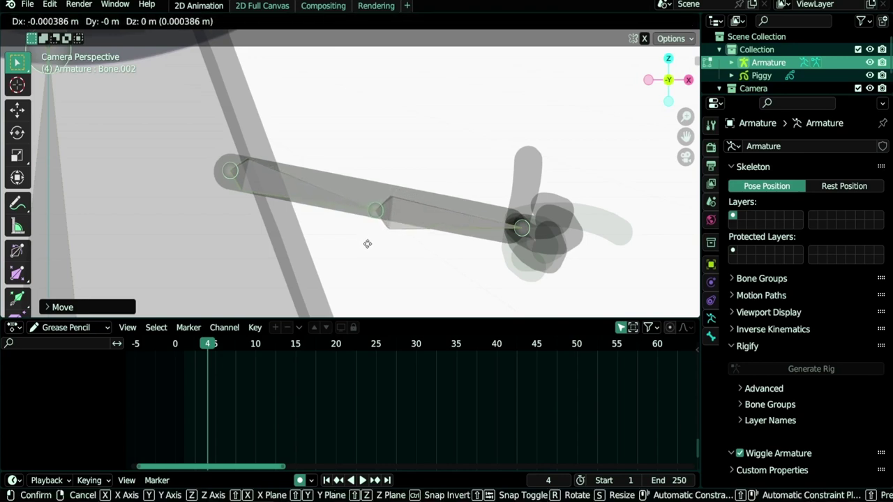
left_click(369, 241)
Step: Set the solid viewport shading background to Theme
scroll(389, 214, "down", 5)
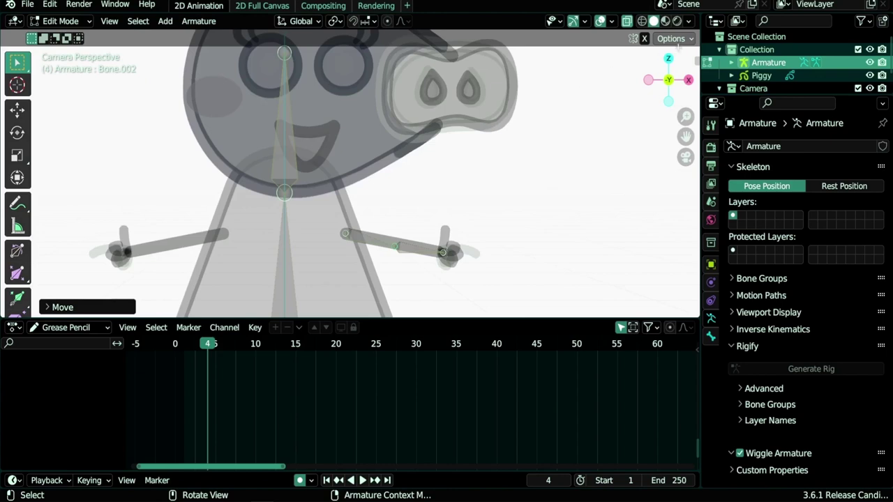
left_click(689, 21)
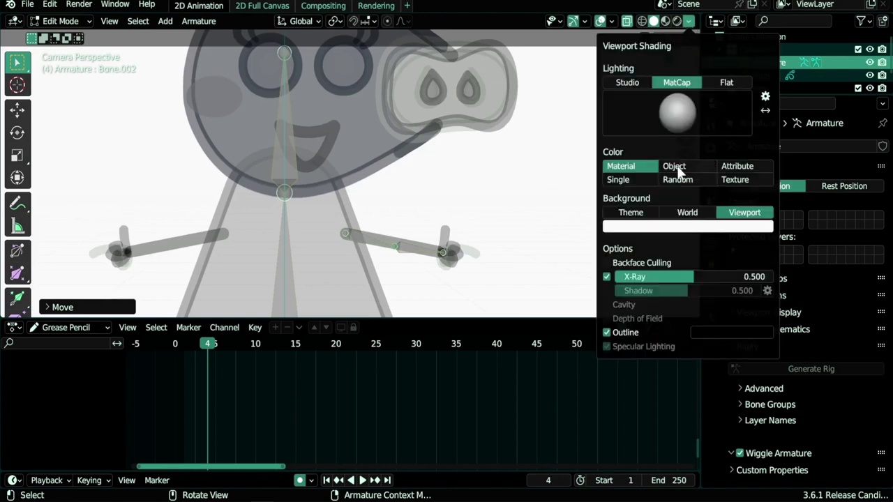
left_click(620, 215)
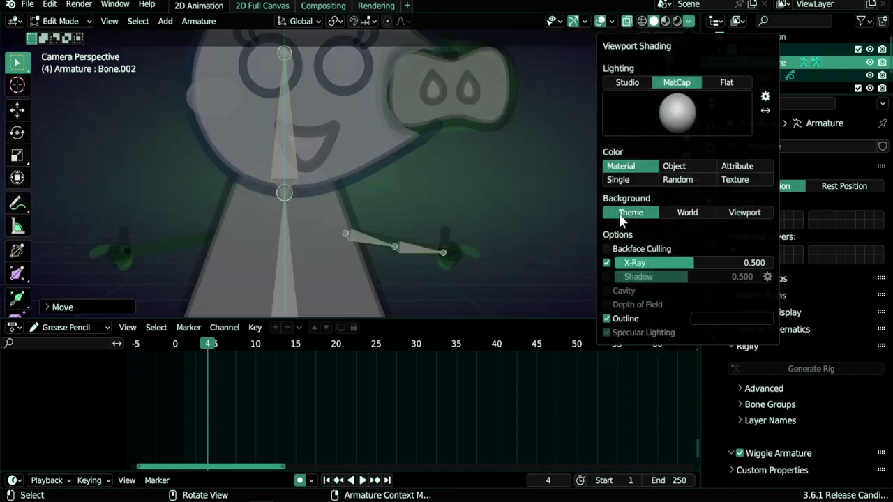
Step: Duplicate the two arm bones and place the copies beside the dress hem, near the snout-side leg
scroll(363, 253, "down", 2)
middle_click_drag(359, 254, 427, 191, "shift")
left_click_drag(406, 135, 493, 188)
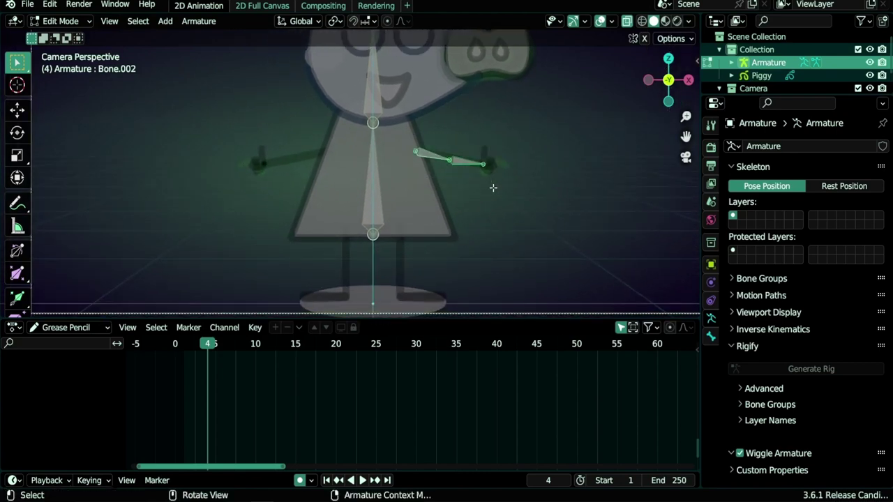
key("shift+d")
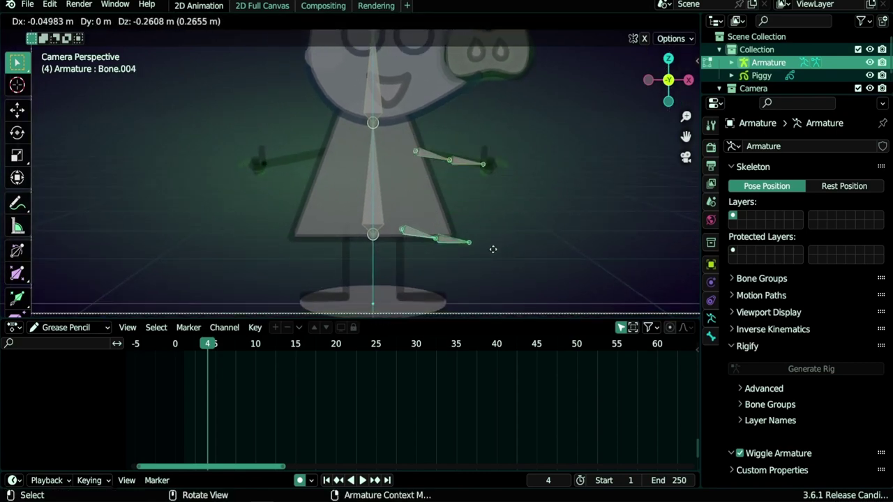
left_click(481, 247)
Step: Move the head of the duplicated upper bone to the top of the snout-side leg, just above the hem
scroll(462, 254, "up", 5)
middle_click_drag(442, 259, 321, 72, "shift")
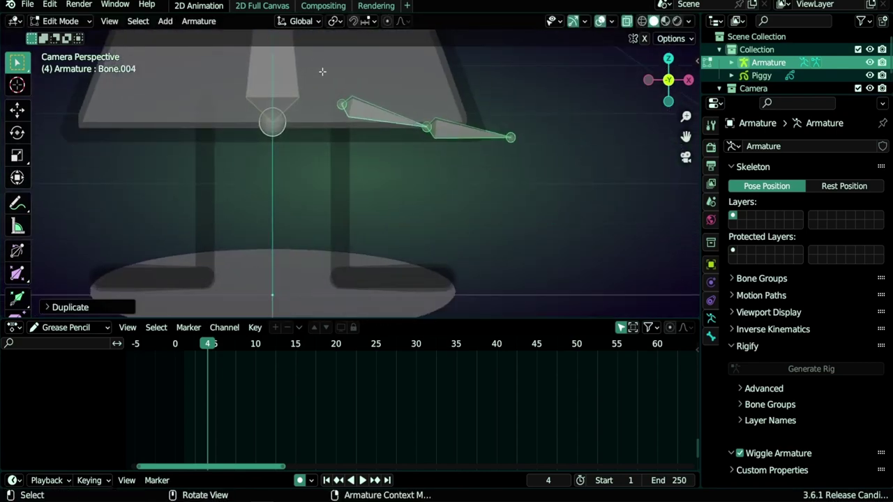
scroll(329, 93, "up", 3)
middle_click_drag(339, 113, 399, 169, "shift")
left_click(398, 152)
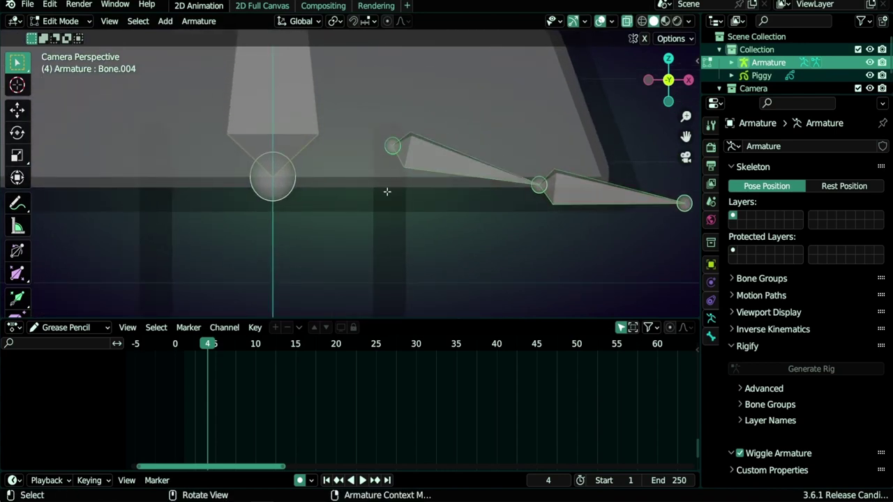
key("g")
left_click(384, 181)
Step: Move the lower leg bone's tail to the ankle and the joint between both leg bones to a slightly bent knee
scroll(419, 222, "down", 4)
middle_click_drag(419, 222, 455, 214, "shift")
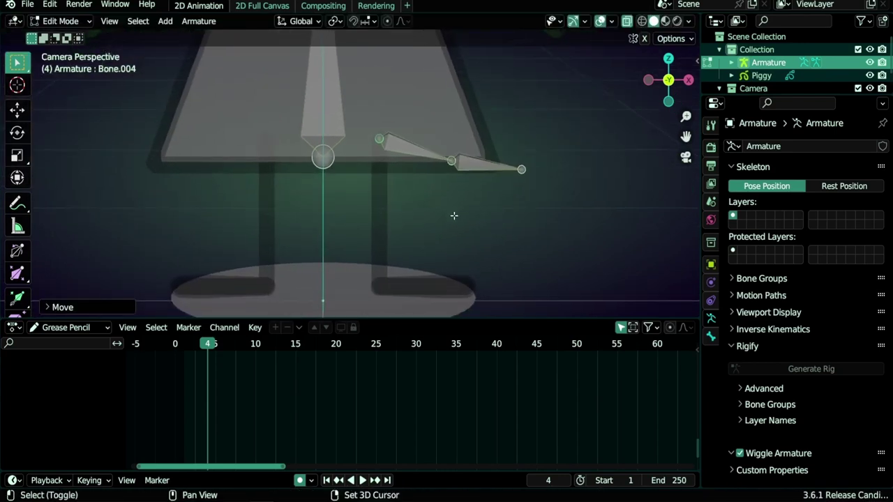
left_click(522, 169)
key("g")
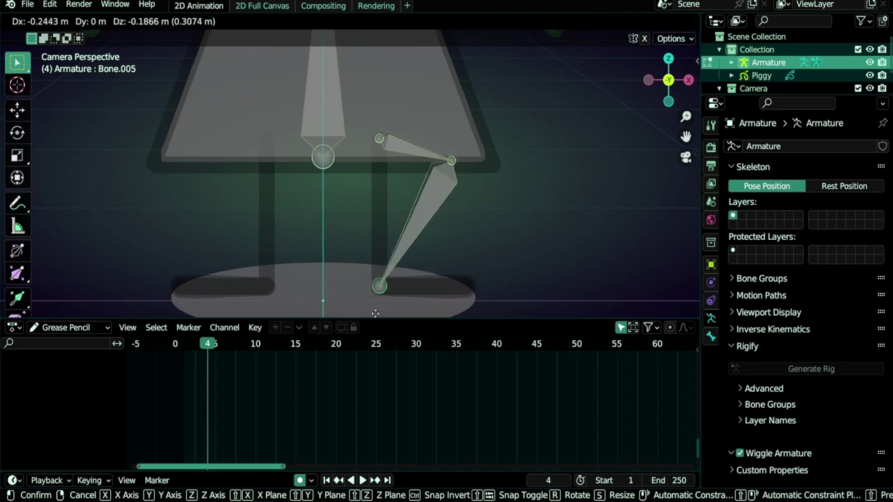
left_click(376, 313)
left_click(451, 161)
key("g")
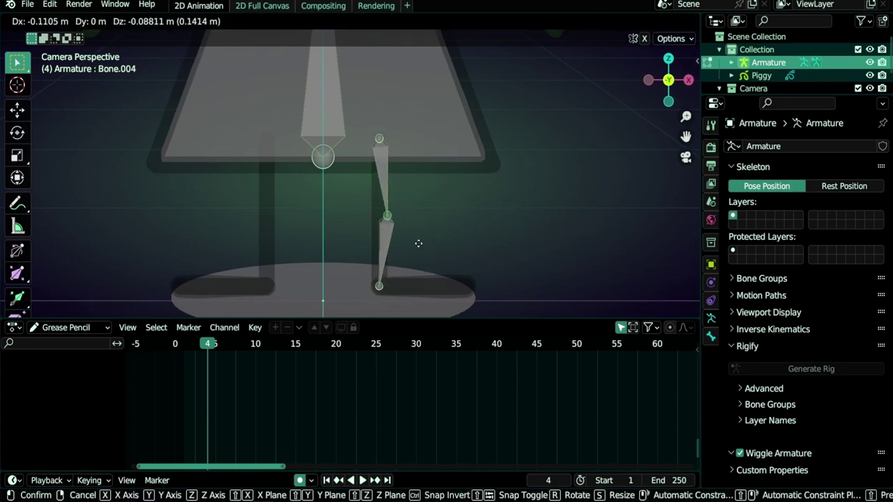
left_click(419, 243)
Step: Extrude a foot bone from the ankle along the X axis to the tip of the shoe
scroll(425, 275, "up", 1)
scroll(425, 275, "down", 1)
middle_click_drag(422, 237, 442, 229, "shift")
scroll(441, 249, "up", 1)
scroll(441, 230, "down", 1)
left_click(409, 298)
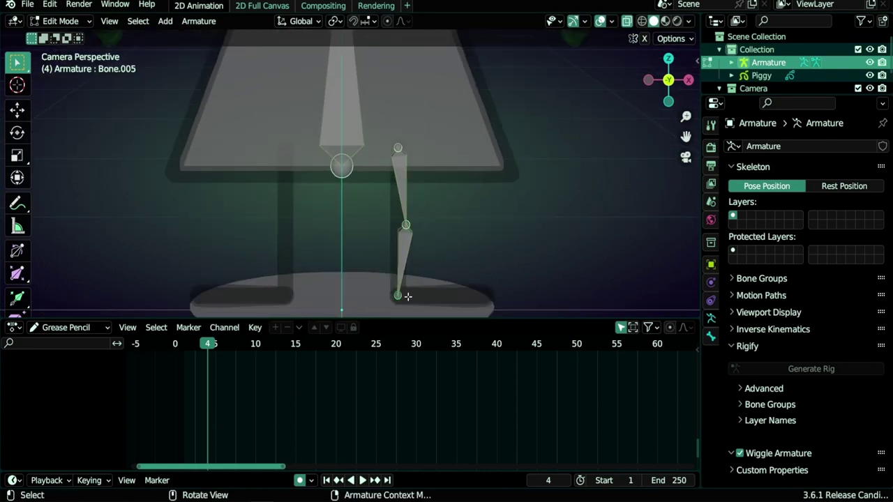
key("e")
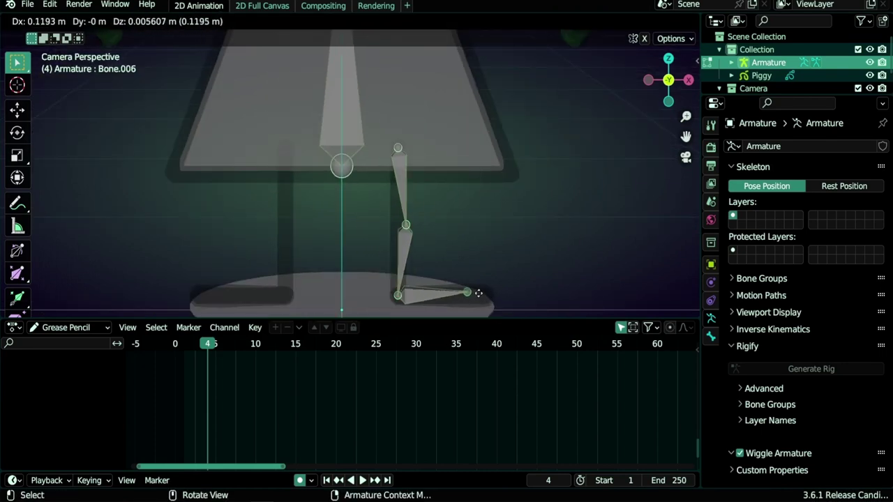
key("x")
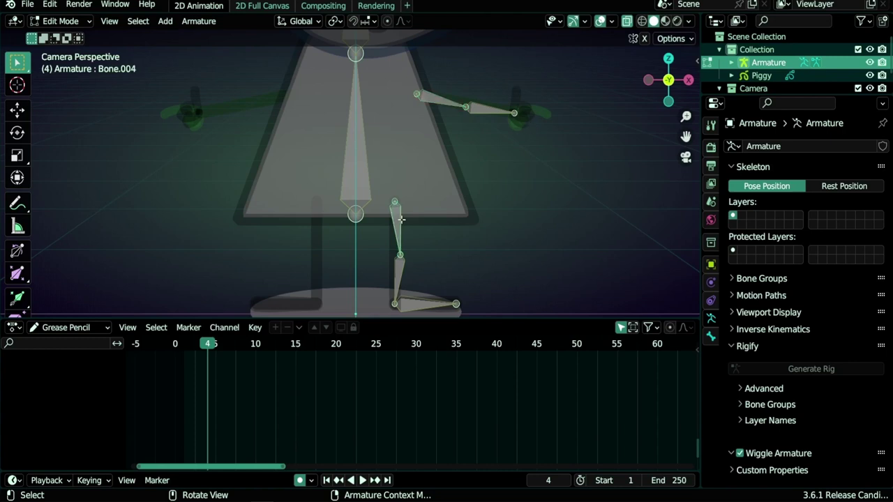
Step: Extrude a bone about 0.1 m long from the knee outward along the X axis
scroll(468, 209, "down", 1)
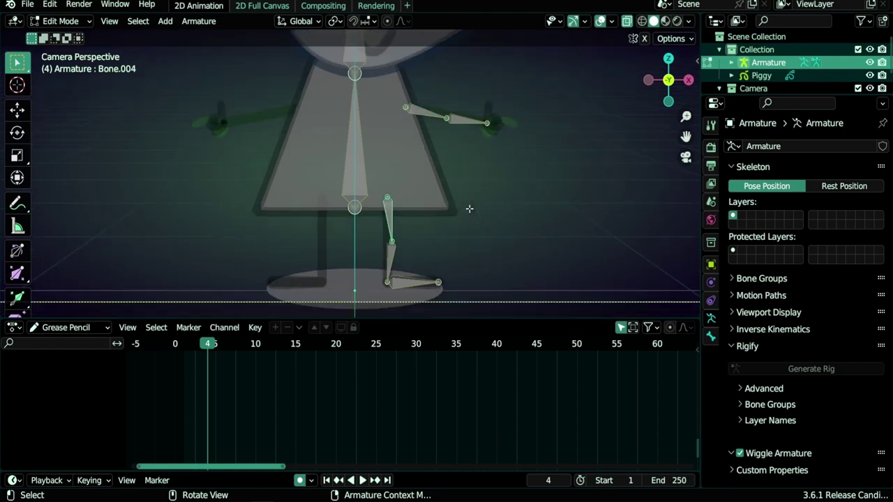
scroll(436, 220, "up", 4)
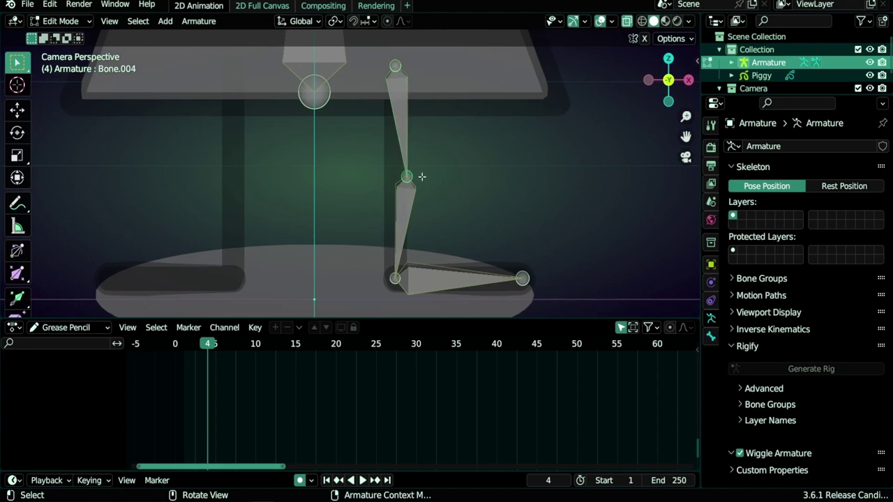
key("e")
key("x")
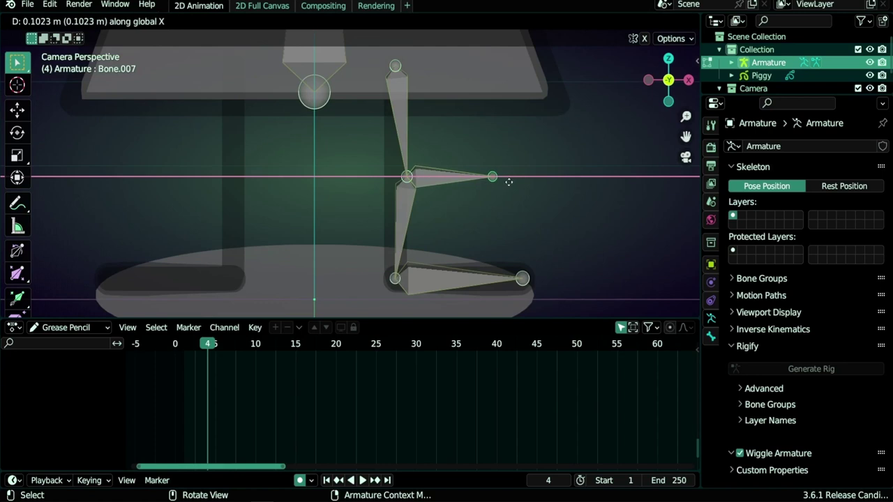
left_click(489, 176)
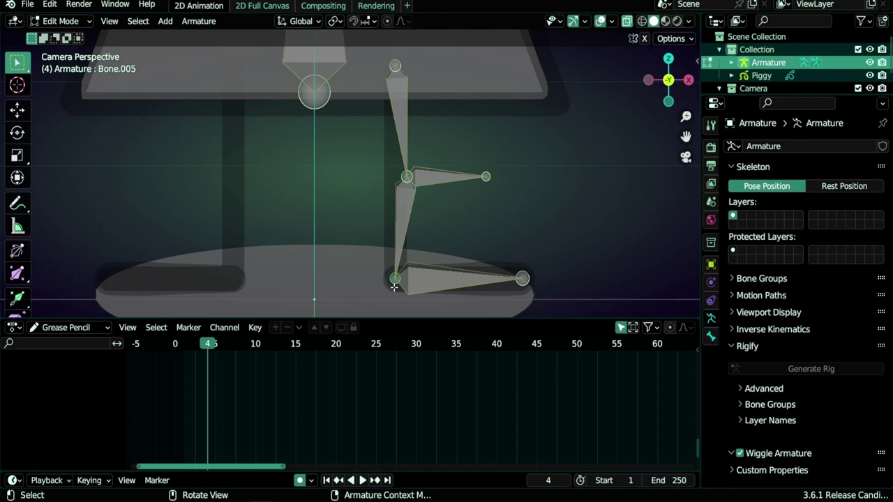
Step: Extrude a bone from the ankle along negative X, ending close to the character's centre line
key("e")
key("x")
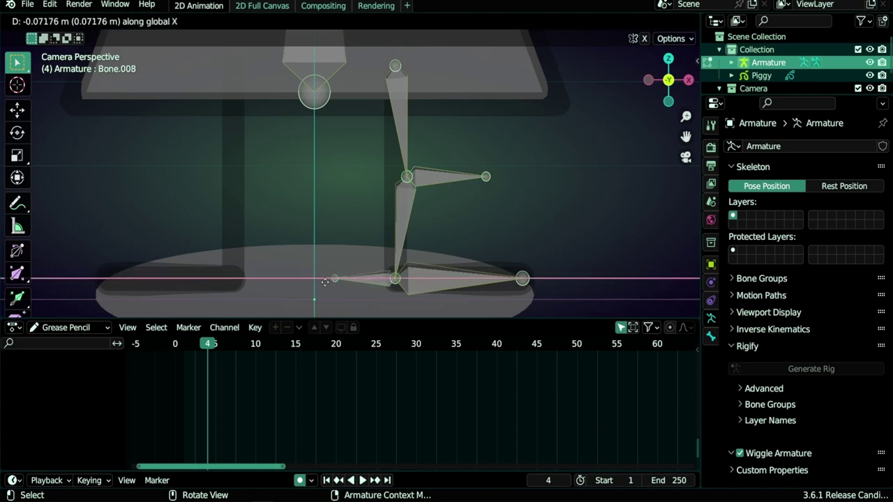
left_click(318, 286)
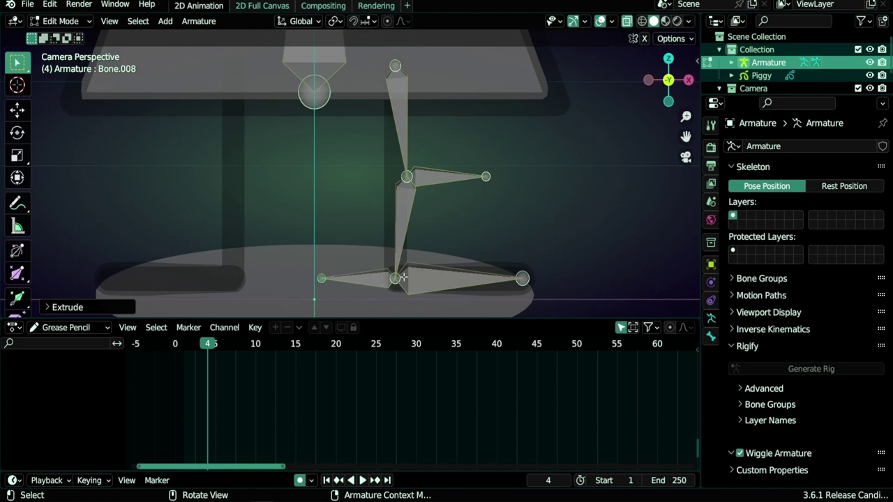
Step: Extrude a bone about 0.29 m long from the body bone's base along negative X to the dress's corner
middle_click_drag(369, 180, 467, 178)
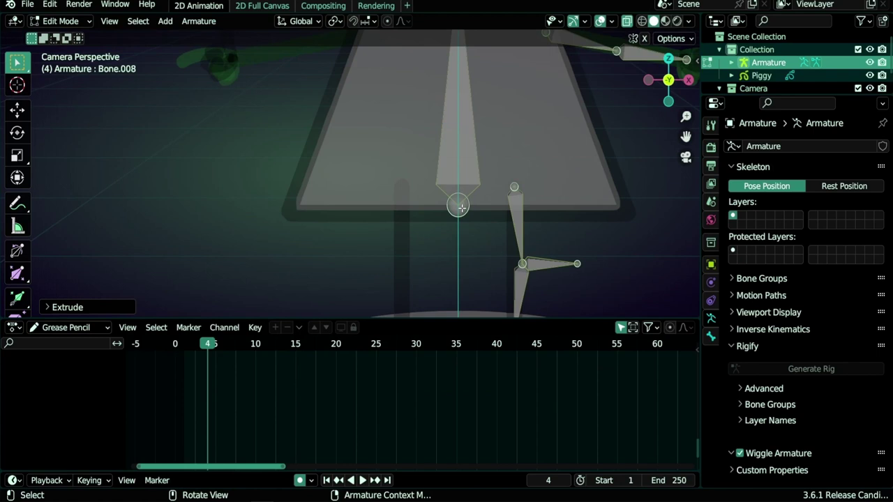
left_click(461, 207)
key("e")
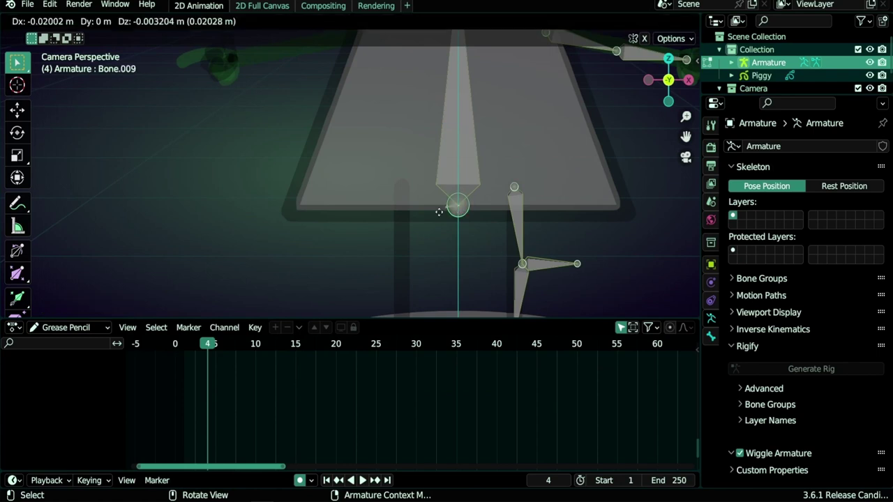
key("x")
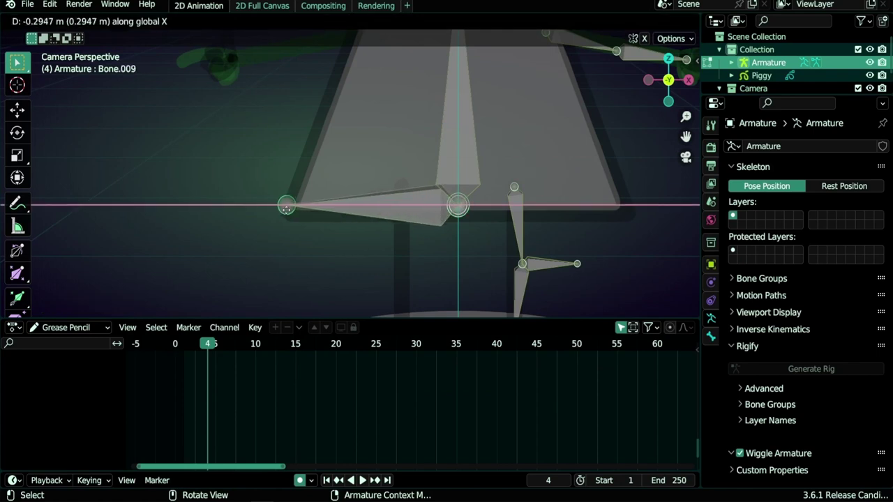
left_click(285, 206)
Step: Duplicate the horizontal hem bone and place the copy at ground level, beside the foot on the negative X side
middle_click_drag(285, 206, 427, 195)
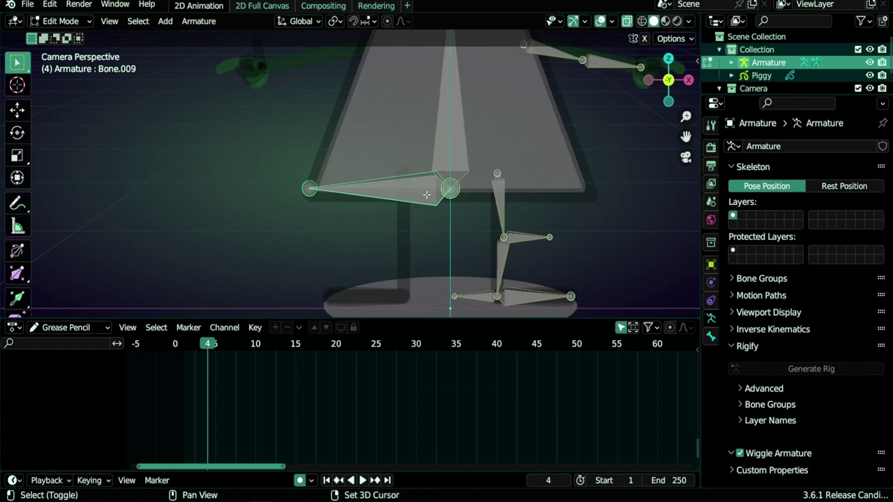
key("shift+d")
left_click(269, 301)
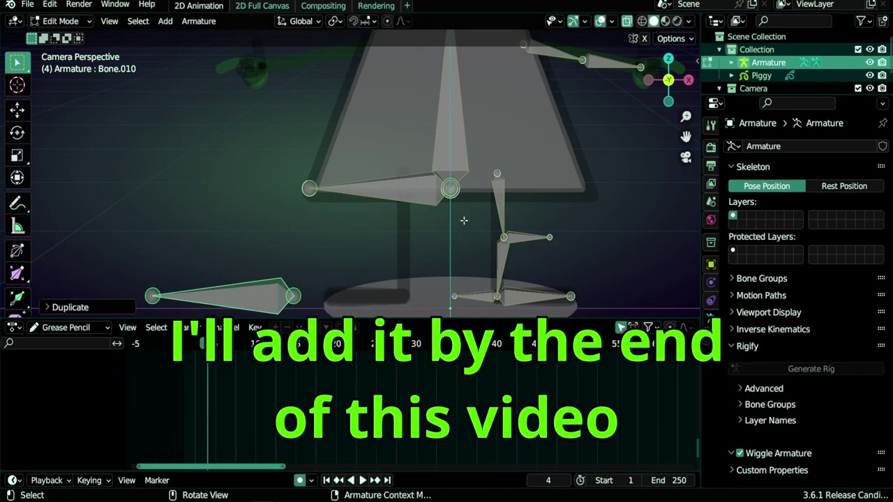
left_click(423, 199)
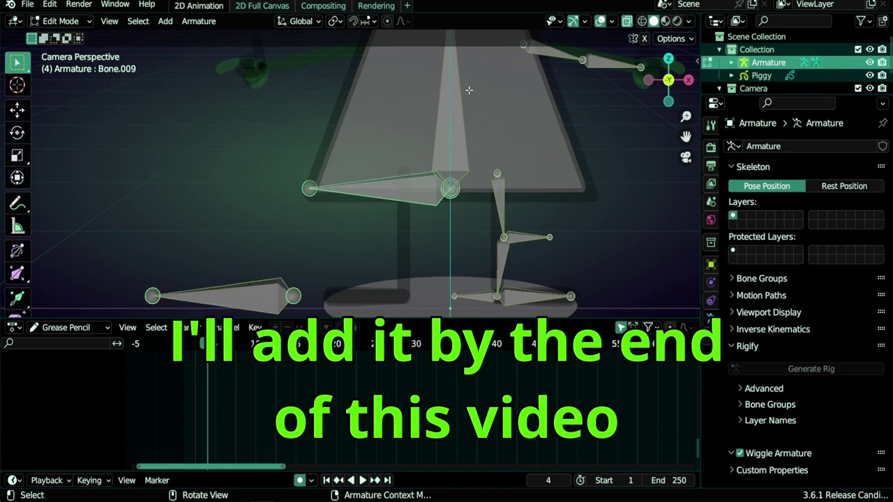
middle_click_drag(463, 138, 420, 191, "shift")
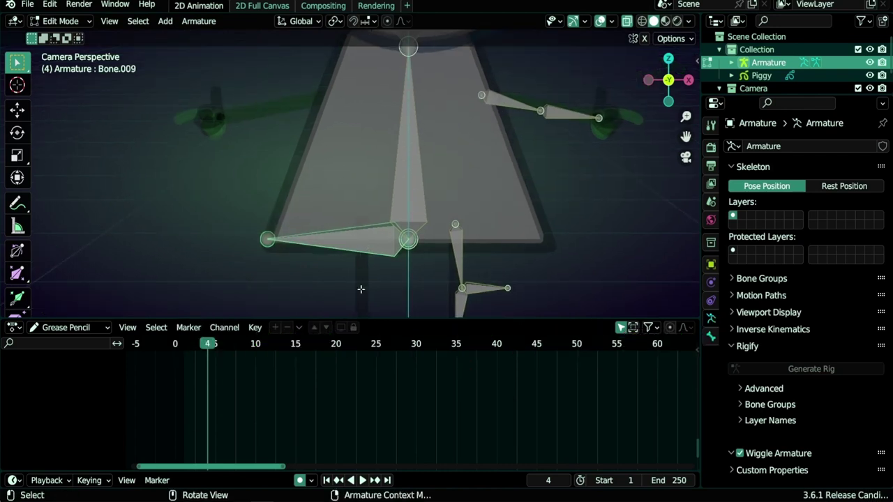
left_click(415, 201)
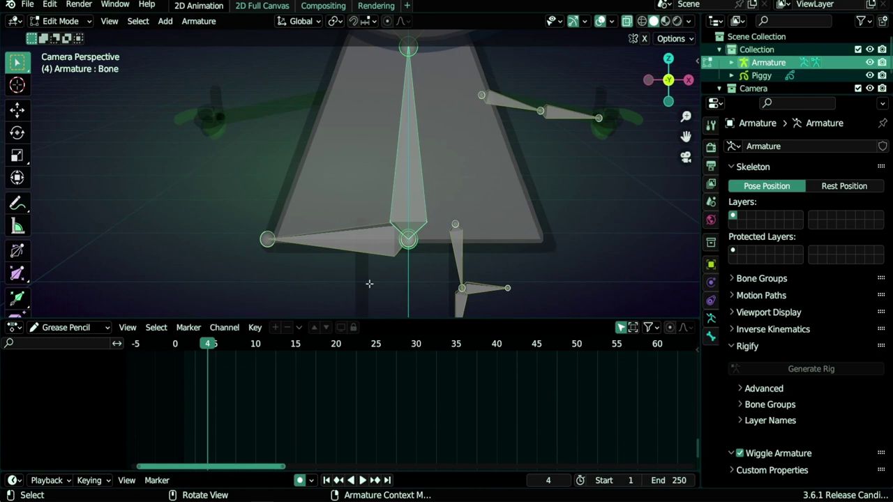
left_click(395, 237)
left_click(422, 217)
middle_click_drag(401, 299, 408, 243, "shift")
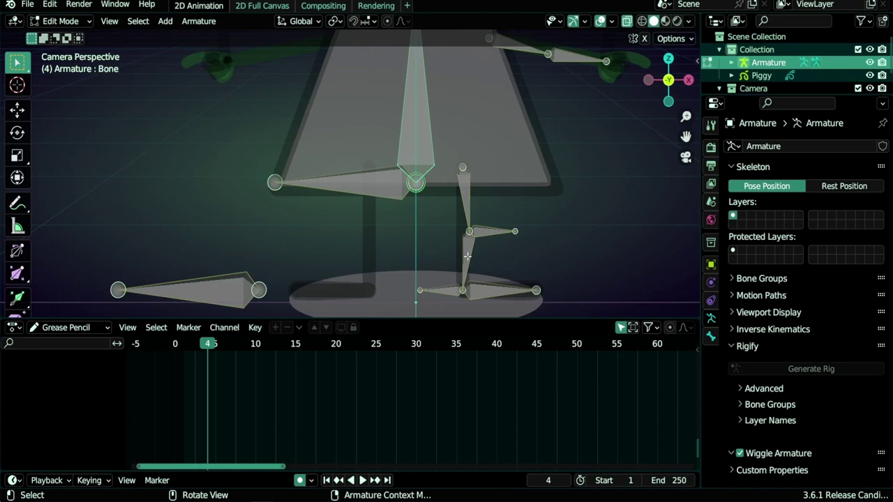
Step: Duplicate the head bone and place the copy's base over the eye nearer the snout
left_click(337, 254)
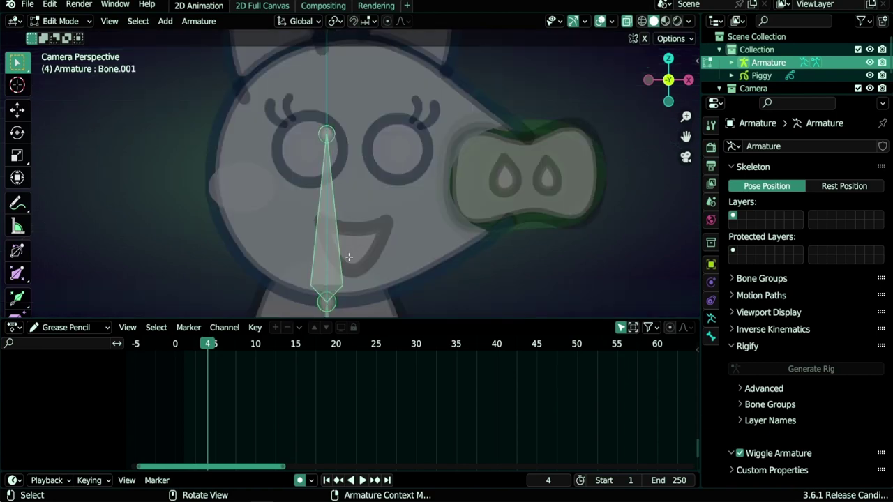
key("shift+d")
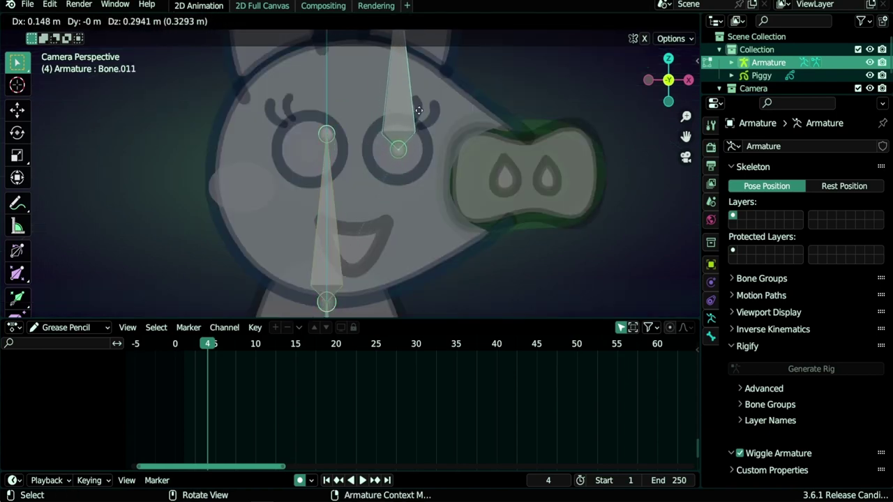
left_click(419, 111)
Step: Show the character in Material Preview shading and centre the duplicated bone's base on that eye's pupil
scroll(379, 93, "up", 4)
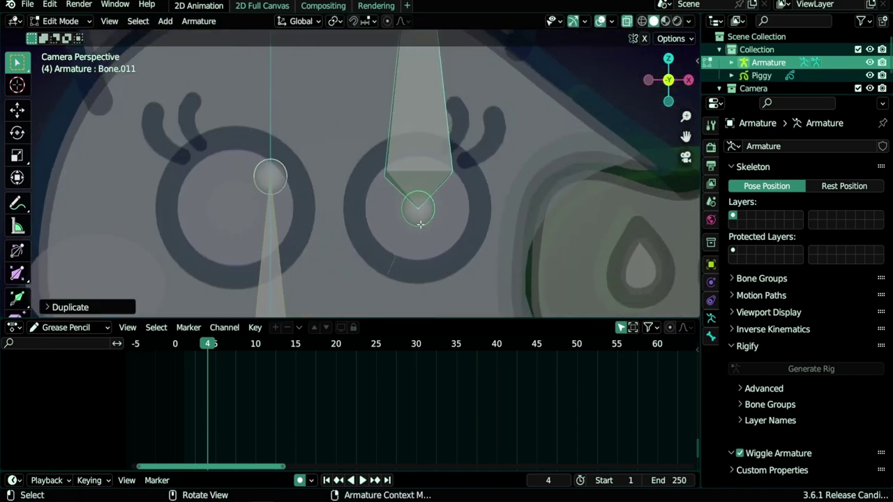
left_click(665, 21)
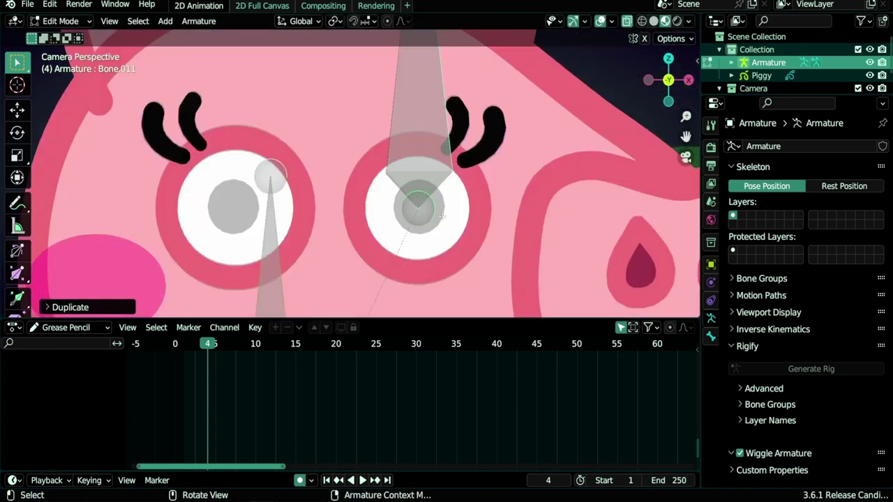
key("g")
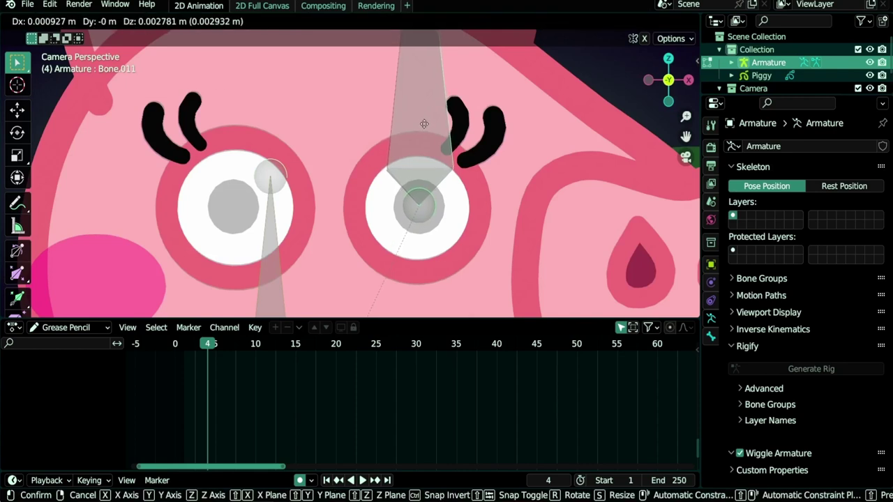
left_click(421, 124)
scroll(402, 112, "down", 4)
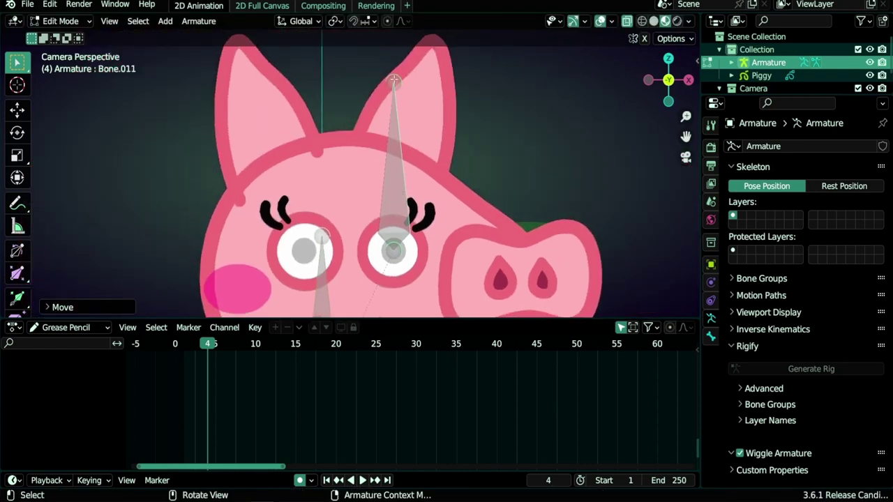
Step: Shorten the eye bone by lowering its tip along the Z axis to the height of the eyelashes
left_click(394, 80)
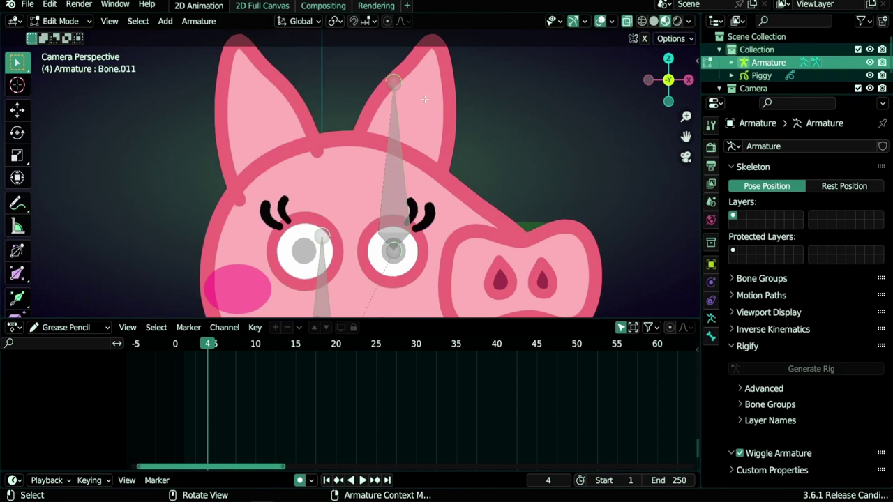
key("g")
key("z")
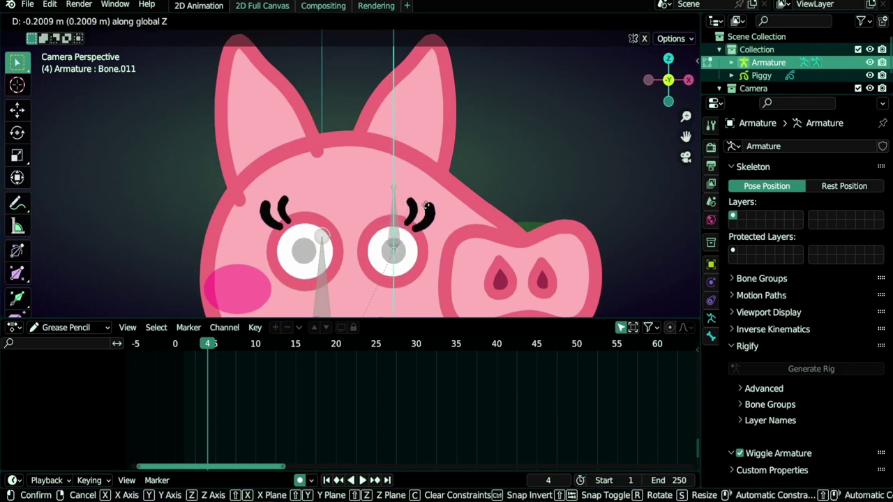
left_click(364, 243)
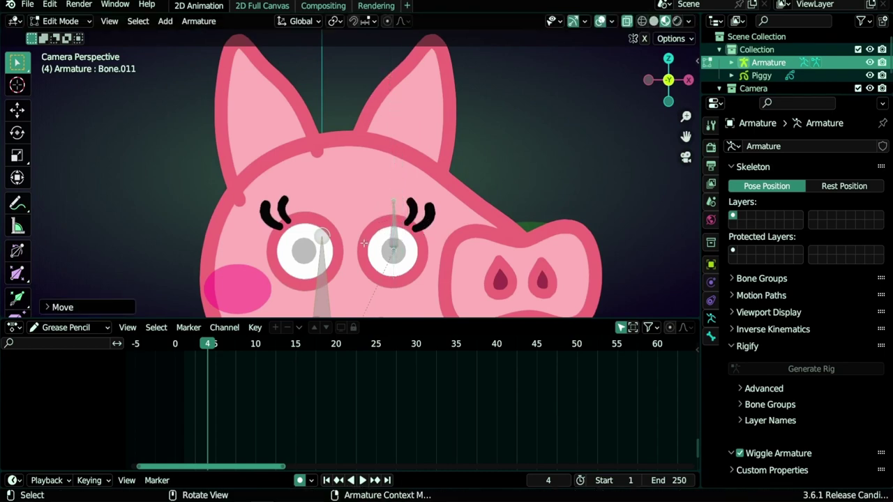
Step: Duplicate the eye bone and place the copy midway between the two eyes
scroll(364, 243, "up", 2)
middle_click_drag(385, 253, 452, 214, "shift")
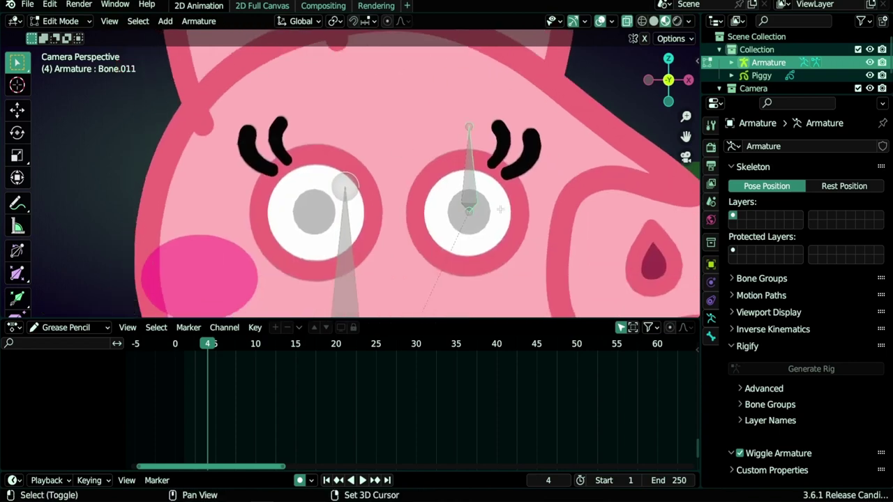
key("shift+d")
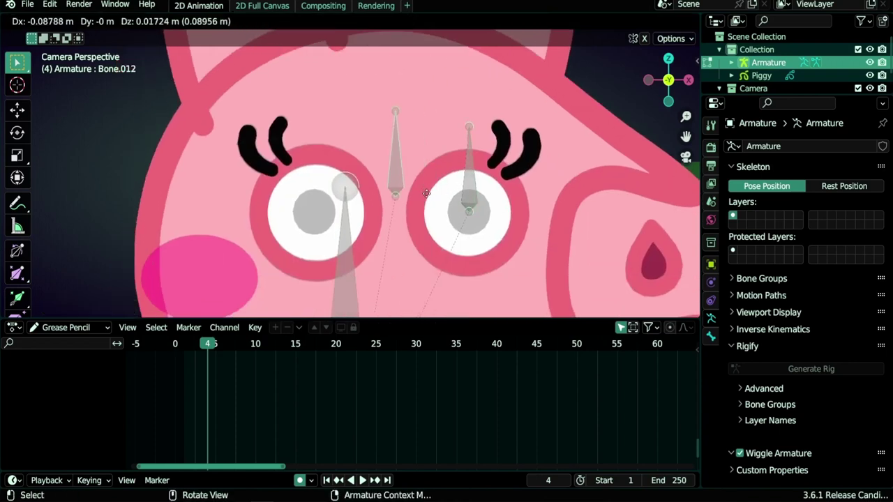
left_click(417, 189)
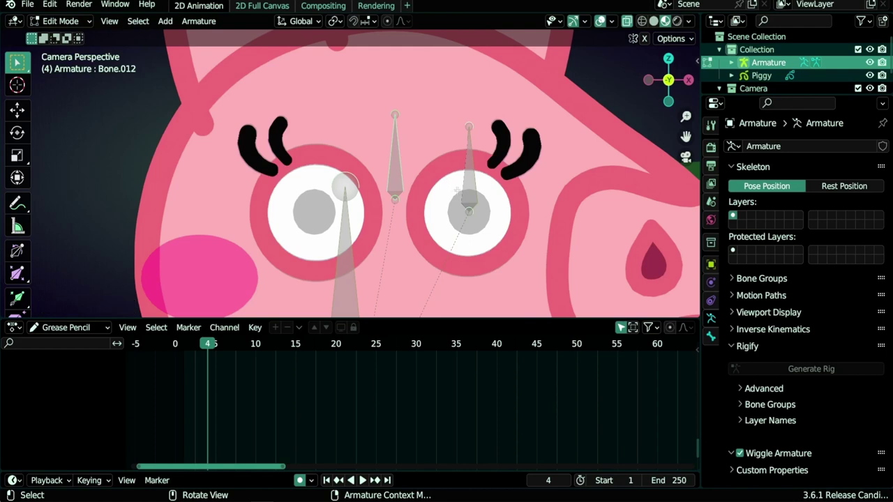
Step: Lengthen the bone between the eyes by raising its tip along the Z axis
left_click(469, 197)
key("ctrl+z")
key("g")
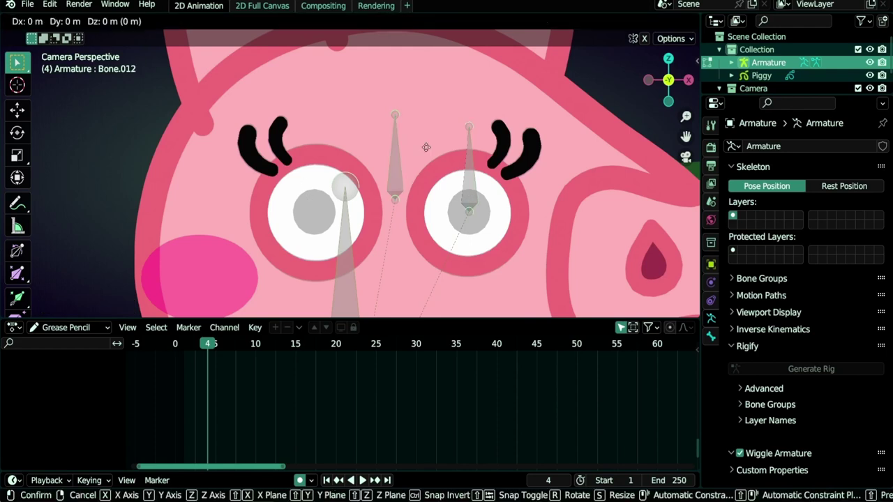
key("z")
left_click(426, 147)
key("Home")
middle_click_drag(422, 180, 426, 138, "shift")
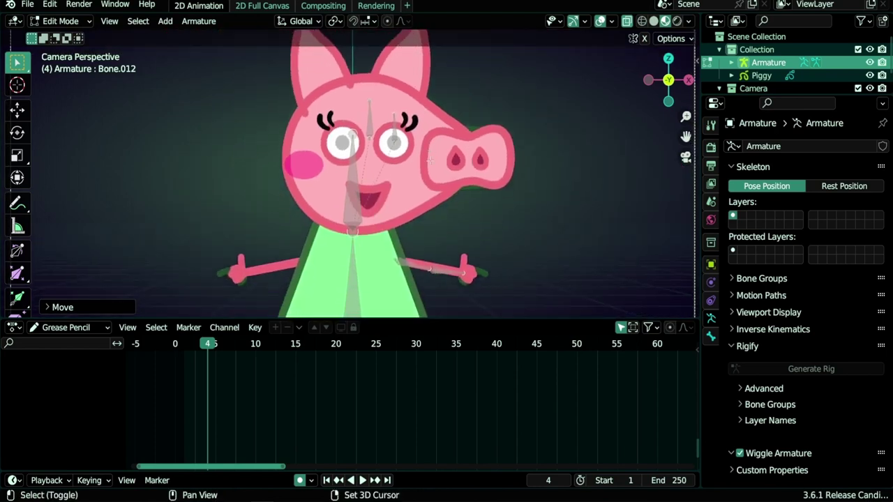
scroll(420, 189, "down", 3)
middle_click_drag(421, 189, 427, 168, "shift")
scroll(442, 217, "up", 4)
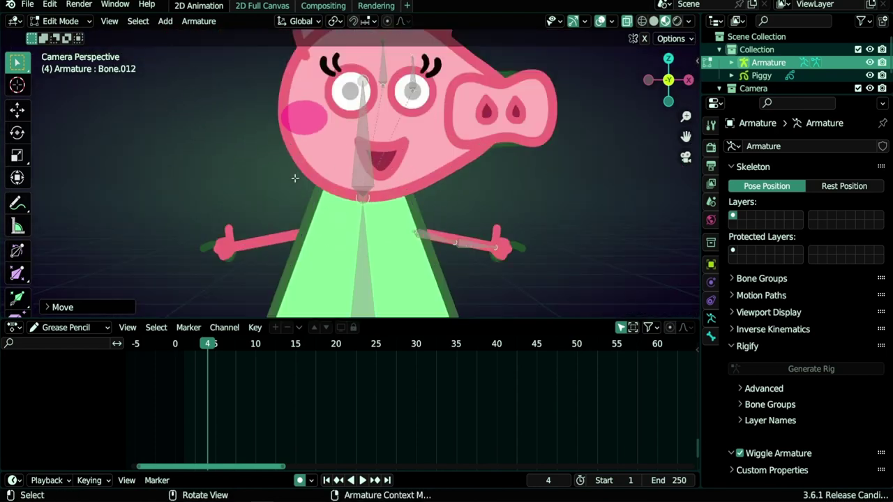
Step: Duplicate the eye bone and place the copy between the eyelashes and the snout's upper edge
scroll(358, 137, "up", 4)
scroll(408, 208, "up", 3)
middle_click_drag(419, 115, 341, 181, "shift")
scroll(344, 180, "down", 3)
scroll(342, 178, "up", 4)
scroll(341, 178, "down", 3)
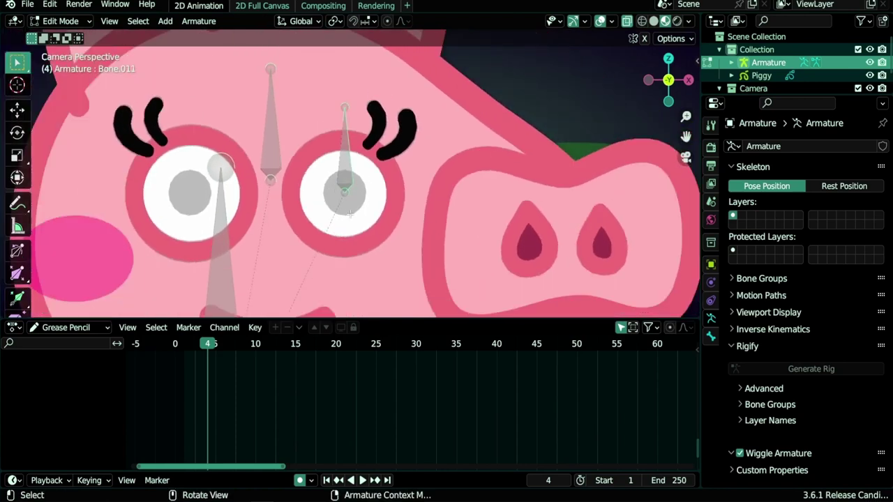
key("shift+d")
left_click(434, 180)
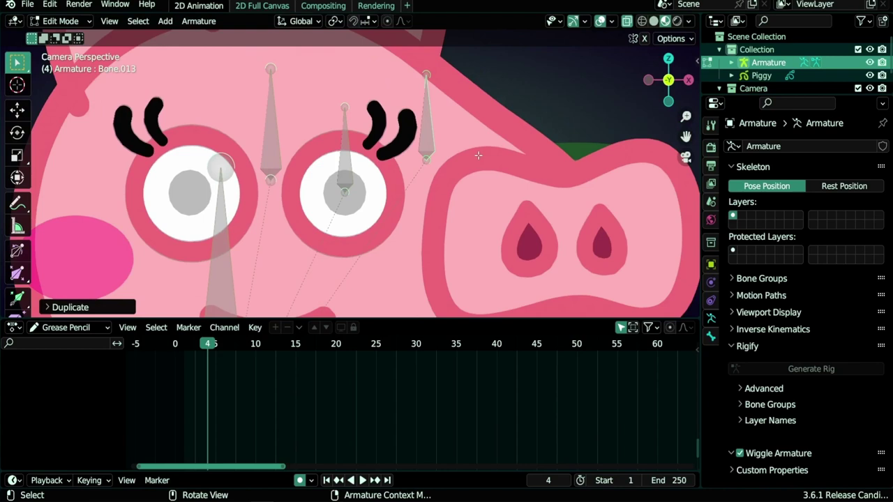
Step: Rotate the new bone 90 degrees about the Y axis and place it on the snout's upper corner beside the eye
key("r")
key("y")
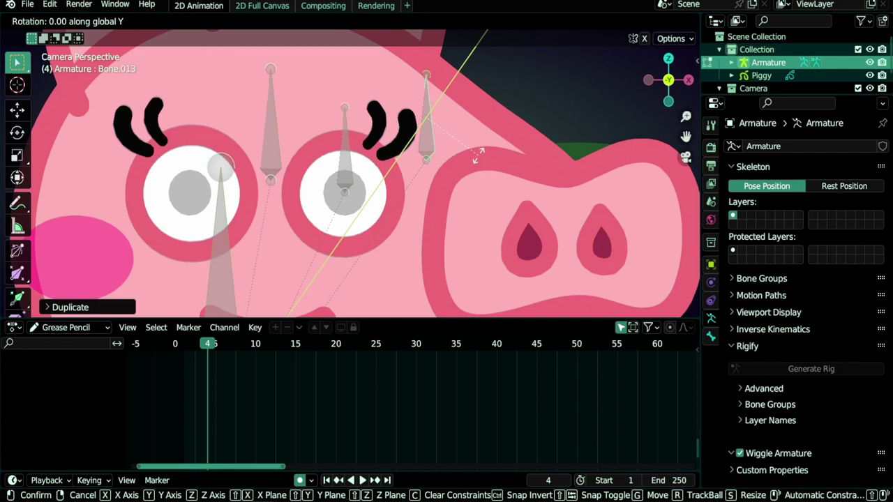
type("90")
key("Return")
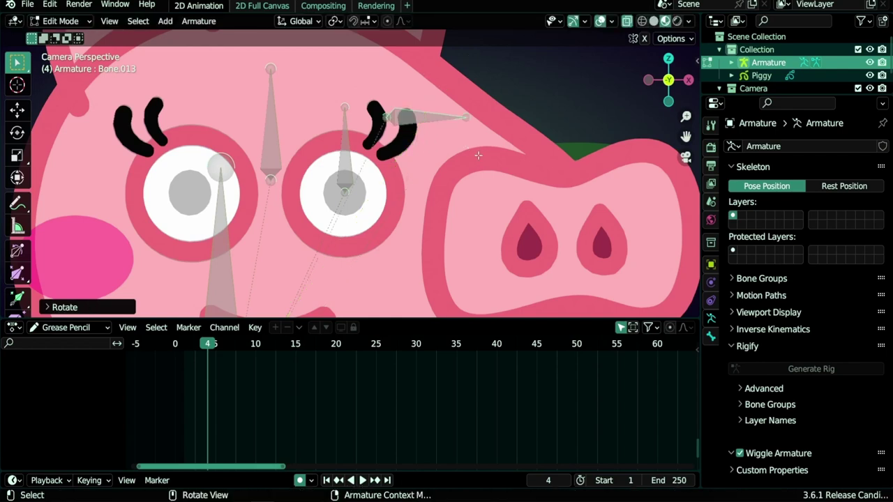
key("g")
left_click(443, 158)
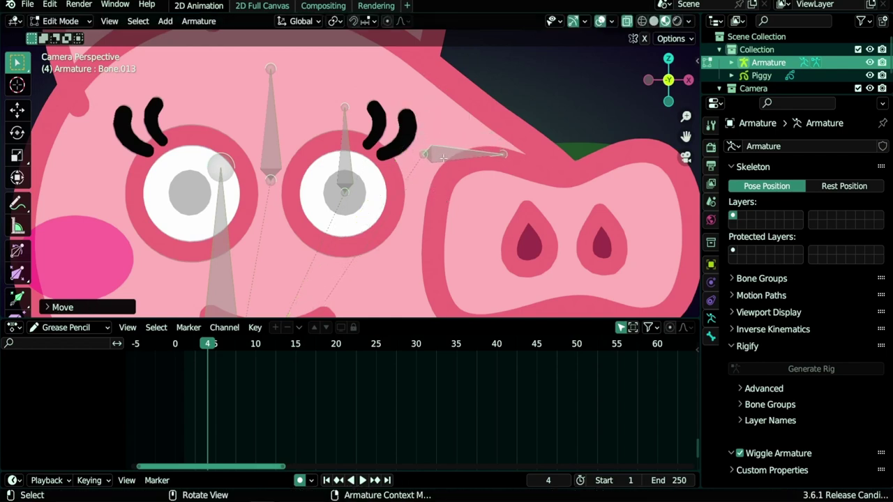
Step: Duplicate the horizontal snout bone and place the copy about 0.37 m along X, just in front of the snout
scroll(413, 231, "down", 2)
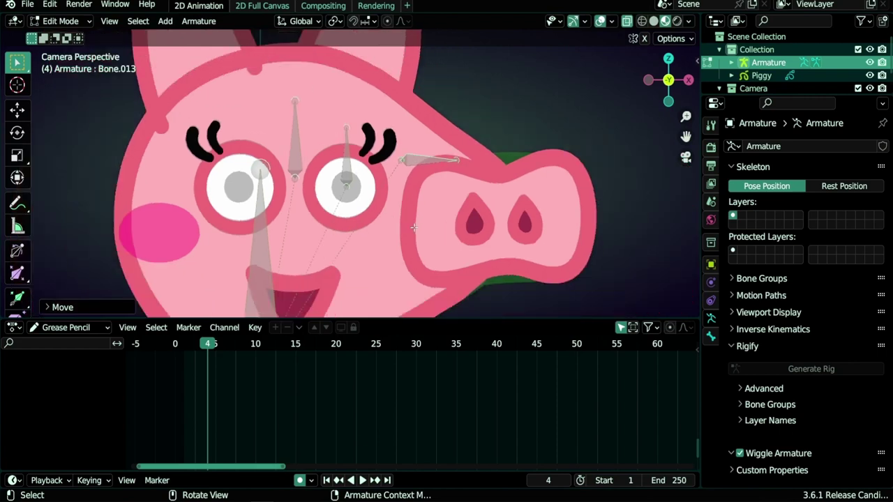
middle_click_drag(416, 197, 297, 197, "shift")
key("shift")
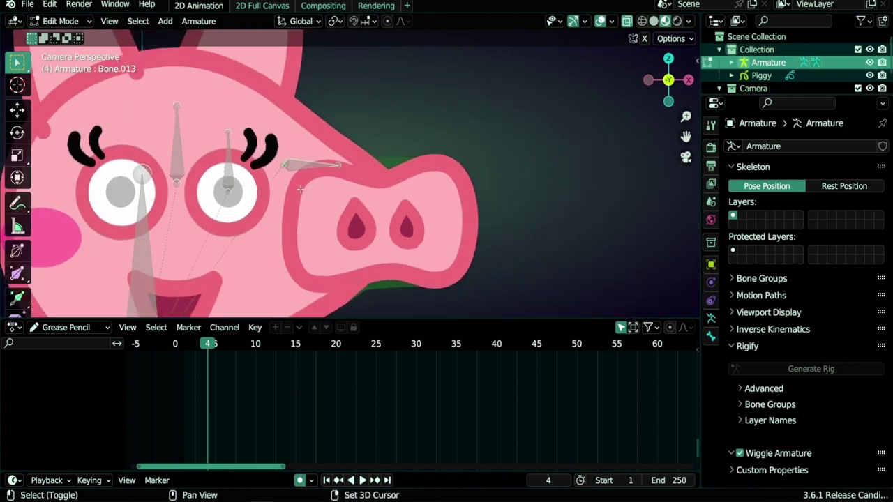
key("shift+d")
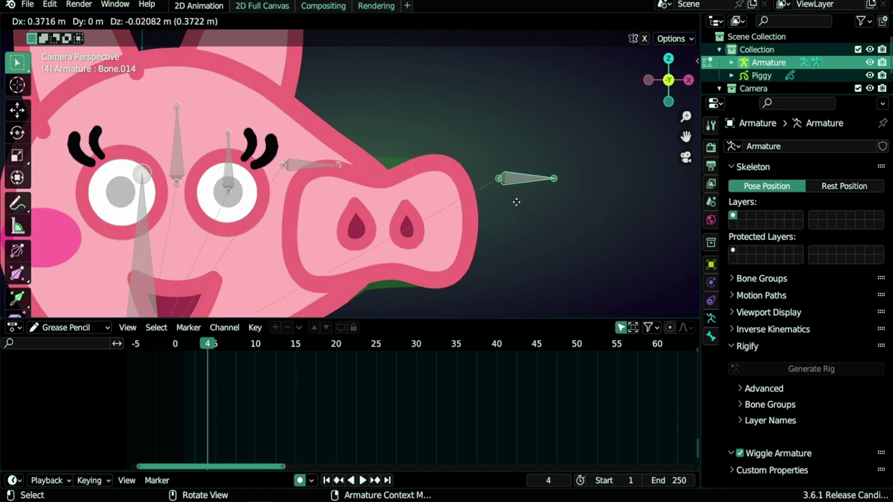
left_click(556, 203)
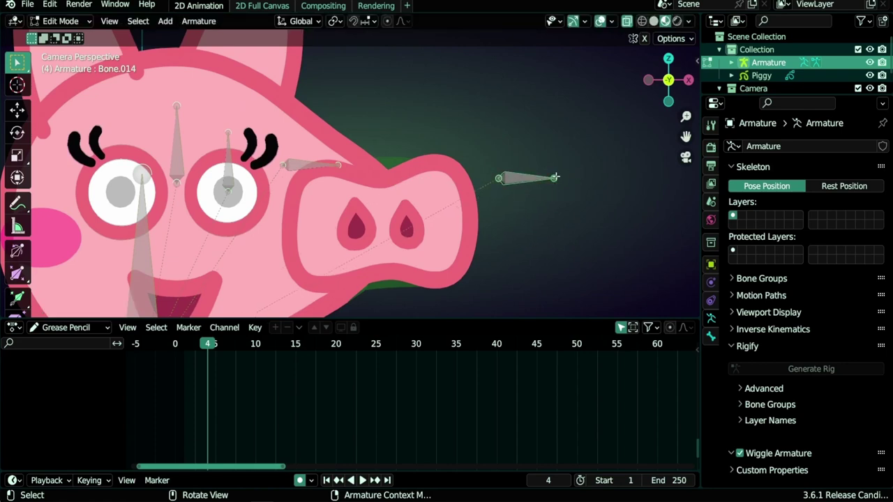
Step: Lengthen the bone in front of the snout by moving its tip about 0.08 m outward along the X axis
key("g")
key("x")
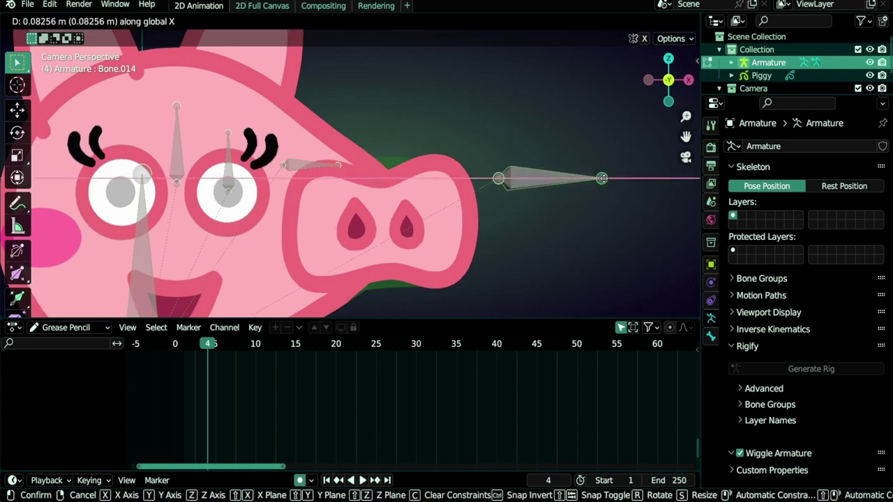
left_click(602, 179)
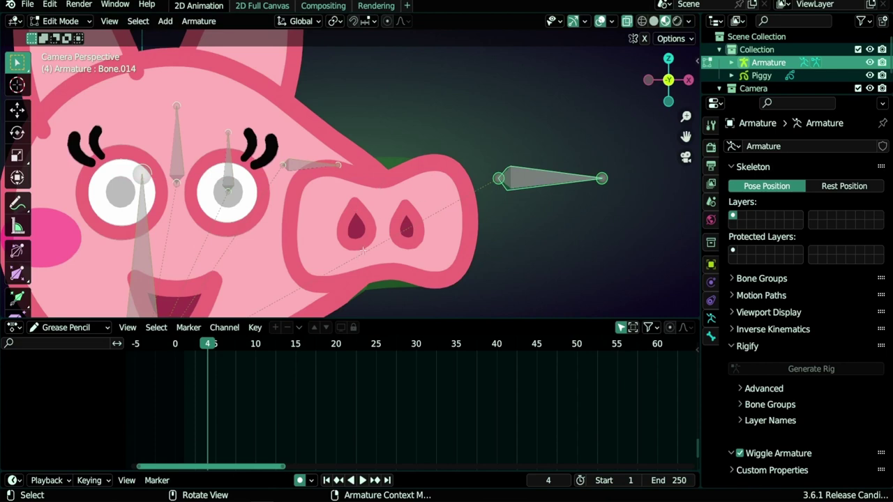
Step: Go to frame 1, then duplicate the bone between the eyes and place the copy's base on the mouth's centre
left_click_drag(188, 342, 186, 342)
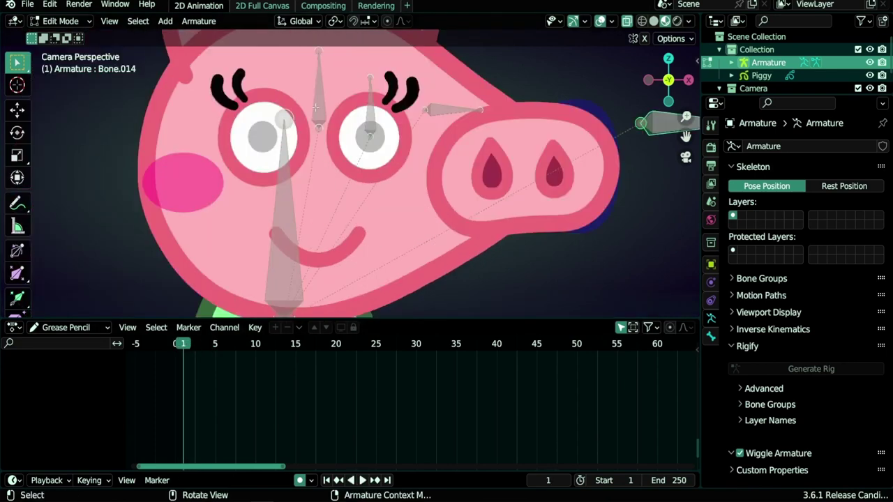
left_click(321, 94)
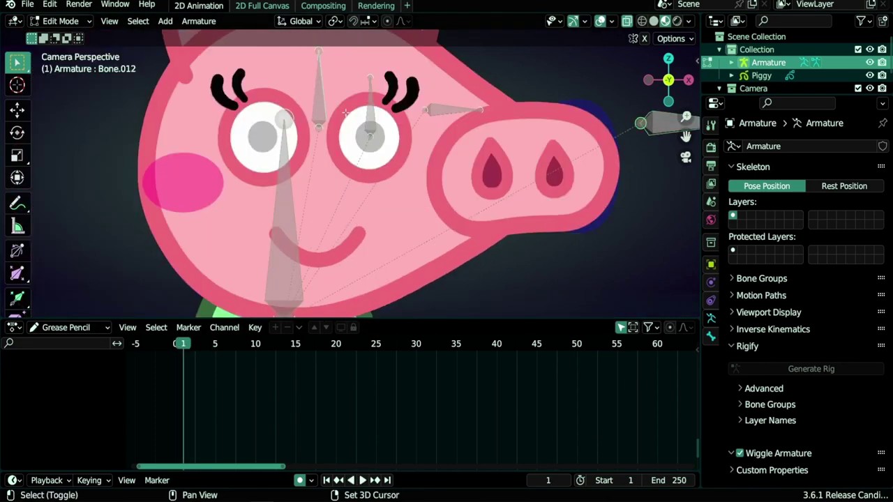
key("shift+d")
left_click(345, 243)
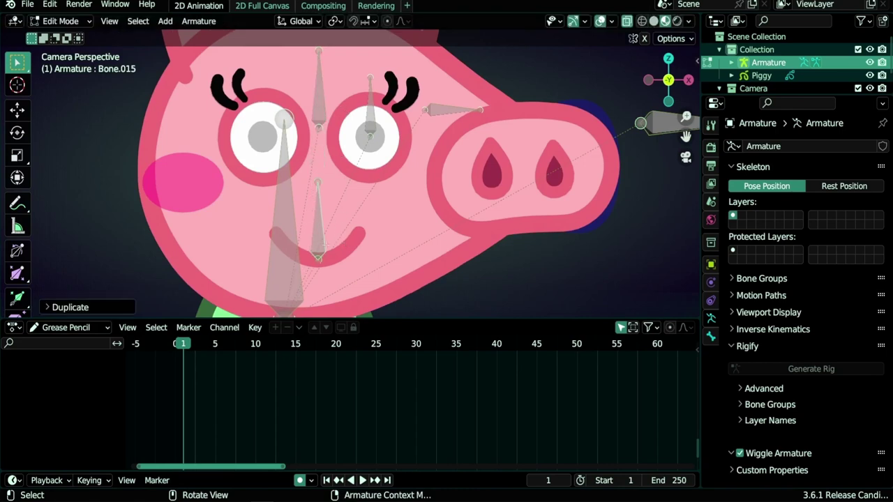
Step: Duplicate the horizontal bone at the snout's upper corner and place the copy between the mouth and the snout
left_click(457, 110)
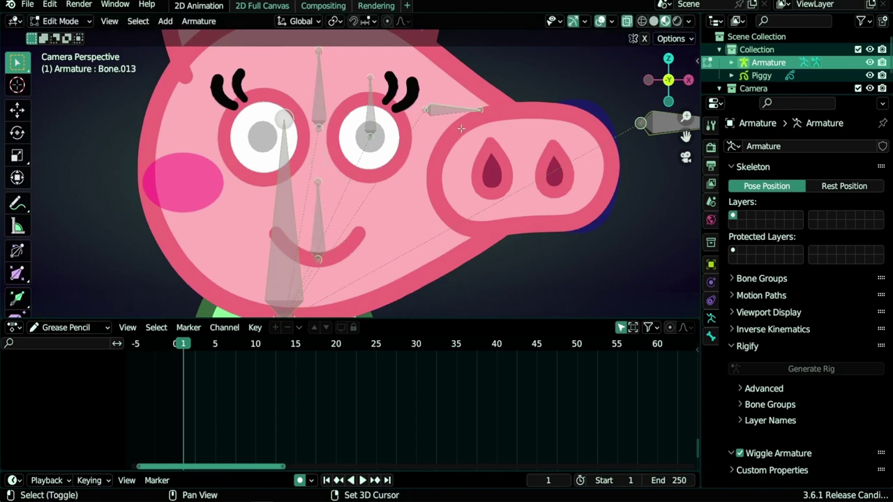
key("shift+d")
left_click(421, 240)
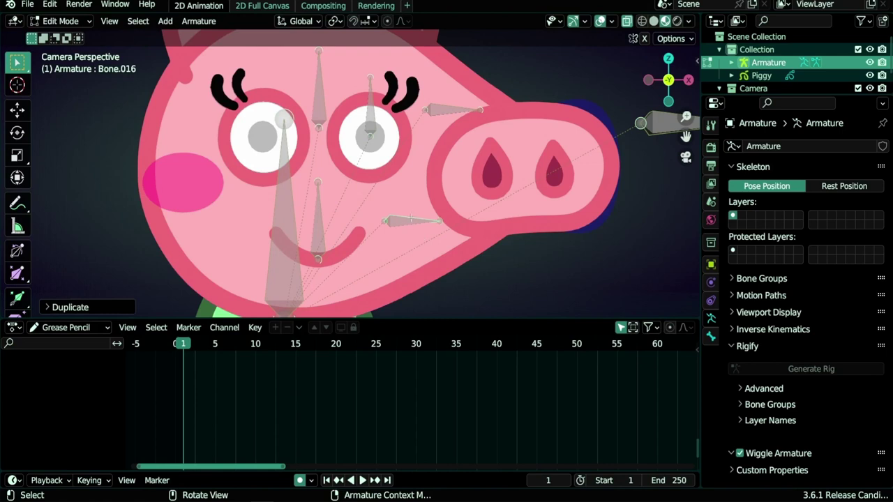
Step: Duplicate the horizontal bone between the mouth and snout and place the copy just beyond the hand that has arm bones
mouse_move(194, 346)
left_mouse_down()
mouse_move(188, 343)
mouse_move(209, 344)
mouse_move(200, 349)
left_mouse_up()
key("Escape")
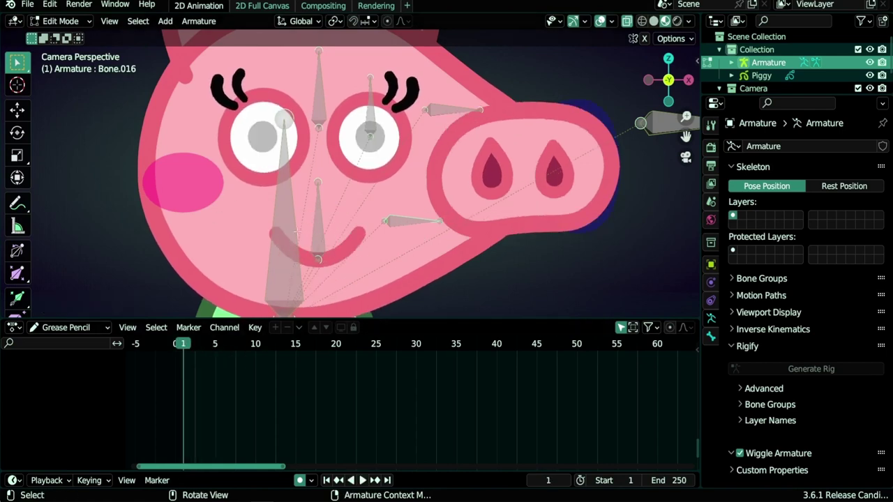
middle_click_drag(385, 284, 319, 134, "shift")
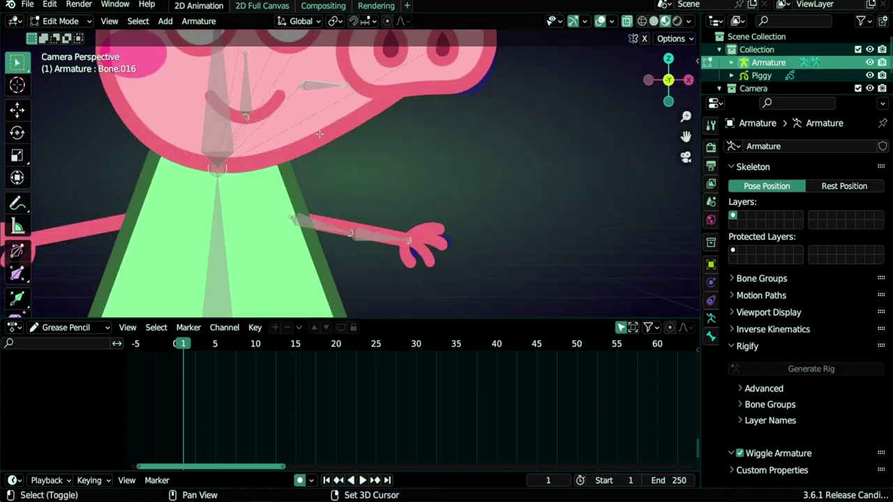
key("shift+d")
left_click(479, 272)
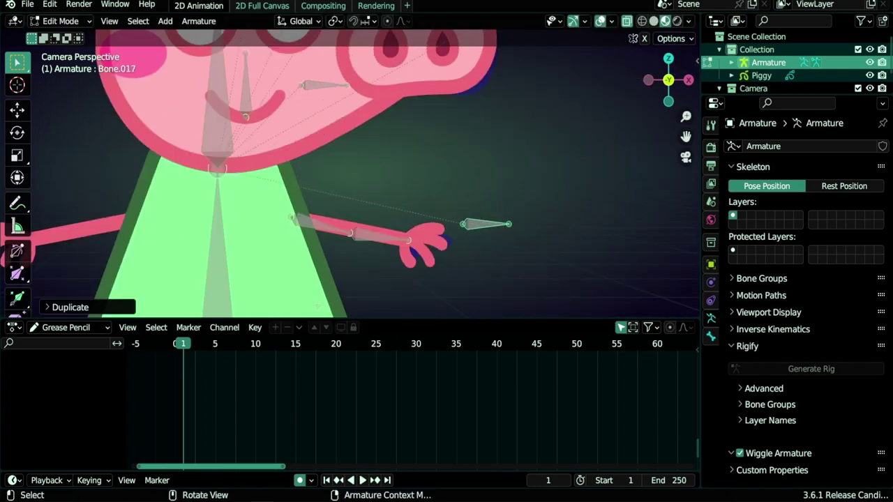
left_click_drag(191, 342, 203, 343)
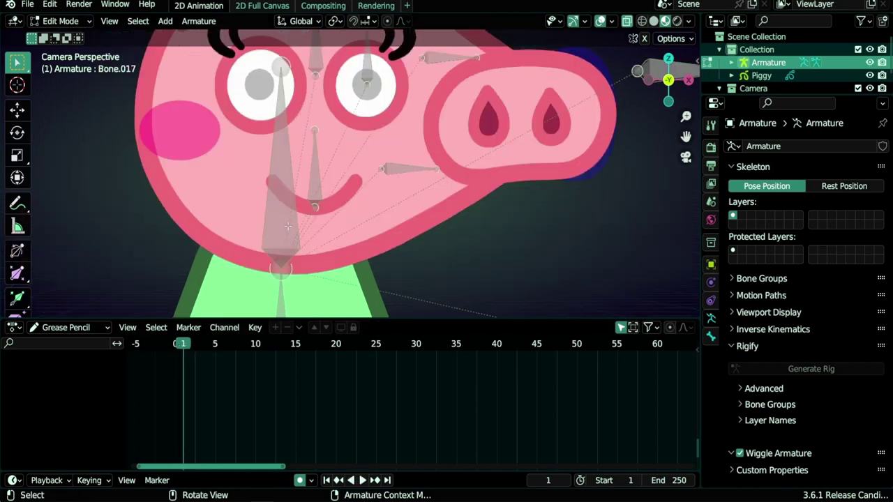
Step: Open the bone properties and examine the Deform setting of the head, iris and arm bones
left_click(285, 215)
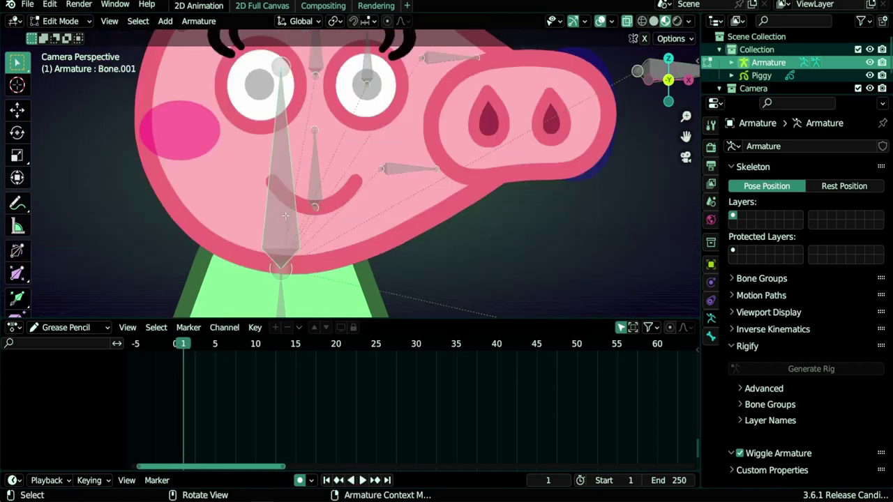
left_click(711, 337)
scroll(754, 397, "down", 3)
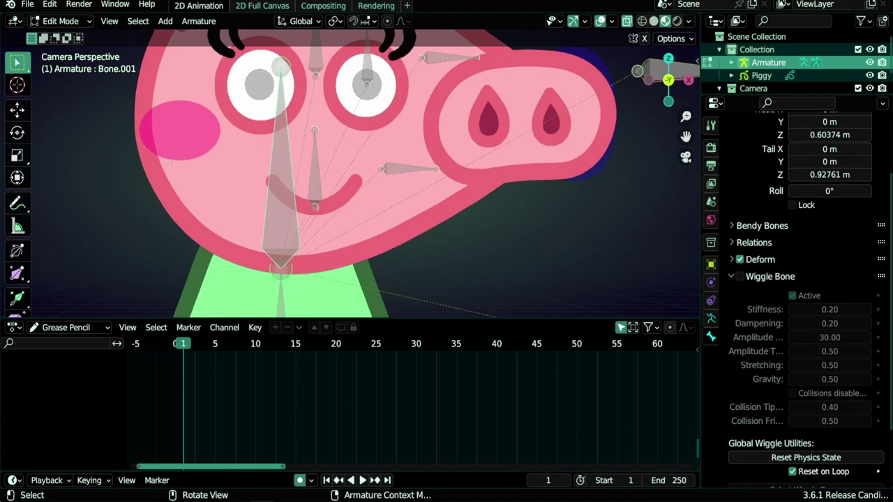
scroll(482, 220, "up", 1)
scroll(328, 220, "down", 2)
middle_click_drag(328, 219, 354, 258, "shift")
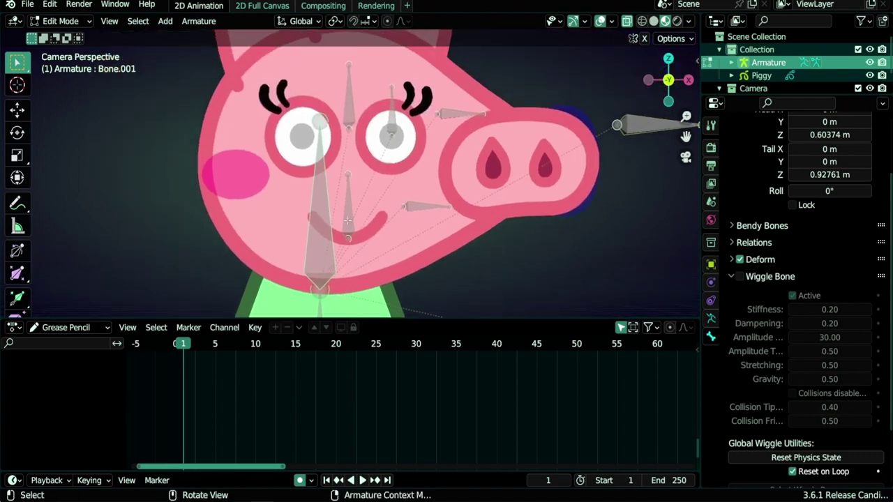
left_click(389, 143)
left_click(392, 129)
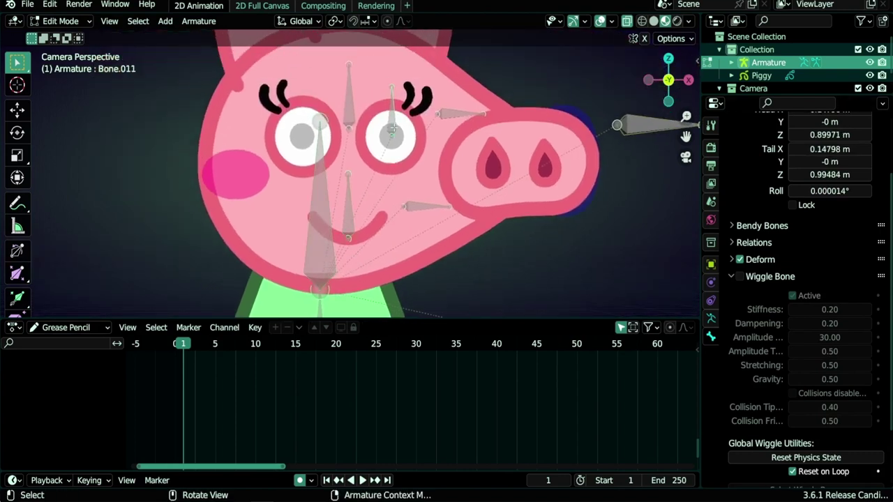
scroll(393, 128, "down", 2)
middle_click_drag(416, 290, 432, 185, "shift")
scroll(432, 185, "up", 3)
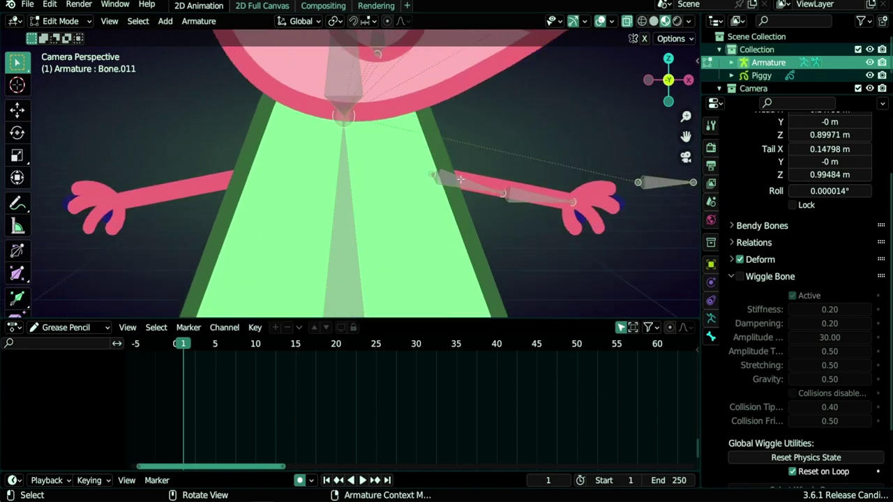
left_click(461, 180)
left_click(537, 198)
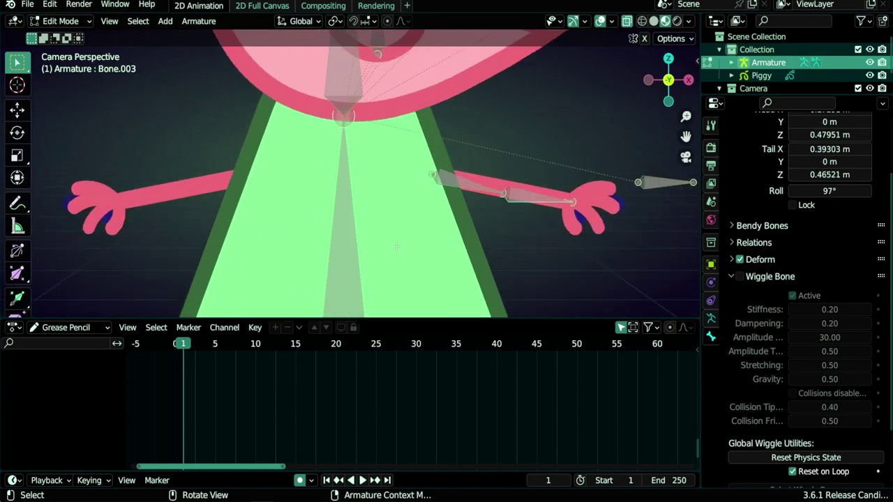
Step: Examine the Deform setting of the body, leg, knee control and hip bones and the bone beyond the hand
scroll(538, 199, "down", 4, "shift")
left_click(412, 227)
scroll(412, 227, "down", 4, "shift")
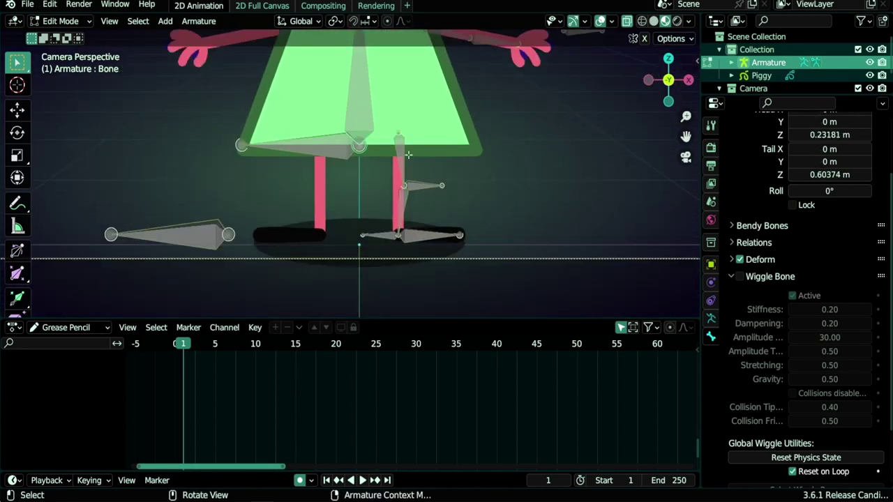
left_click(403, 152)
left_click(438, 185)
scroll(439, 185, "up", 2)
left_click(449, 192)
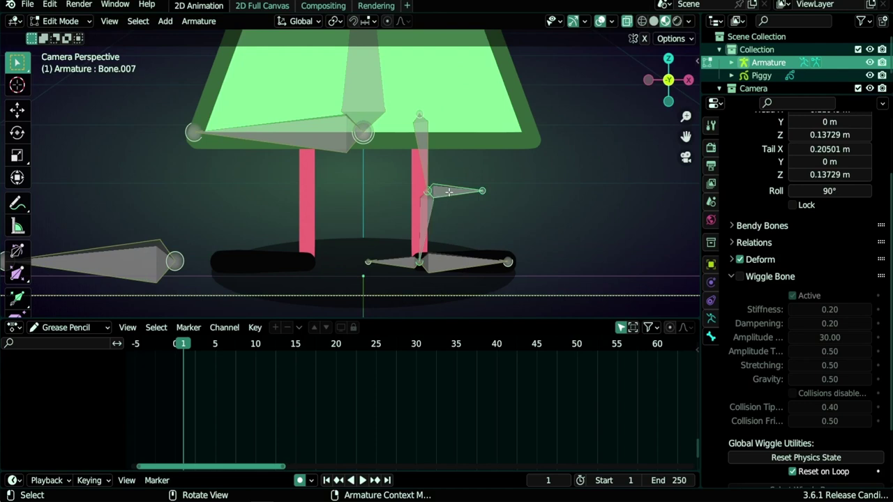
left_click(307, 135)
scroll(387, 156, "up", 6, "shift")
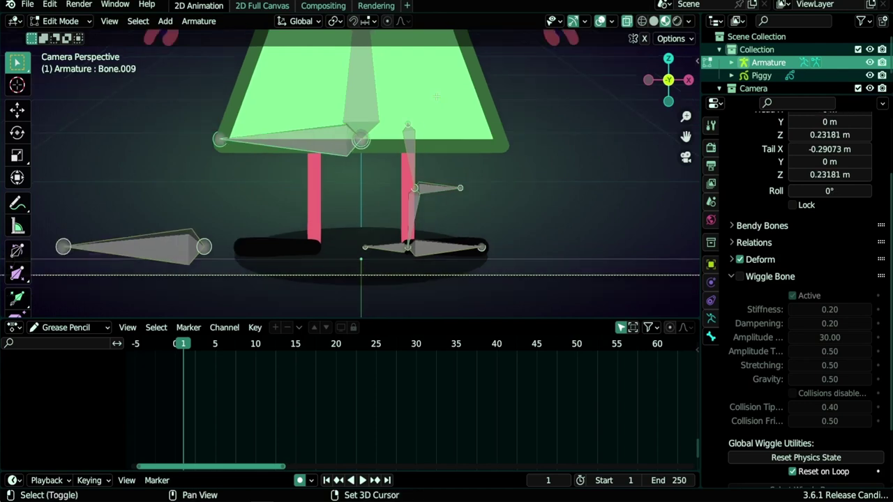
left_click(518, 183)
middle_click_drag(415, 153, 407, 282, "shift")
middle_click_drag(445, 209, 400, 244, "shift")
middle_click_drag(391, 198, 389, 209, "shift")
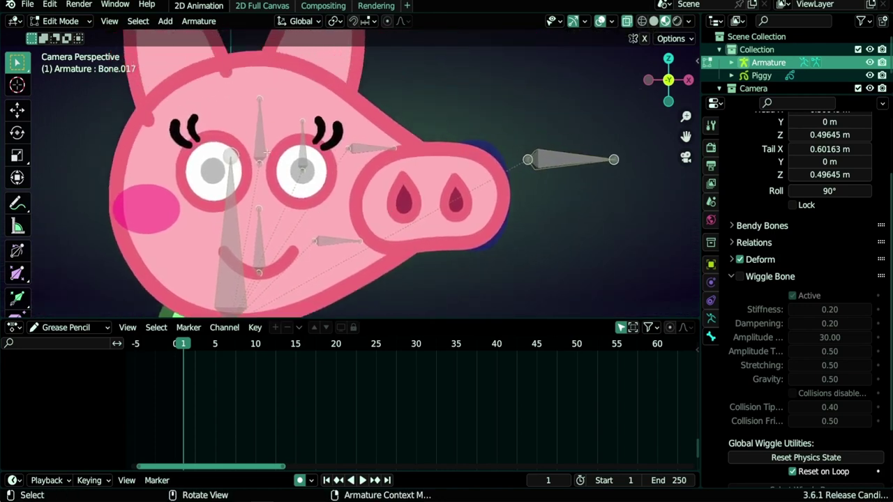
Step: Disable Deform for the face control bones: between the eyes, at the snout's upper corner, in front of the snout, and beside the mouth
left_click(267, 152)
scroll(251, 143, "up", 2)
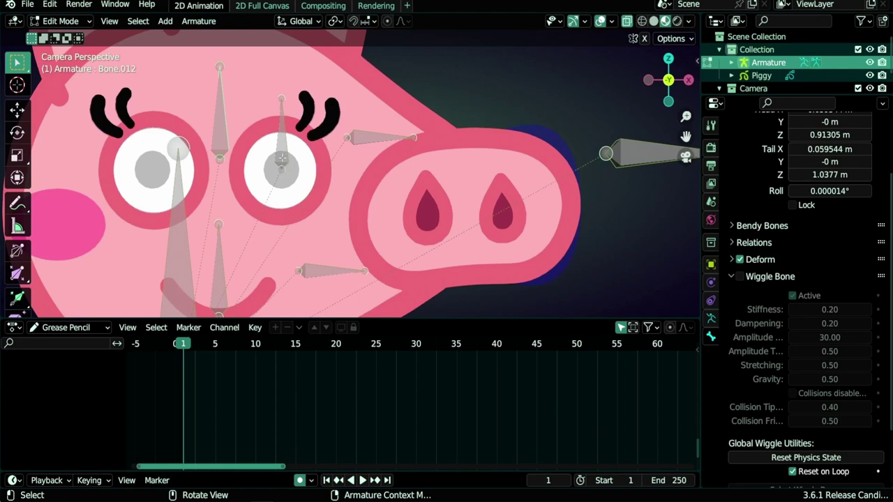
left_click(391, 142)
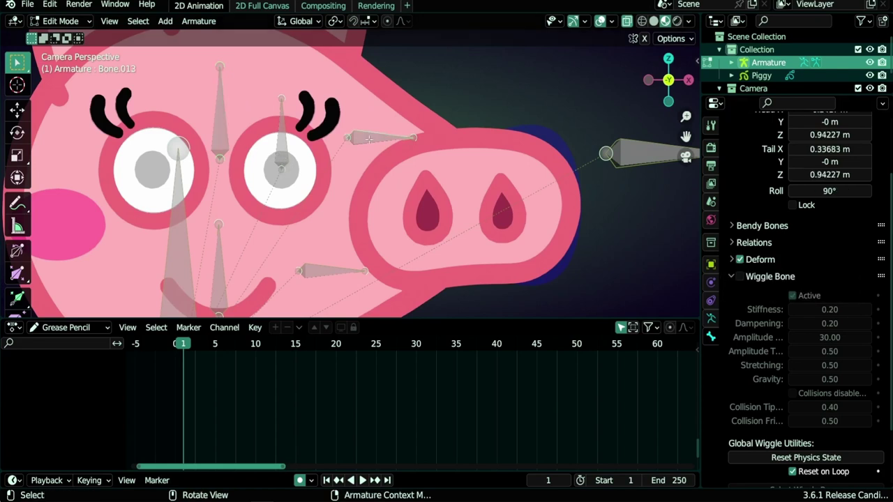
left_click(740, 259)
left_click(642, 154)
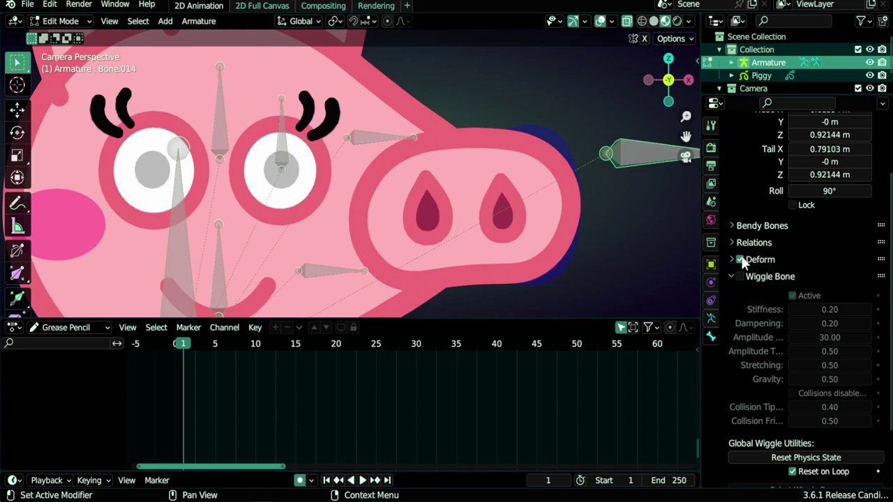
left_click(741, 259)
left_click(329, 271)
left_click(741, 258)
Step: Disable Deform for the control bone beyond the hand
scroll(488, 209, "down", 2)
middle_click_drag(446, 251, 474, 150, "shift")
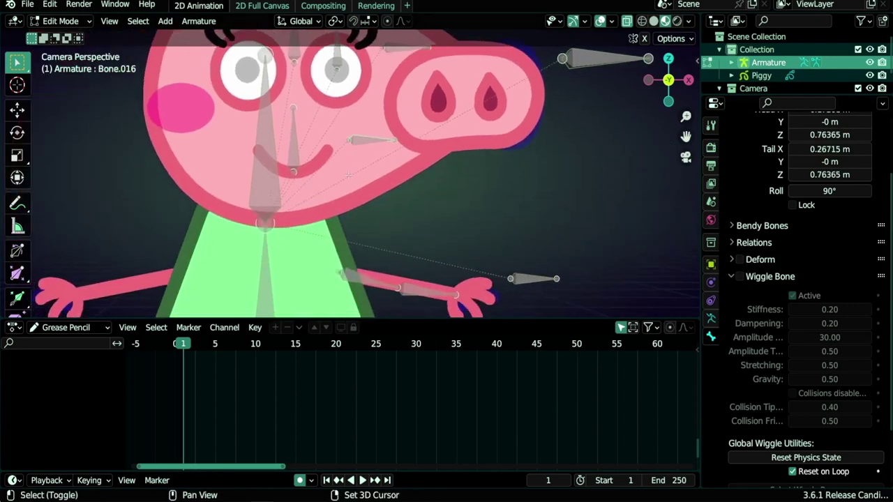
middle_click_drag(475, 276, 457, 141, "shift")
left_click(514, 140)
left_click(741, 259)
Step: Disable Deform for the horizontal control bone at the knee and the small control bone behind the ankle
middle_click_drag(436, 273, 498, 153, "shift")
left_click(379, 208)
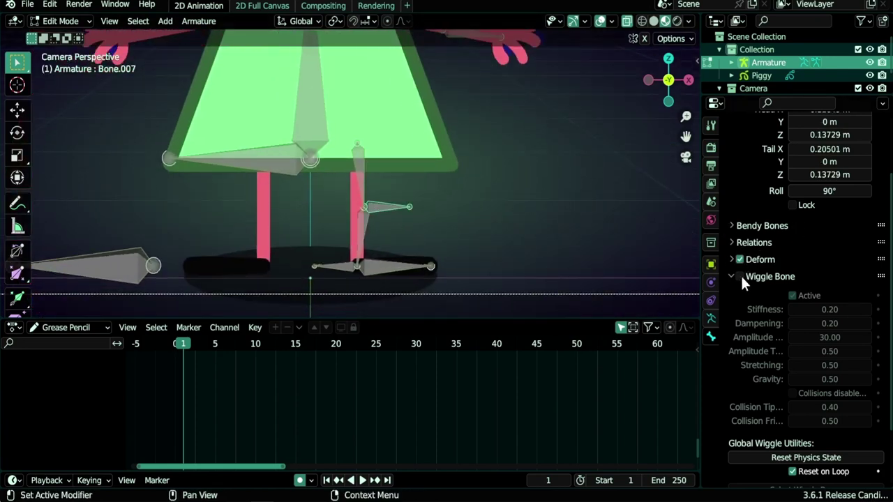
left_click(741, 259)
left_click(338, 268)
left_click(741, 259)
Step: Disable Deform for the horizontal bone at the dress hem and the large control bone beside the feet
left_click(258, 166)
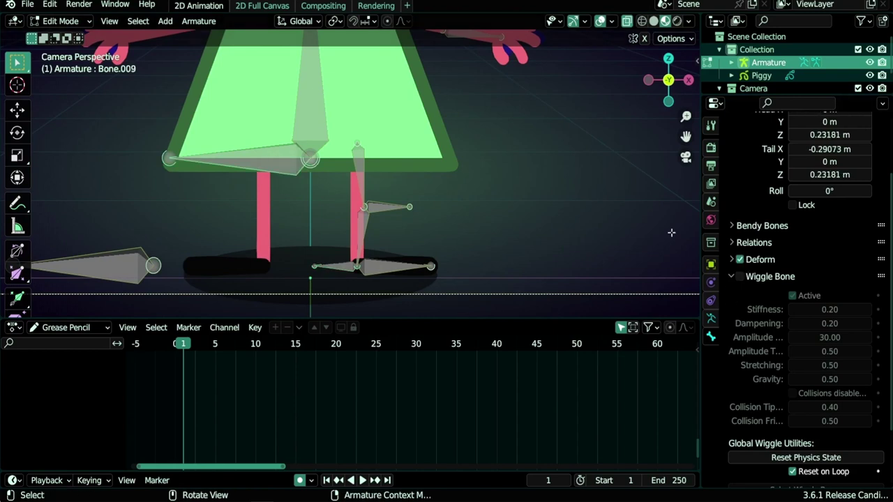
left_click(742, 259)
left_click(146, 275)
left_click(740, 259)
Step: Rename the vertical bone between the eyes as irises
scroll(427, 161, "down", 2)
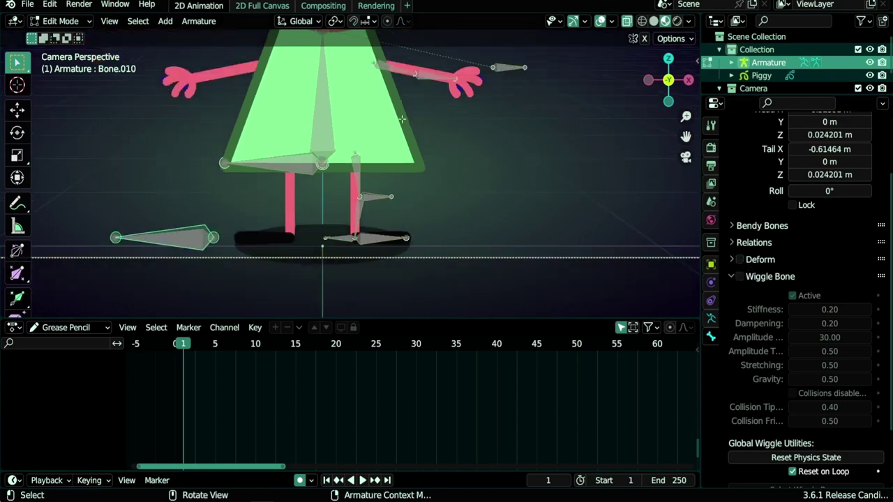
middle_click_drag(378, 161, 406, 294, "shift")
middle_click_drag(406, 86, 402, 141, "shift")
scroll(402, 142, "up", 3)
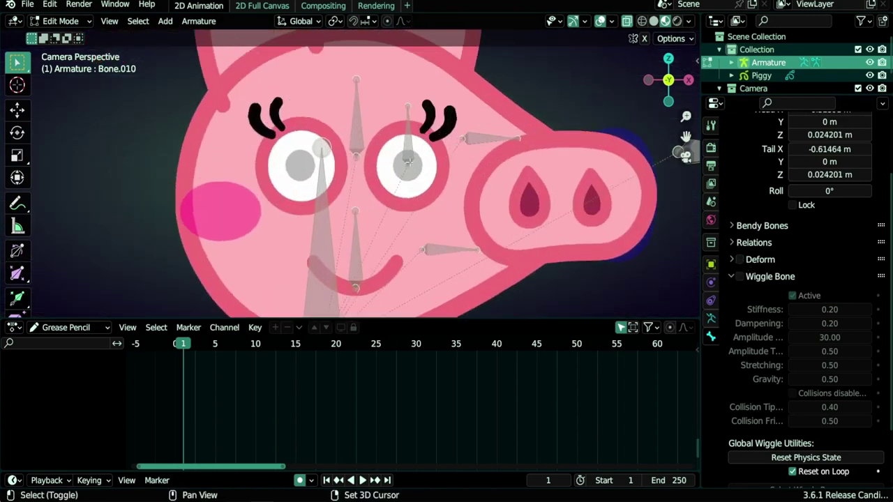
left_click(354, 171)
key("F2")
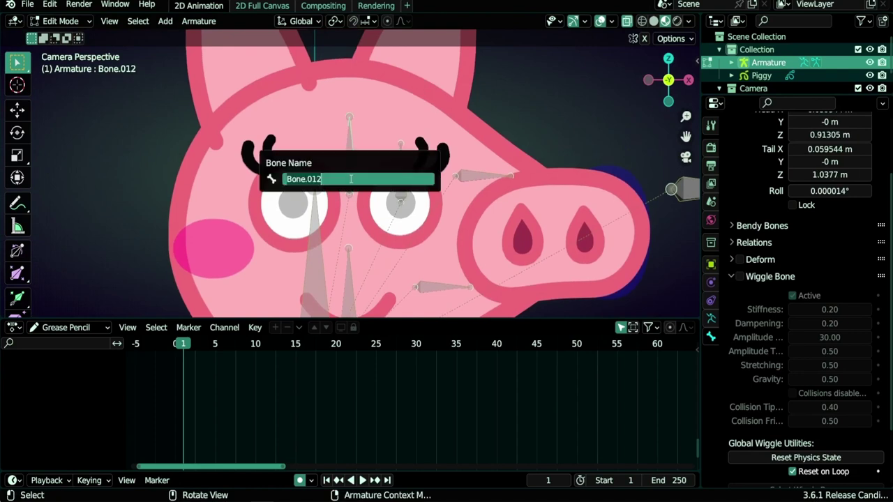
type("irises")
key("Return")
Step: Rename the bone on the pupil of the eye nearest the snout as iris
left_click(401, 195)
key("F2")
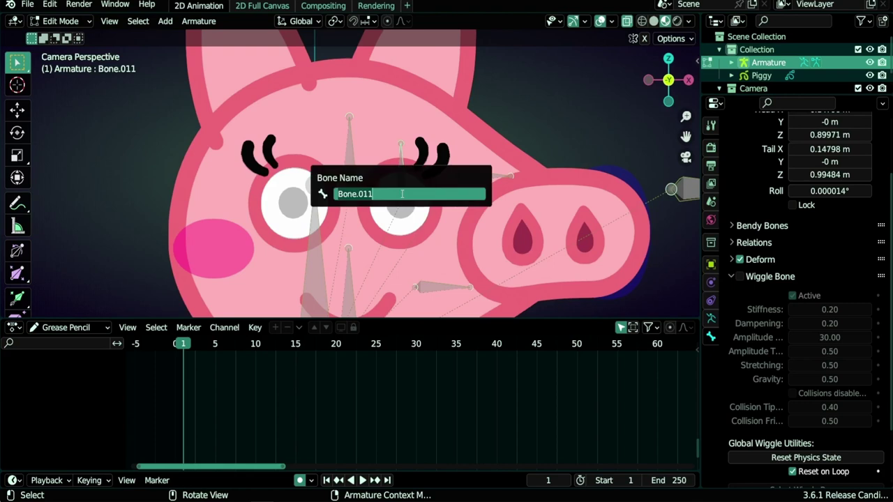
type("iris")
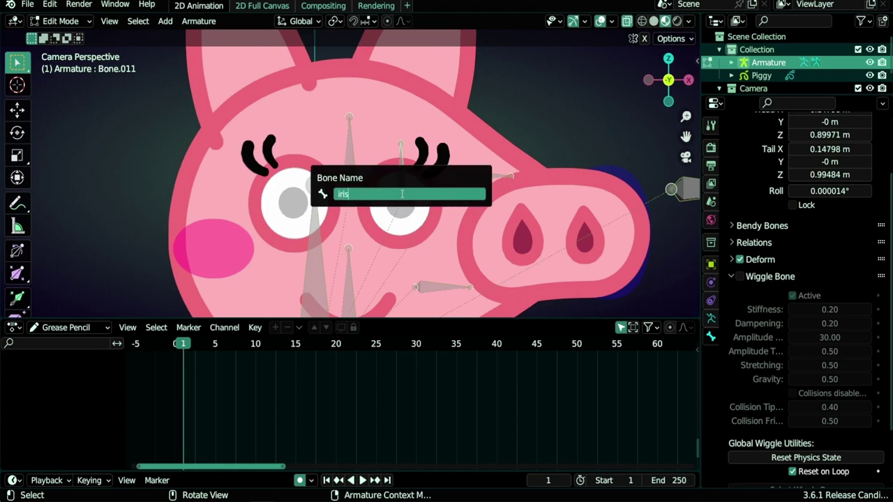
key("Return")
Step: Rename the horizontal bone at the snout's upper corner as eye
middle_click_drag(473, 172, 458, 107, "shift")
left_click(458, 107)
key("F2")
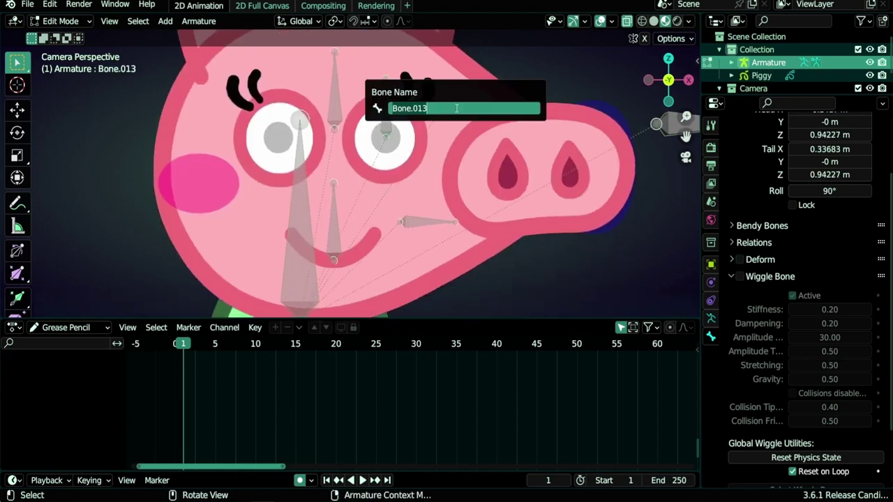
type("eye")
key("Return")
Step: Rename the large vertical bone rising from the neck as head
left_click(300, 211)
key("F2")
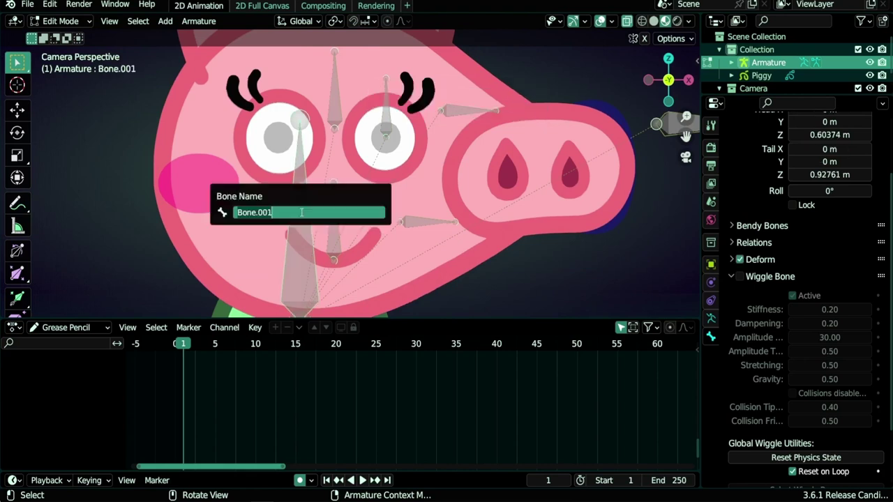
type("head")
key("Return")
Step: Rename the vertical bone at the mouth's centre as mouth
left_click(335, 241)
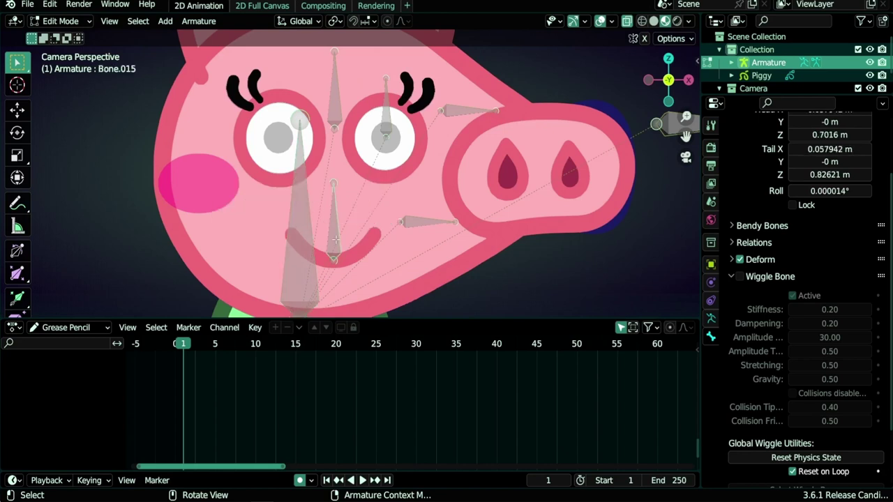
key("F2")
type("mouth")
key("Return")
Step: Rename the horizontal bone between the mouth and the snout as mouth.ctrl
left_click(415, 222)
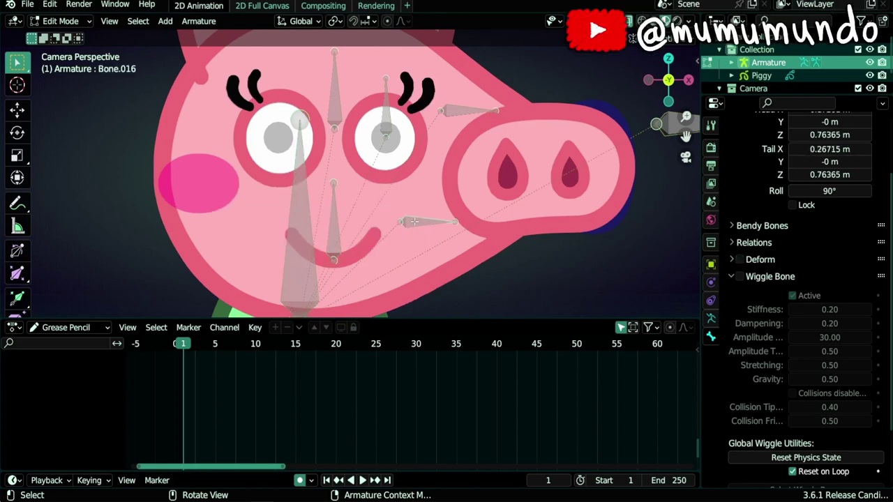
key("F2")
type("mouth.")
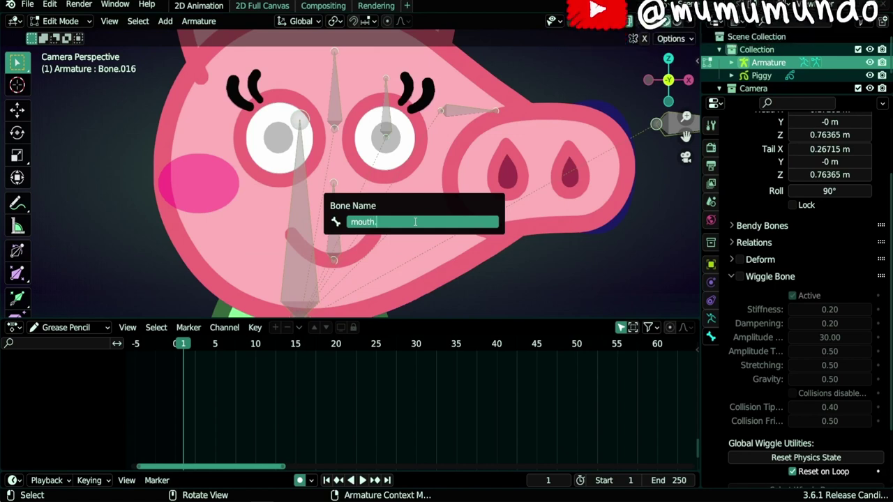
type("ctrl")
key("Return")
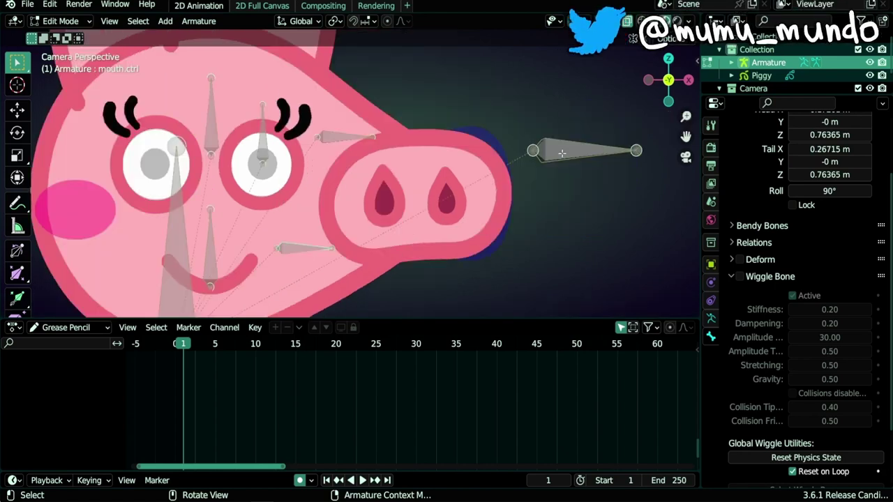
Step: Rename the large horizontal bone in front of the snout as nose
left_click(562, 153)
key("F2")
type("no")
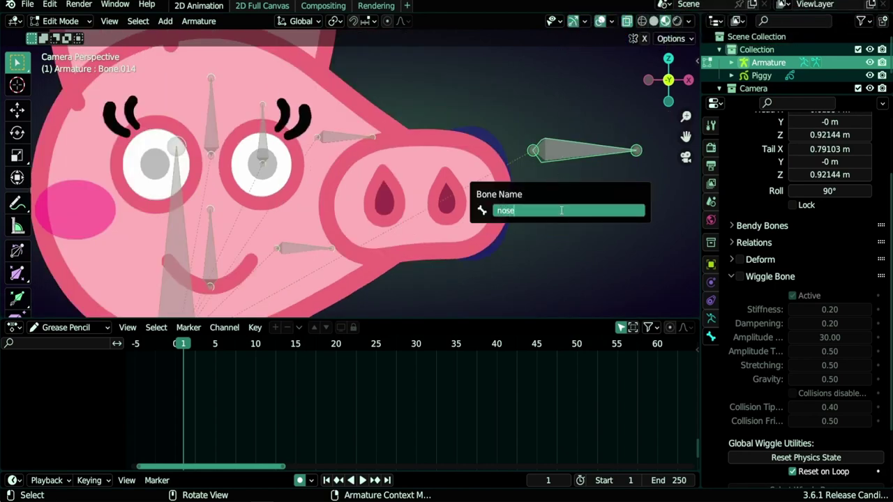
type("se")
key("Return")
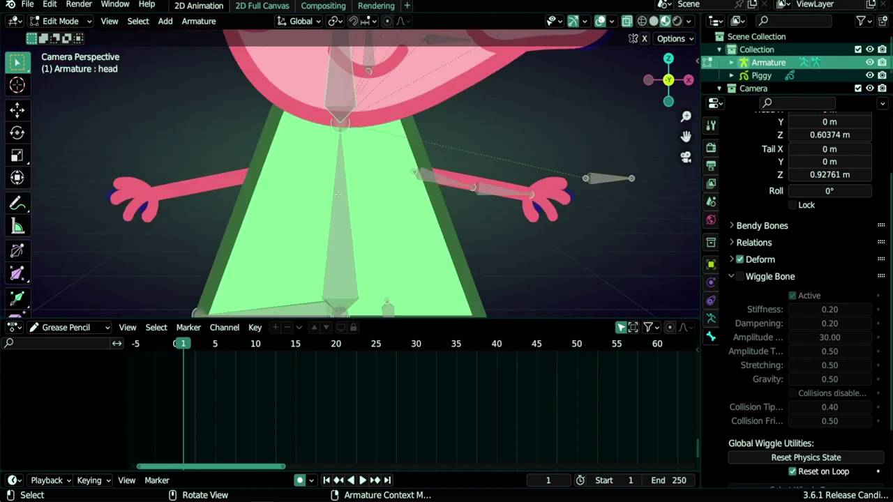
Step: Rename the large vertical bone running up through the dress as body
left_click(338, 220)
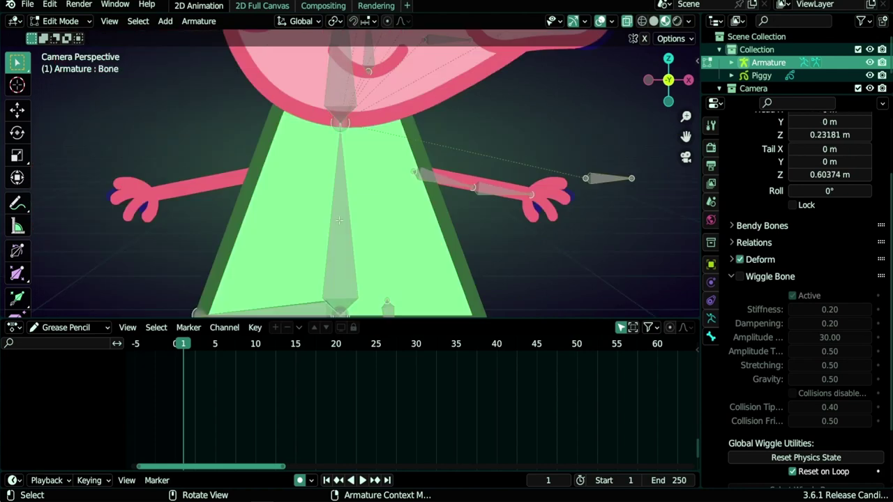
key("F2")
type("body")
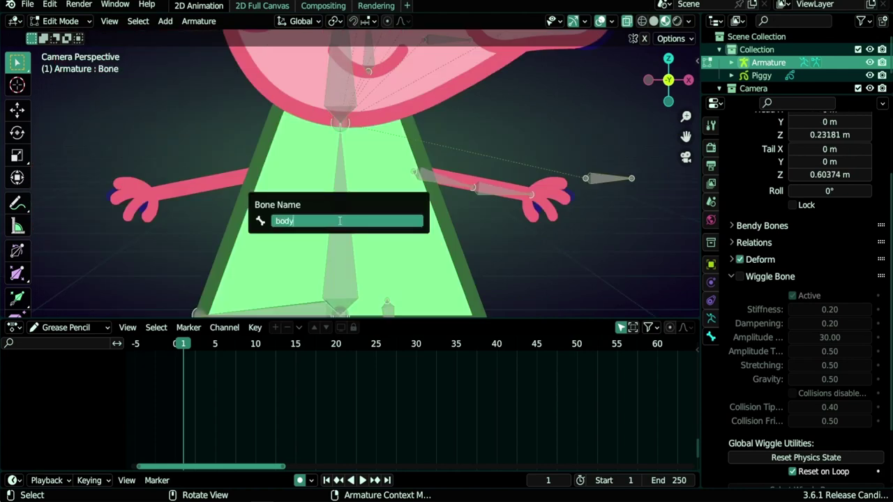
key("Return")
Step: Rename the upper bone of the rigged arm as arm
left_click(423, 222)
key("F2")
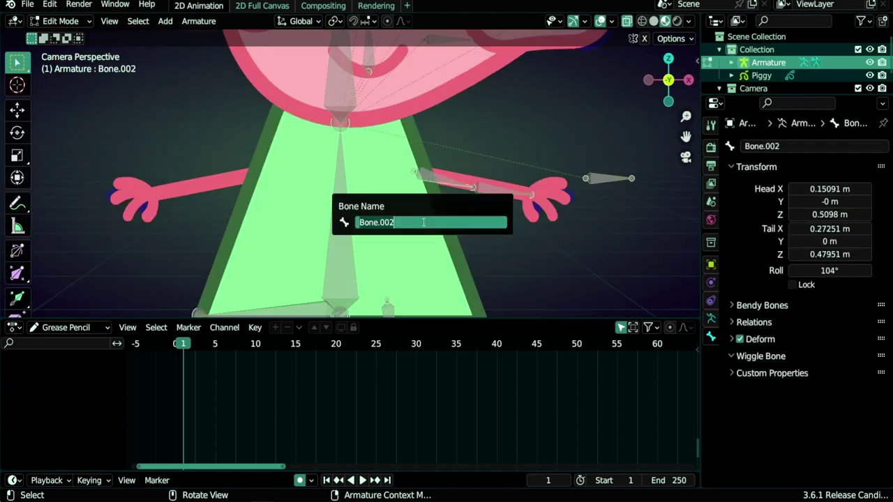
type("arm")
key("Return")
Step: Rename the lower bone of the rigged arm, ending at the wrist, as forearm
left_click(494, 192)
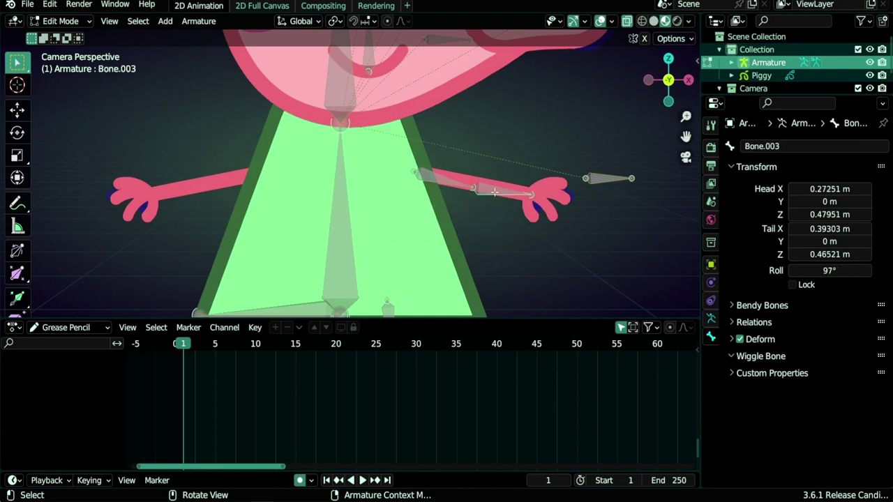
key("F2")
type("fore")
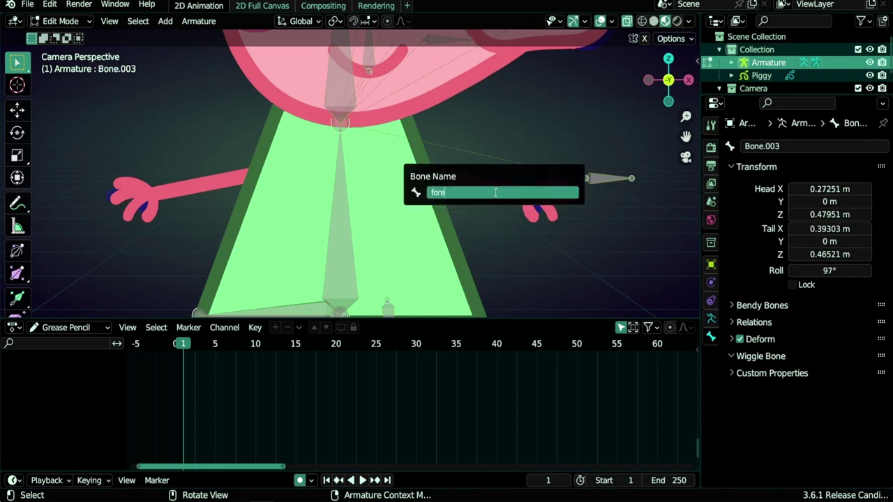
type("arm")
key("Return")
Step: Rename the detached horizontal bone just beyond the pig's hand as hand
left_click(607, 179)
key("F2")
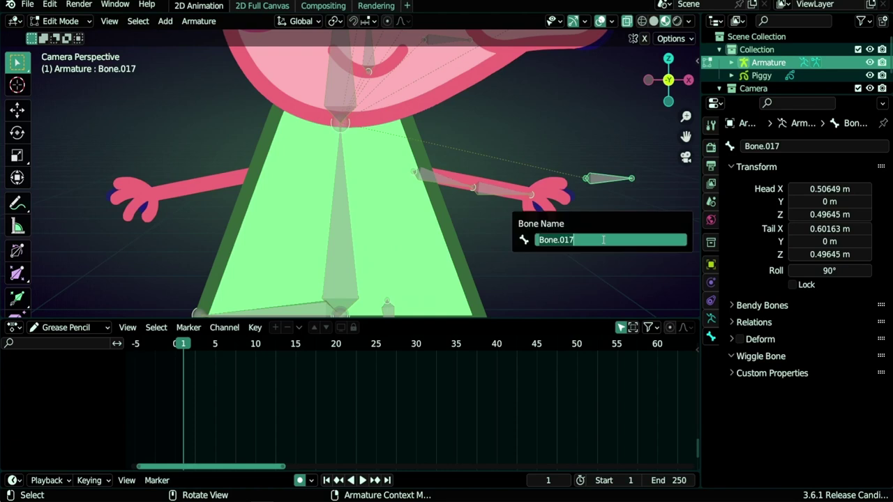
type("hand")
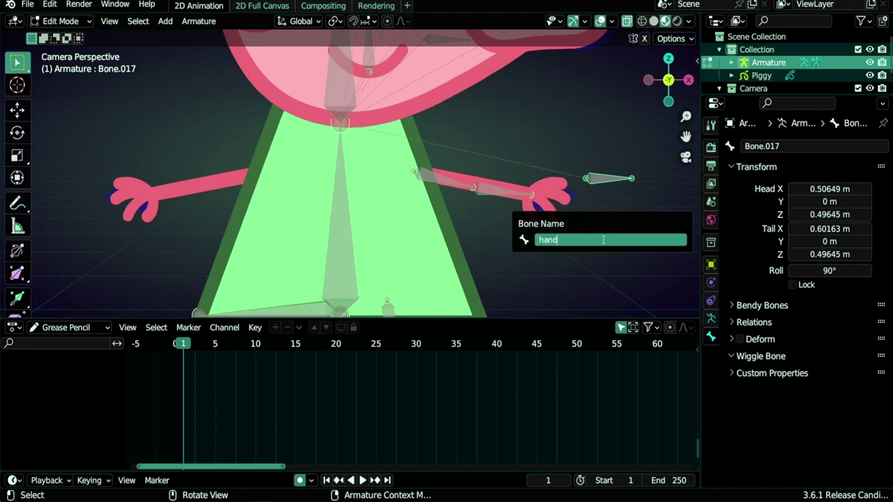
key("Return")
Step: Rename the large horizontal bone along the dress's hem as body.root
left_click(335, 207)
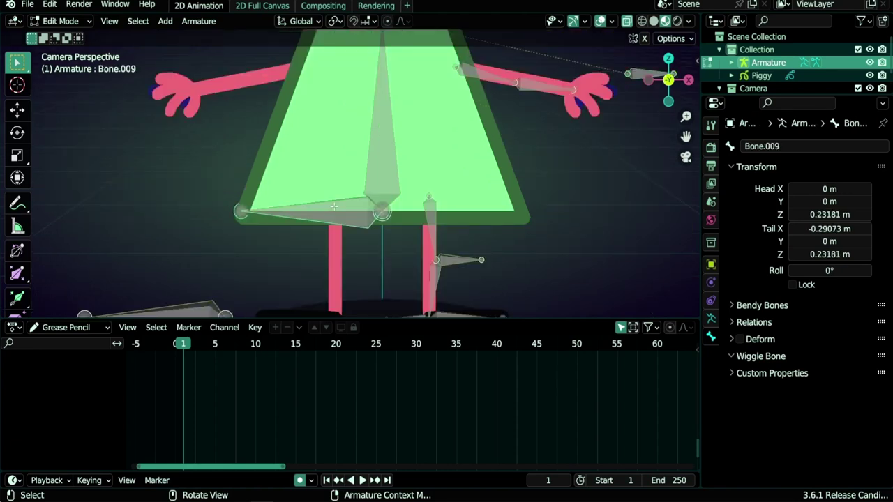
key("F2")
type("bo")
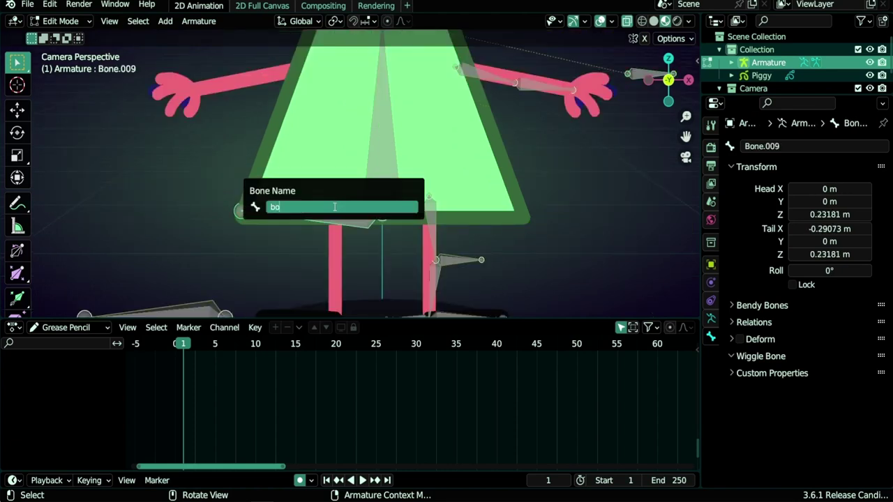
type("dy.root")
key("Return")
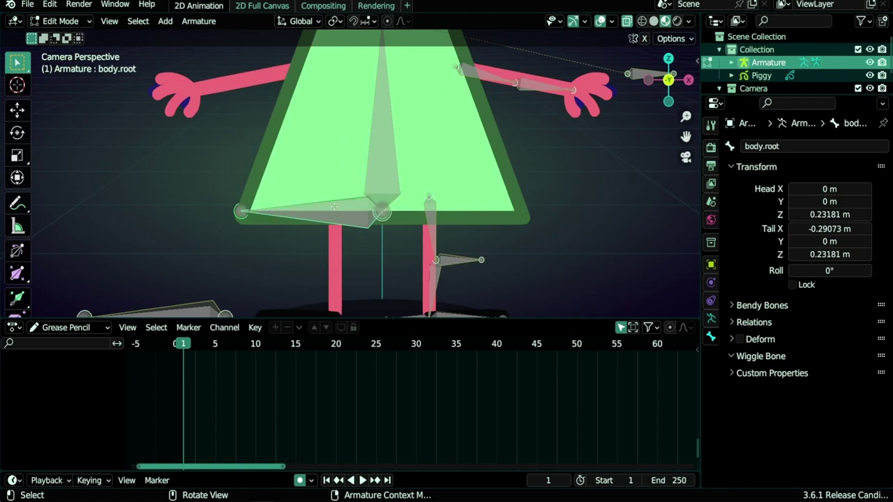
Step: Rename the large detached horizontal bone at floor level beside the shoes as root
middle_click_drag(206, 315, 245, 274, "shift")
left_click(245, 274)
key("F2")
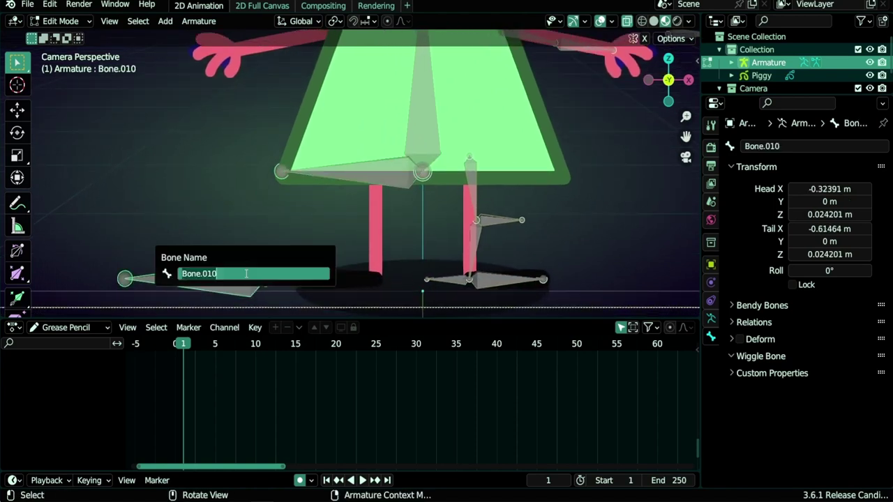
type("ro")
key("Return")
Step: Rename the upper bone of the rigged leg as thigh
left_click(473, 199)
key("F2")
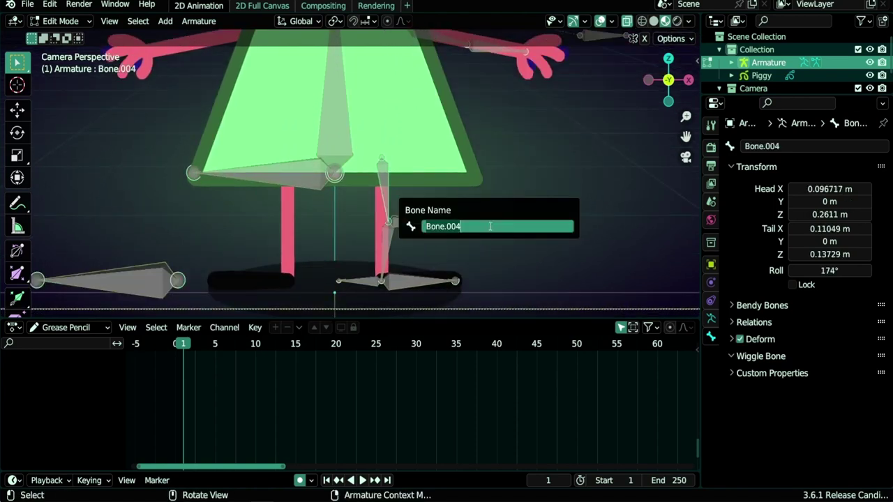
type("thigh")
key("Return")
Step: Rename the horizontal bone extending outward from the knee as pole
left_click(426, 221)
key("F2")
type("pole")
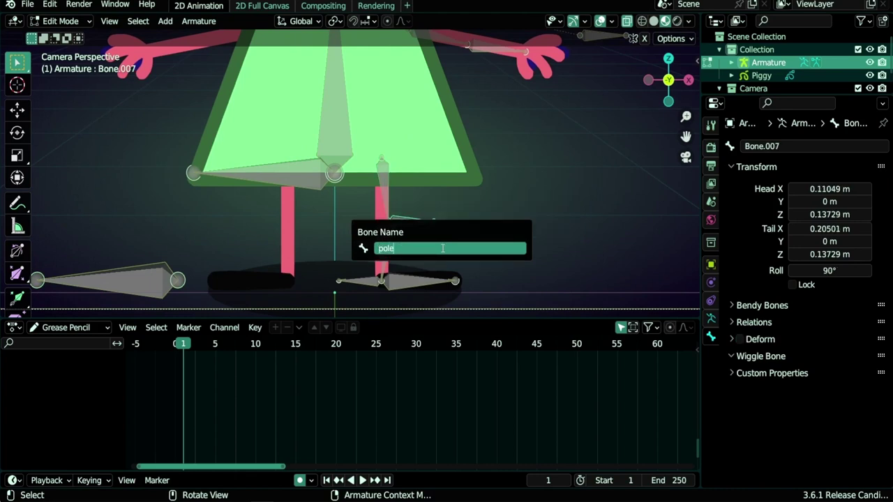
key("Return")
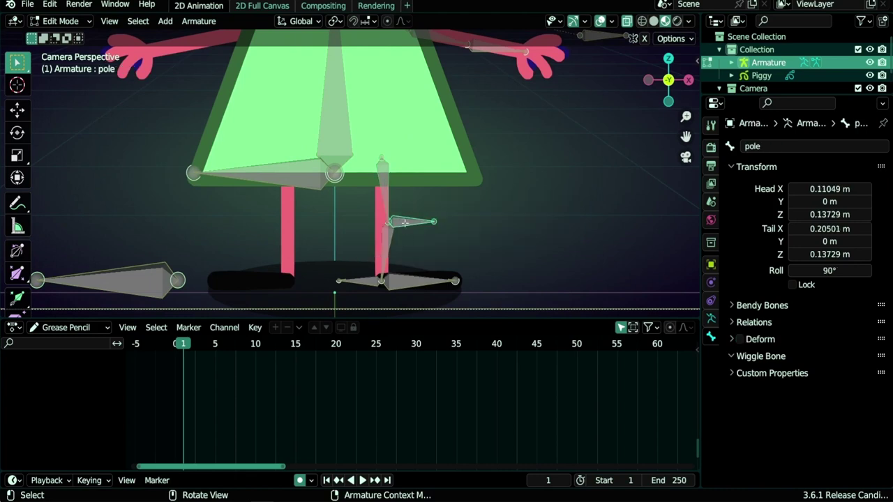
Step: Rename the small horizontal bone pointing inward from the ankle as ik
left_click(368, 285)
key("F2")
type("ik")
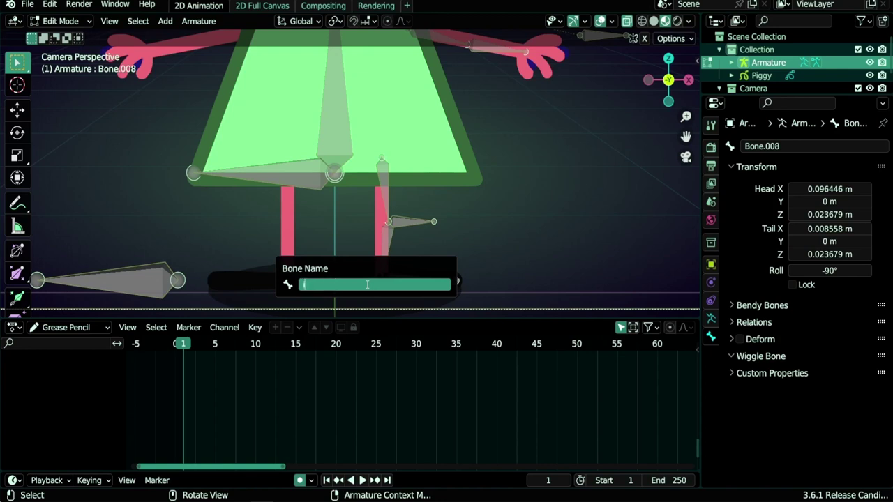
key("Return")
Step: Rename the horizontal bone lying along the rigged leg's shoe as foot
left_click(416, 283)
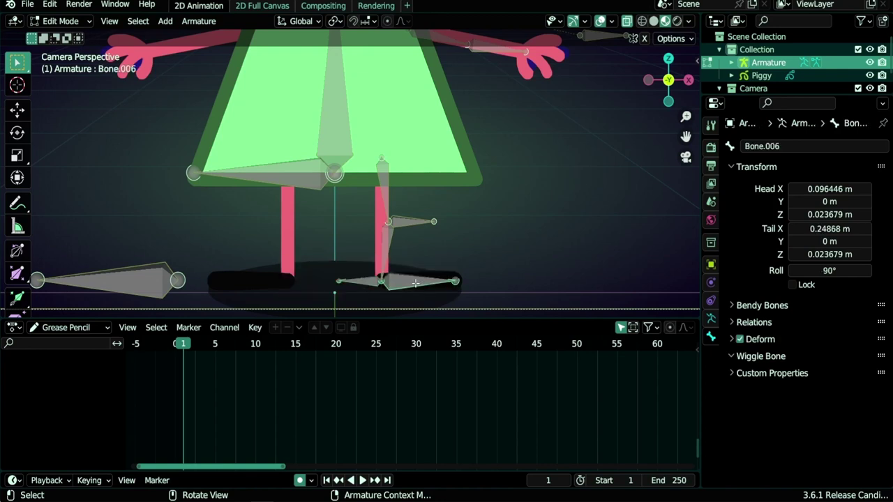
key("F2")
type("foot")
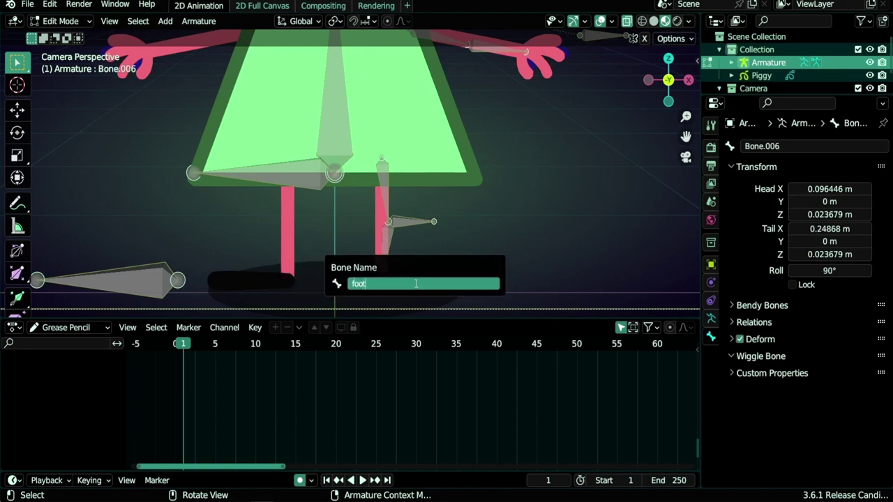
key("Return")
Step: Turn on Names, In Front and Axes in the armature's viewport display settings
scroll(386, 305, "down", 2)
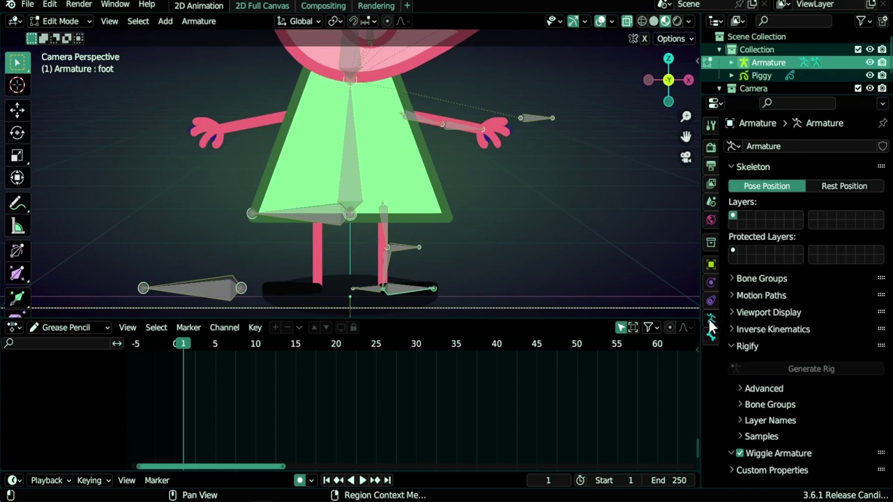
left_click(711, 318)
left_click(733, 311)
scroll(745, 350, "down", 3)
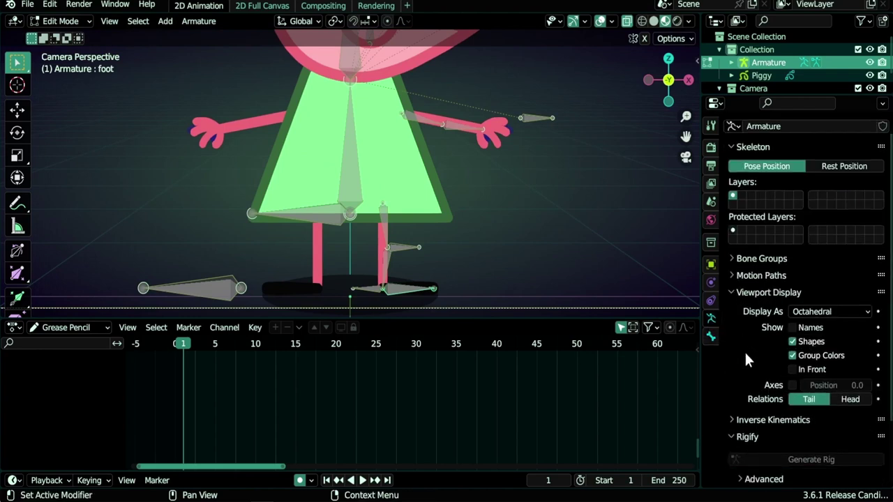
left_click(792, 288)
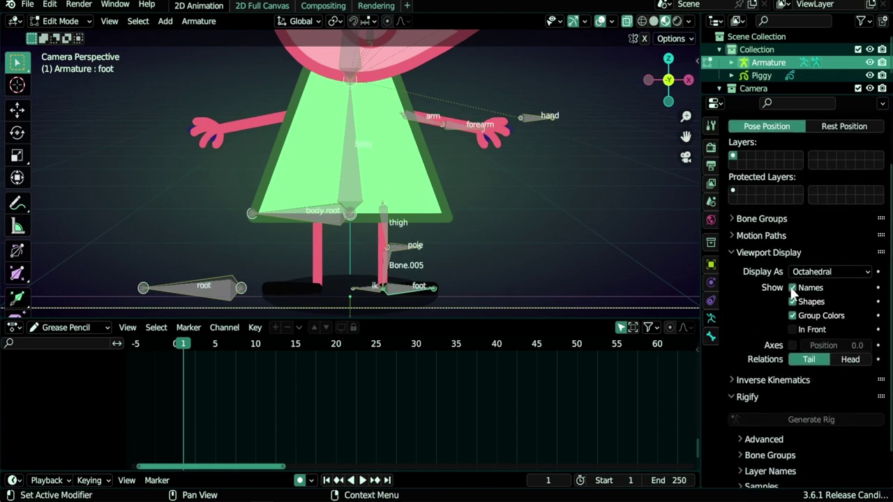
left_click(795, 329)
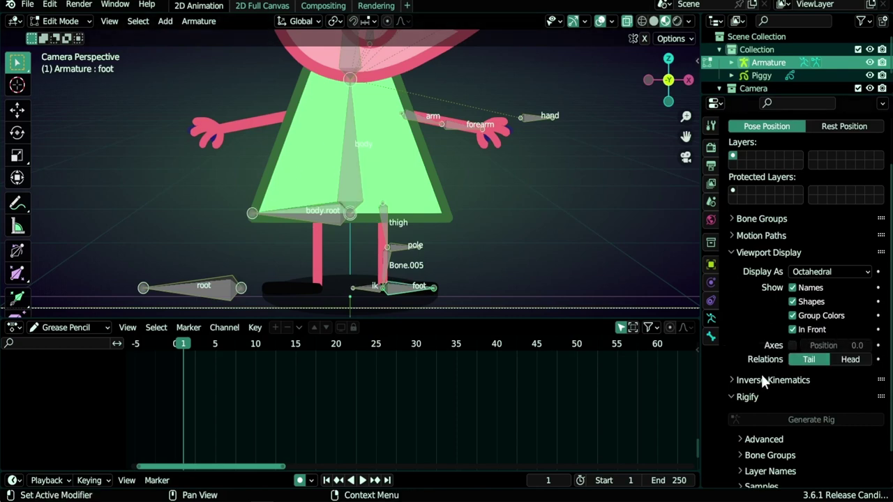
left_click(793, 345)
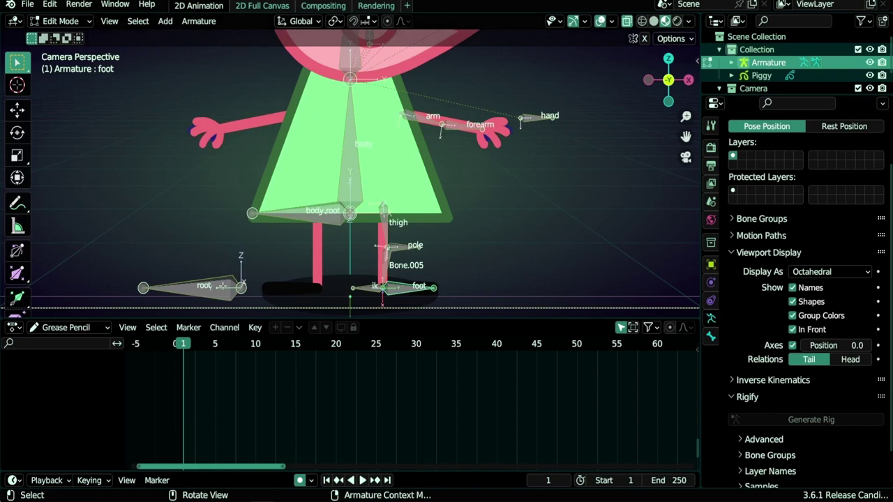
Step: Rename the lower leg bone between the knee and the ankle, Bone.005, as leg
scroll(251, 278, "up", 4)
middle_click_drag(251, 278, 323, 100, "shift")
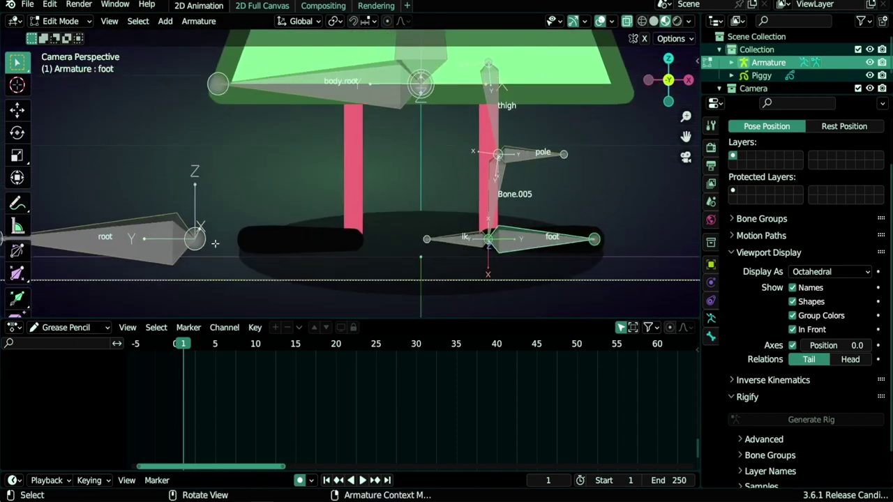
scroll(403, 67, "down", 3)
middle_click_drag(403, 67, 416, 182, "shift")
middle_click_drag(416, 105, 417, 186, "shift")
scroll(405, 202, "up", 1)
middle_click_drag(511, 70, 463, 116, "shift")
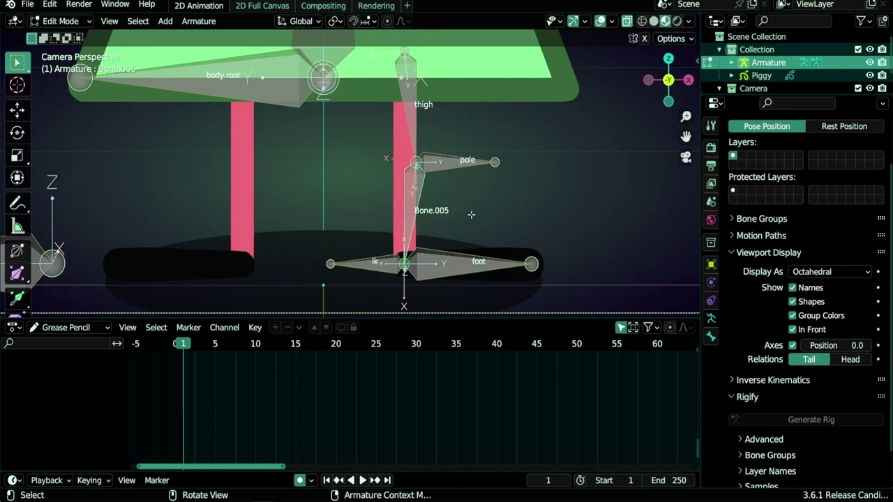
key("F2")
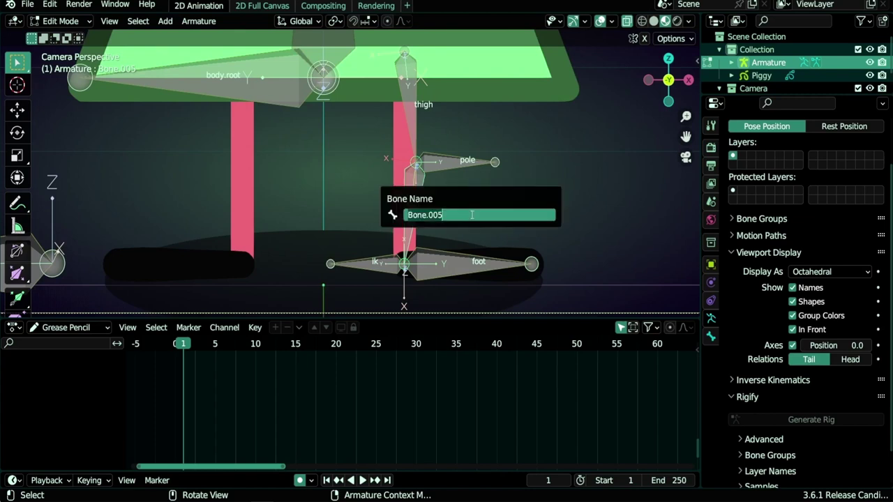
type("leg")
key("Return")
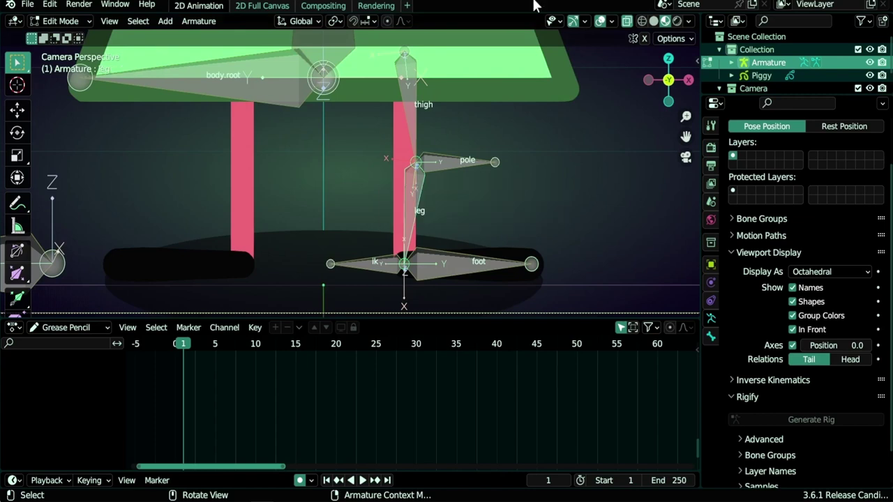
Step: Disconnect the pole bone from its parent at the knee, keeping the parent relation
left_click(449, 165)
key("g")
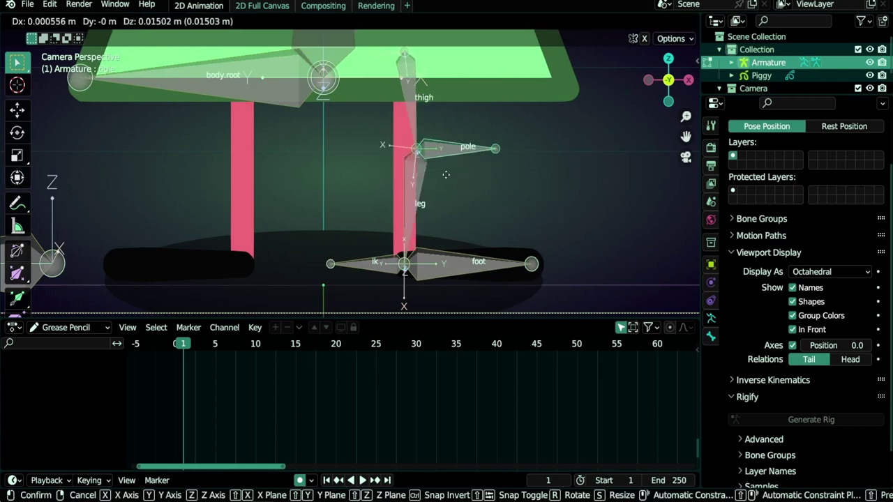
left_click(452, 190)
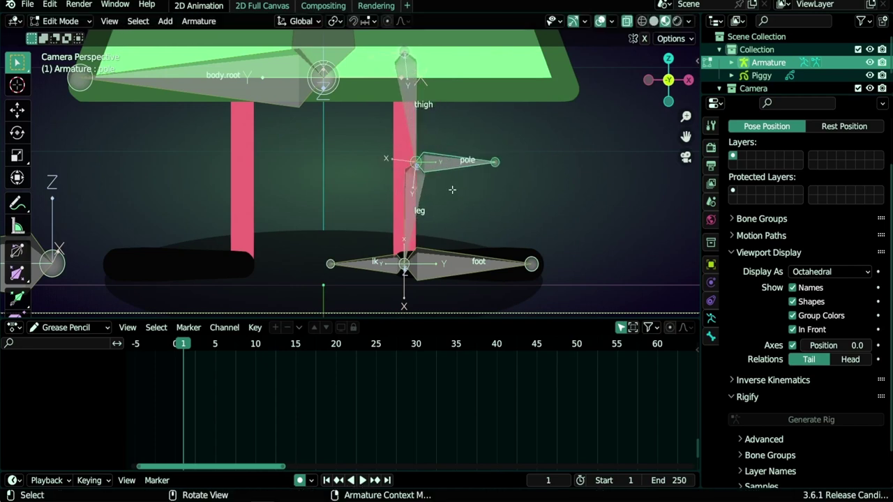
key("alt+p")
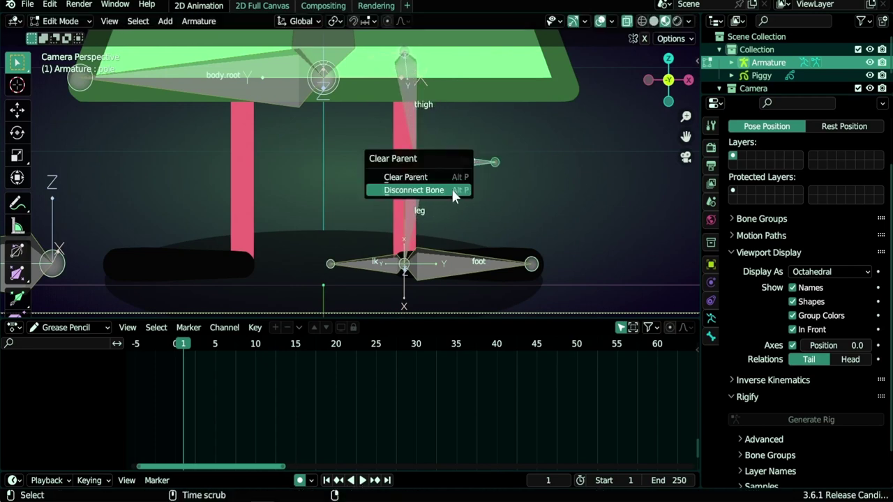
left_click(410, 191)
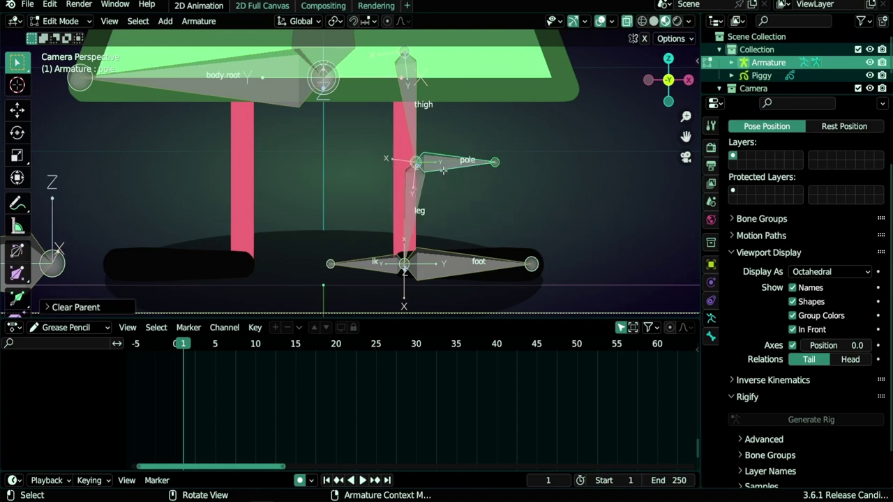
Step: Move the pole bone about 0.19 m outward from the knee along the X axis
key("g")
key("x")
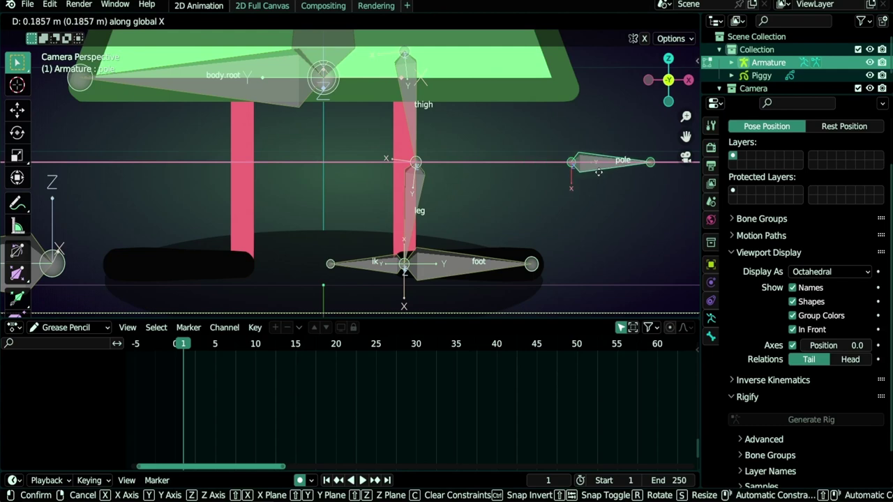
left_click(598, 171)
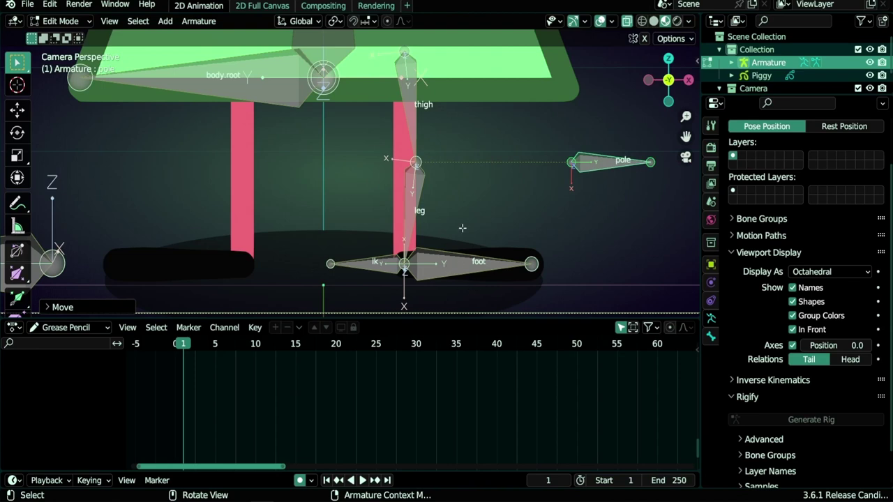
Step: Disconnect the ik bone at the ankle from its parent, keeping the parent relation
left_click(378, 261)
key("alt+p")
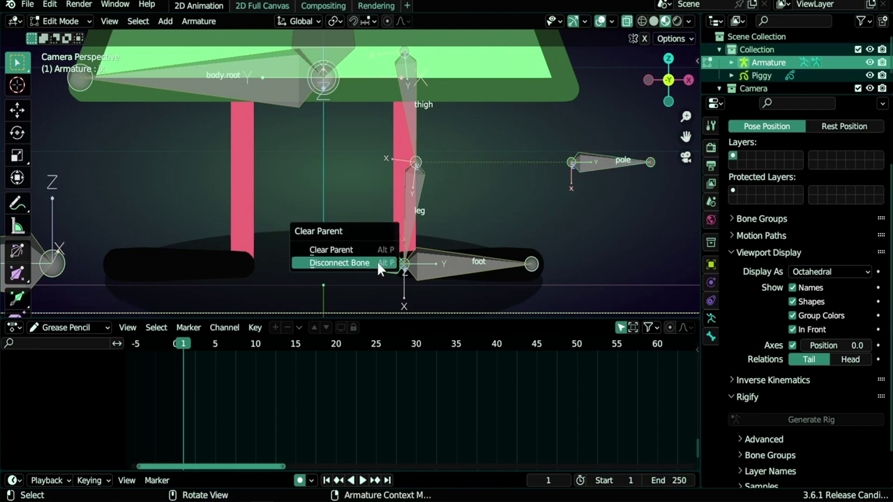
left_click(377, 262)
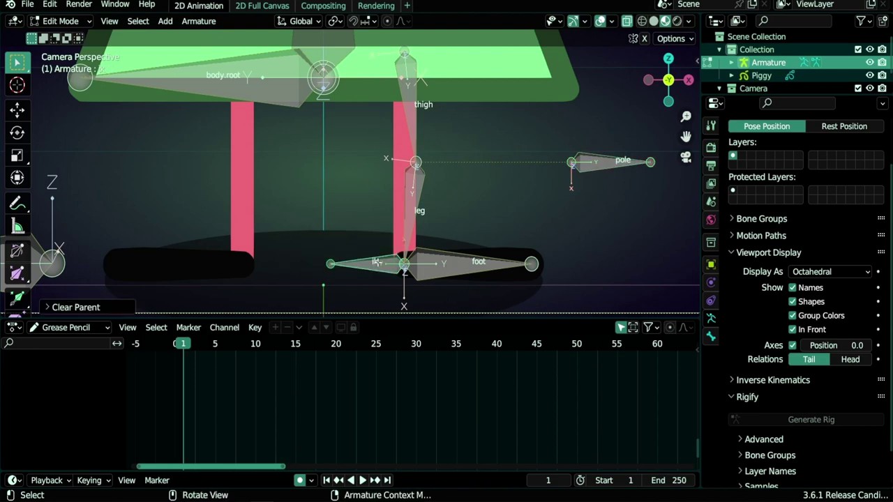
Step: Parent the thigh and pole bones to the body.root bone with Keep Offset
left_click(406, 87)
left_click(602, 168)
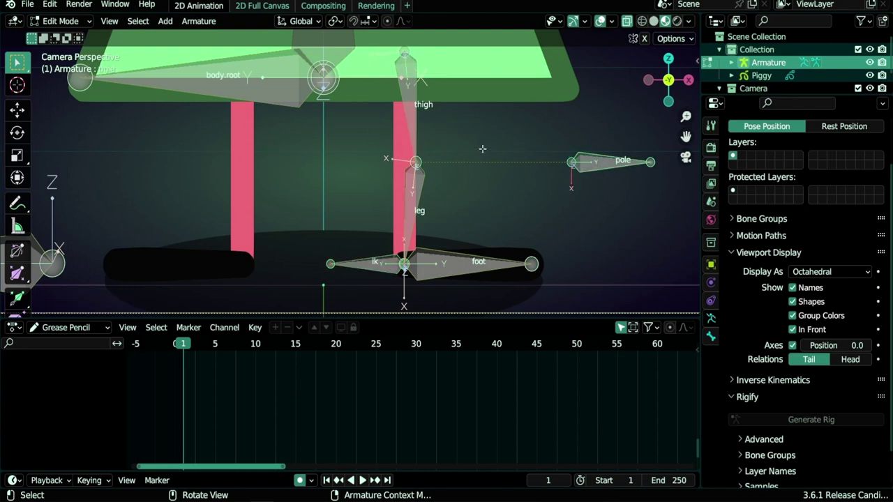
left_click(241, 67)
left_click(414, 102)
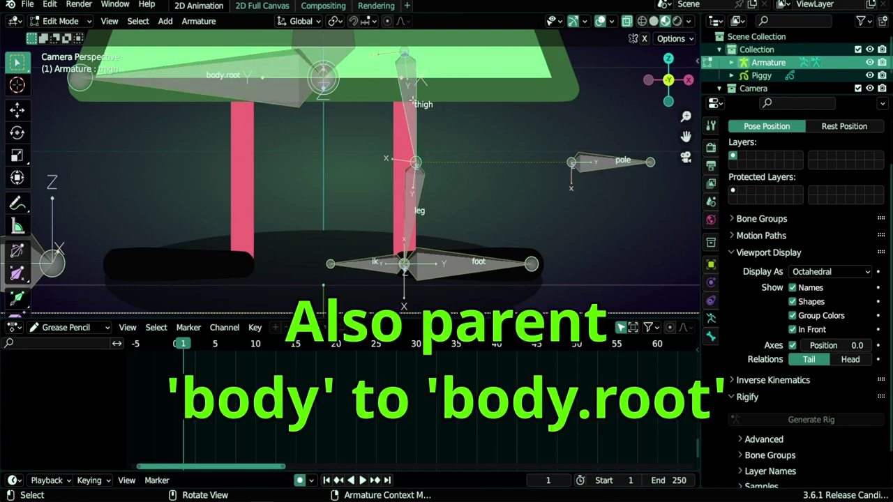
left_click(590, 165, "shift")
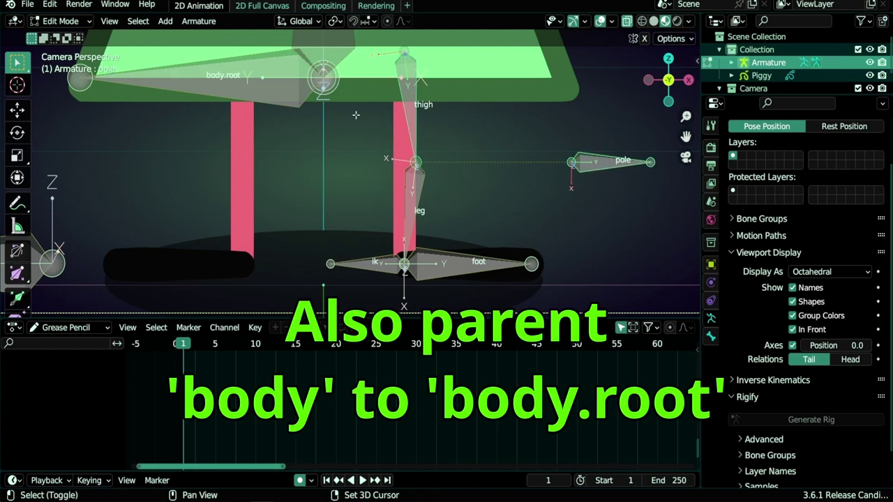
left_click(237, 86, "shift")
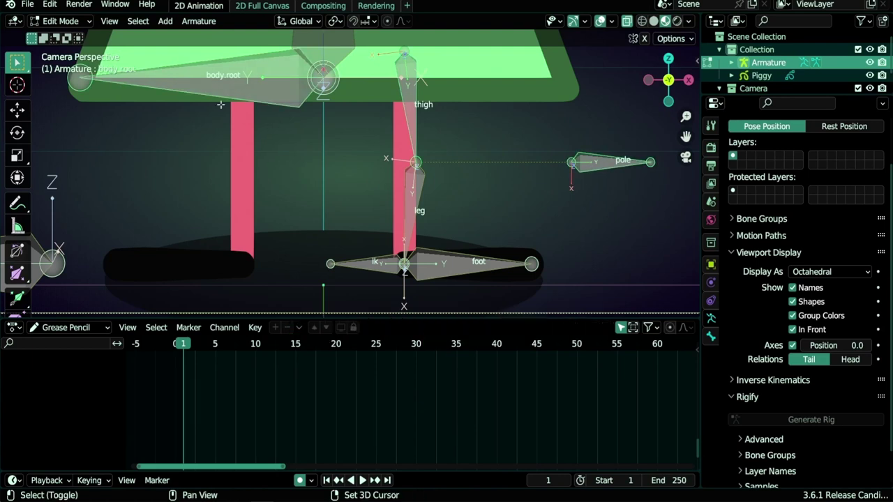
key("ctrl+p")
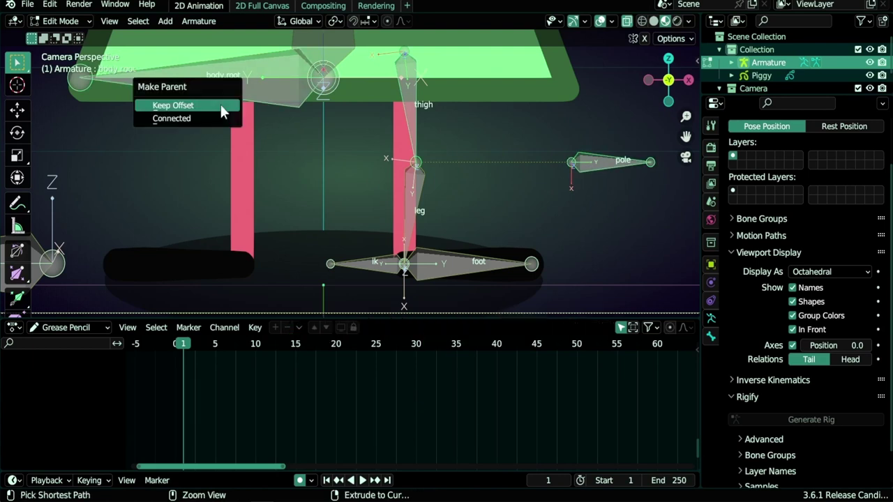
left_click(175, 107)
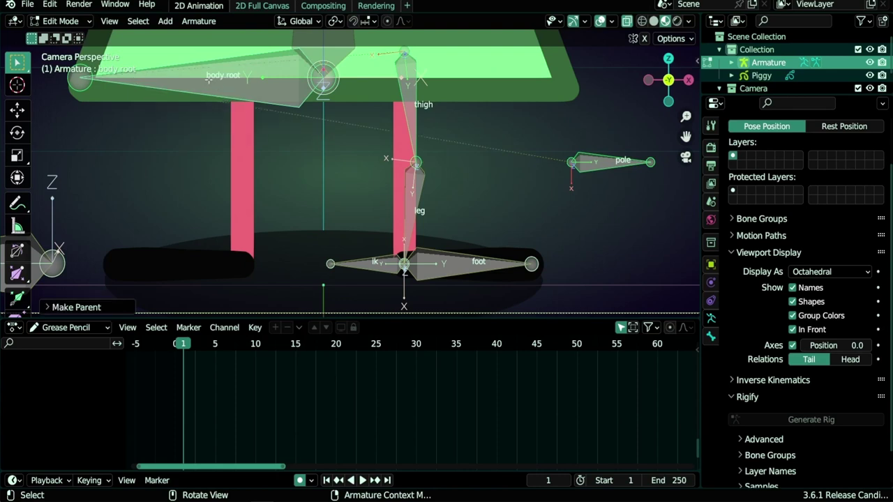
Step: Parent the ik bone at the ankle to the root bone with Keep Offset
left_click(384, 267)
middle_click_drag(307, 253, 395, 240, "shift")
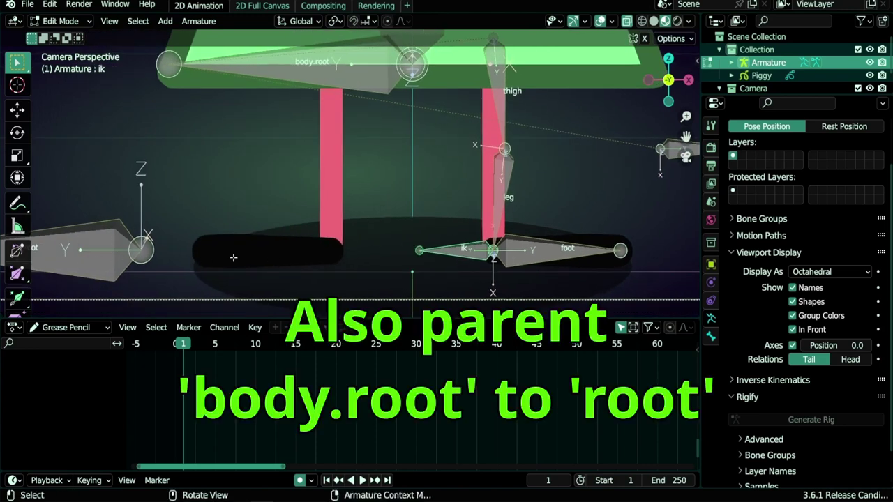
left_click(93, 260, "shift")
key("ctrl+p")
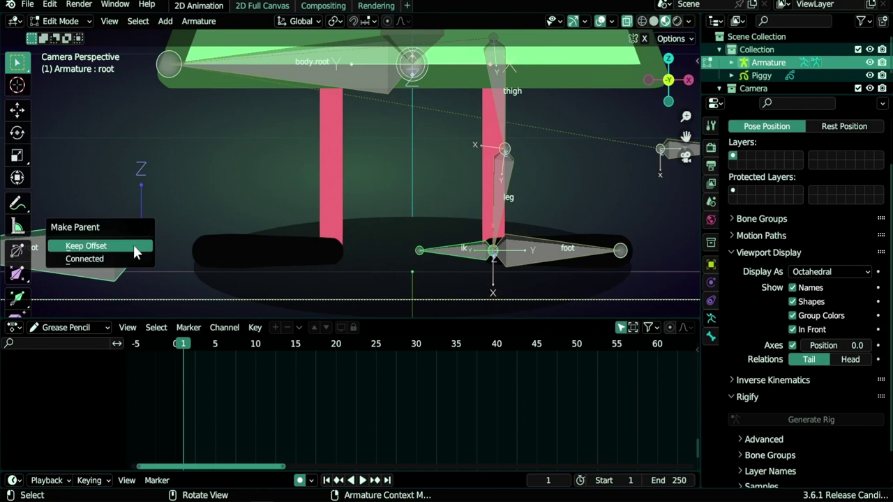
left_click(87, 247)
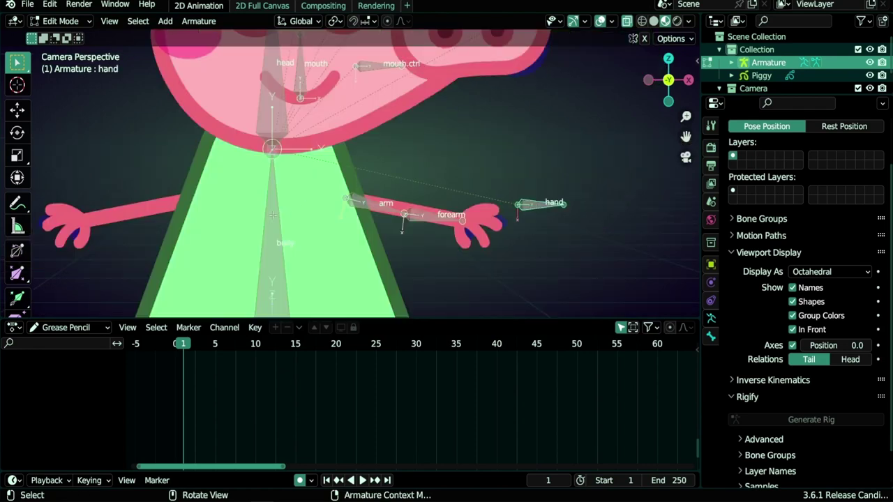
Step: Parent the arm and hand bones to the body bone with Keep Offset
left_click(365, 204)
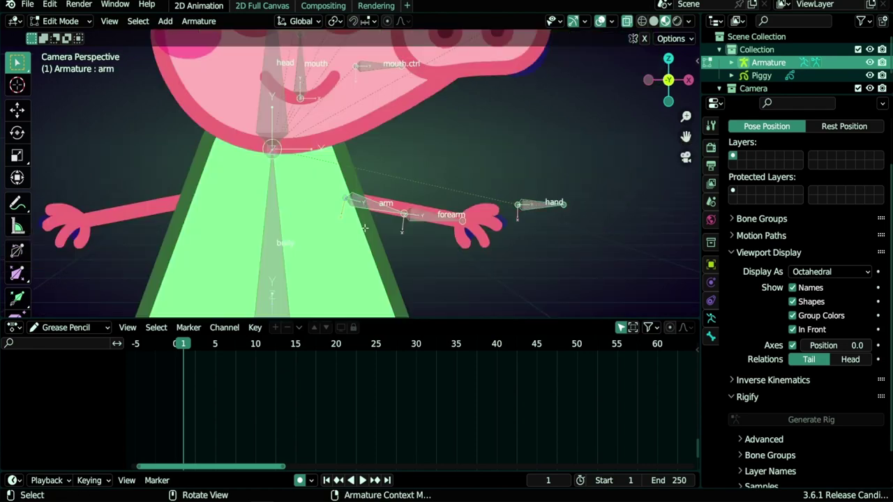
left_click(517, 206, "shift")
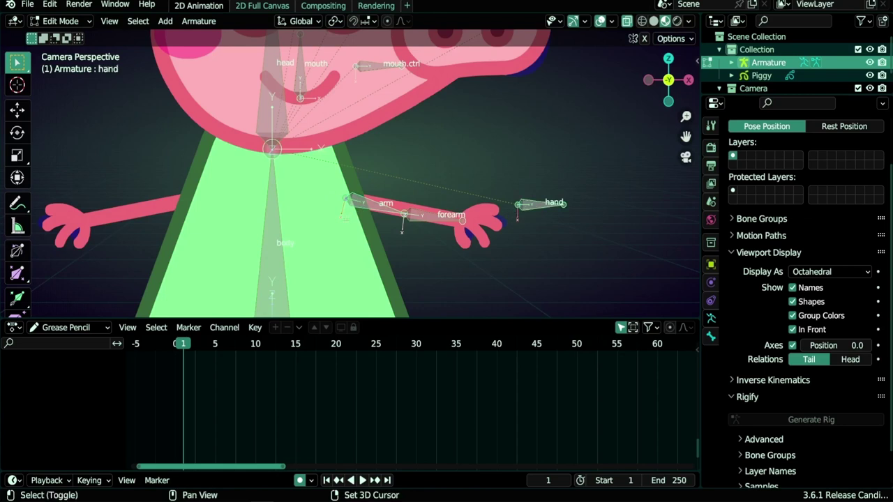
left_click(277, 236, "shift")
key("ctrl+p")
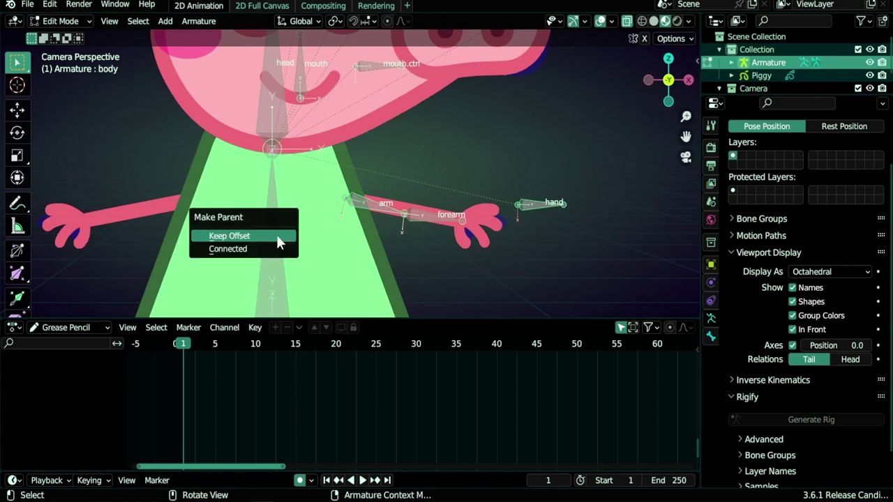
left_click(239, 237)
Step: Parent the iris bone to the irises bone between the eyes with Keep Offset
scroll(303, 185, "up", 4)
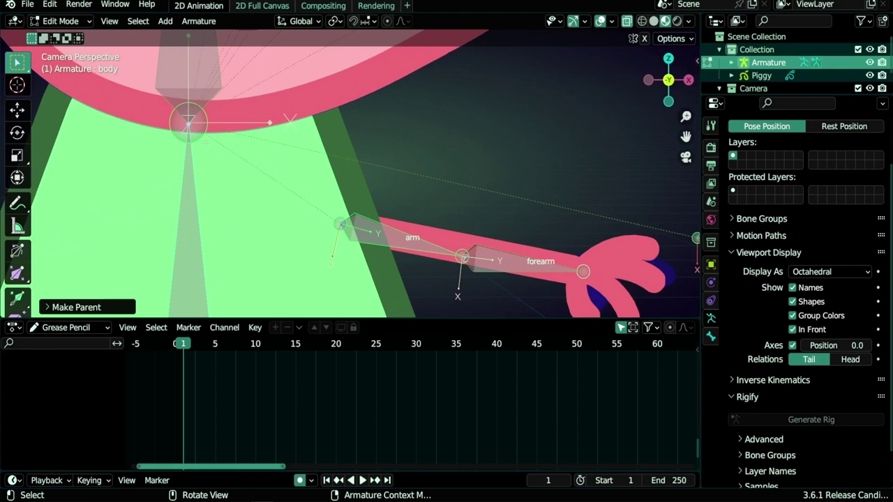
scroll(356, 279, "down", 6)
scroll(356, 279, "up", 3)
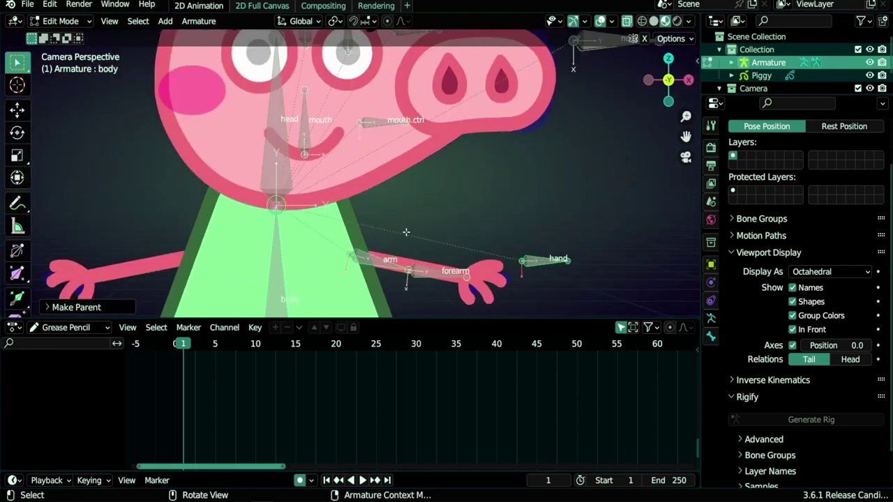
middle_click_drag(406, 233, 437, 302, "shift")
middle_click_drag(406, 213, 403, 201, "shift")
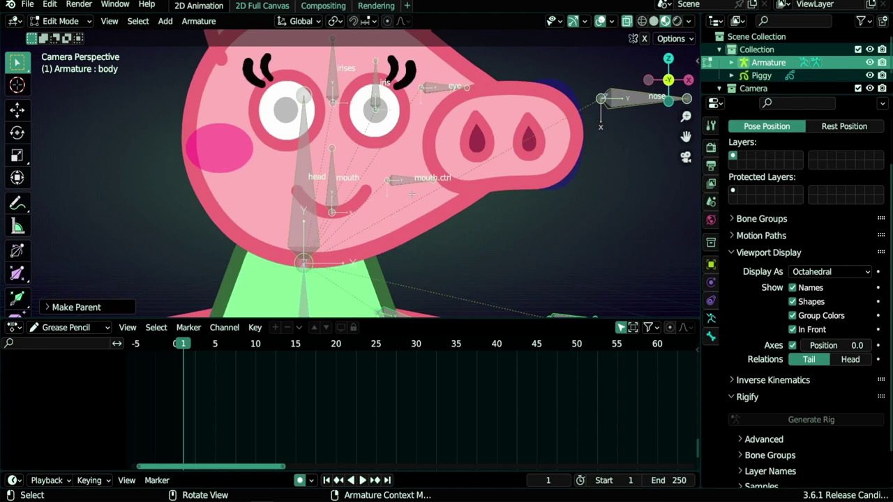
middle_click_drag(411, 194, 428, 235, "shift")
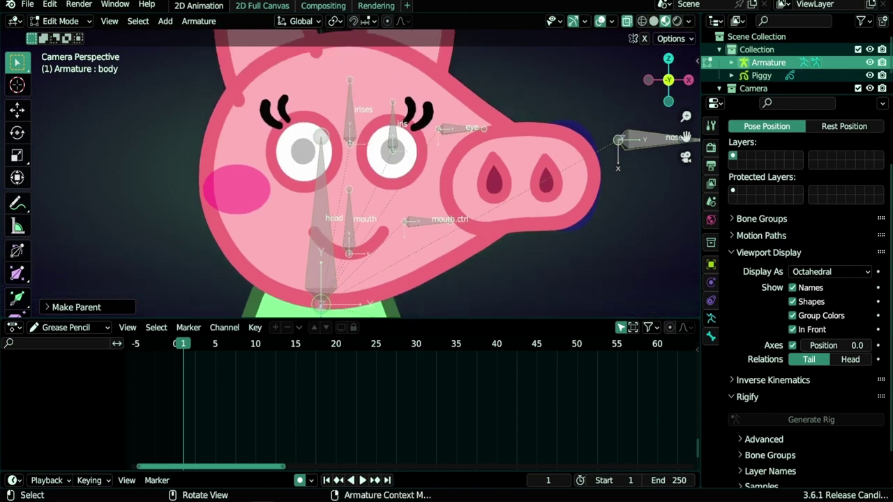
scroll(398, 174, "up", 1)
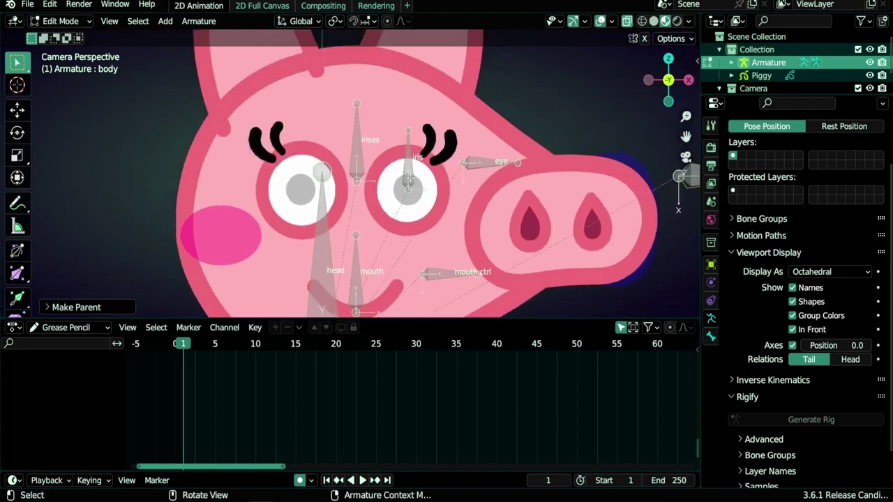
left_click(410, 180)
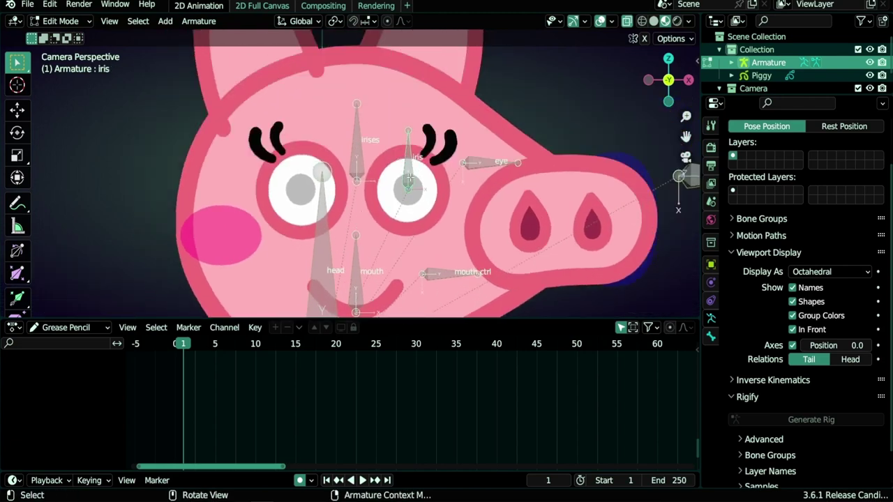
left_click(356, 157, "shift")
key("ctrl+p")
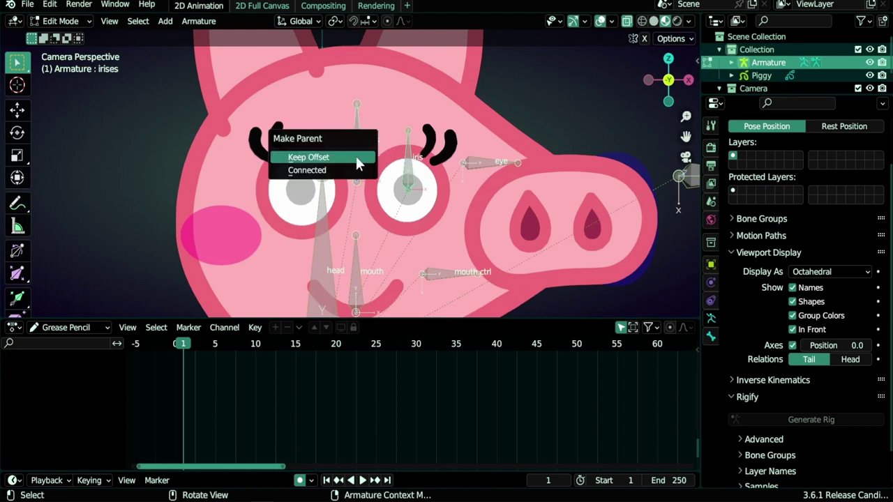
left_click(356, 157)
Step: Parent the irises, mouth, mouth.ctrl, eye and nose bones to the head bone with Keep Offset
scroll(356, 157, "down", 1)
middle_click_drag(356, 157, 372, 111, "shift")
left_click(373, 111)
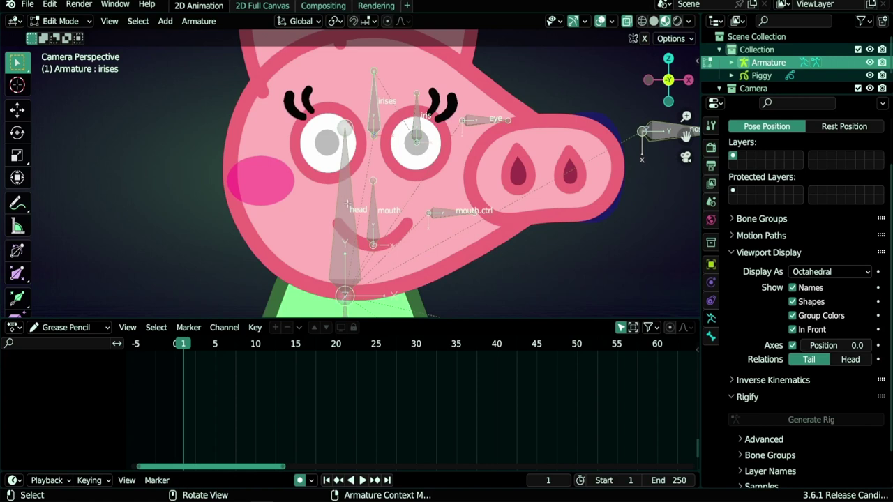
left_click(374, 222, "shift")
left_click(447, 214, "shift")
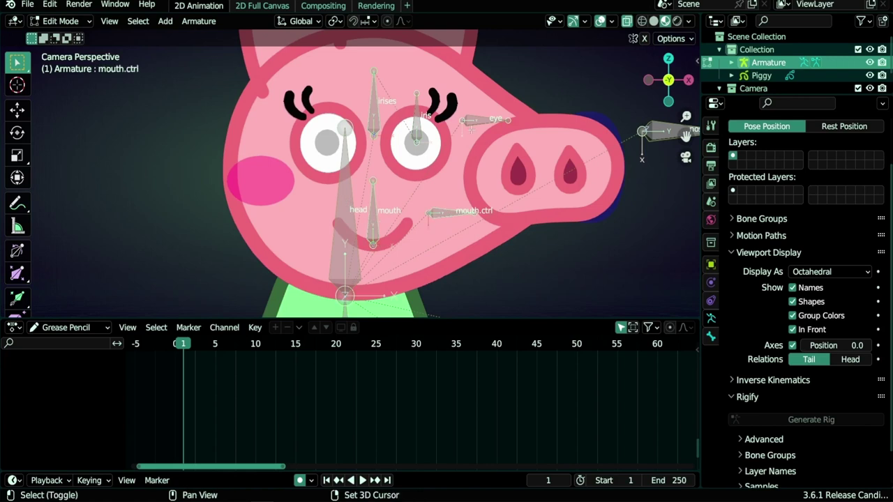
left_click(488, 120, "shift")
left_click(660, 130, "shift")
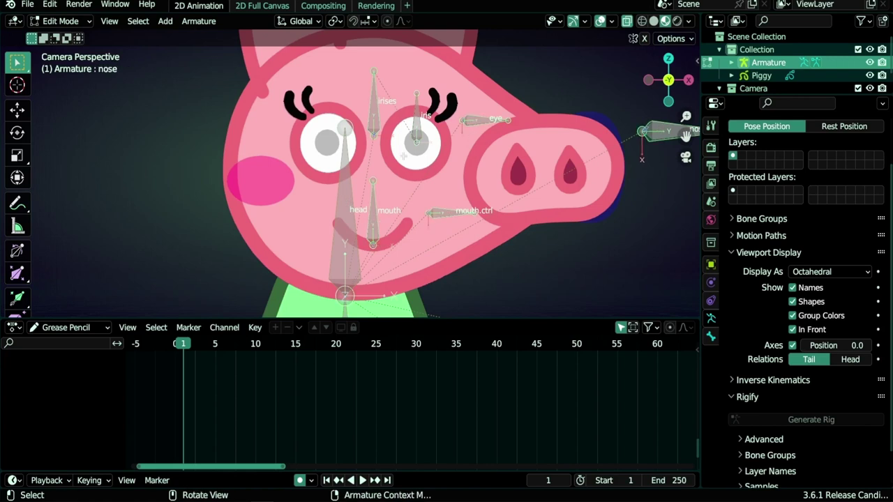
left_click(344, 229, "shift")
key("ctrl+p")
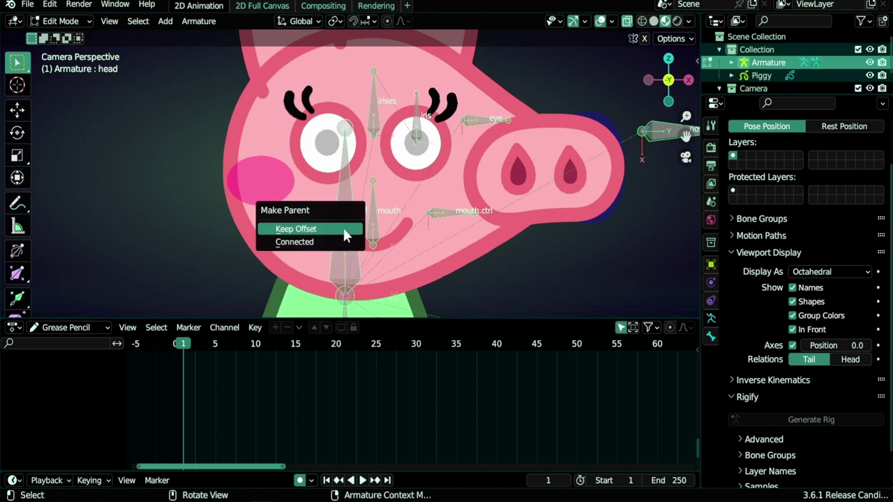
left_click(343, 228)
Step: Examine the parent relation lines across the armature, from the head bones to the leg and foot bones
scroll(373, 239, "down", 5)
middle_click_drag(376, 282, 395, 214, "shift")
scroll(381, 221, "up", 2)
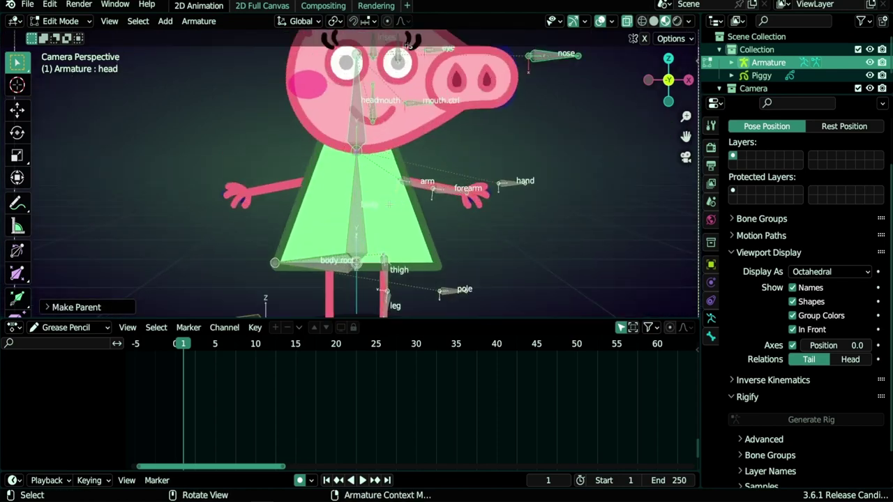
scroll(381, 112, "up", 2)
middle_click_drag(441, 64, 472, 90, "shift")
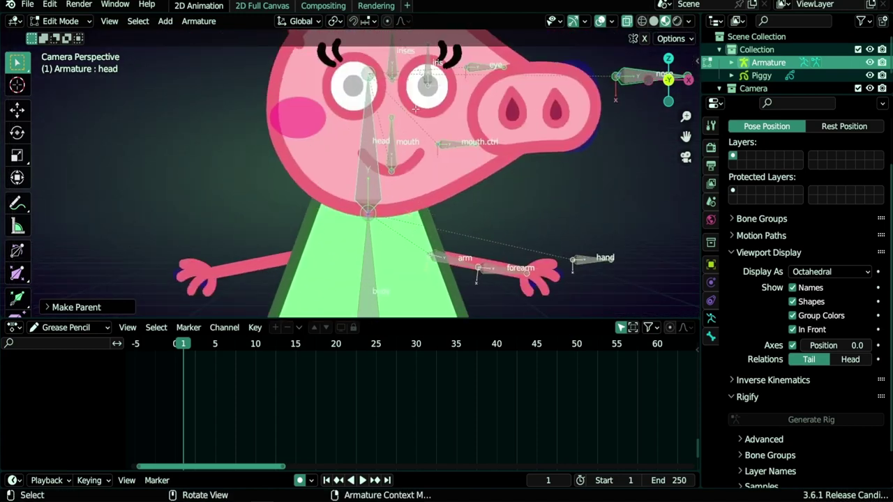
scroll(458, 208, "down", 1)
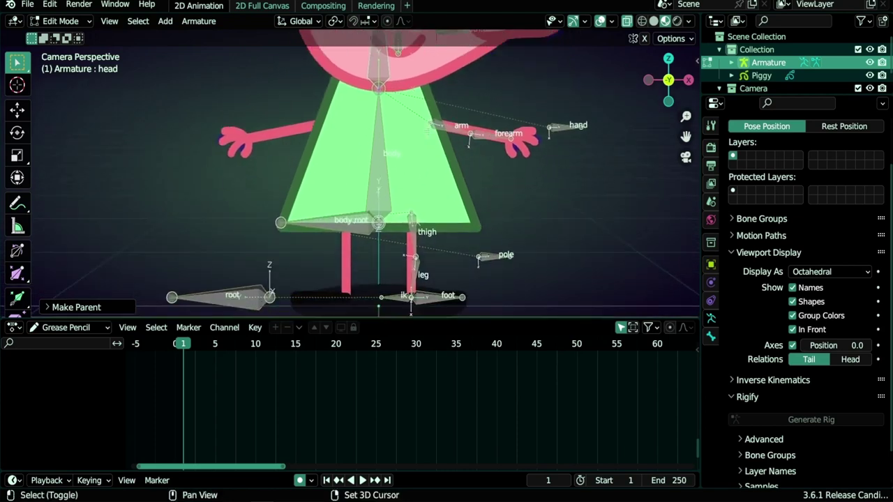
middle_click_drag(472, 230, 473, 160, "shift")
scroll(488, 248, "up", 3)
middle_click_drag(489, 248, 426, 197, "shift")
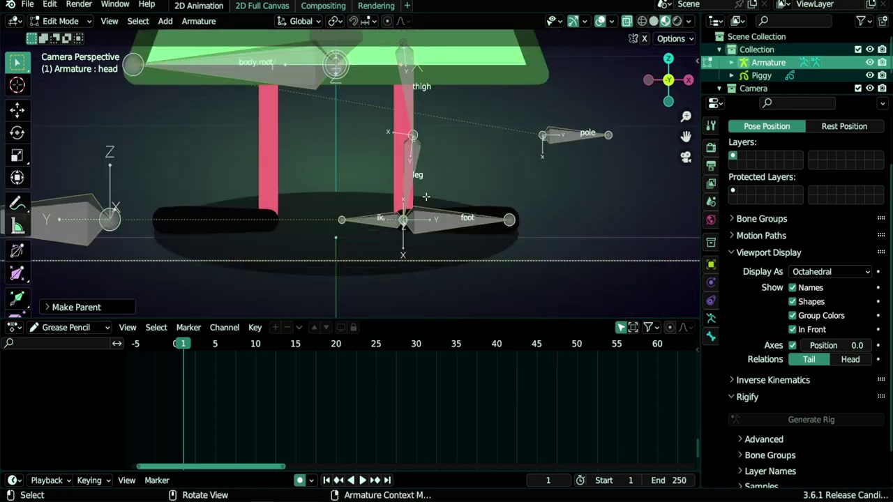
scroll(426, 197, "up", 1)
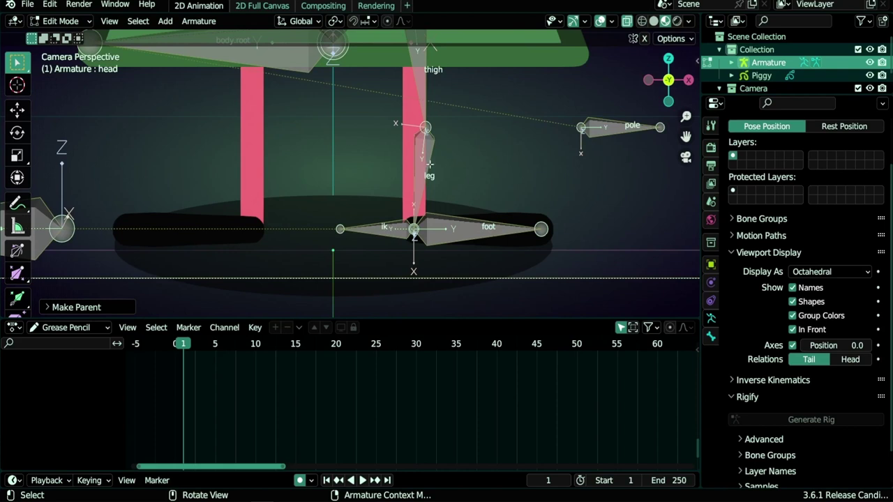
Step: Switch the armature to Pose Mode and add an Inverse Kinematics bone constraint to the leg bone
key("ctrl+Tab")
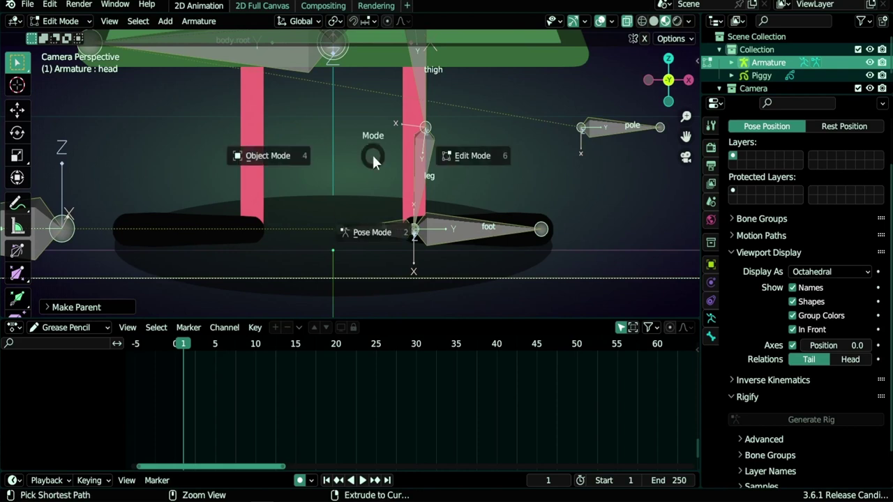
left_click(364, 234)
scroll(404, 199, "up", 1)
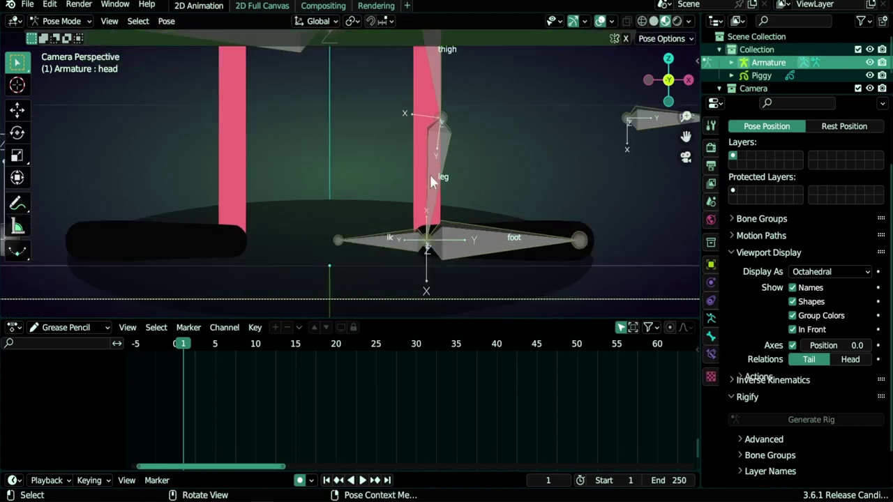
left_click(433, 174)
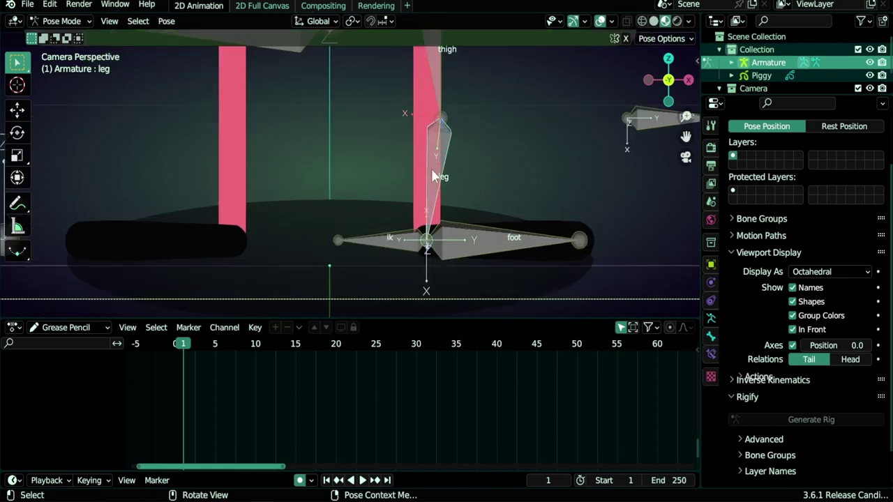
left_click(712, 352)
left_click(781, 146)
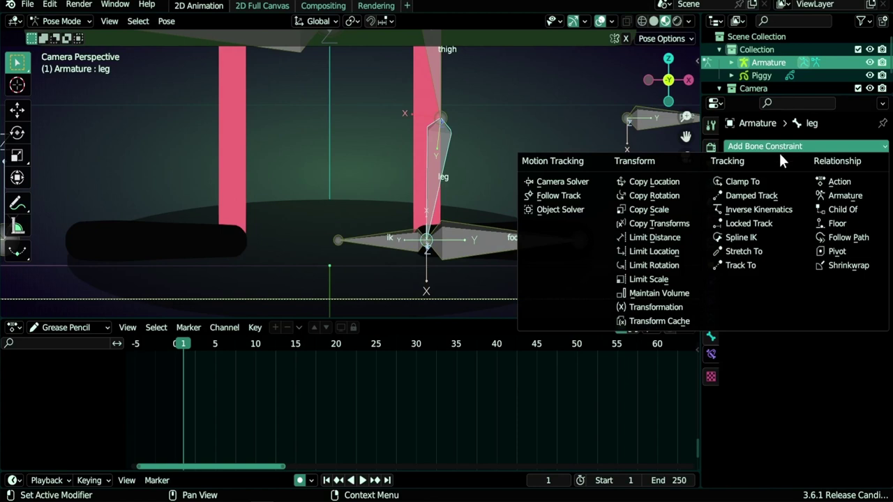
left_click(757, 211)
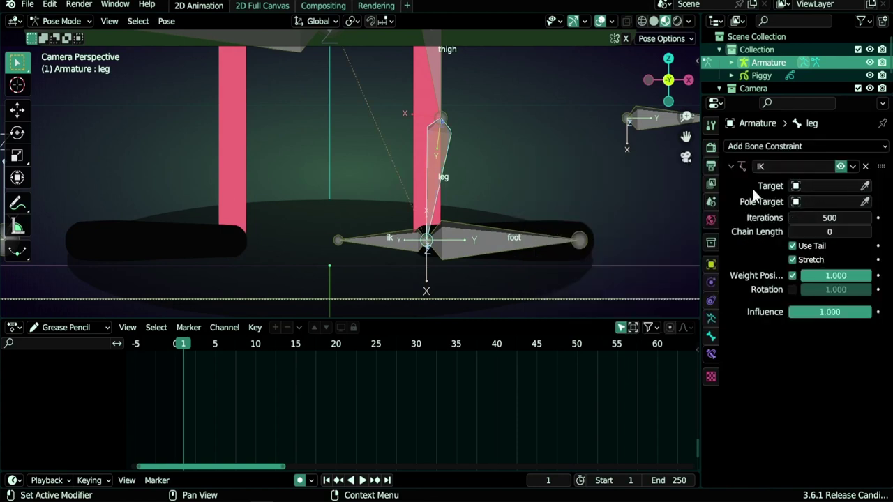
Step: Set the target of the leg bone's IK constraint to Armature
scroll(560, 177, "down", 1)
left_click(810, 184)
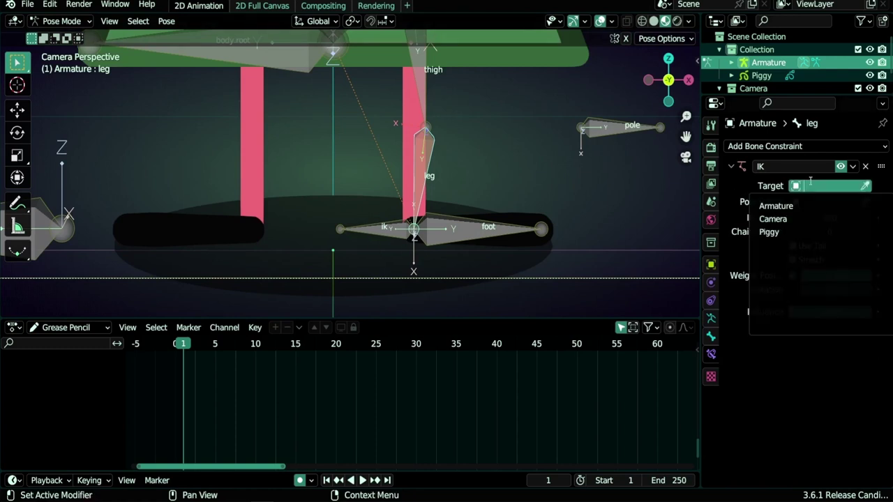
left_click(782, 205)
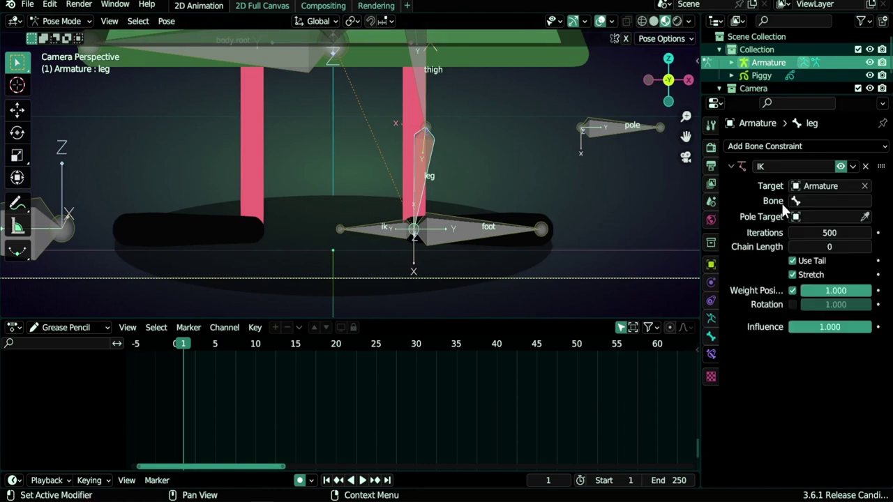
Step: Rename the Armature object in the scene collection to Piggy Armature
double_click(768, 62)
key("Home")
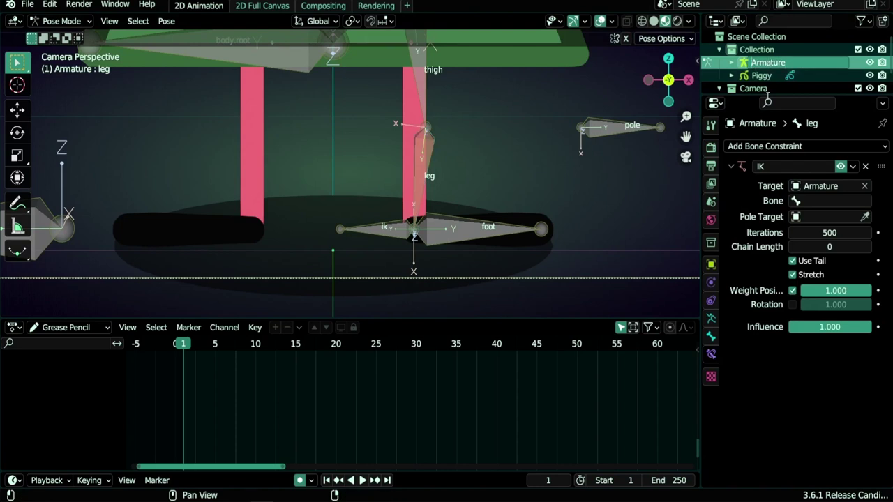
type("Piggy")
key("Return")
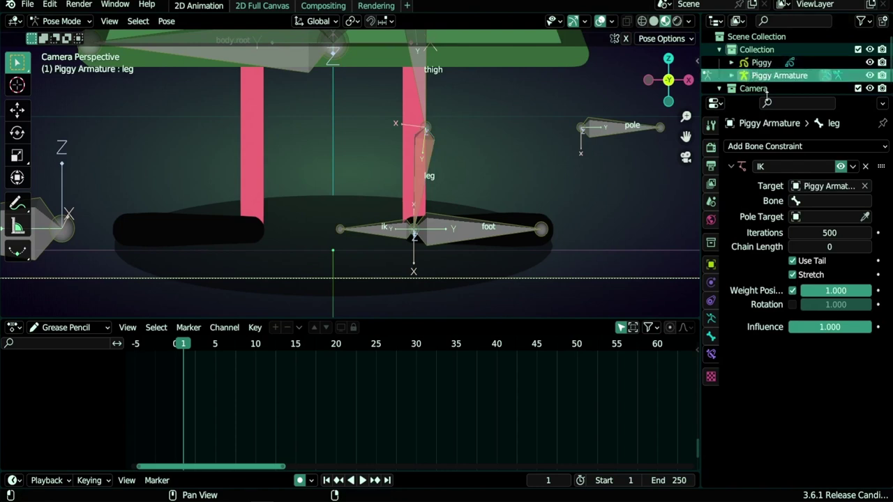
Step: Point the leg bone's IK constraint at Piggy Armature, with ik as its target bone
left_click(829, 187)
left_click(801, 231)
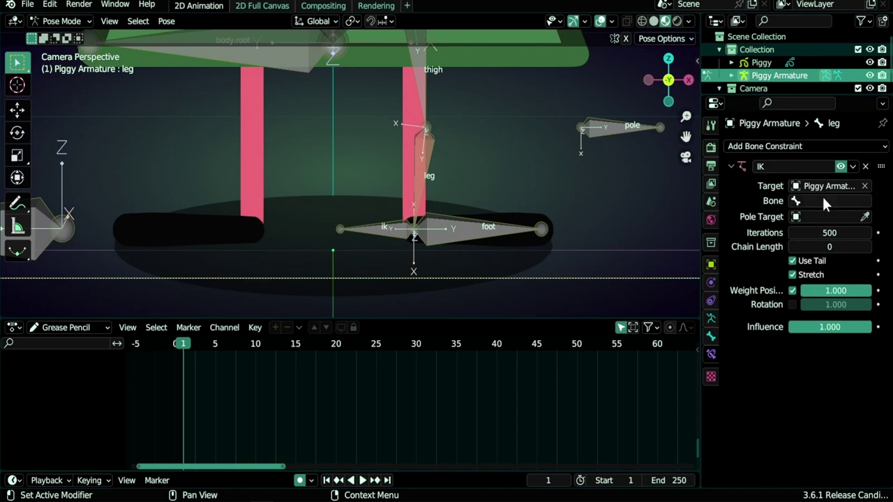
left_click(824, 200)
type("ik")
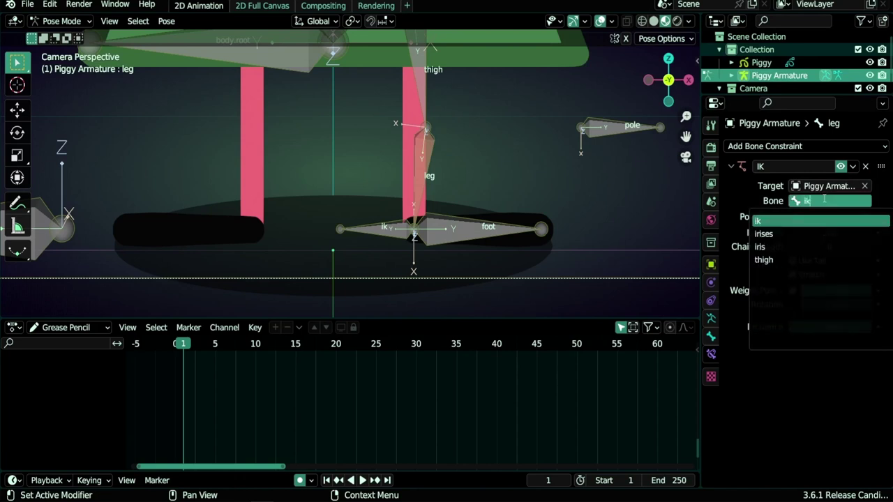
key("Return")
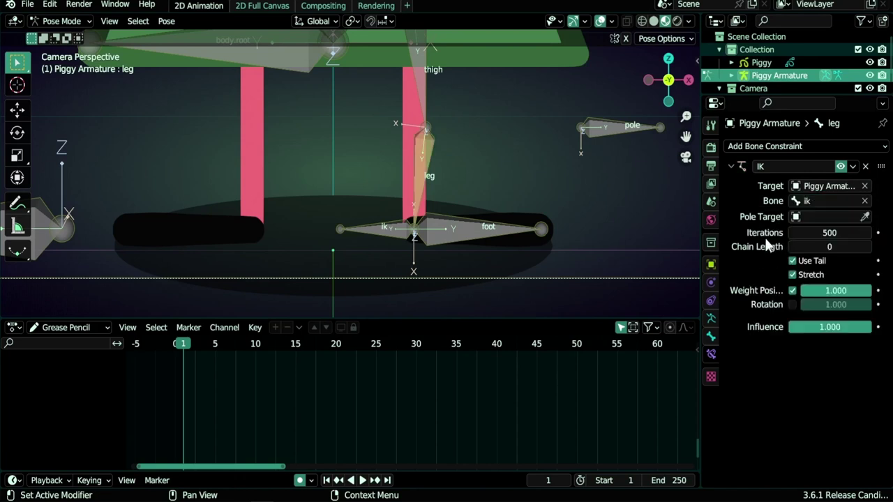
Step: Set the IK constraint's pole target to Piggy Armature and its pole bone to pole
left_click(826, 214)
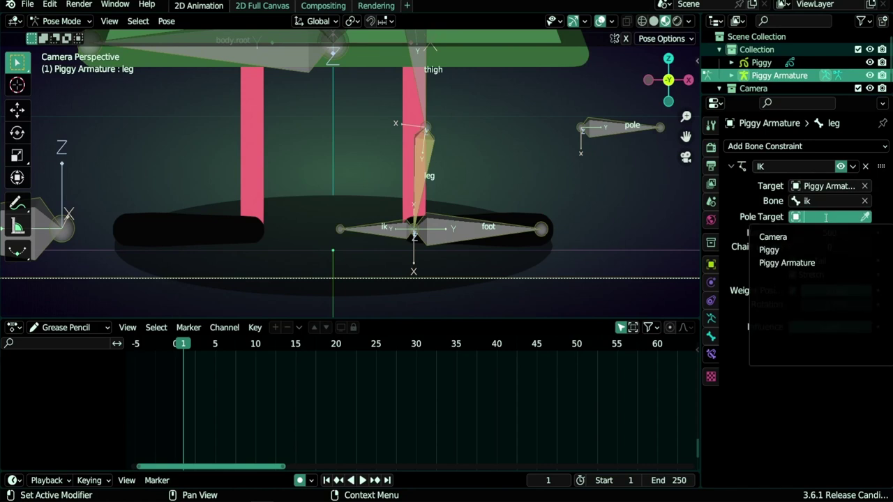
left_click(789, 263)
left_click(823, 232)
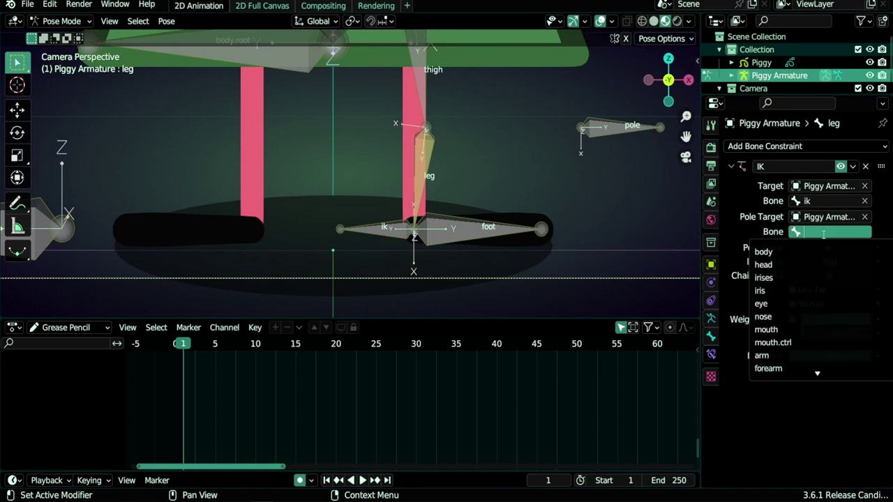
type("pole")
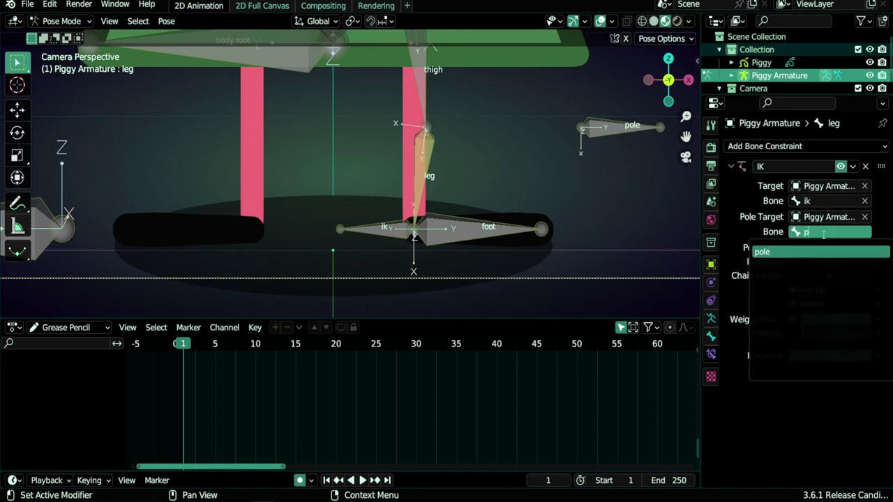
key("Return")
Step: Set the Chain Length of the leg bone's IK constraint to 2
middle_click_drag(474, 191, 459, 203, "shift")
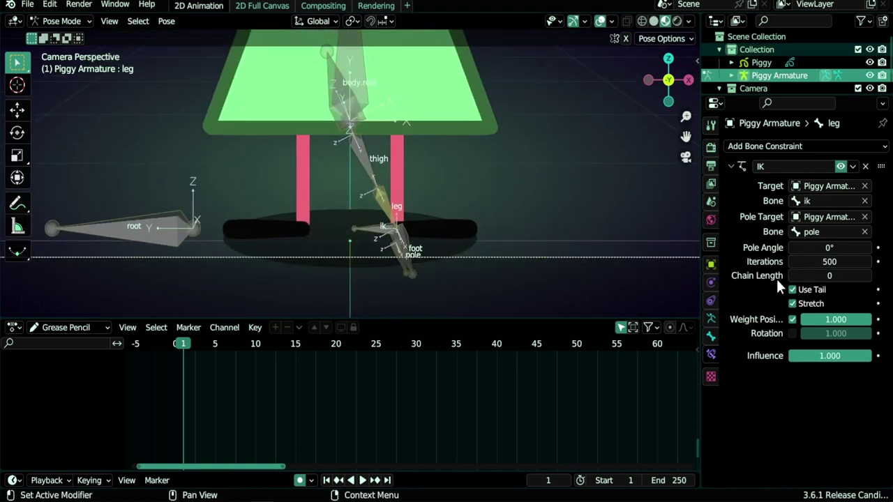
left_click(866, 277)
left_click(866, 277)
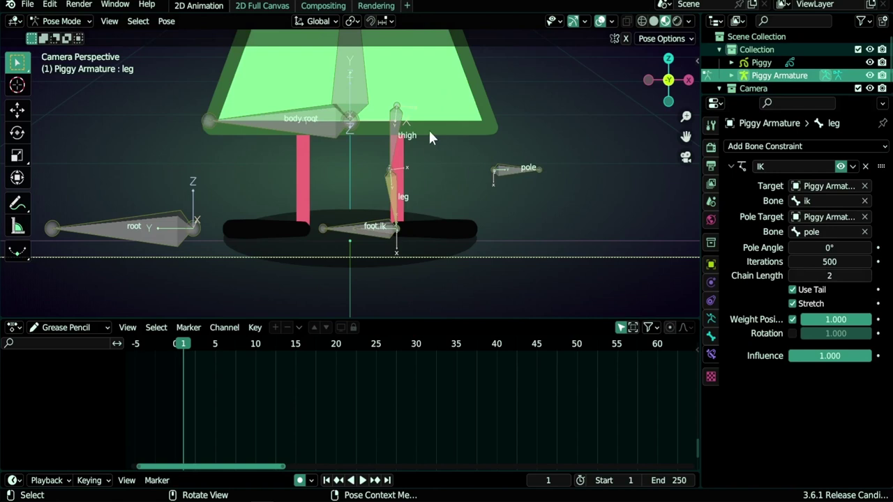
Step: Set the Pole Angle of the leg bone's IK constraint to 180°
left_click(393, 139)
left_click(394, 187)
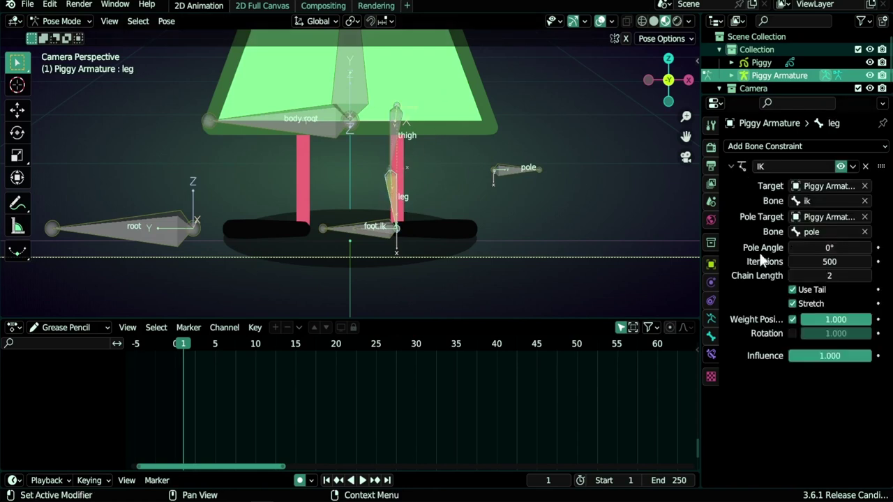
scroll(399, 234, "up", 3)
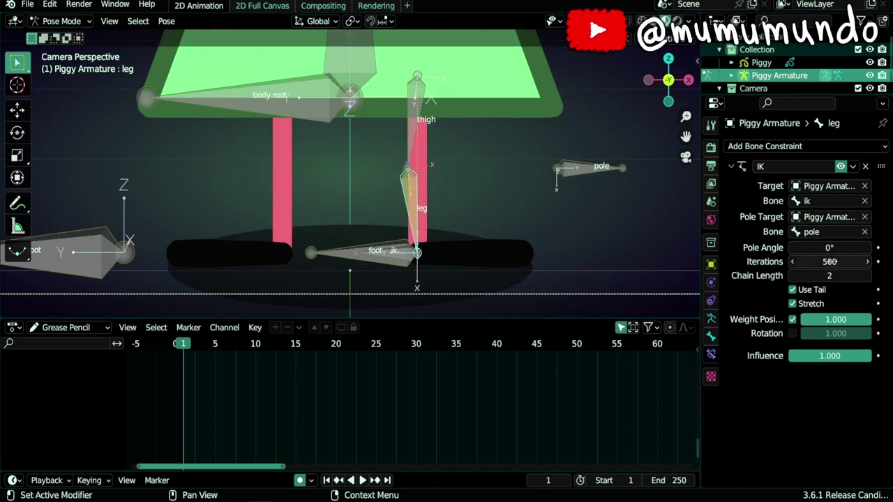
left_click(831, 249)
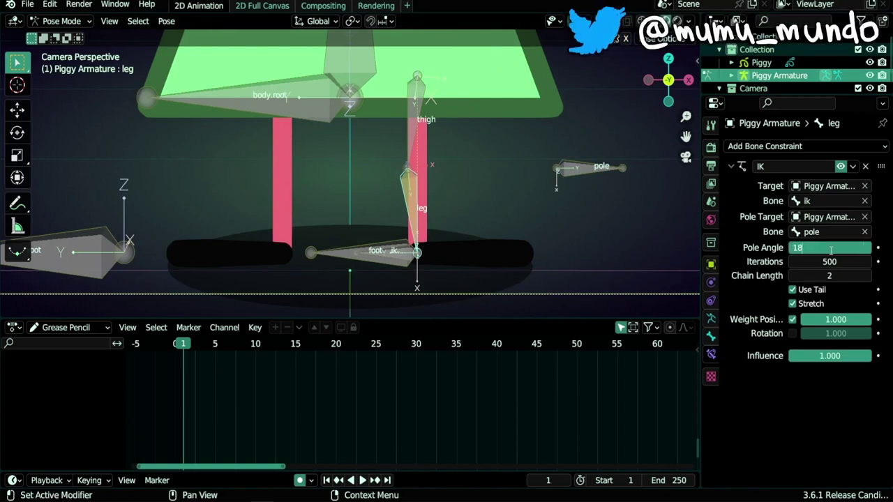
type("180")
key("Return")
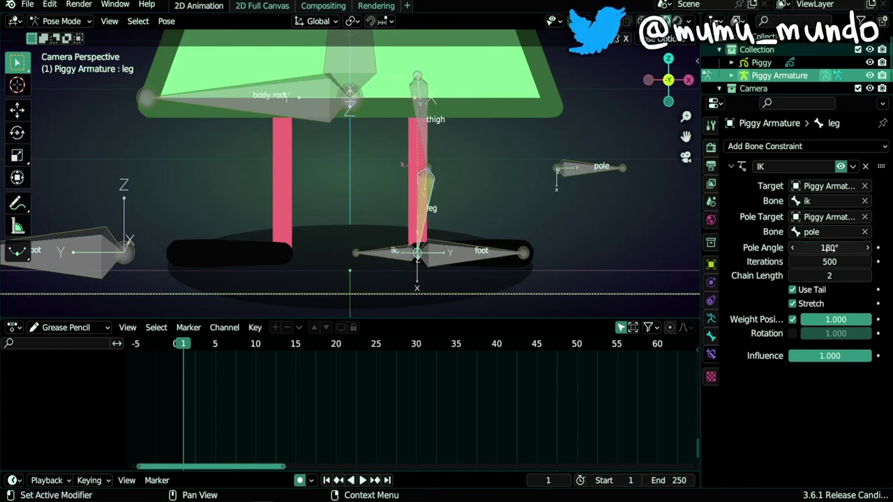
Step: Test the leg's IK by moving the body.root bone and the ik bone in turn, cancelling each move
left_click(317, 110)
key("g")
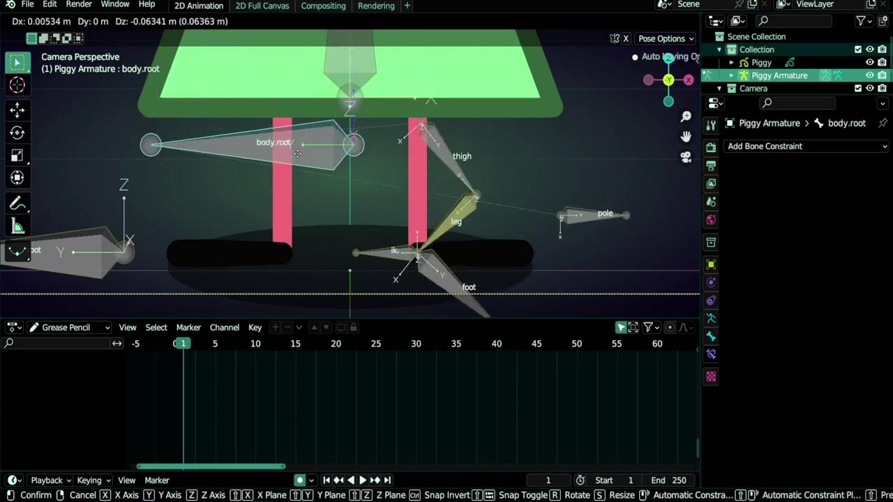
key("Escape")
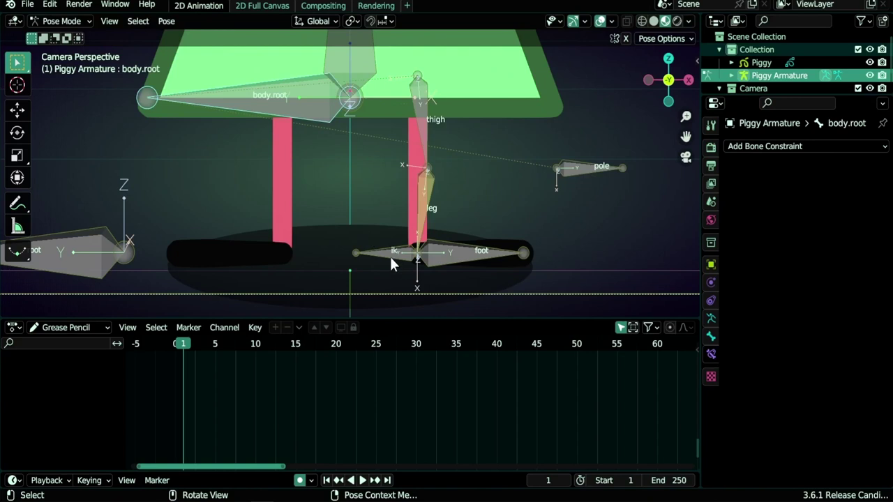
left_click(390, 257)
key("g")
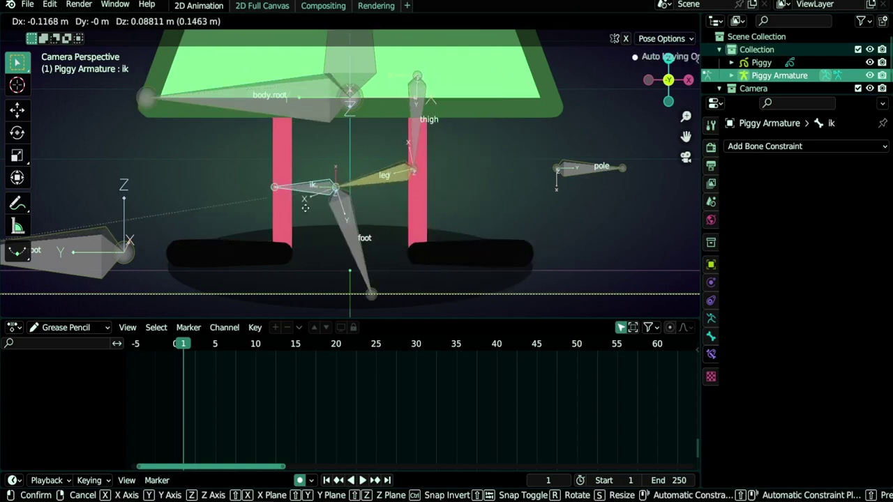
key("Escape")
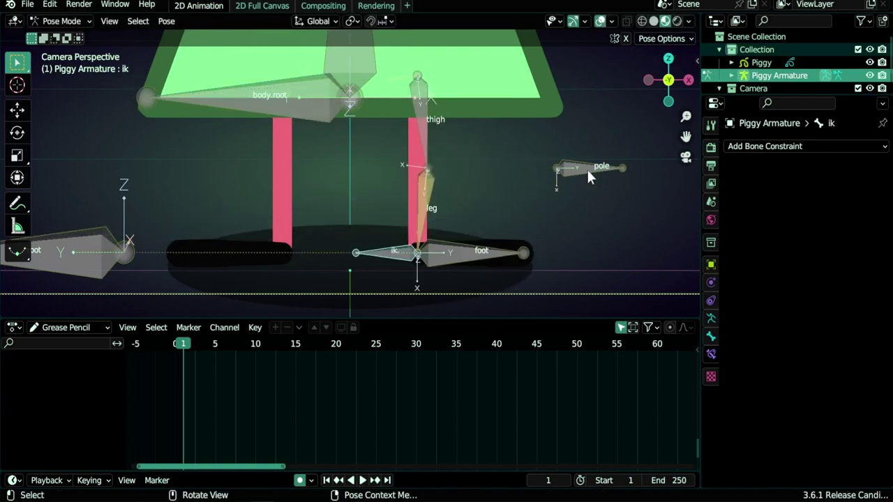
Step: Move the pole bone slightly farther away from the knee in Pose Mode
left_click(587, 167)
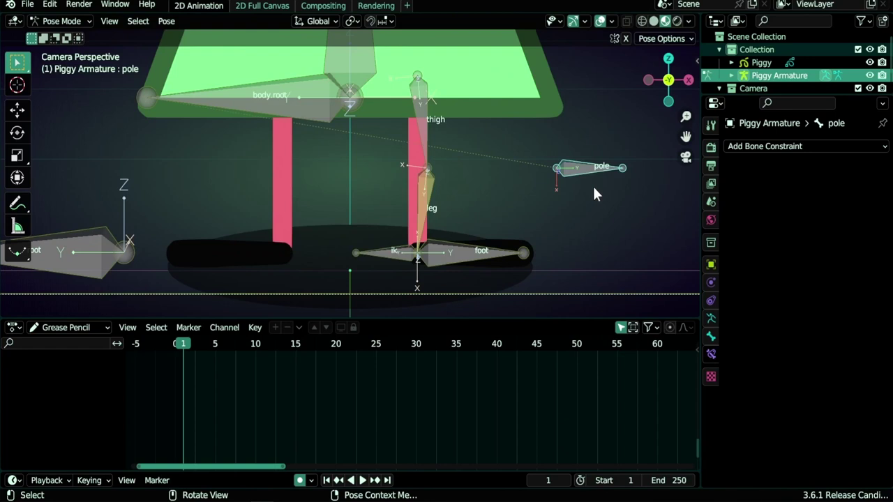
key("g")
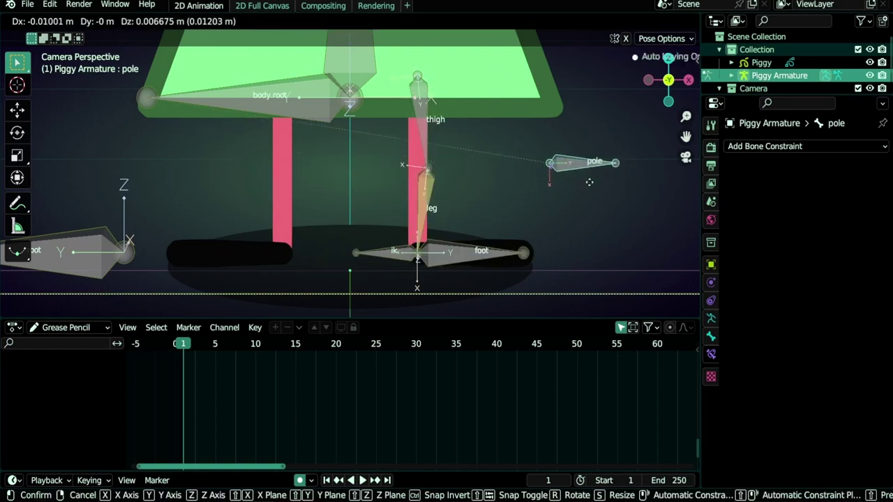
left_click(322, 125)
Step: Retest the knee bend by moving body.root and cancelling, and try moving the ik bone upward
left_click(322, 124)
key("g")
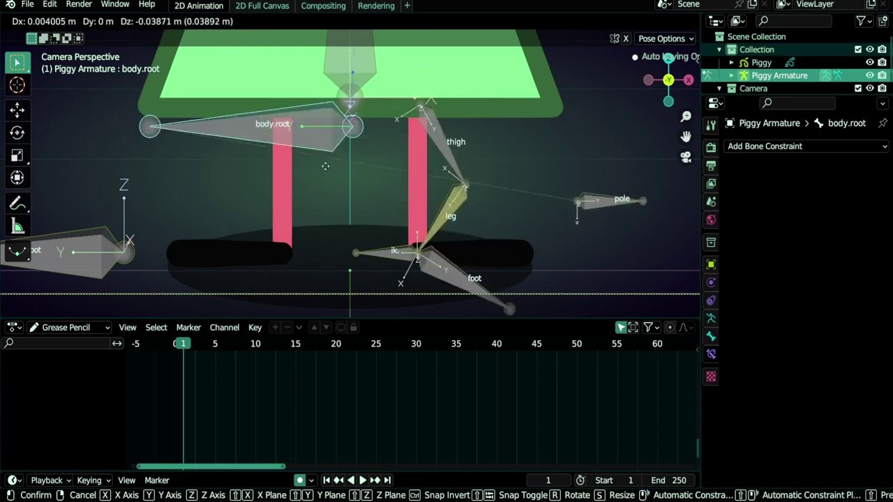
right_click(318, 187)
left_click(388, 268)
key("g")
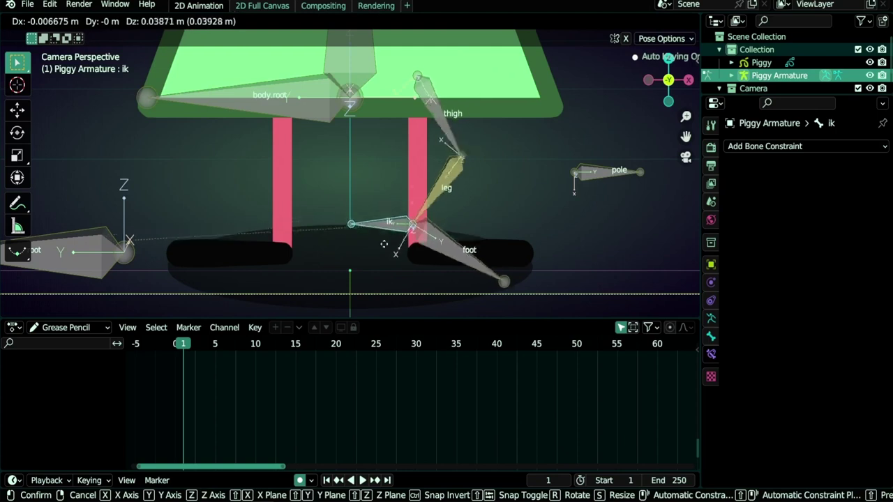
Step: Cancel the ik bone's move and try lowering the body.root bone to test how the foot behaves
key("Escape")
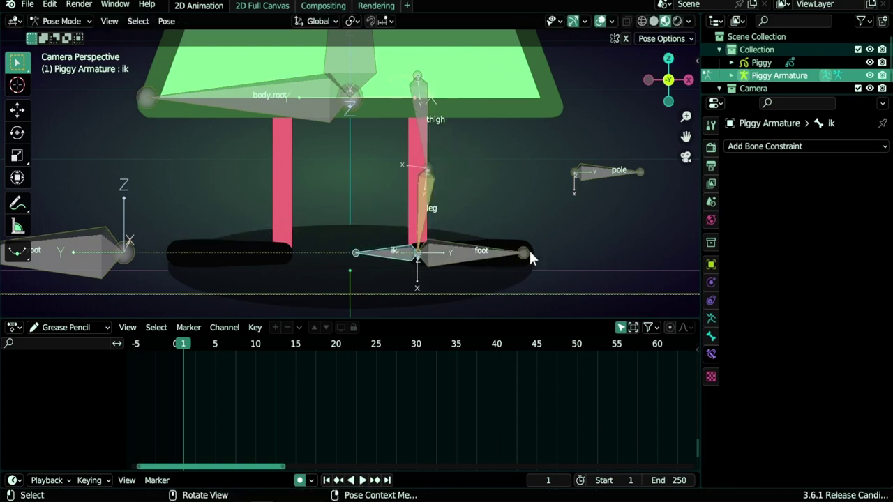
left_click(330, 136)
key("g")
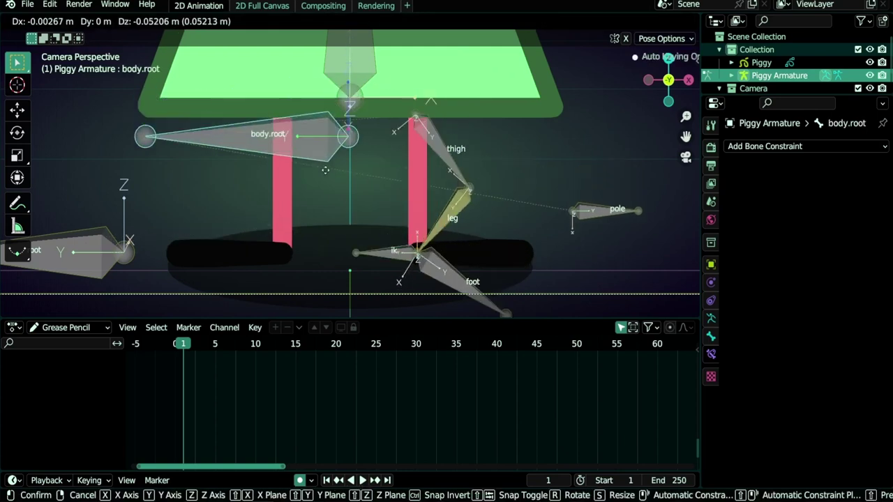
key("Escape")
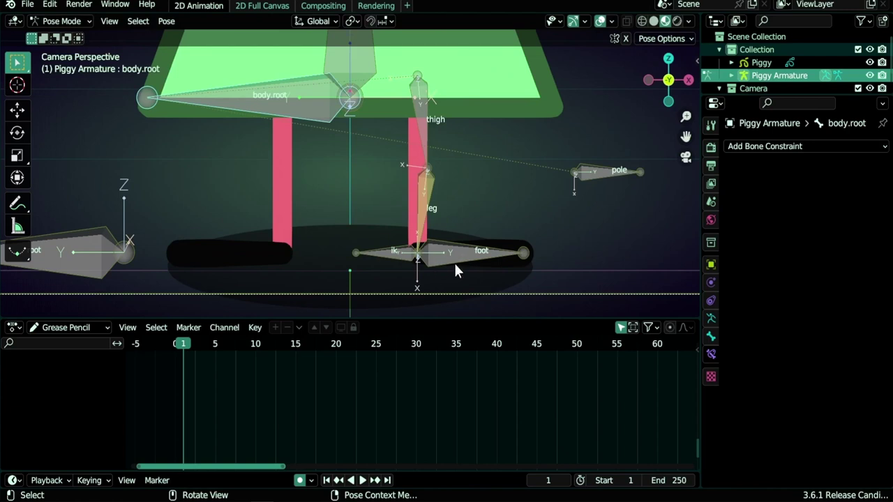
Step: Add a Copy Rotation constraint to the foot bone with the ik bone as its target
left_click(400, 258)
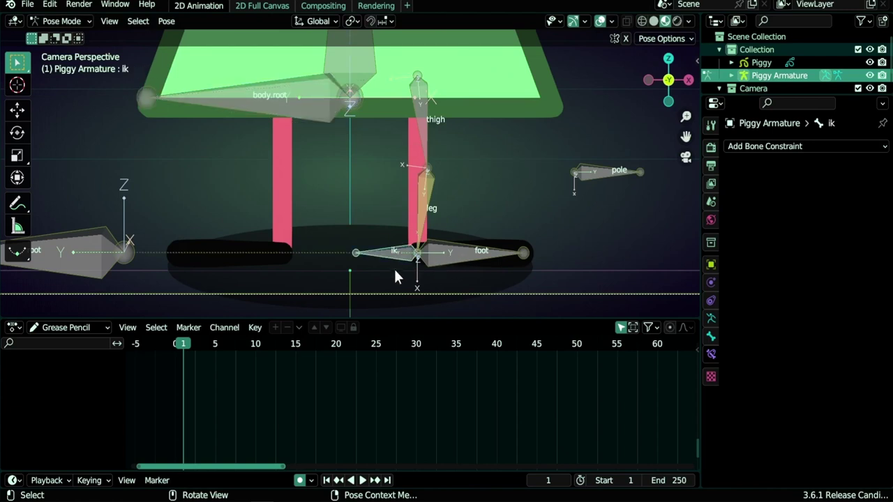
left_click(457, 256, "shift")
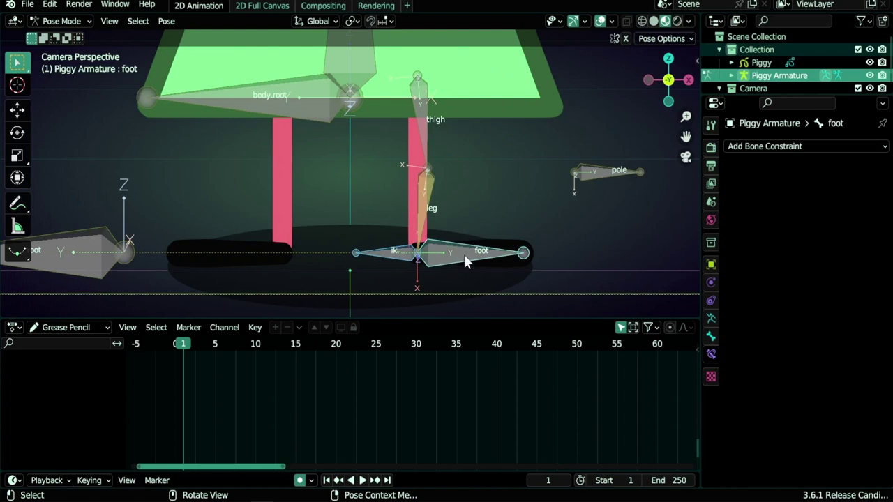
key("shift+ctrl+c")
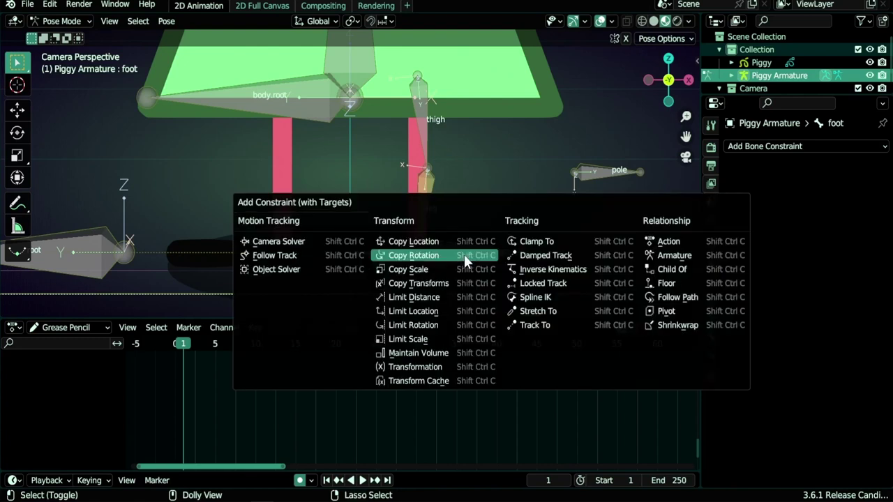
left_click(419, 258)
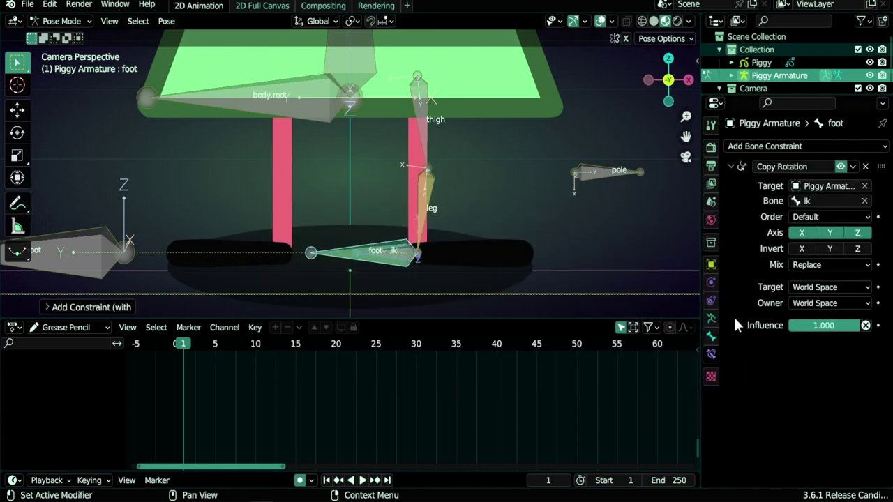
Step: Examine the overlapping foot and ik bones up close from several angles to compare their local axes
scroll(429, 292, "up", 3)
middle_click_drag(495, 268, 460, 120, "shift")
scroll(495, 210, "up", 2)
middle_click_drag(544, 215, 463, 230)
scroll(388, 286, "up", 4)
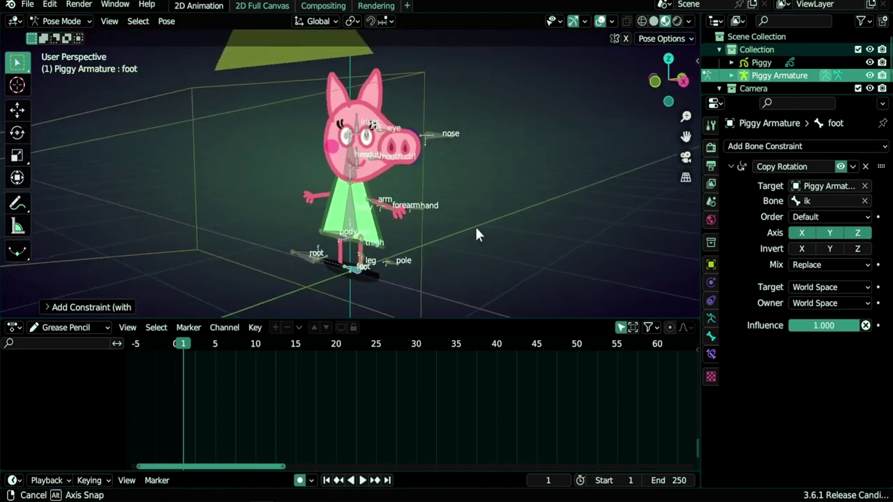
middle_click_drag(386, 283, 420, 297, "shift")
scroll(419, 213, "up", 6)
middle_click_drag(478, 163, 384, 252, "shift")
middle_click_drag(524, 180, 493, 181)
middle_click_drag(493, 181, 462, 235, "shift")
scroll(462, 234, "up", 4)
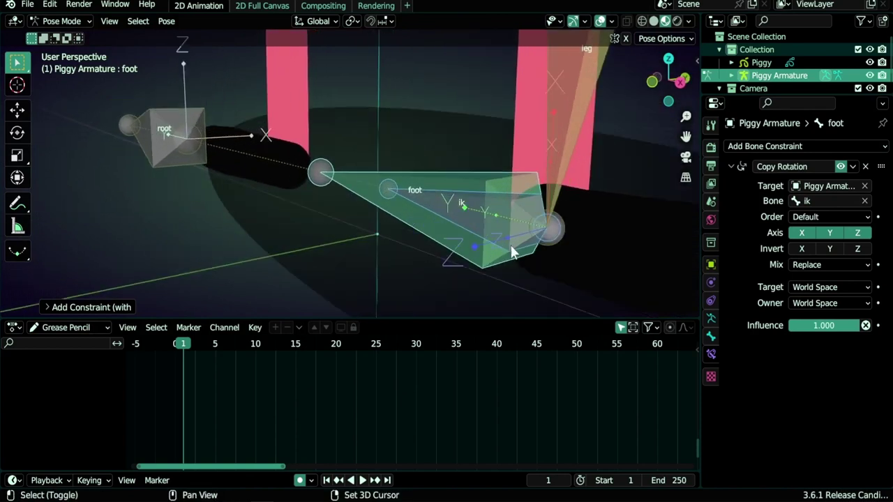
middle_click_drag(517, 265, 490, 250, "shift")
scroll(490, 248, "up", 2)
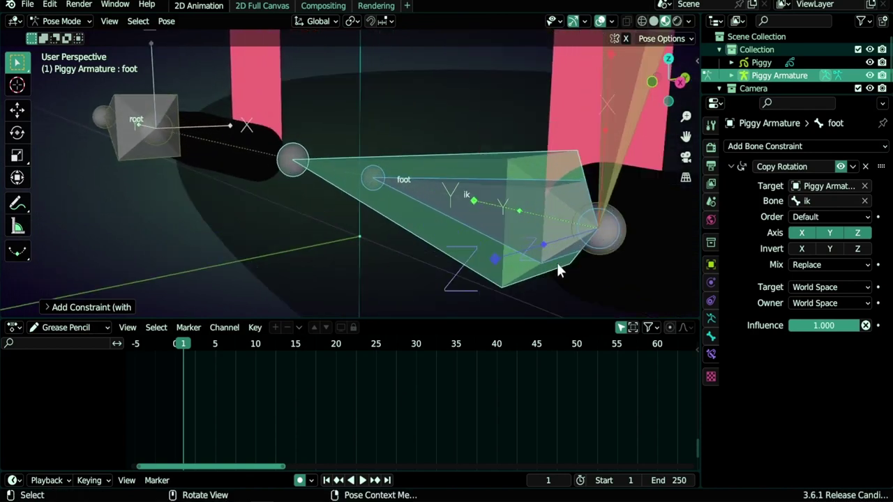
middle_click_drag(377, 279, 552, 264)
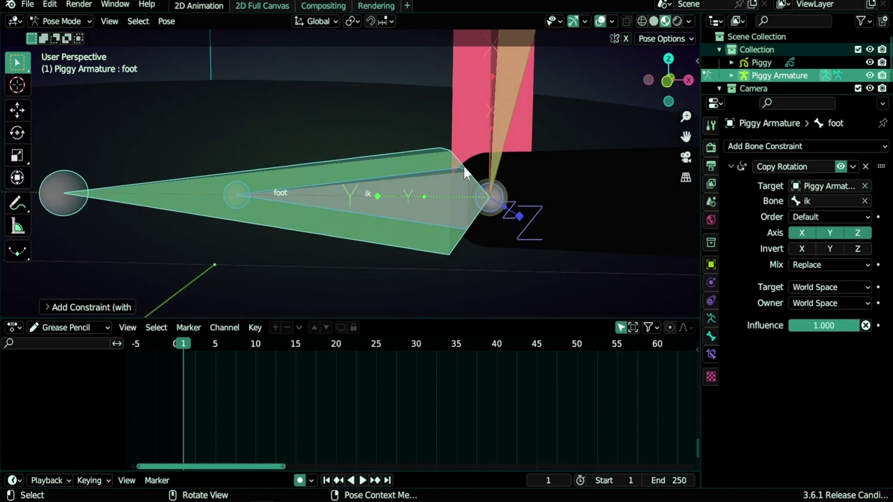
Step: Limit the foot's Copy Rotation constraint to the Z axis, with target Local Space and owner Local With Parent
left_click(802, 233)
left_click(829, 231)
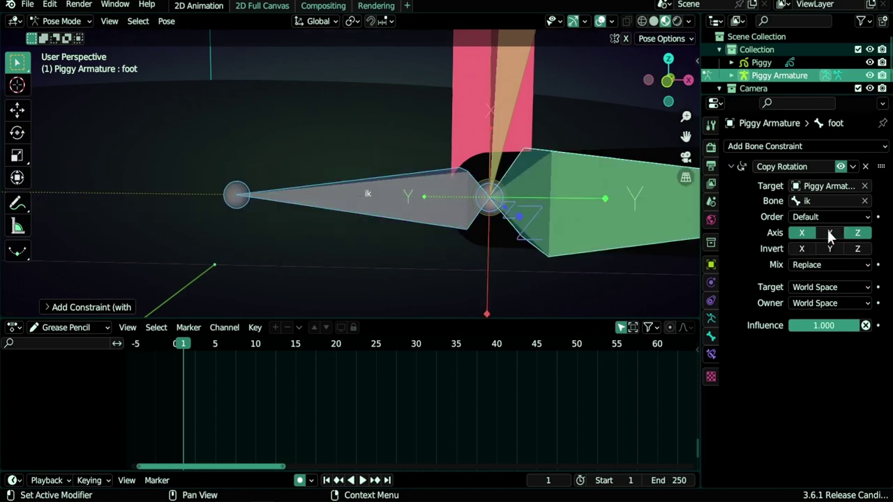
left_click(814, 287)
left_click(776, 364)
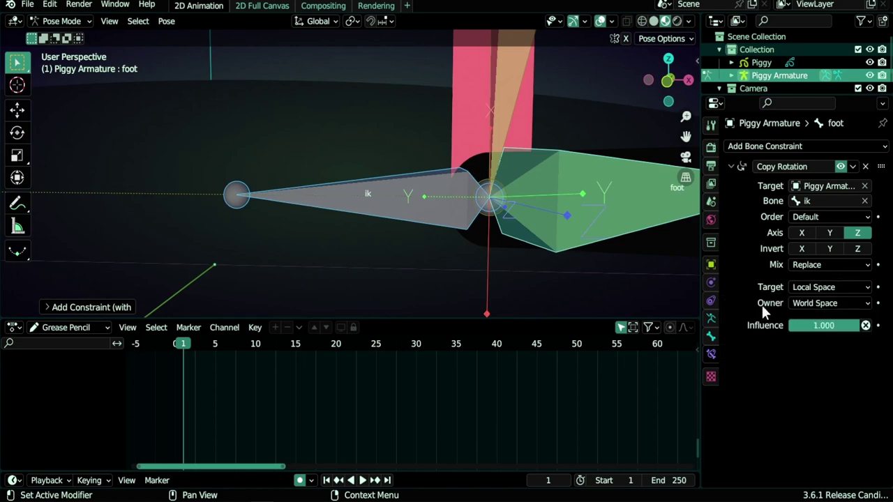
left_click(815, 303)
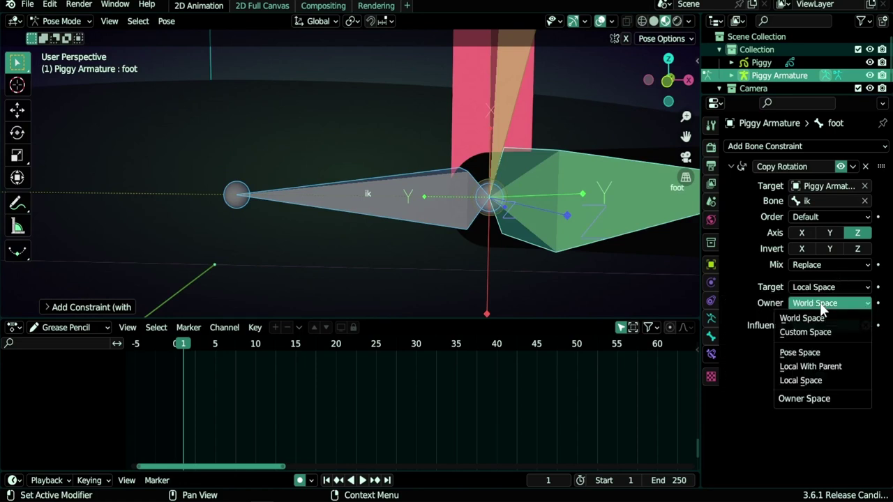
left_click(827, 367)
Step: Try lowering the body.root bone to test the foot's Copy Rotation constraint, and cancel the move
scroll(471, 174, "down", 9)
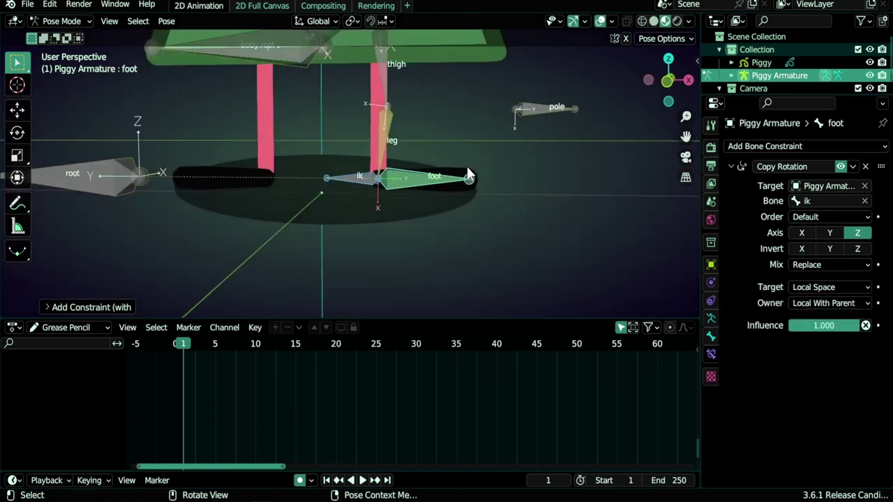
middle_click_drag(446, 155, 504, 246, "shift")
left_click(360, 172)
key("g")
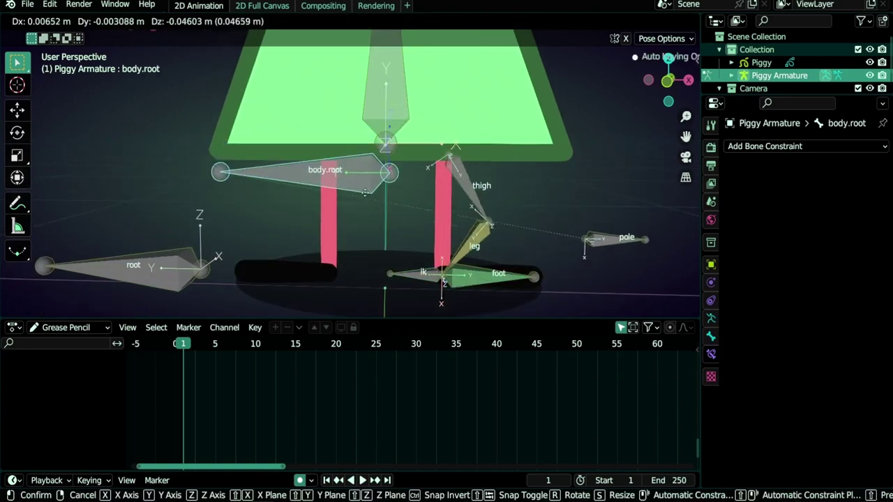
right_click(365, 203)
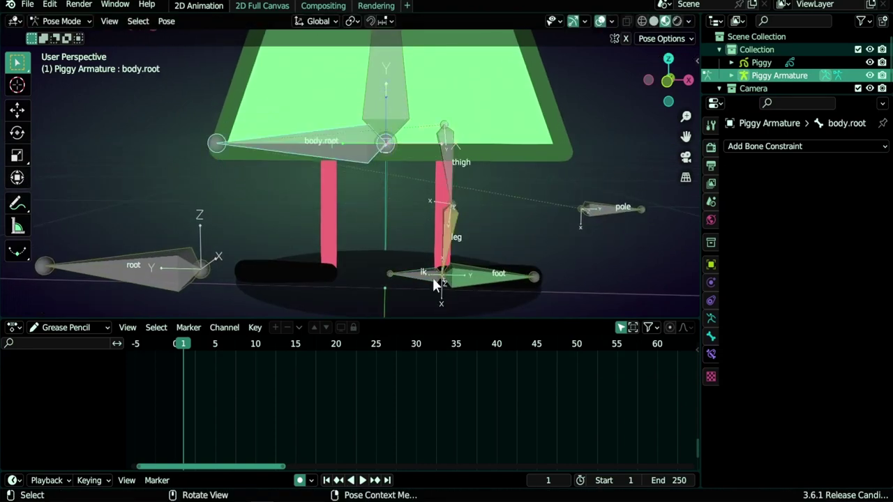
Step: Raise the ik bone slightly and rotate it so the foot tilts toe down
left_click(433, 278)
key("g")
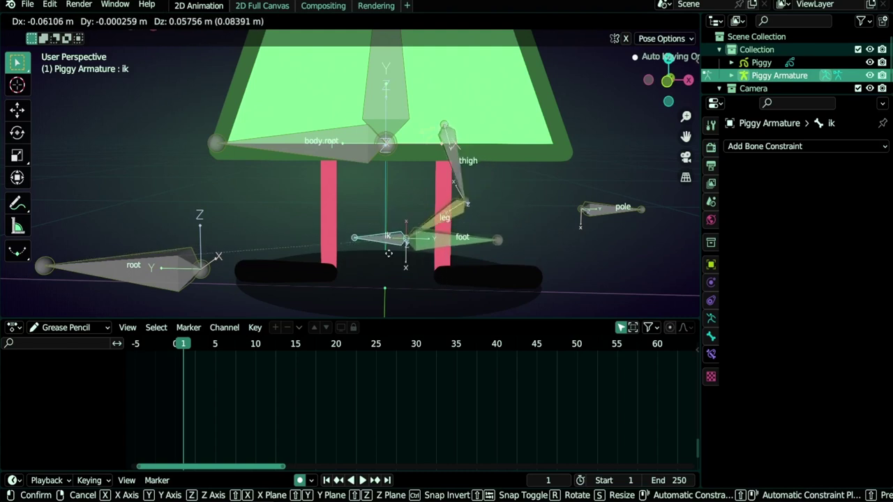
left_click(437, 252)
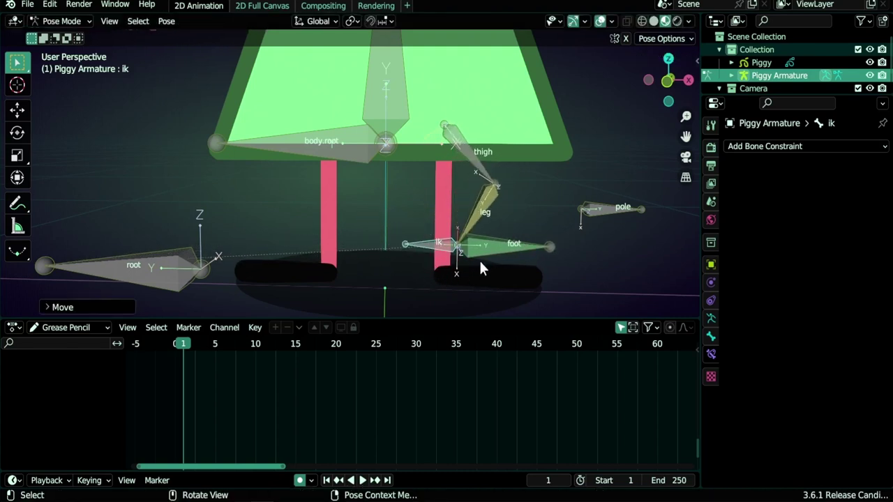
key("r")
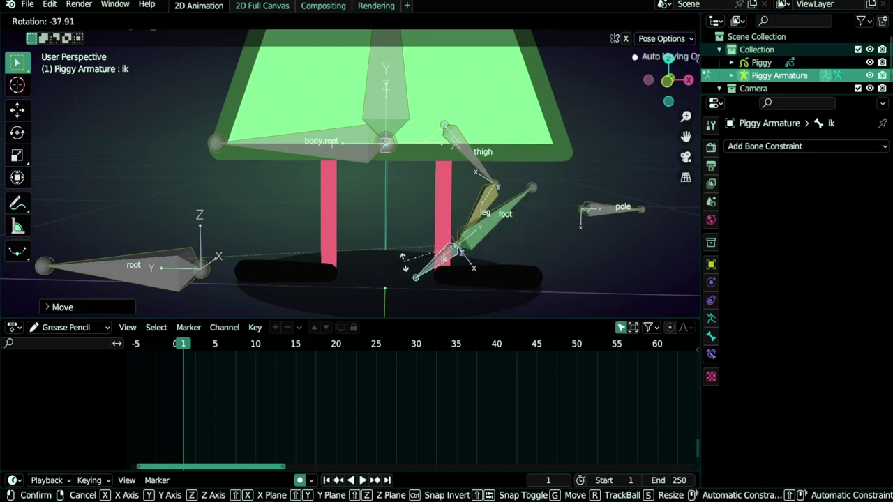
left_click(414, 199)
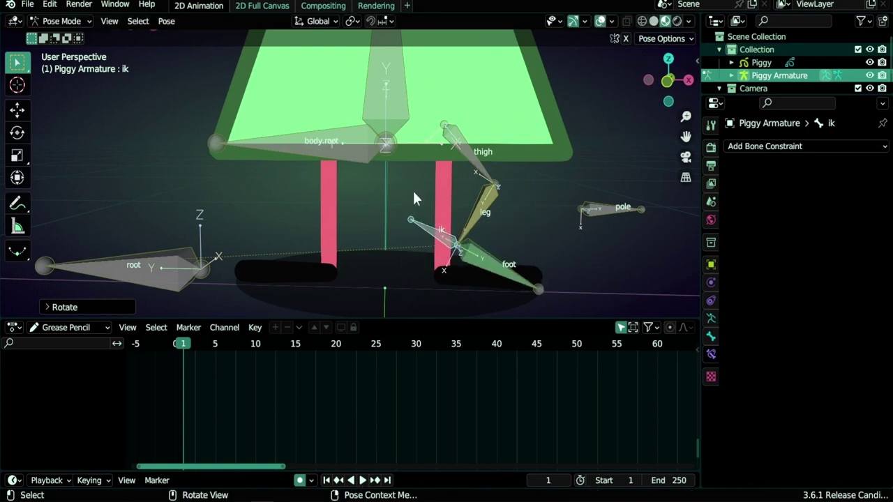
Step: Move the pole bone across to the opposite side of the leg to test the knee bend
left_click(598, 213)
key("g")
left_click(305, 211)
Step: Rotate the ik bone and bring the pole bone back to its original side of the leg
left_click(434, 240)
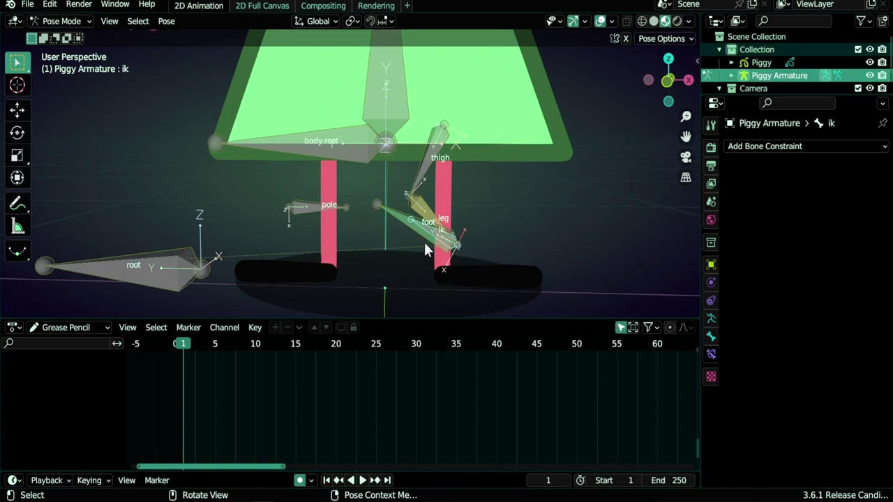
left_click(423, 209)
left_click(429, 236)
left_click(441, 242)
key("r")
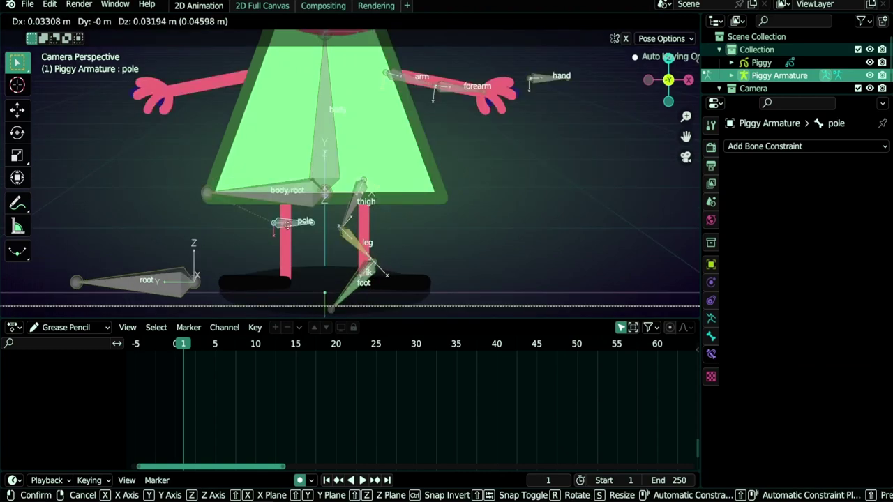
left_click(437, 256)
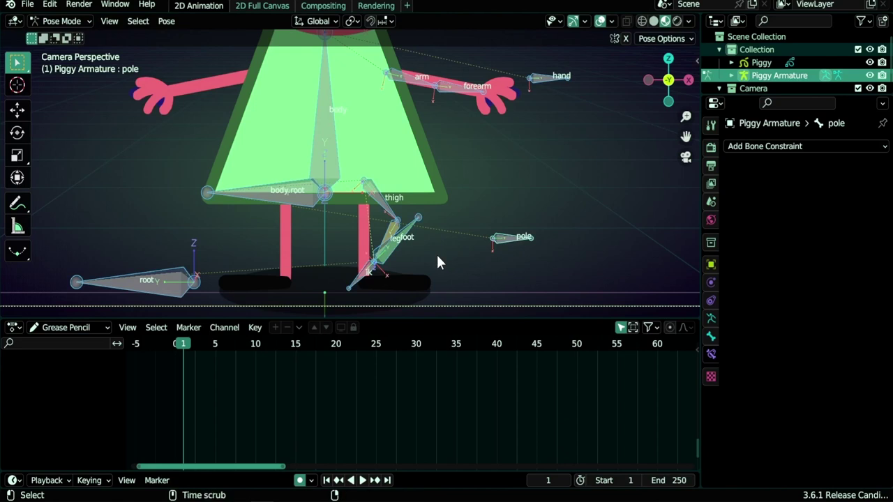
Step: Clear the location and rotation of all bones
key("alt+g")
key("alt+r")
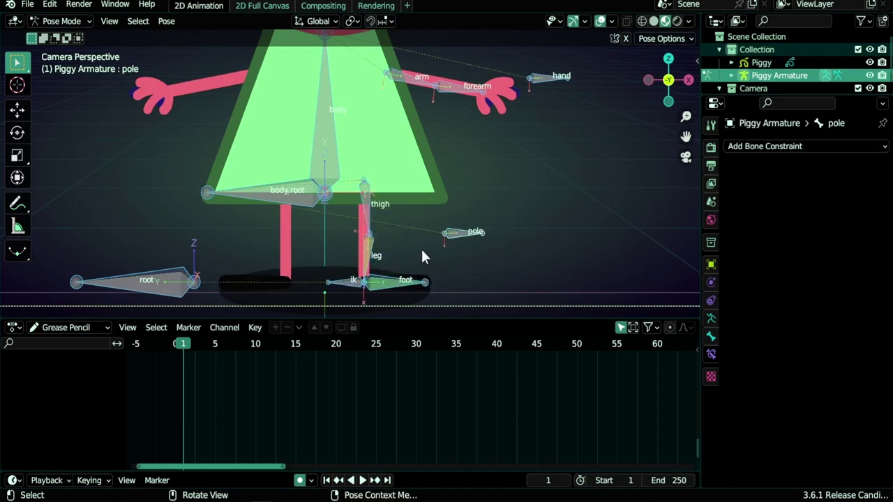
Step: Test the leg by moving the pole and lowering body.root, and clear the location of all bones
left_click(483, 246)
key("g")
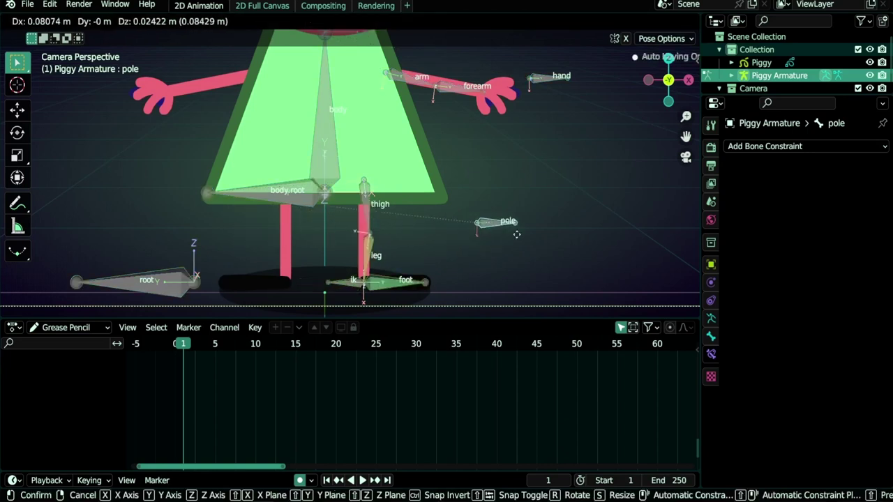
left_click(466, 239)
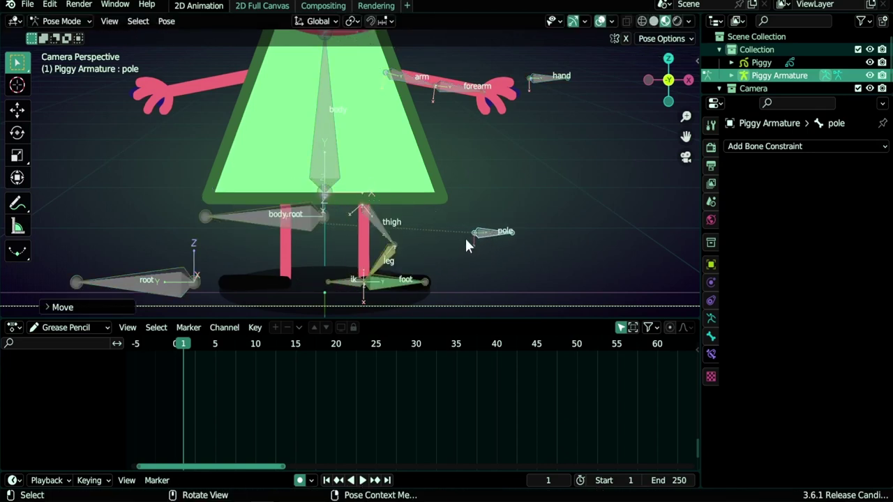
key("a")
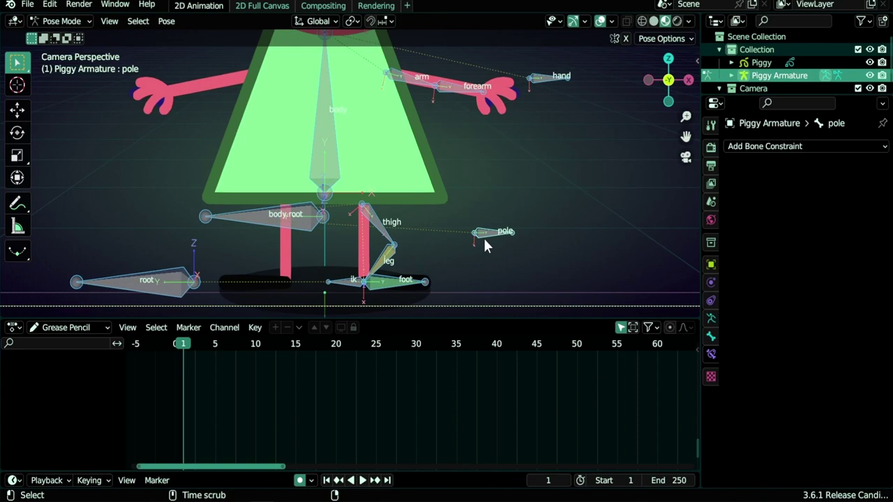
key("alt+g")
Step: Switch the armature to Edit Mode and select the single iris, eye and mouth.ctrl bones on the face
scroll(484, 239, "down", 3)
middle_click_drag(407, 172, 398, 197, "shift")
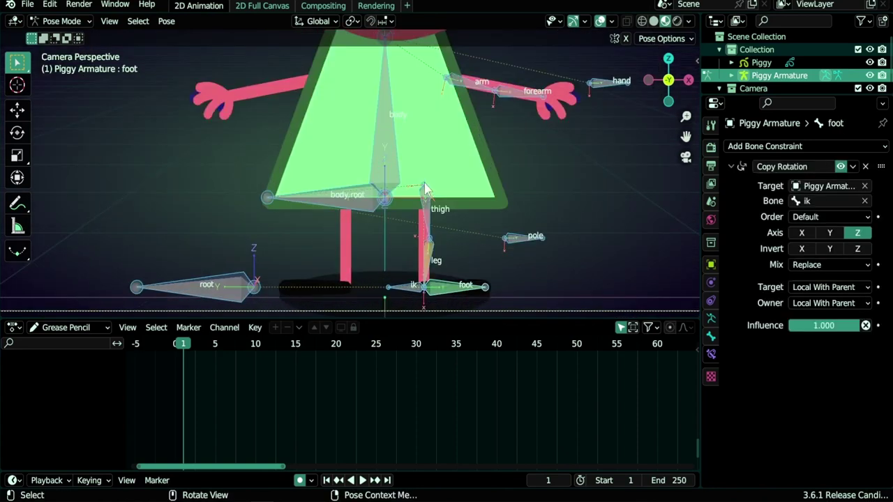
key("Tab")
scroll(419, 163, "down", 3)
middle_click_drag(420, 157, 425, 212, "shift")
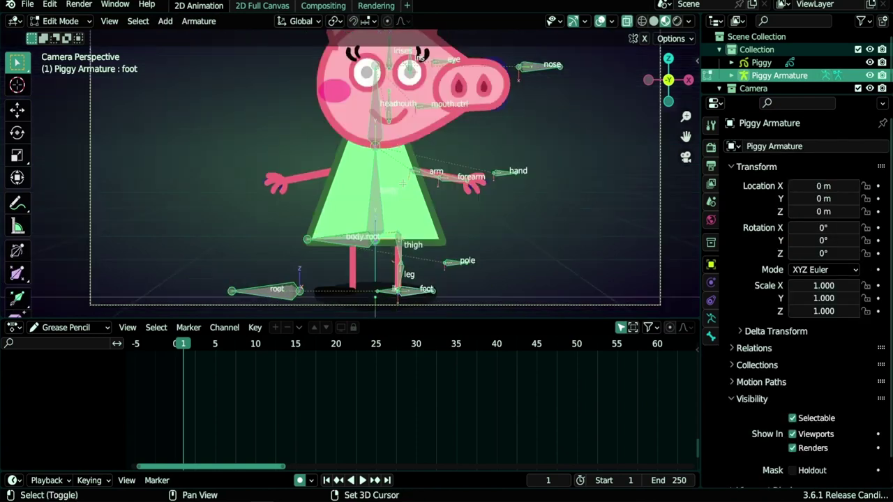
middle_click_drag(406, 100, 397, 180, "shift")
scroll(396, 183, "up", 4)
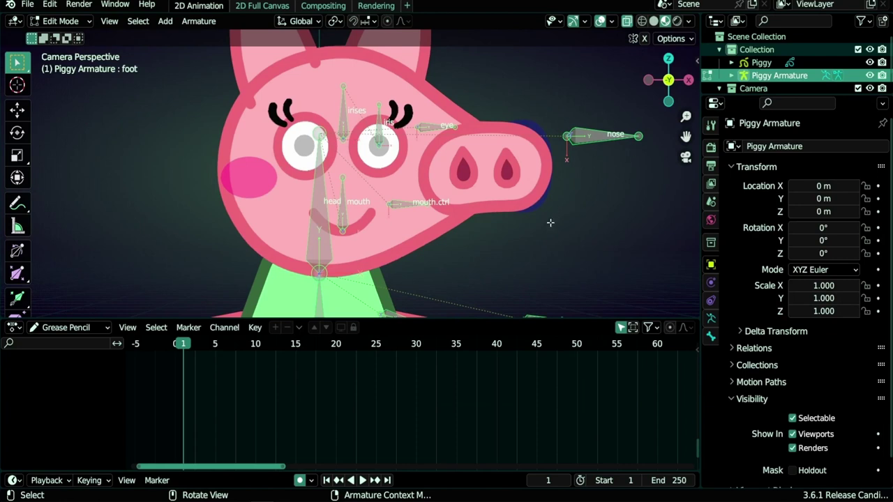
middle_click_drag(550, 223, 531, 244, "shift")
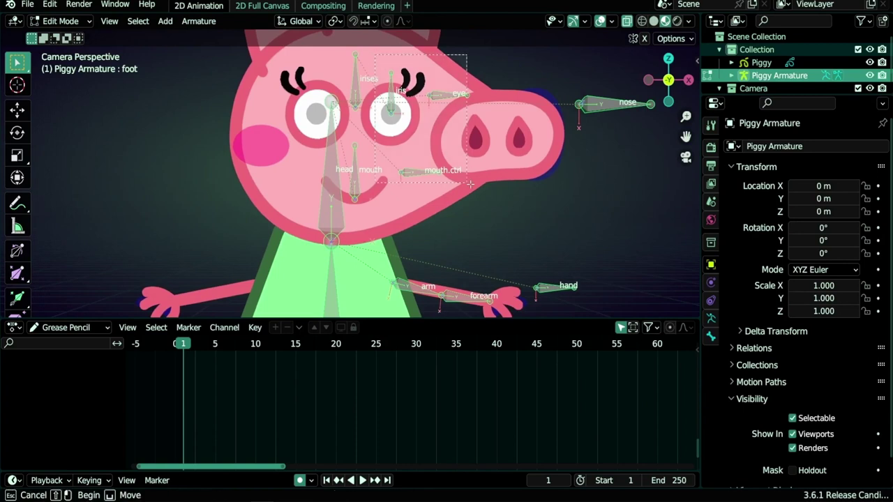
Step: Add the arm, forearm, hand, thigh, leg, foot, pole and ik bones to the selection
middle_click_drag(451, 266, 451, 158, "shift")
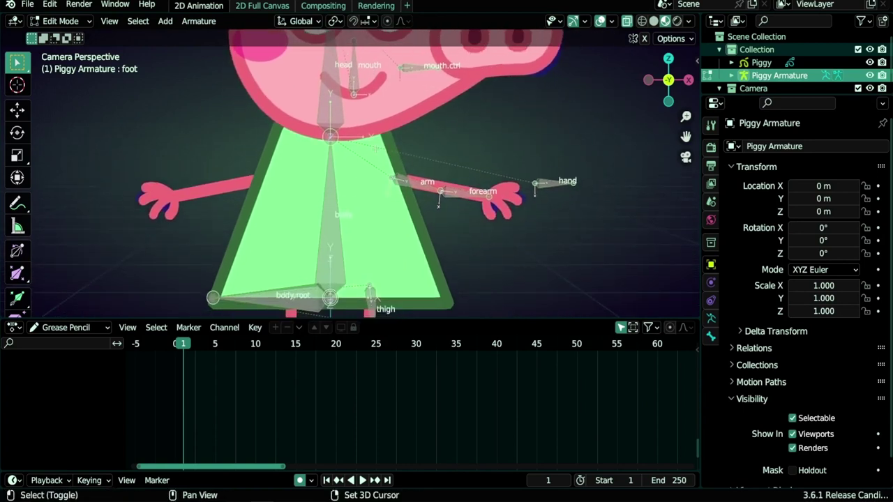
left_click_drag(388, 148, 595, 221, "shift")
middle_click_drag(546, 233, 578, 83, "shift")
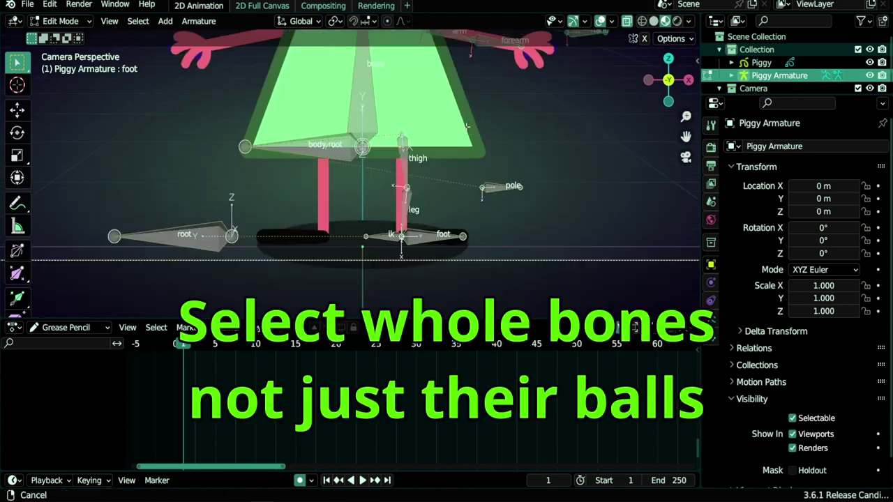
key("b")
left_click_drag(392, 113, 552, 261)
scroll(383, 268, "up", 4)
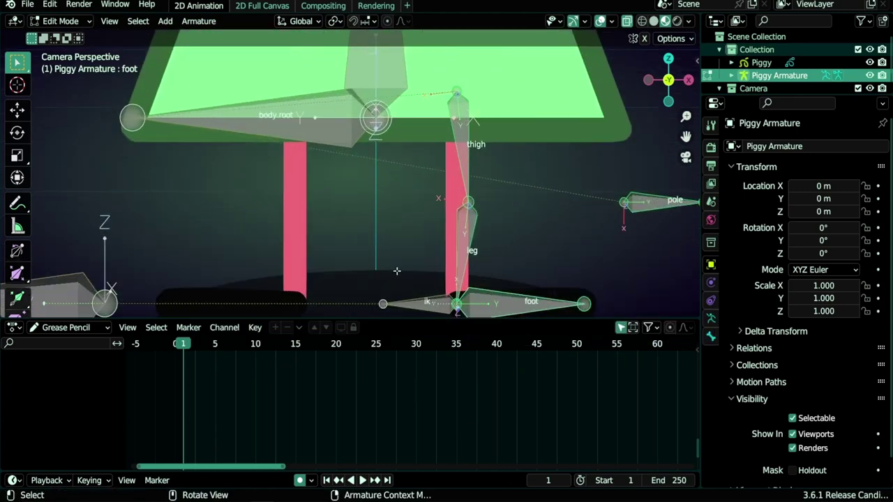
left_click(429, 307, "shift")
scroll(422, 274, "down", 2)
Step: Auto-name the selected bones with left/right suffixes
middle_click_drag(497, 62, 427, 167, "shift")
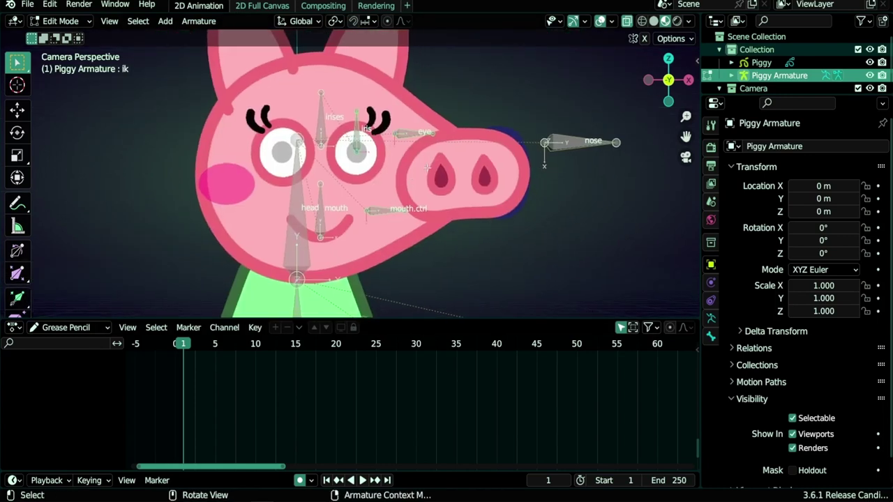
right_click(426, 166)
mouse_move(431, 191)
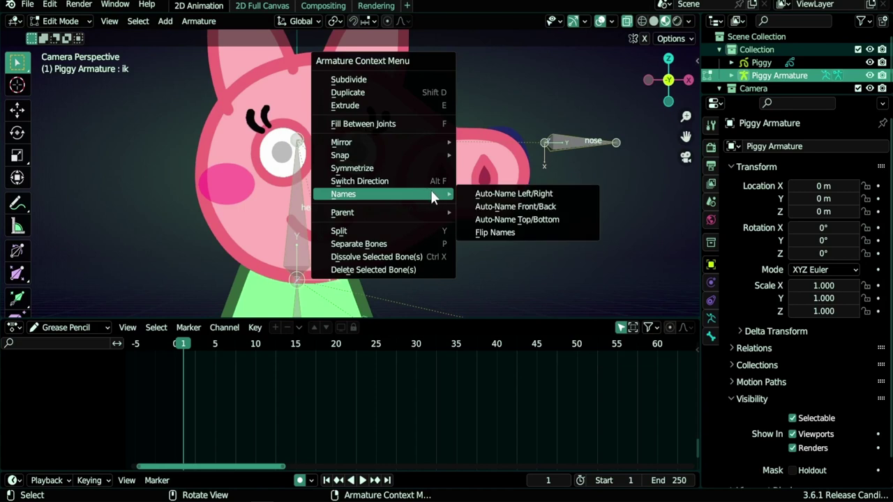
left_click(533, 197)
Step: Check the new names on the face, arm and leg bones, and symmetrize the selected bones to the opposite side
scroll(432, 247, "up", 6)
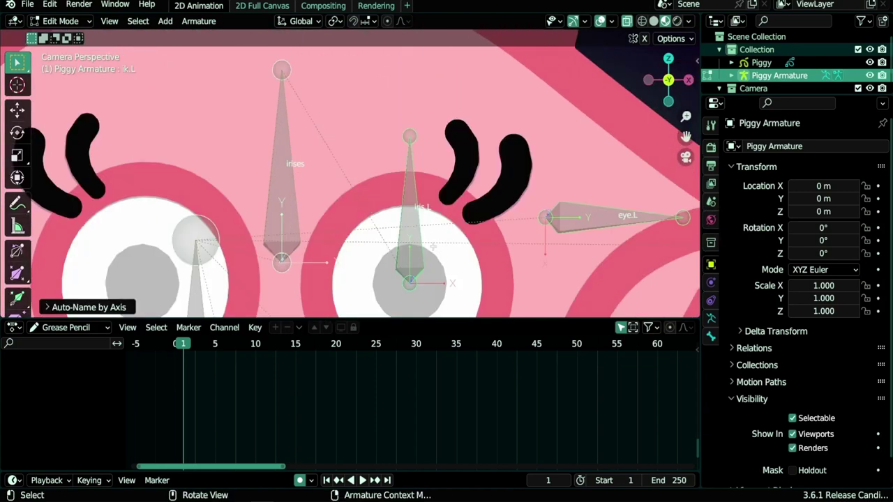
scroll(433, 246, "down", 5)
scroll(488, 169, "up", 5)
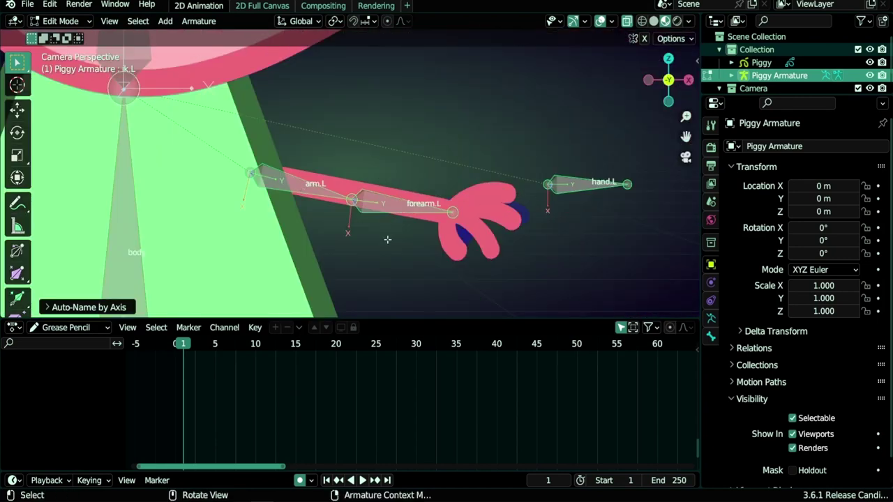
scroll(388, 240, "down", 3)
middle_click_drag(388, 240, 453, 70, "shift")
scroll(365, 196, "up", 1)
middle_click_drag(360, 117, 411, 135, "shift")
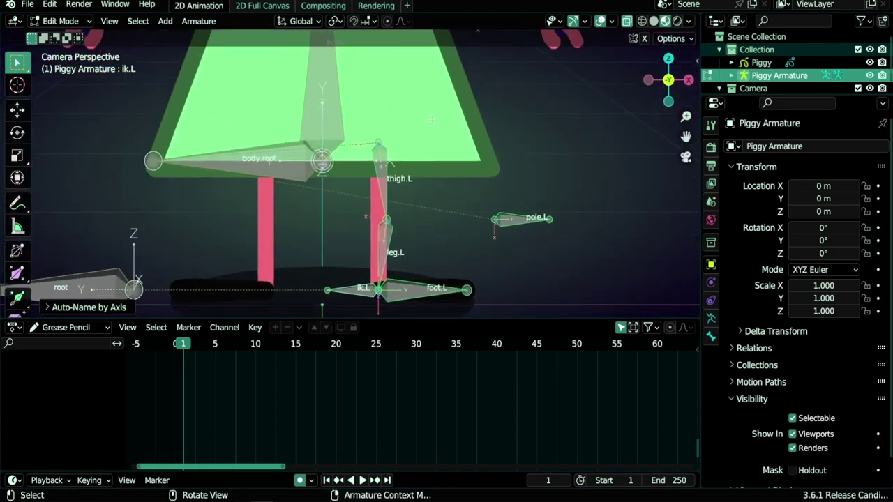
right_click(431, 119)
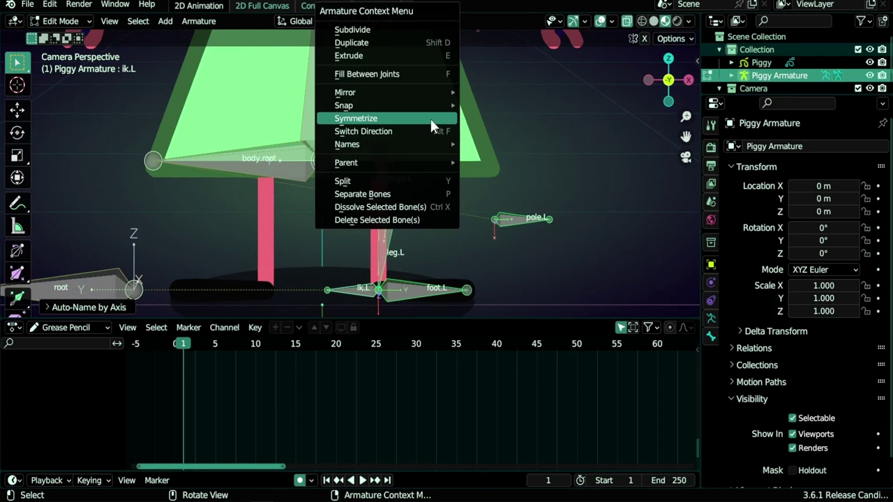
left_click(375, 120)
Step: Move the eye.R and iris.R bones about 0.11 m along X so that iris.R sits on its iris
scroll(376, 139, "down", 5)
middle_click_drag(349, 105, 394, 297, "shift")
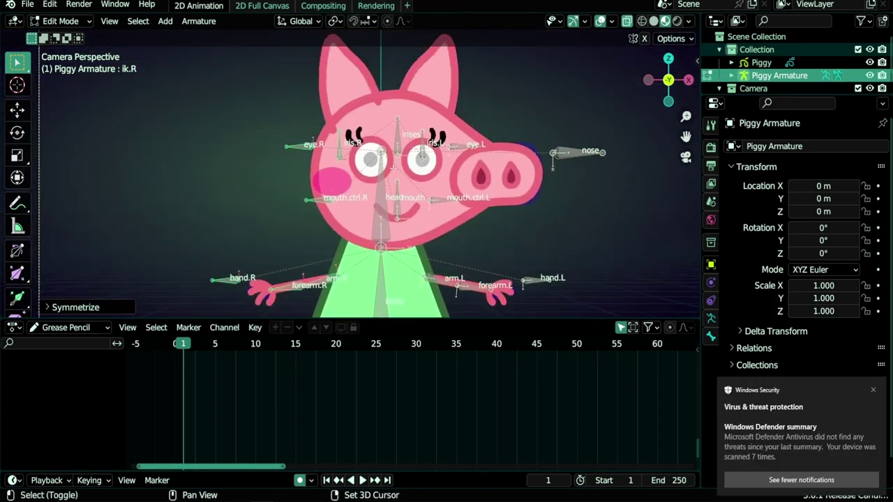
scroll(402, 133, "up", 5)
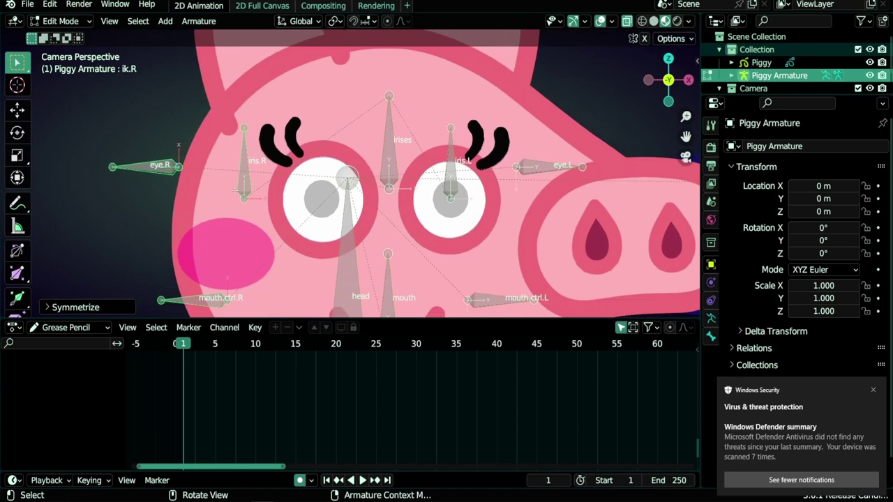
scroll(318, 207, "up", 2)
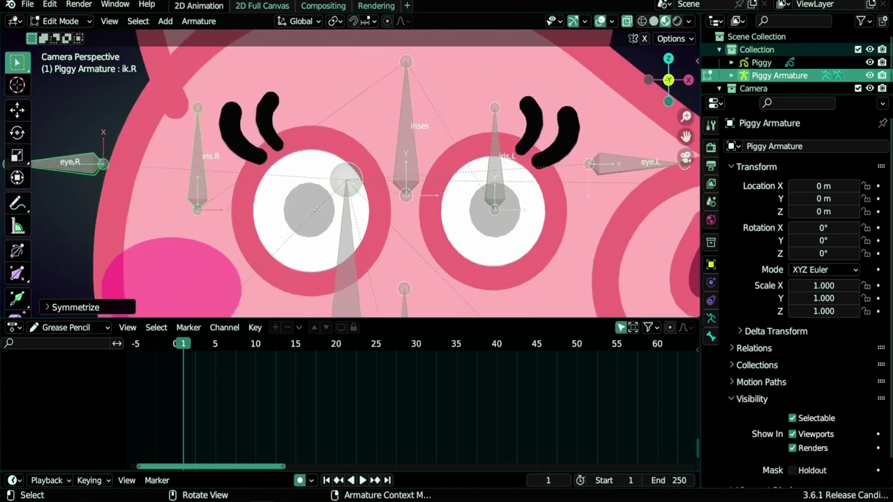
left_click_drag(49, 96, 150, 230)
key("g")
key("x")
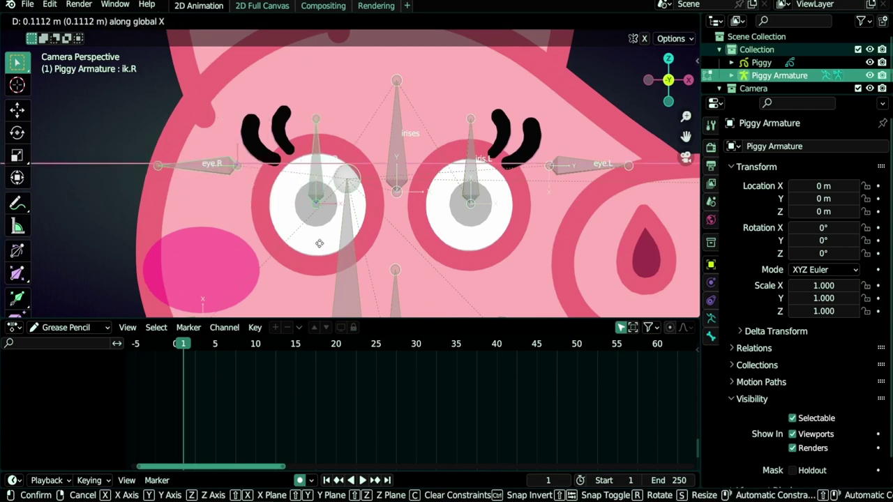
left_click(319, 242)
Step: Move the mouth.ctrl.R bone along X toward the mouth, inside the face
scroll(316, 188, "down", 1)
middle_click_drag(316, 188, 320, 75, "shift")
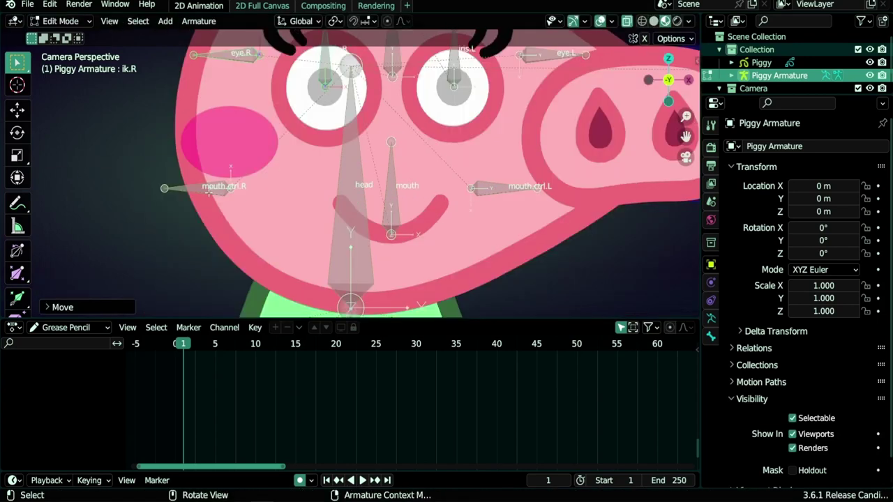
left_click(210, 193)
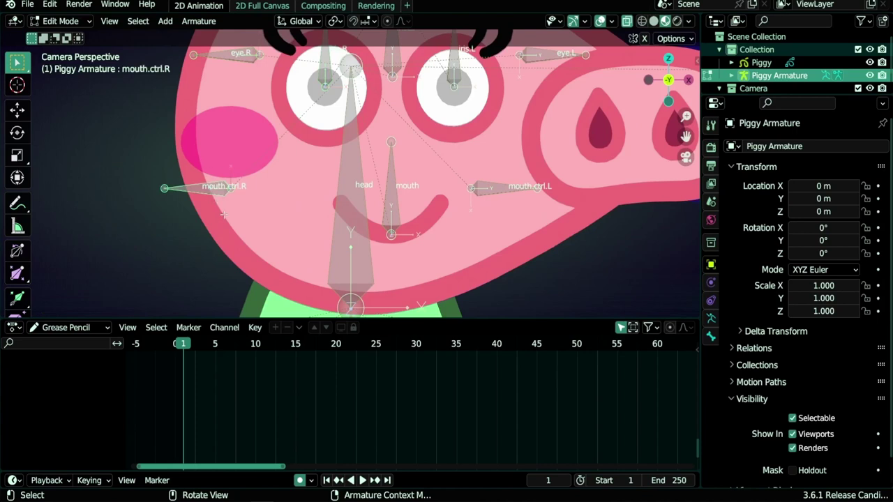
key("g")
key("x")
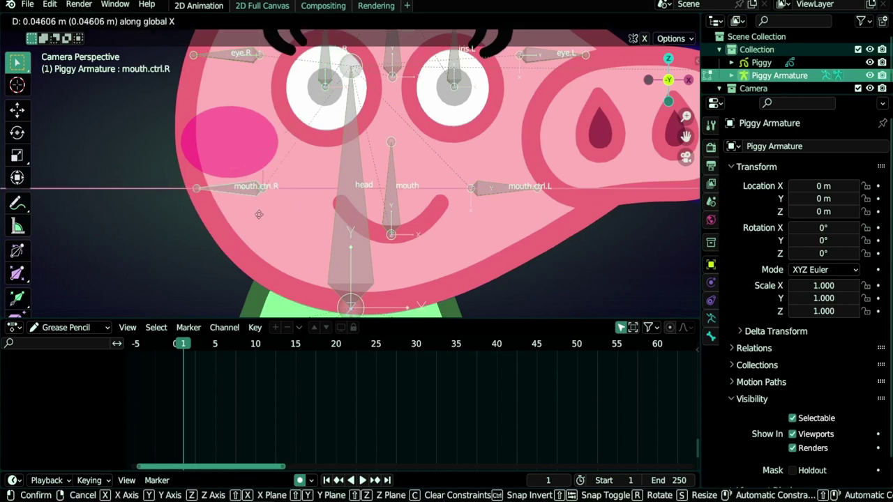
left_click(300, 216)
Step: Rename the mouth.ctrl.L bone to mouth.shape
left_click(489, 196)
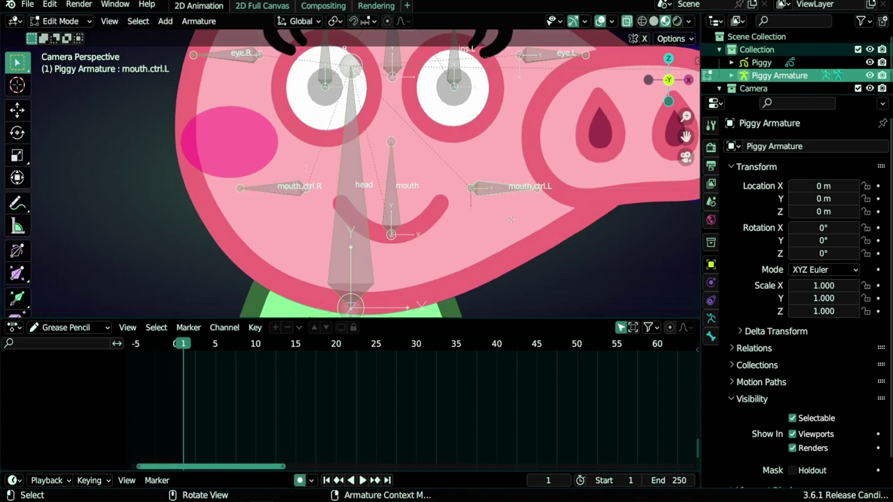
key("F2")
type("mouth.shape")
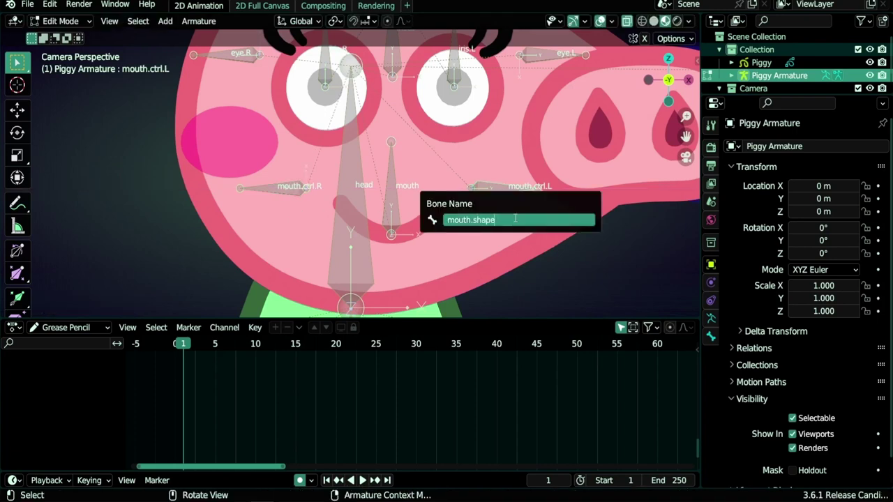
key("Return")
Step: Rename the mouth.ctrl.R bone to mouth.size
left_click(284, 190)
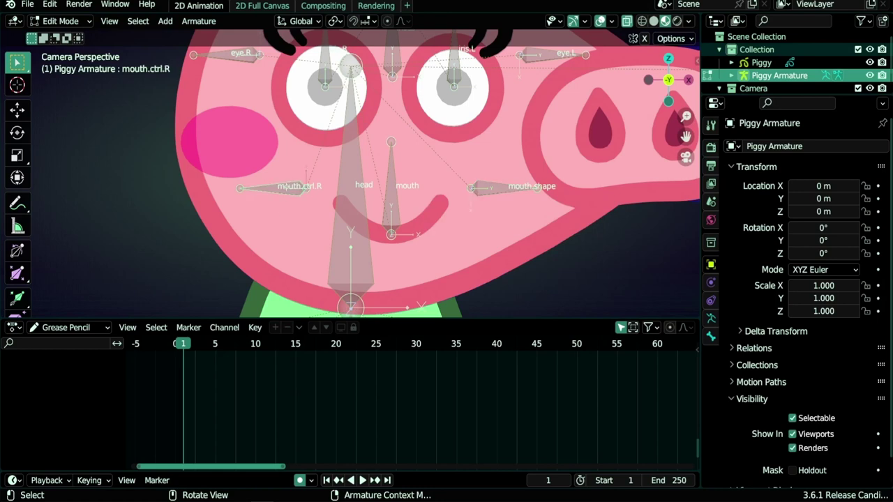
key("F2")
left_click_drag(249, 187, 296, 187)
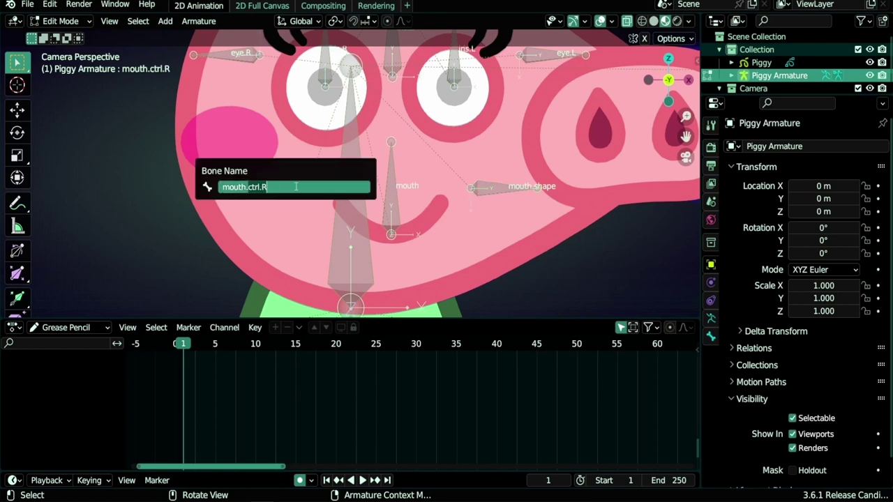
type("size")
key("Return")
key("Home")
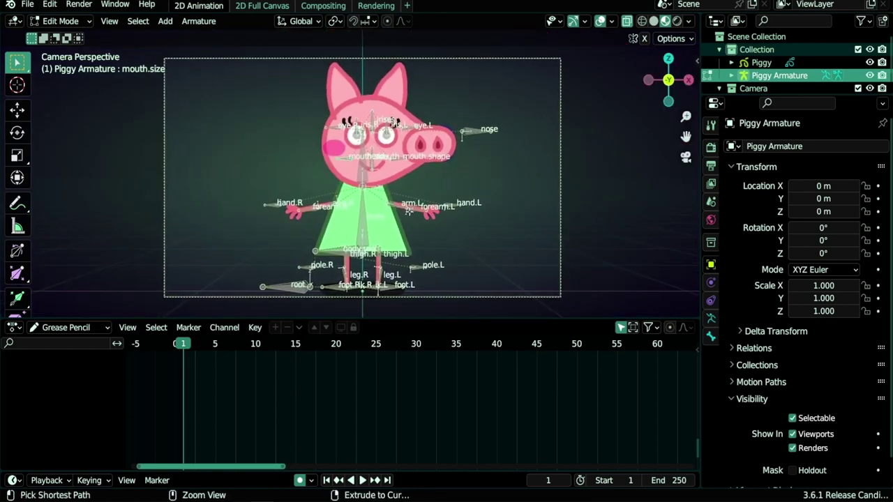
Step: Test both legs in Pose Mode by lowering the body.root bone, and cancel the move
key("ctrl+Tab")
left_click(407, 282)
scroll(378, 199, "up", 4)
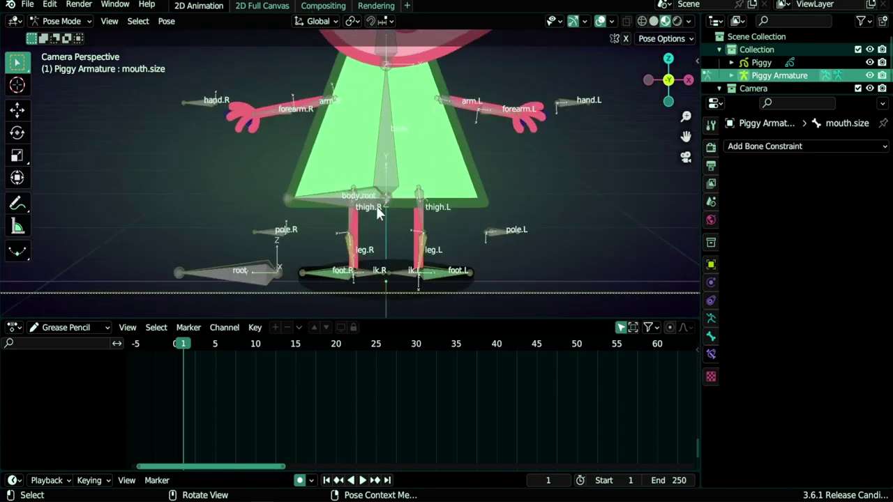
scroll(377, 206, "up", 2)
middle_click_drag(377, 206, 380, 147, "shift")
left_click(325, 161)
key("g")
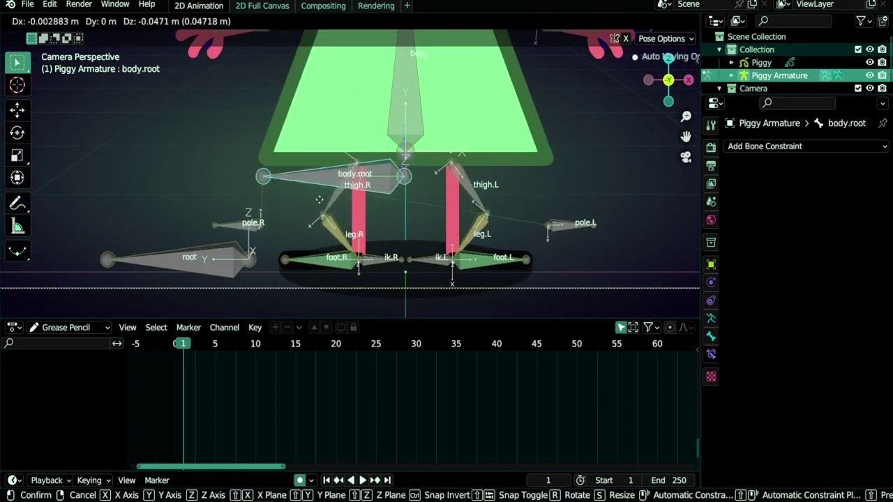
right_click(325, 202)
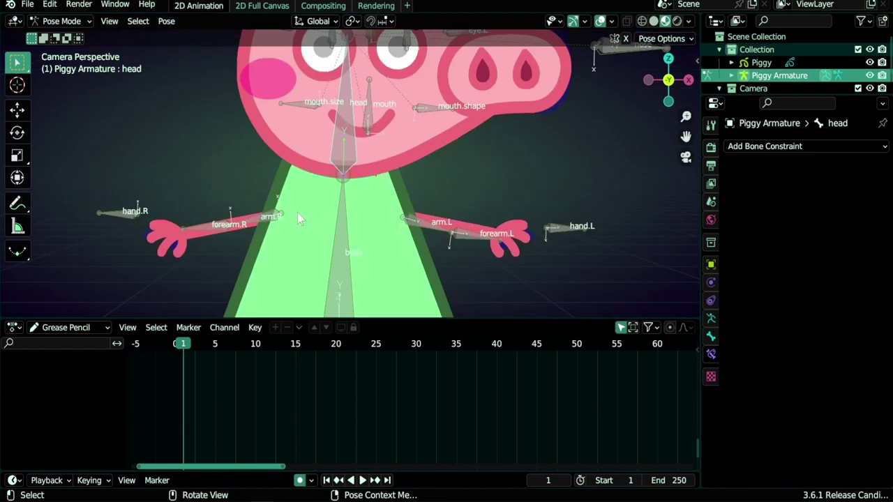
Step: Disconnect the head bone from the body bone in Edit Mode while keeping it parented
key("Tab")
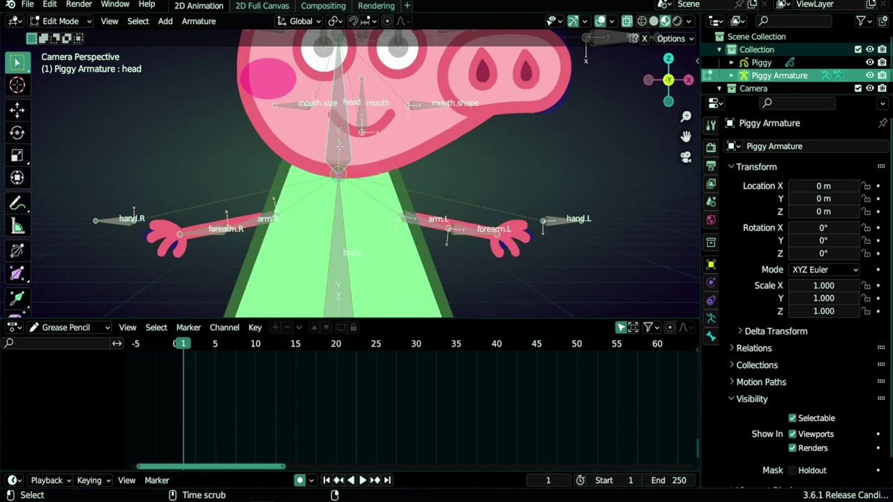
key("alt+p")
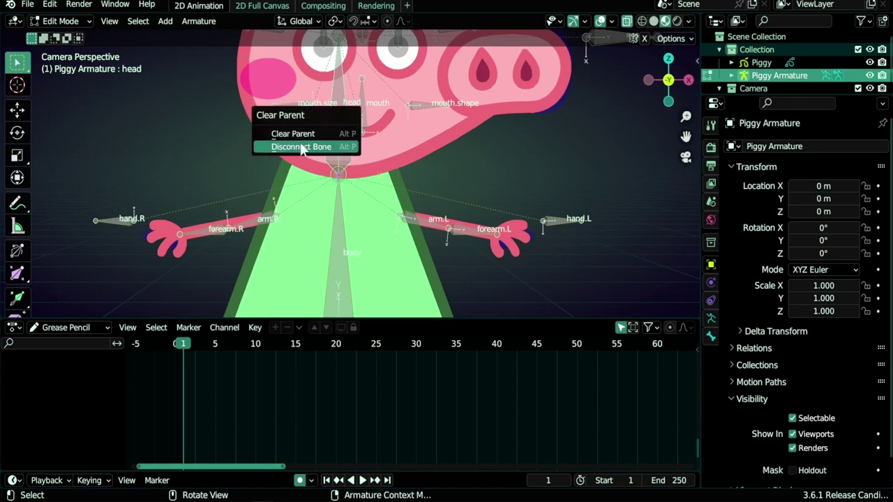
left_click(301, 148)
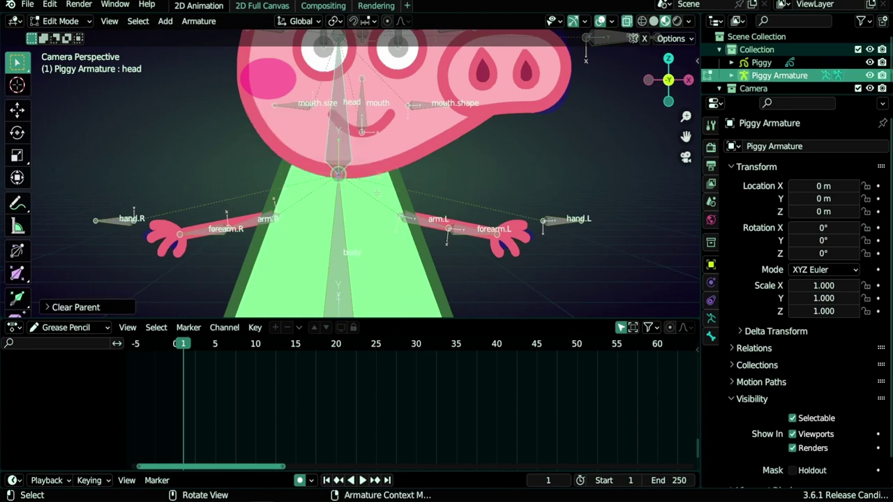
middle_click_drag(326, 230, 328, 262, "shift")
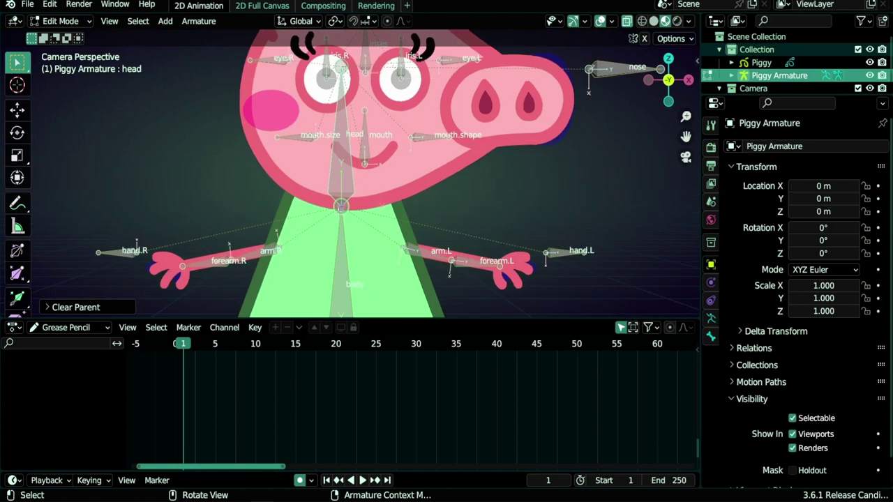
Step: Switch the armature to Pose Mode and test moving and rotating the head bone independently, cancelling both transforms
key("ctrl+Tab")
key("g")
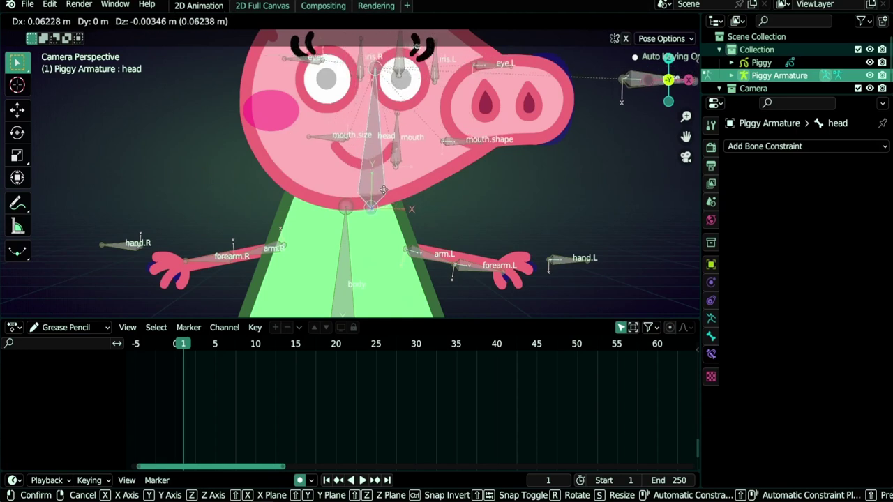
key("Escape")
key("r")
key("Escape")
Step: Select all bones of the armature and clear their rotation
key("Home")
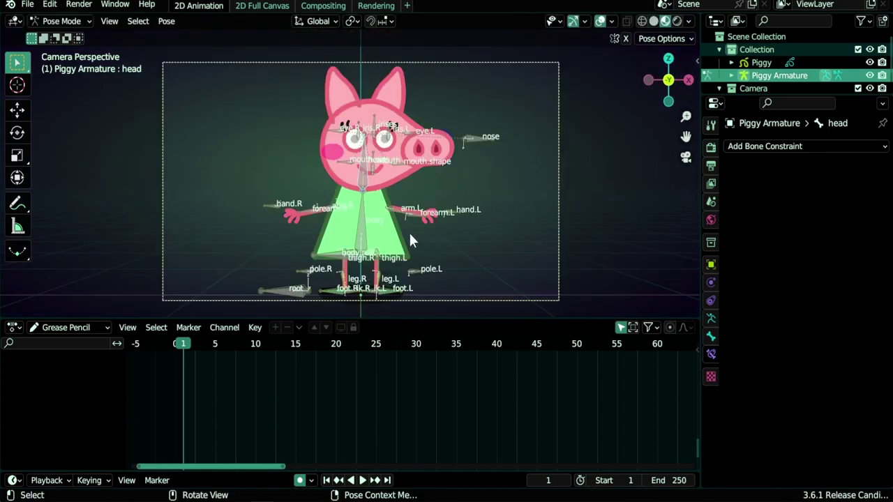
scroll(382, 241, "up", 3)
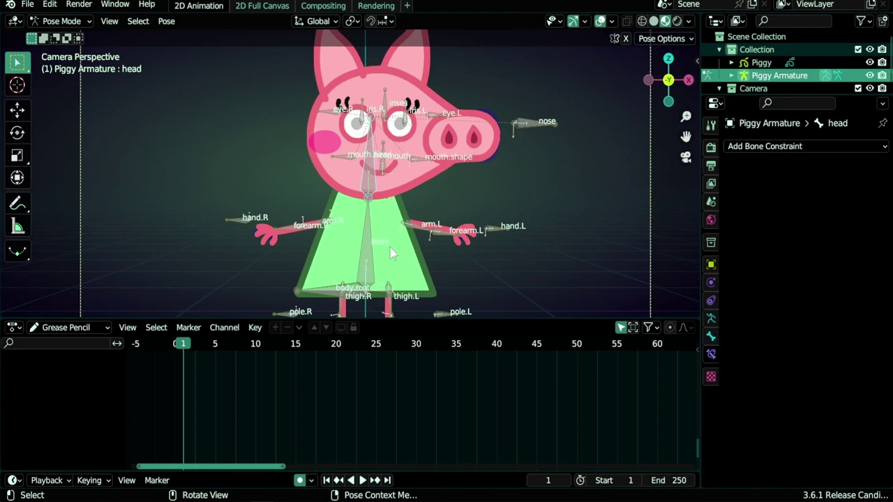
key("a")
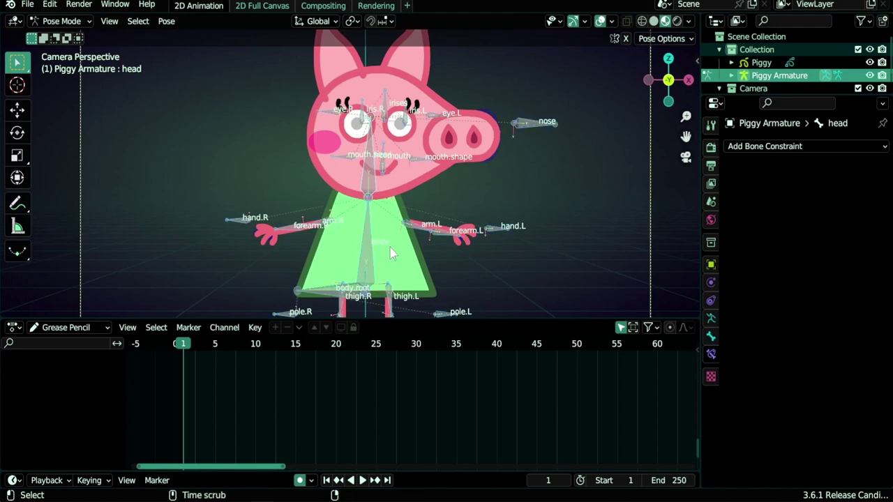
key("alt+r")
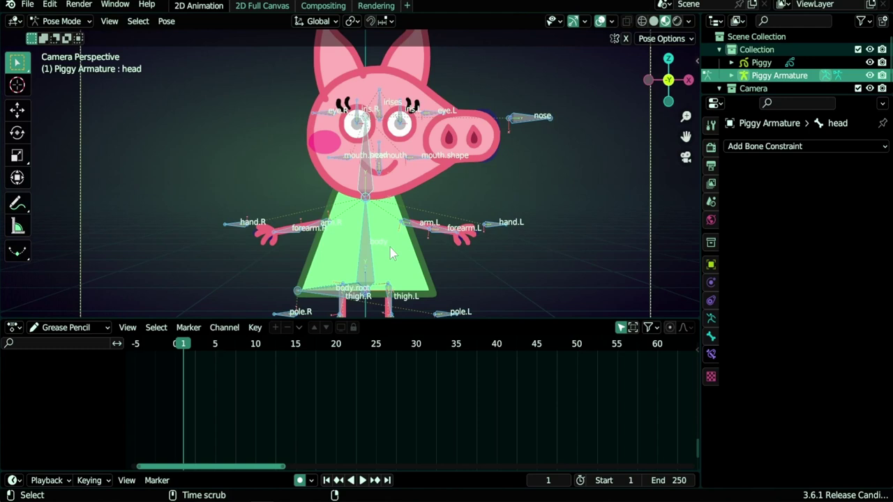
Step: Return the armature to Object Mode and select the Piggy grease pencil object
key("Home")
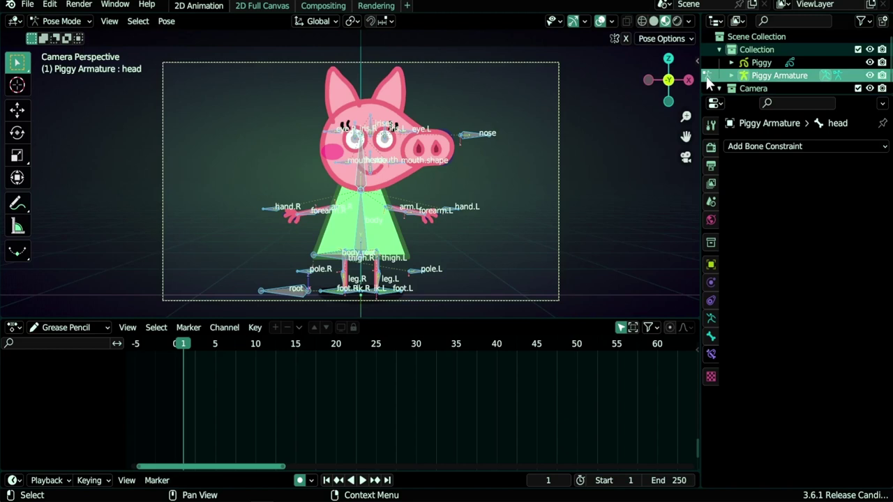
left_click(707, 76)
left_click(391, 183)
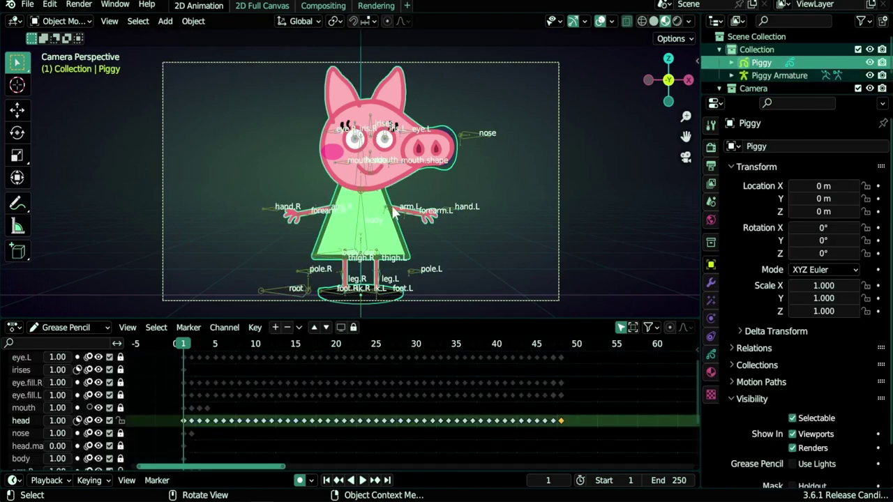
Step: Parent the Piggy grease pencil to the Piggy Armature using Armature Deform With Empty Groups, and reselect Piggy
left_click(475, 138, "shift")
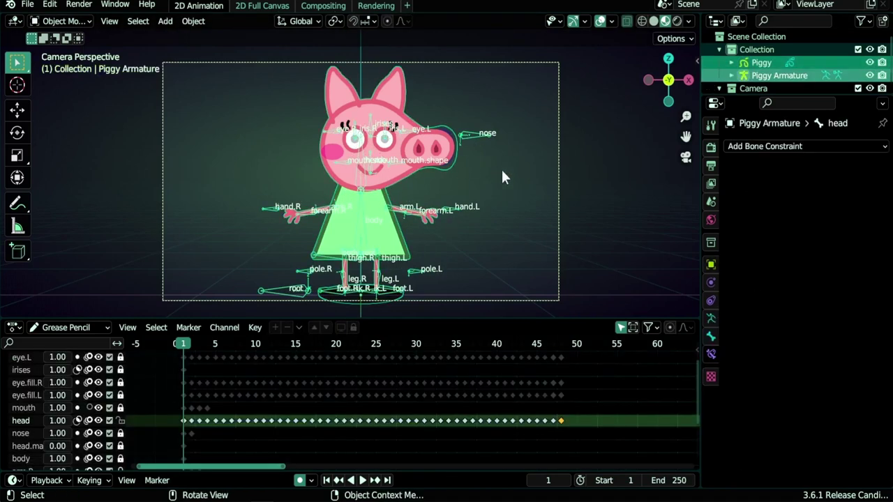
key("ctrl+p")
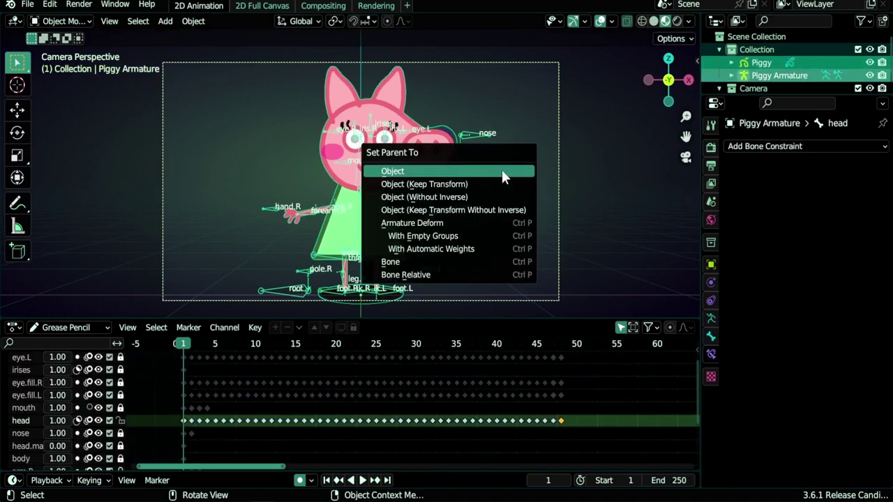
left_click(449, 241)
left_click(378, 109)
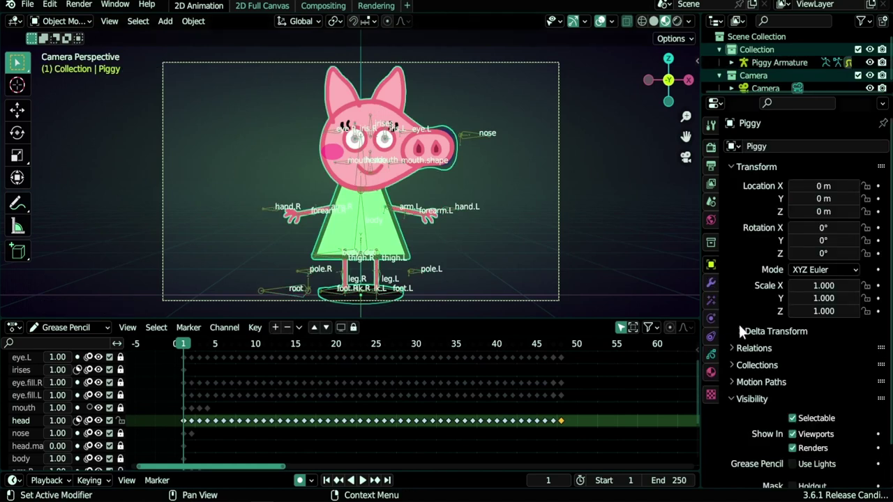
Step: Show Piggy's vertex groups in the grease pencil data properties and enlarge their list to display more entries
left_click(712, 356)
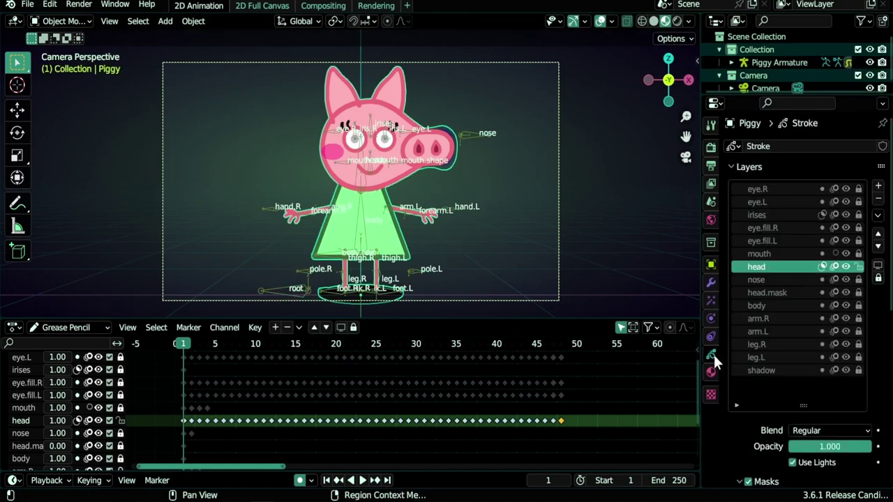
scroll(841, 313, "down", 1)
scroll(840, 311, "down", 5)
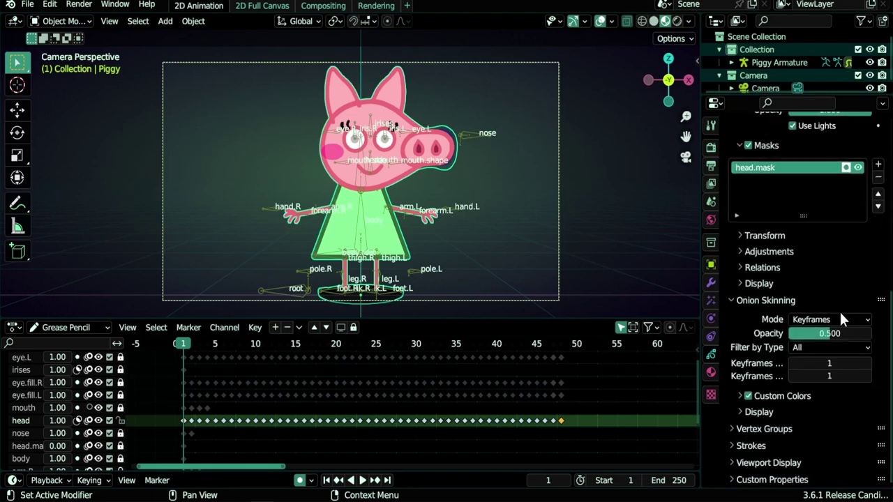
left_click(736, 429)
scroll(755, 353, "down", 4)
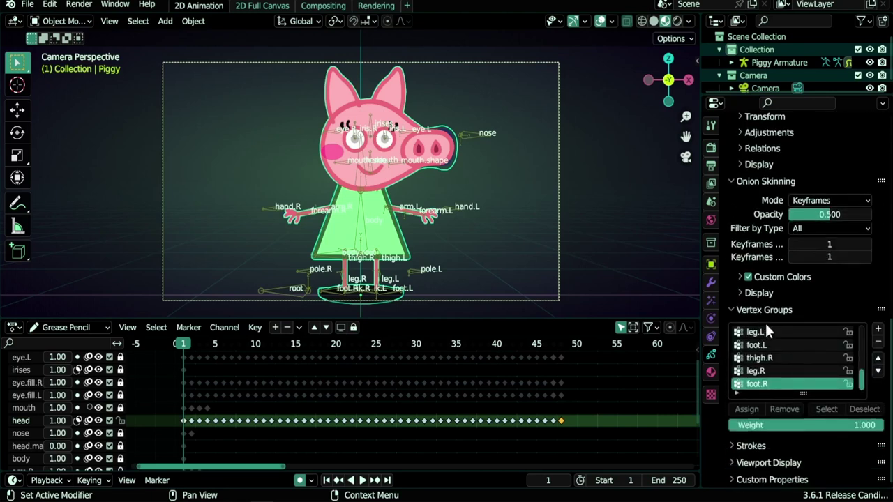
left_click_drag(829, 395, 827, 460)
Step: Examine Piggy's vertex groups and compare their names with the bones of the armature
scroll(806, 362, "up", 6)
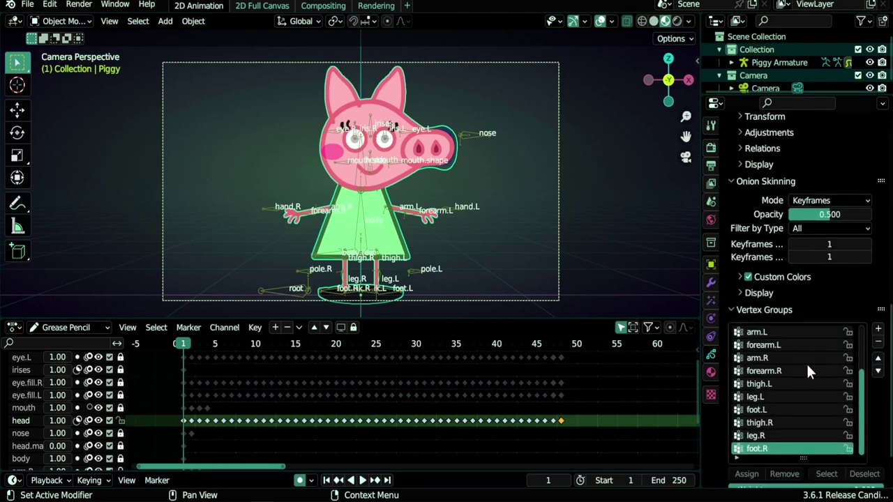
left_click(778, 333)
left_click(776, 346)
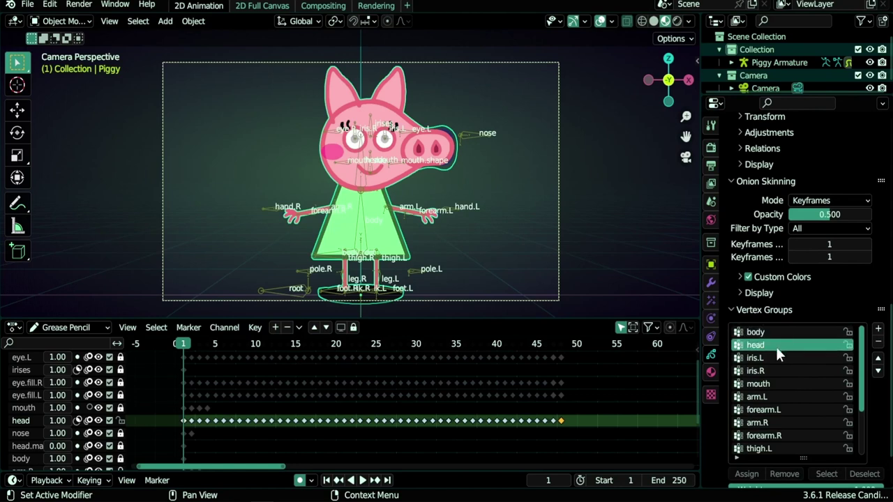
left_click(770, 383)
left_click(768, 396)
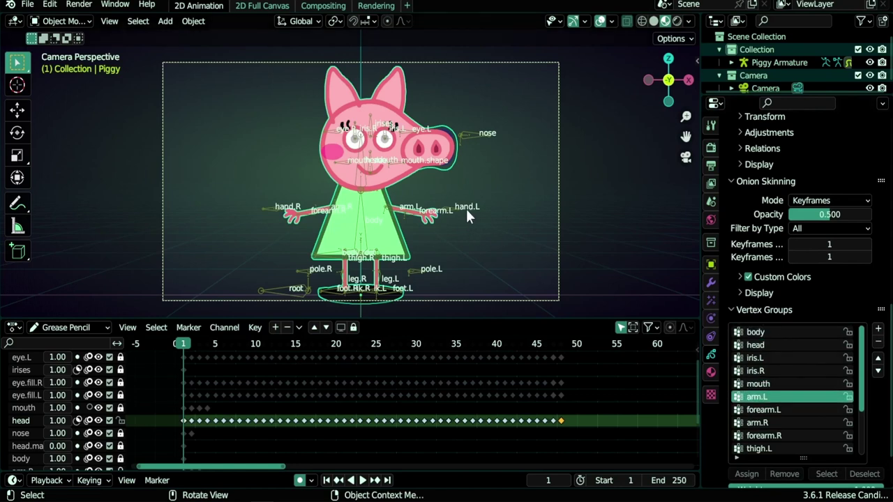
scroll(765, 411, "down", 3, "ctrl")
scroll(770, 388, "down", 5)
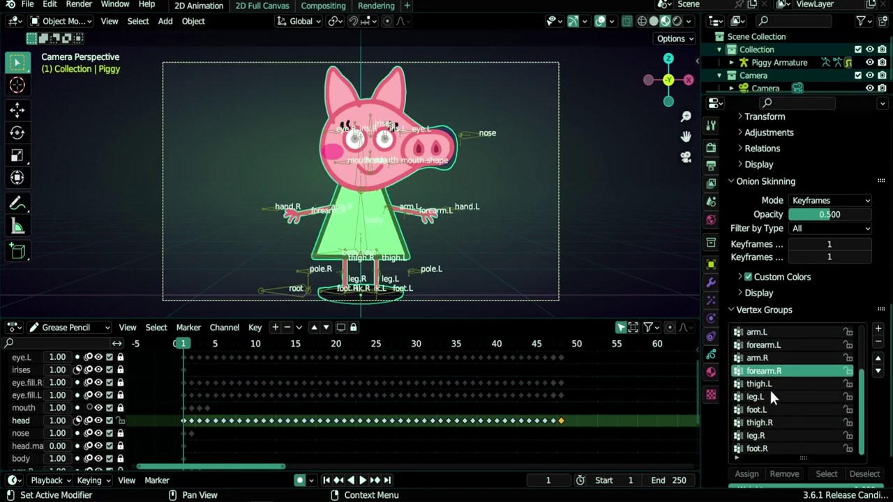
scroll(771, 391, "down", 1, "ctrl")
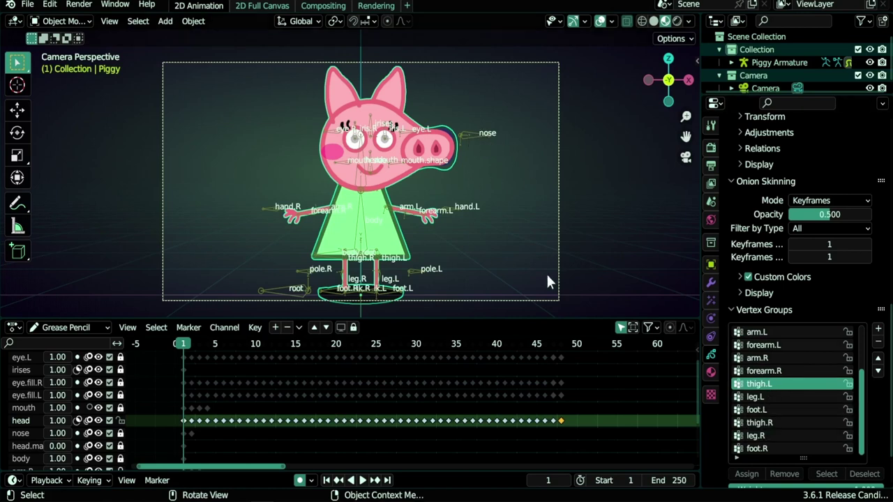
left_click(800, 372)
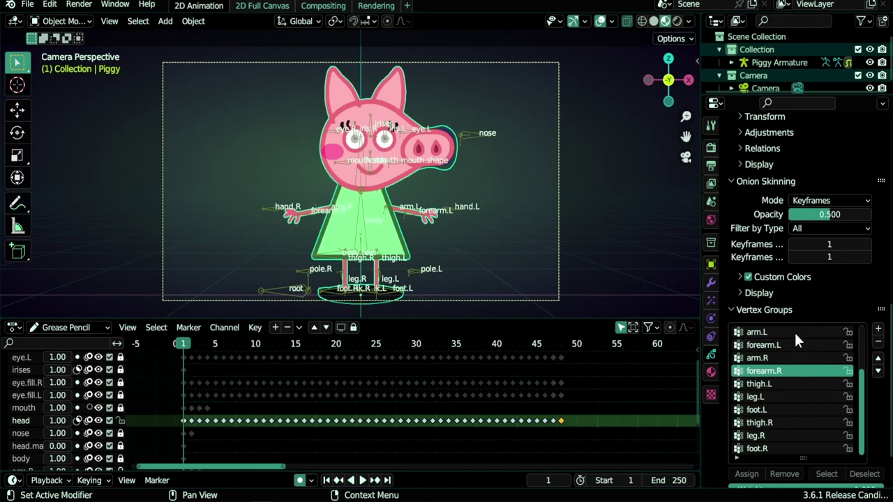
scroll(818, 414, "up", 5)
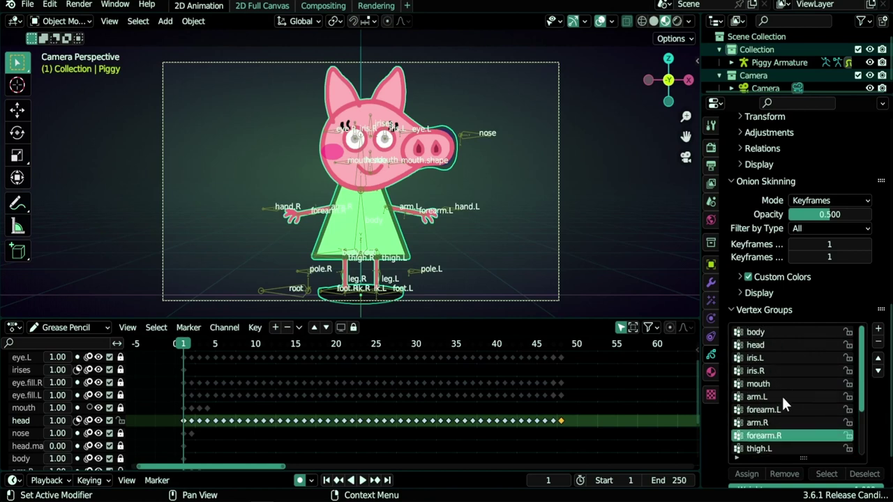
Step: Place the Vertex Groups section above the Layers section and compare the entries of both lists
scroll(799, 371, "up", 2)
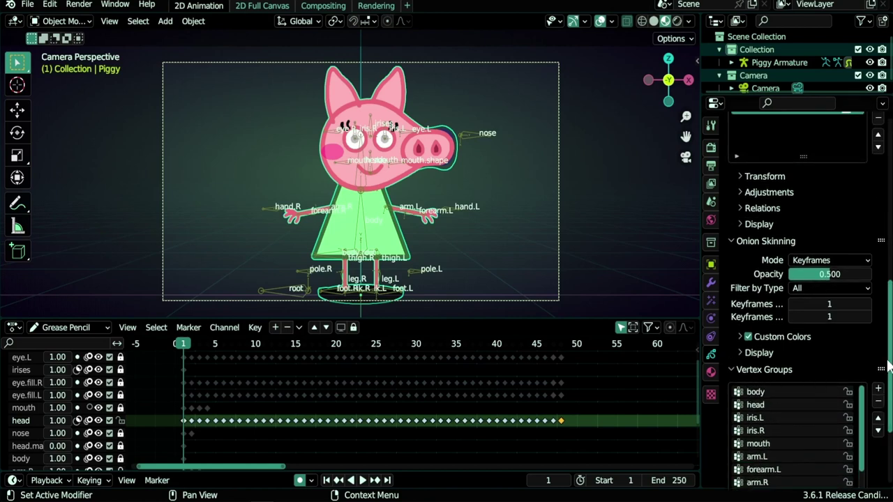
left_click_drag(882, 369, 854, 150)
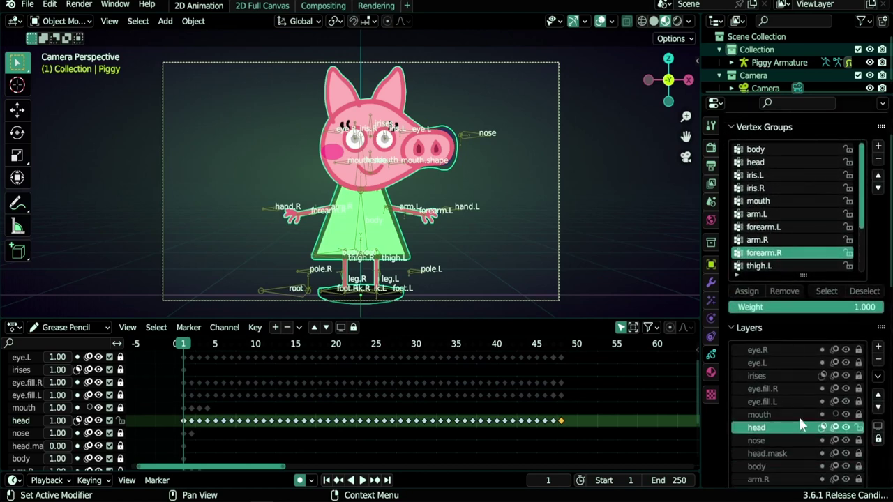
left_click(801, 213)
left_click(798, 239)
left_click(796, 202)
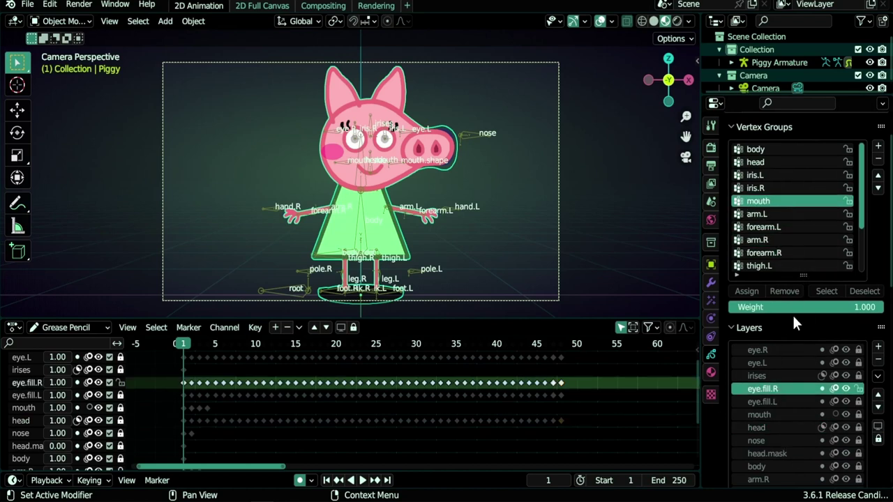
left_click(785, 414)
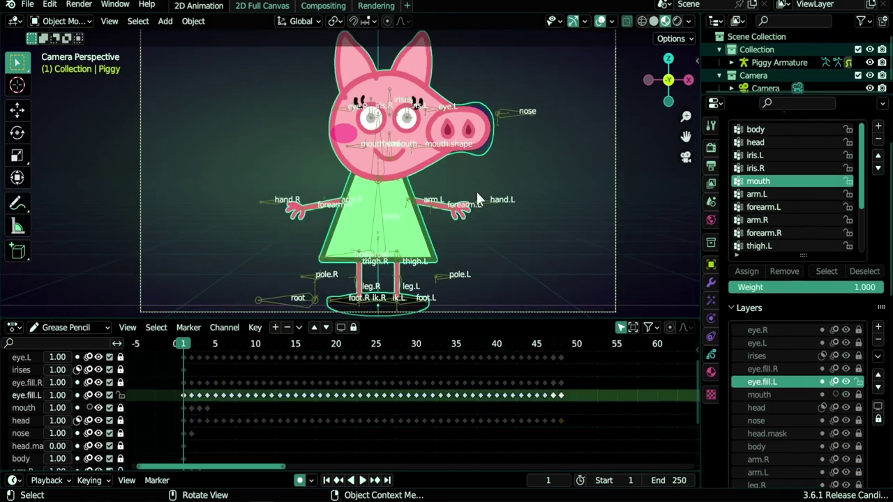
Step: Switch Piggy to Weight Paint mode and make the body layer and the body vertex group active
key("ctrl+Tab")
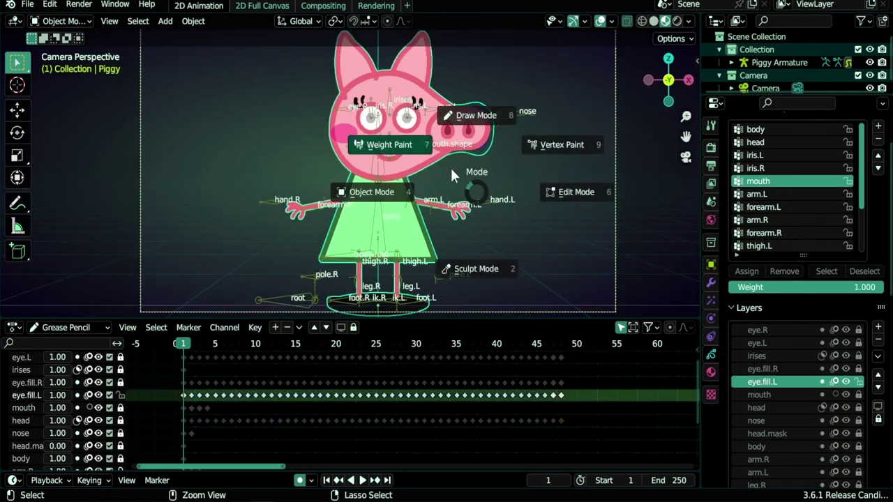
left_click(391, 148)
scroll(820, 390, "down", 3)
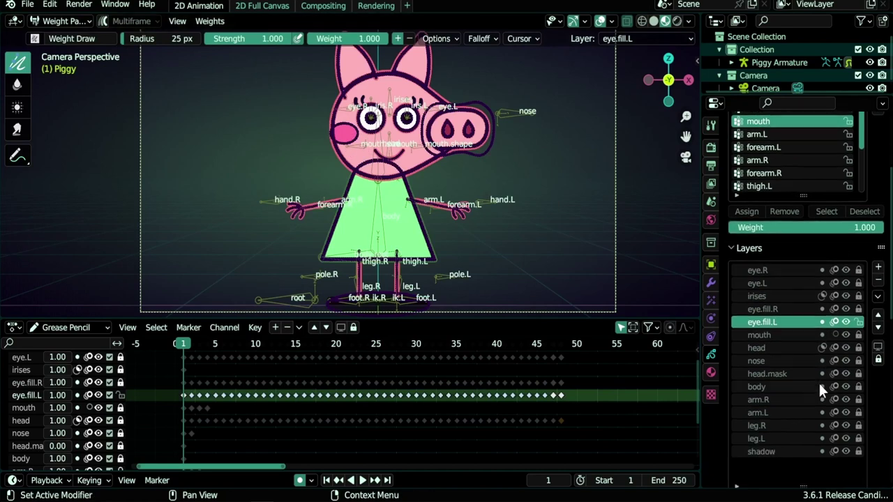
left_click(767, 388)
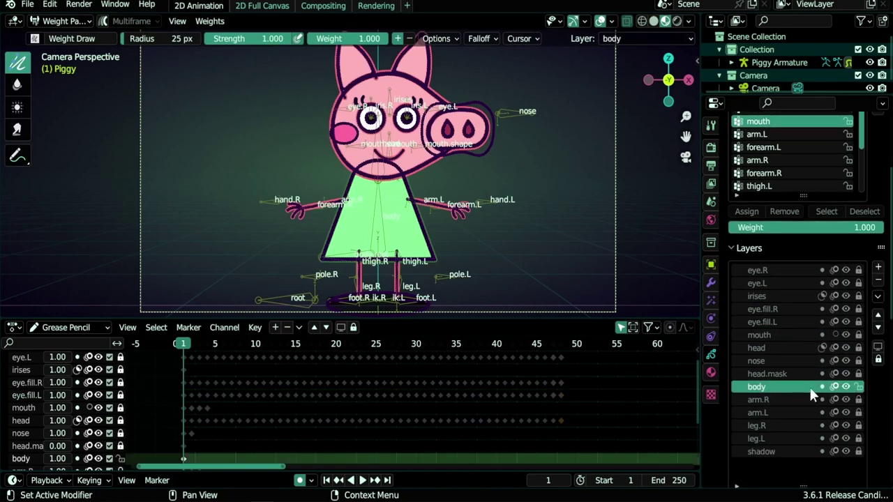
scroll(809, 387, "up", 4)
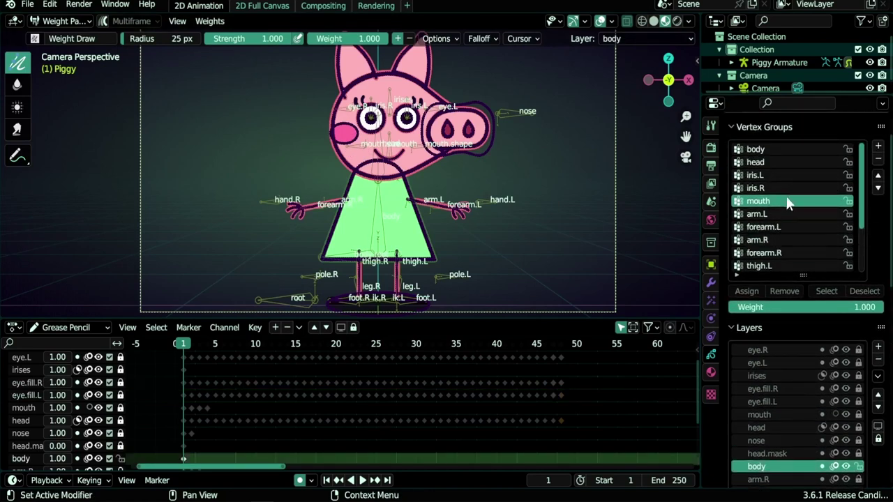
left_click(760, 149)
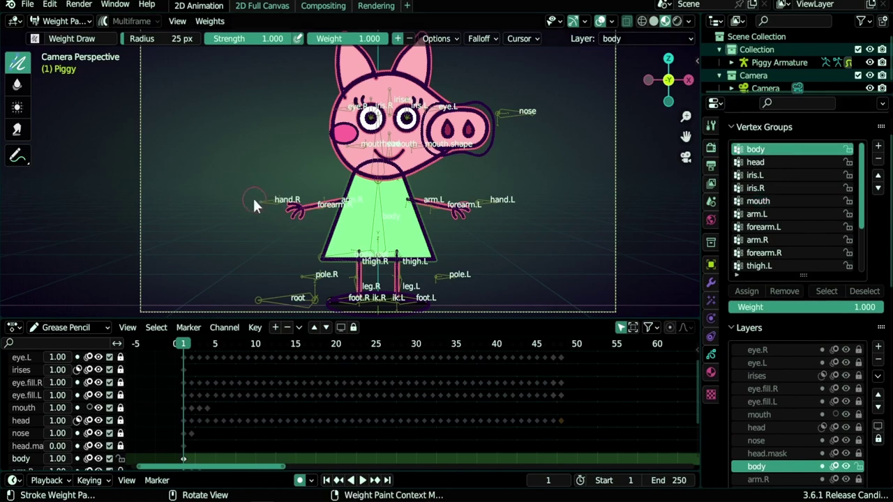
Step: Paint weight 1.000 over the entire dress outline in the body vertex group and compare it with the head group
scroll(342, 201, "up", 2)
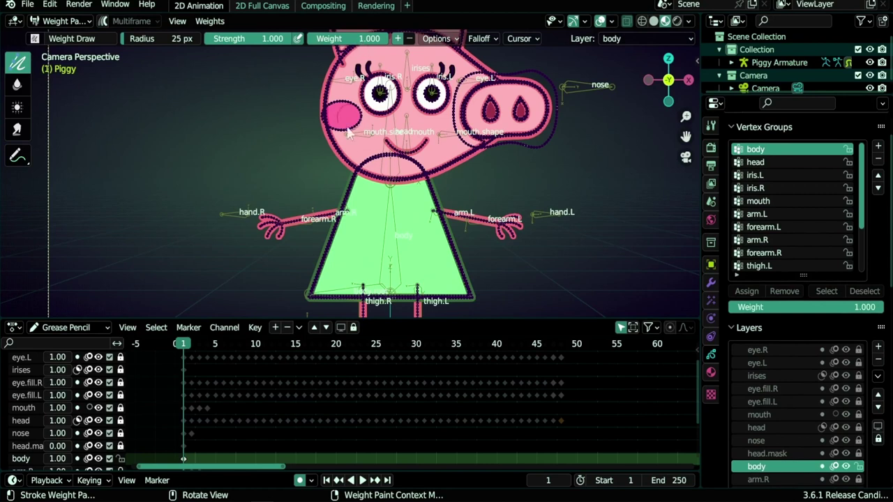
mouse_move(349, 194)
left_mouse_down()
mouse_move(357, 171)
mouse_move(418, 169)
mouse_move(446, 230)
mouse_move(457, 301)
mouse_move(312, 305)
mouse_move(349, 196)
left_mouse_up()
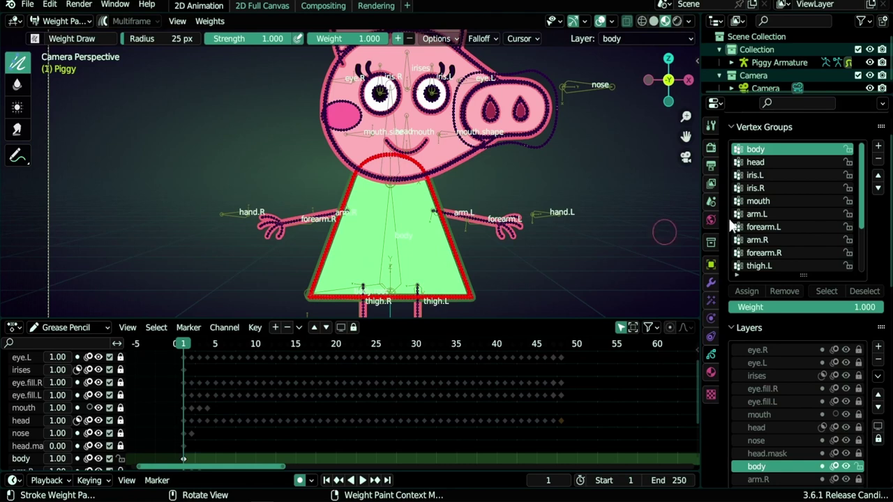
left_click(761, 163)
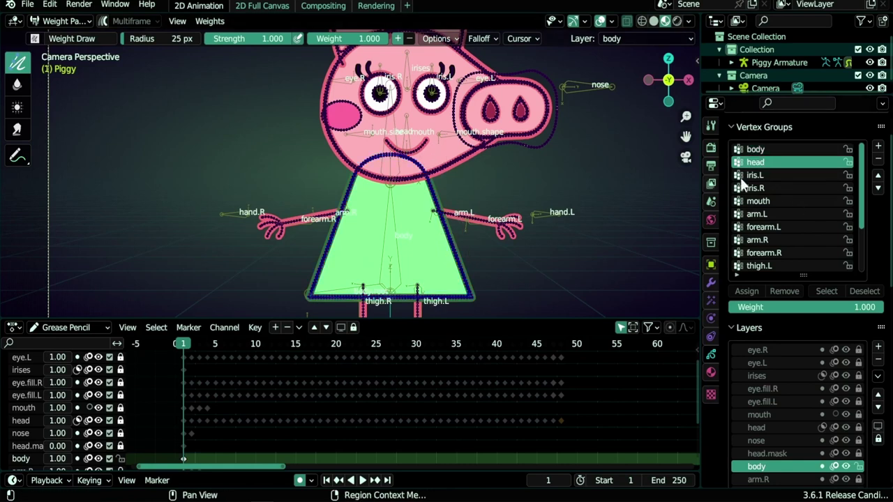
left_click(755, 150)
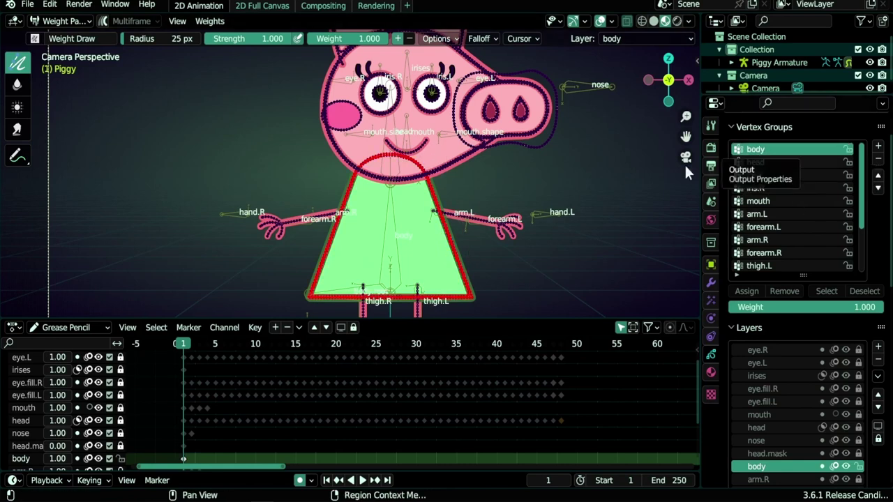
Step: Switch Piggy to Edit Mode and make the head vertex group active
mouse_move(437, 224)
middle_mouse_down("shift")
mouse_move(437, 237)
mouse_move(423, 224)
middle_mouse_up("shift")
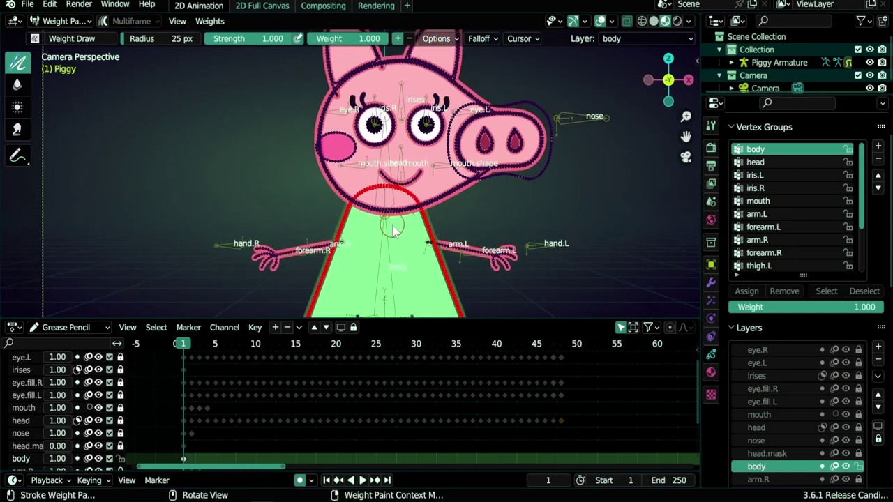
key("ctrl+Tab")
left_click(460, 227)
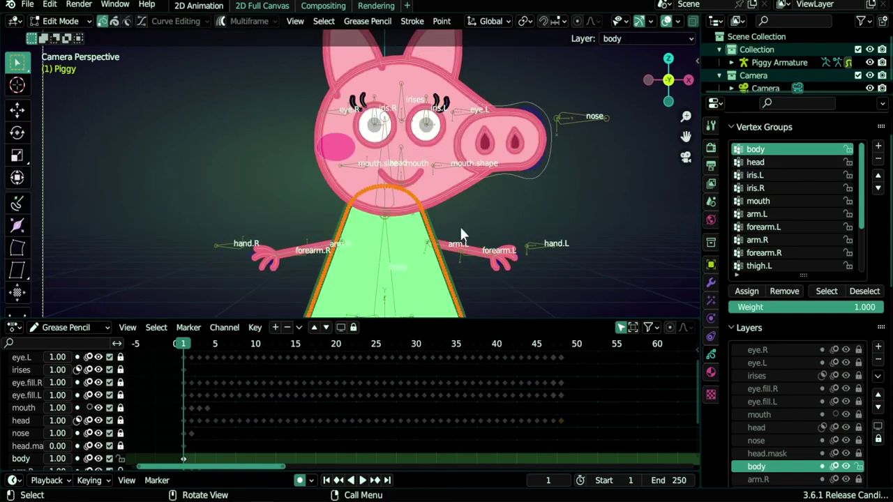
scroll(427, 200, "up", 3)
middle_click_drag(427, 200, 320, 292, "shift")
scroll(381, 213, "down", 1)
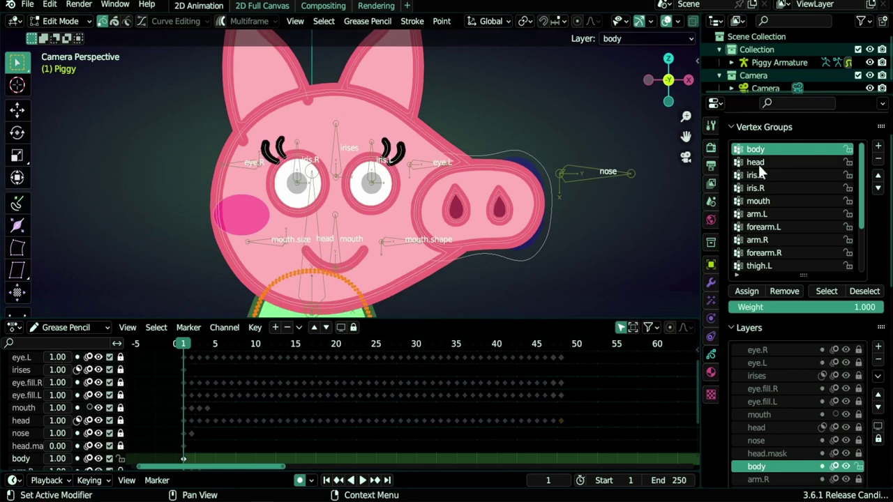
left_click(789, 160)
scroll(281, 204, "down", 1)
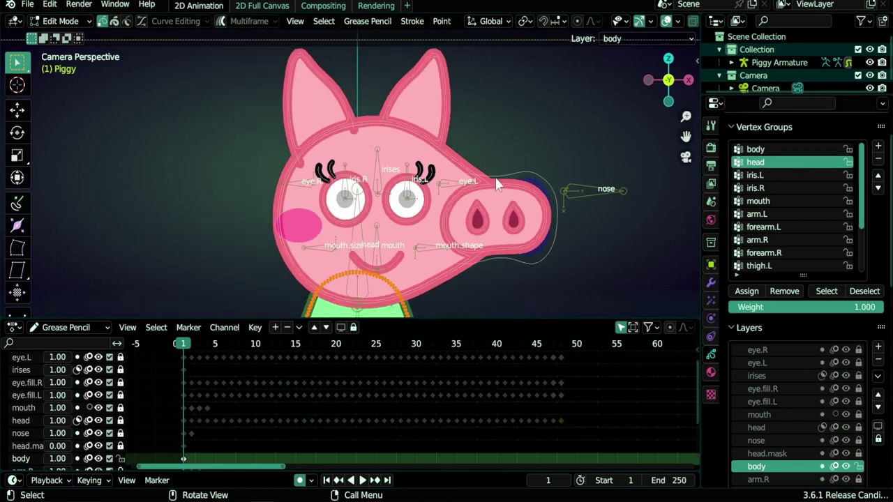
Step: Make eye.R the active layer and unlock the eye.L, eye.fill.R, eye.fill.L, head, nose and head.mask layers
scroll(779, 416, "up", 2)
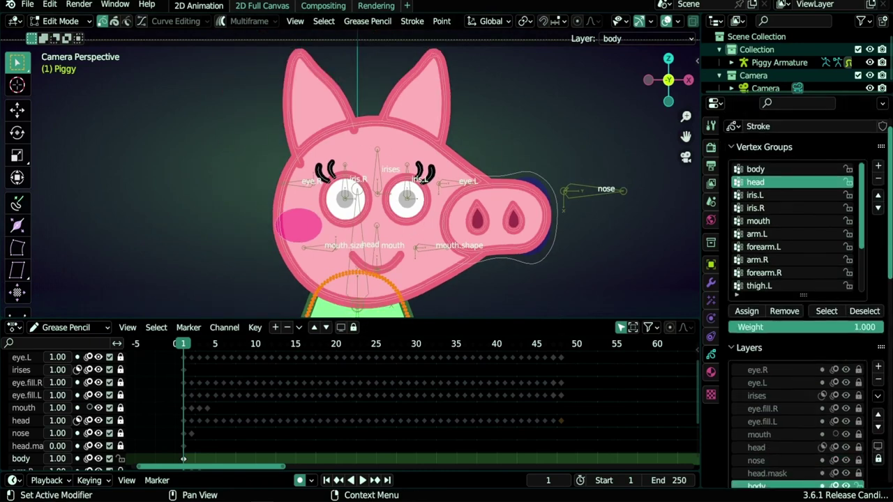
scroll(777, 408, "down", 2)
left_click(764, 351)
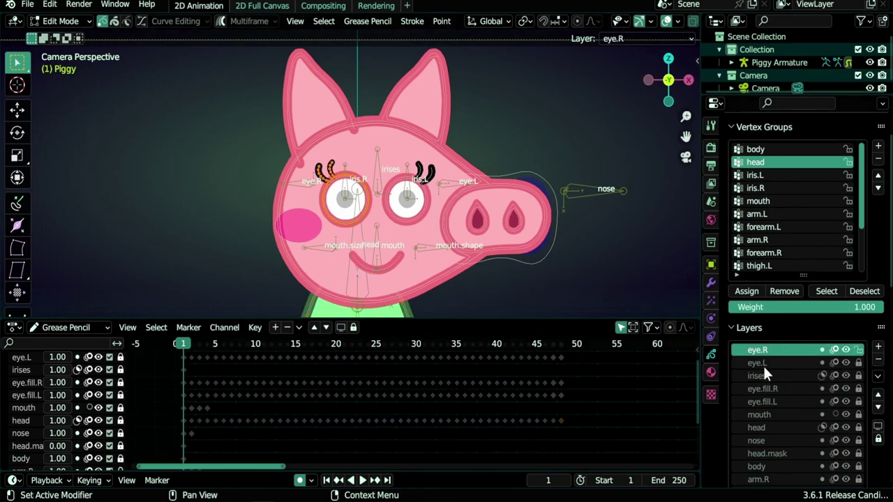
left_click(858, 362)
scroll(806, 375, "down", 2)
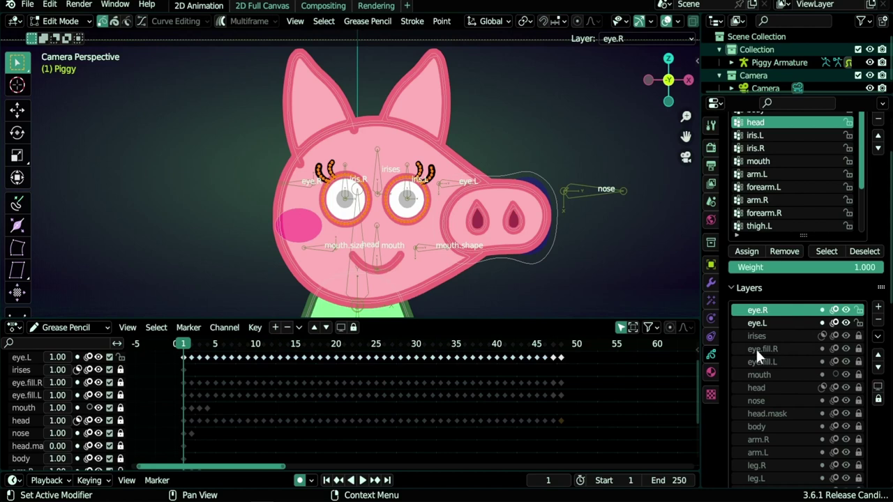
left_click(859, 349)
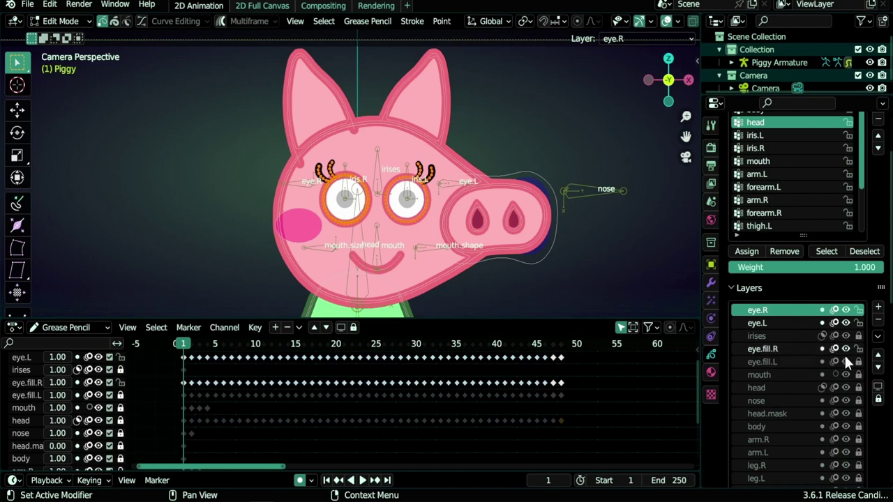
left_click(859, 362)
scroll(771, 358, "down", 1)
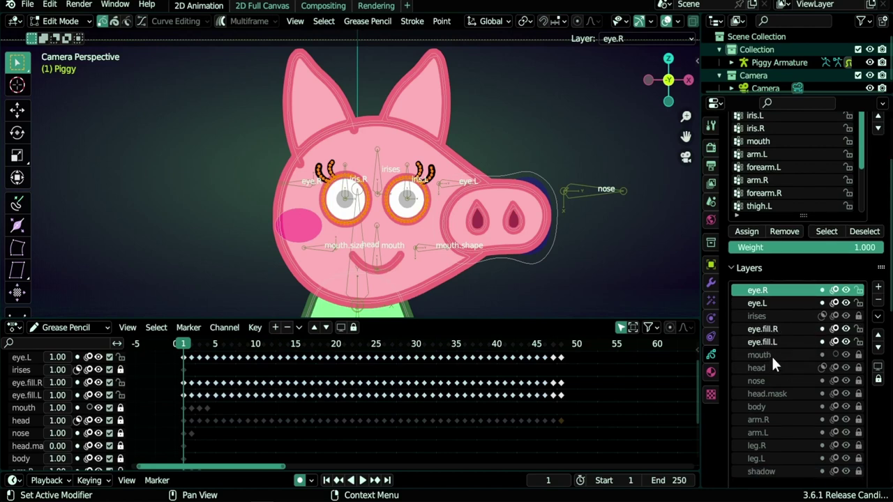
left_click(858, 367)
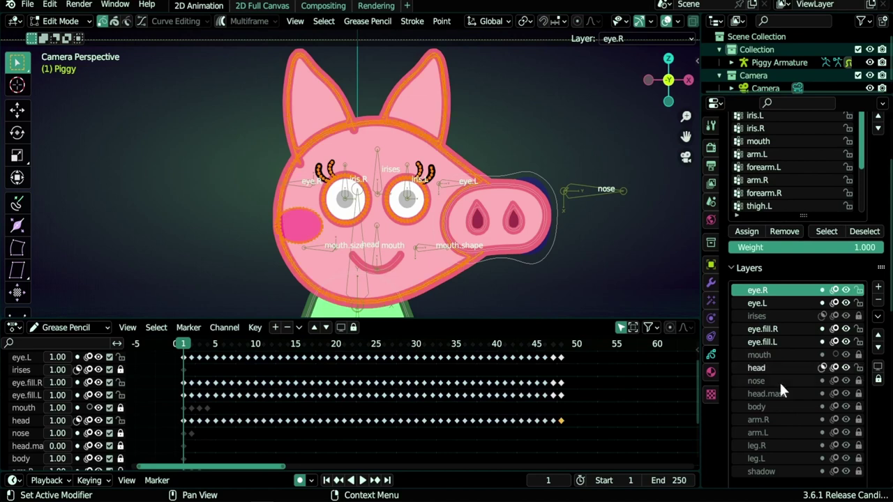
left_click(857, 382)
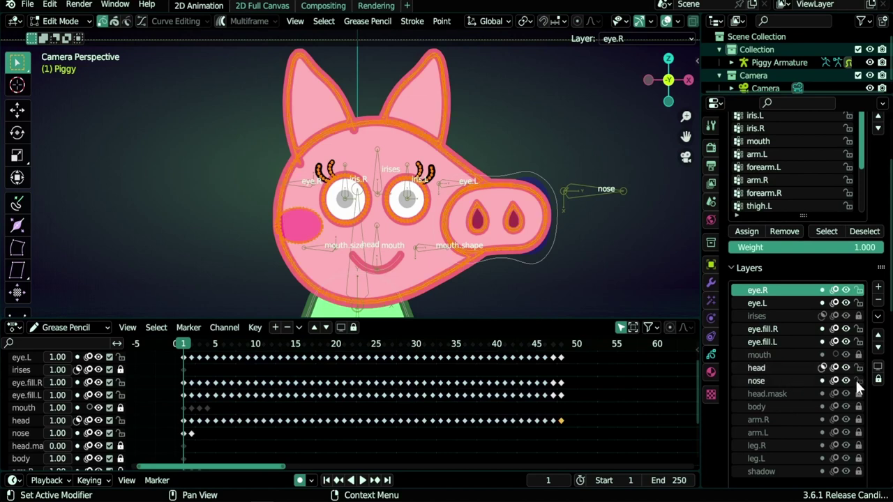
left_click(552, 265)
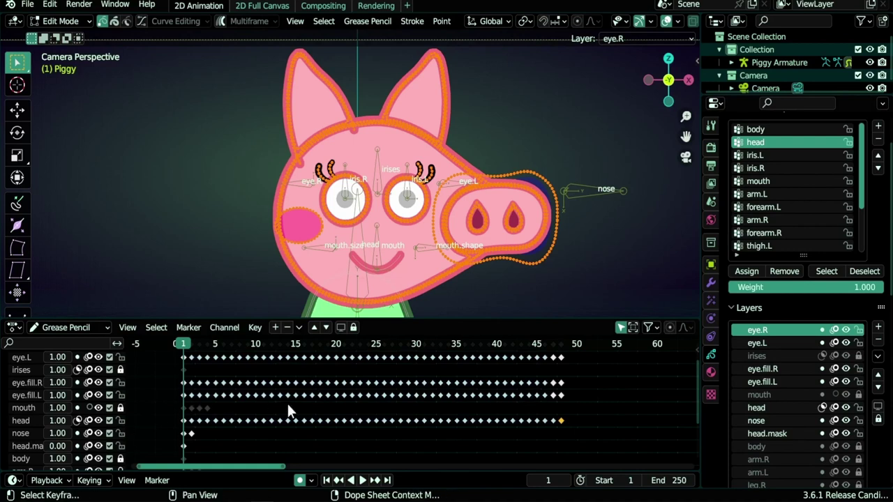
Step: Assign the unlocked layers' strokes on all keyframes to the head vertex group with weight 1.000, using multiframe editing
key("a")
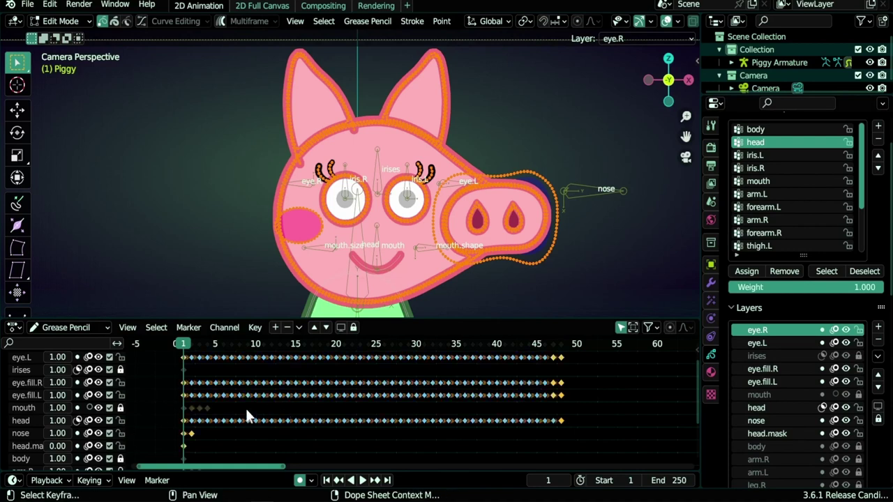
mouse_move(247, 409)
middle_mouse_down()
mouse_move(265, 466)
mouse_move(279, 409)
mouse_move(271, 469)
middle_mouse_up()
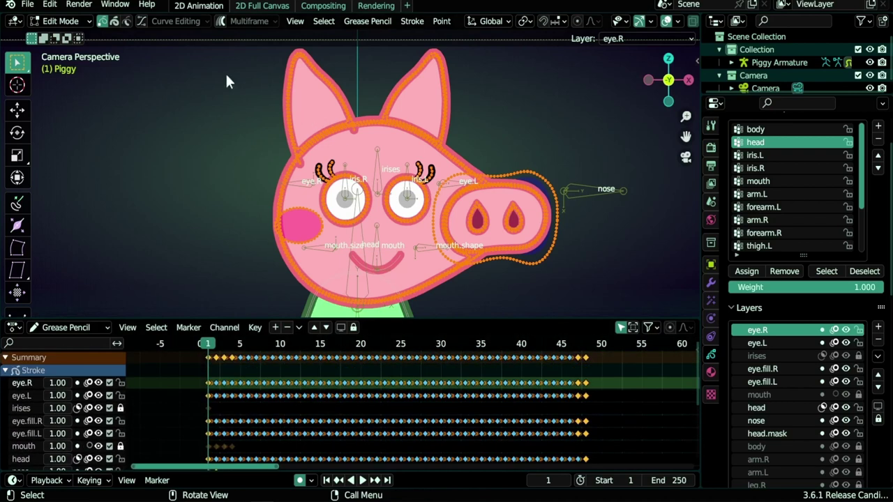
left_click(221, 20)
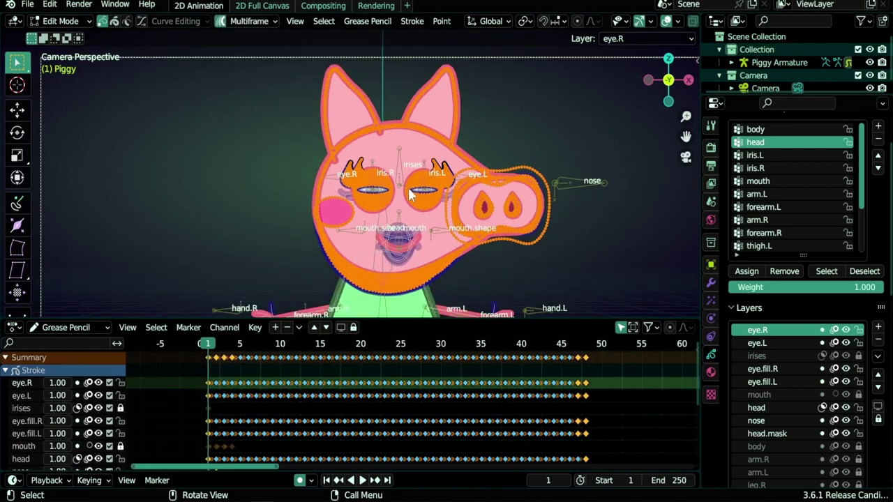
scroll(412, 194, "up", 6)
scroll(423, 187, "down", 4)
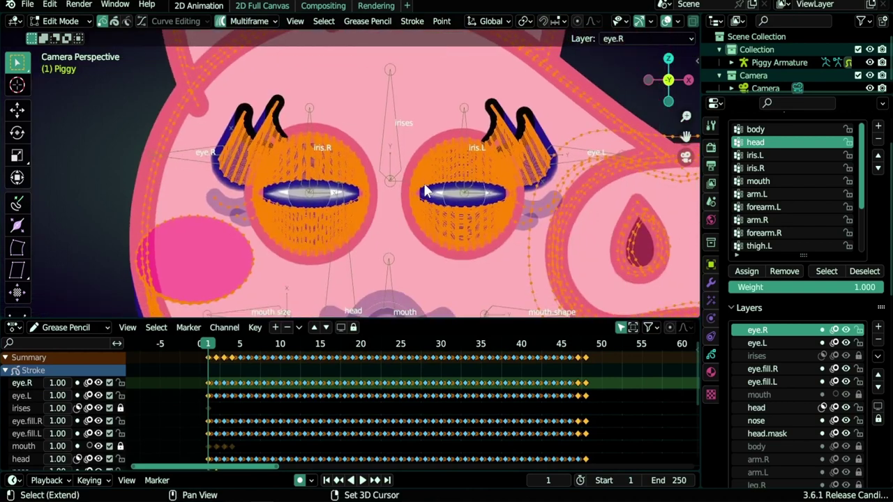
scroll(422, 187, "down", 1)
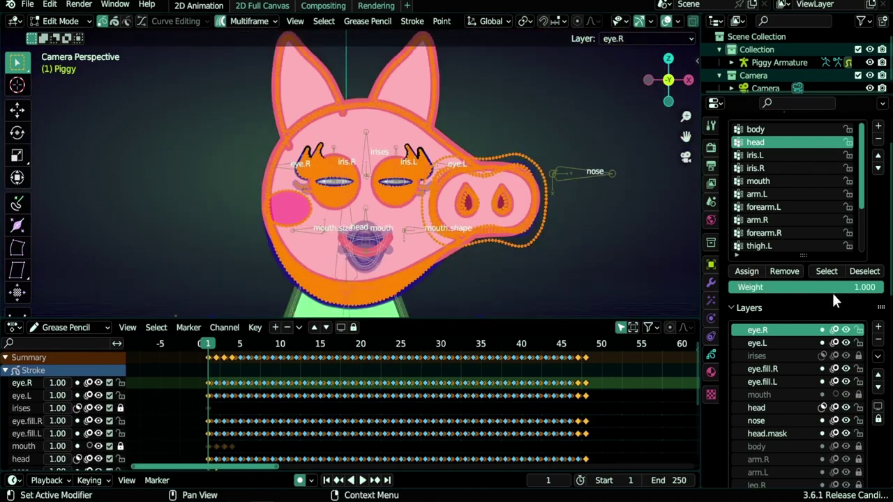
left_click_drag(808, 285, 884, 285)
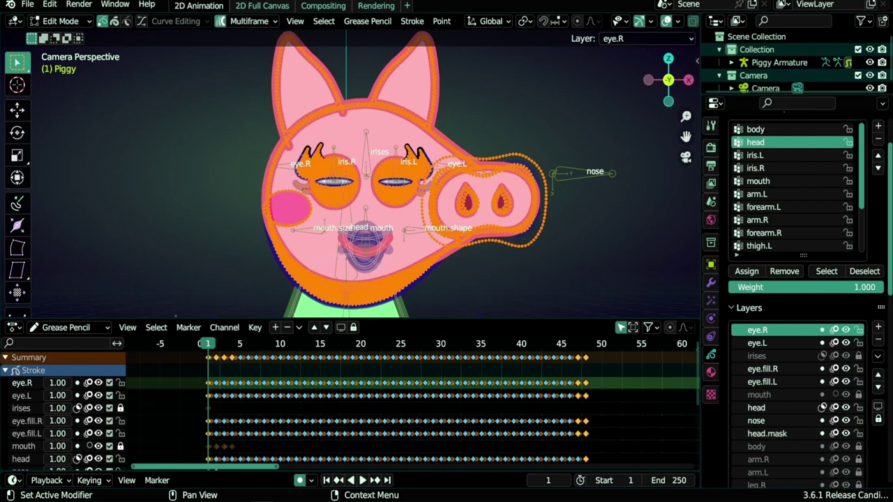
left_click(751, 273)
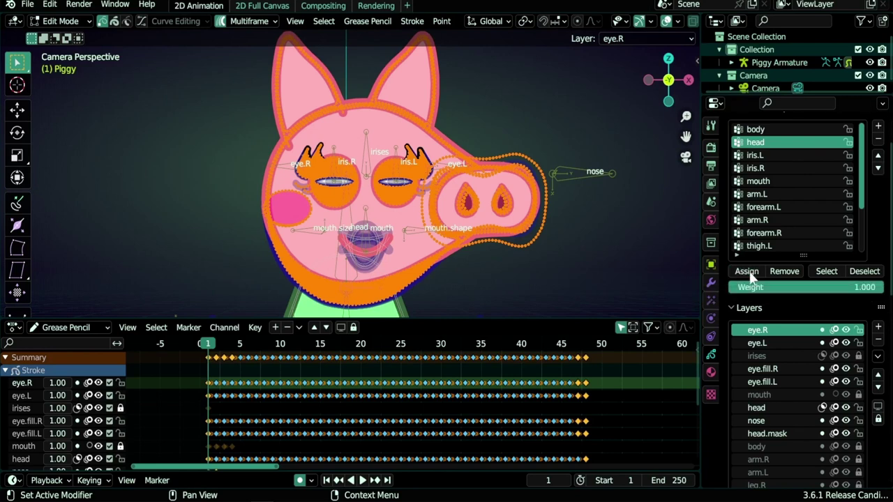
Step: In the irises layer, assign the left iris stroke to the iris.L vertex group and the right one to iris.R
left_click(762, 156)
scroll(803, 415, "up", 2)
scroll(803, 410, "down", 1)
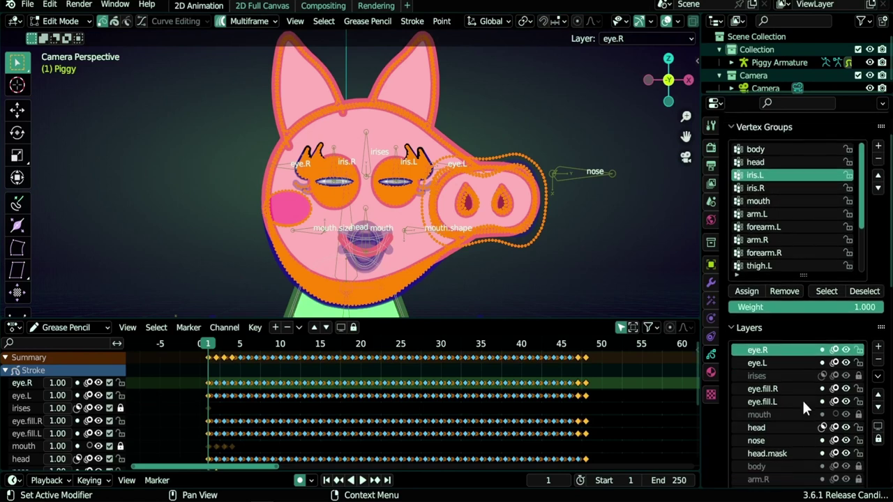
left_click(761, 377)
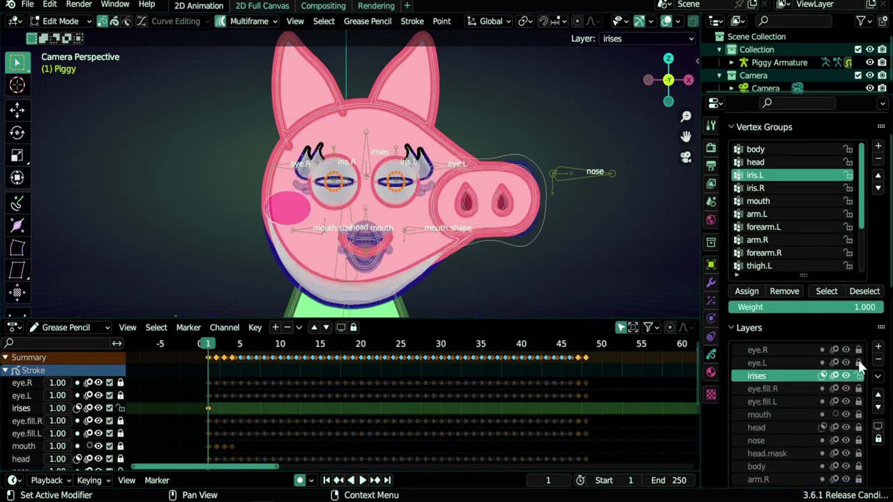
scroll(499, 153, "up", 7)
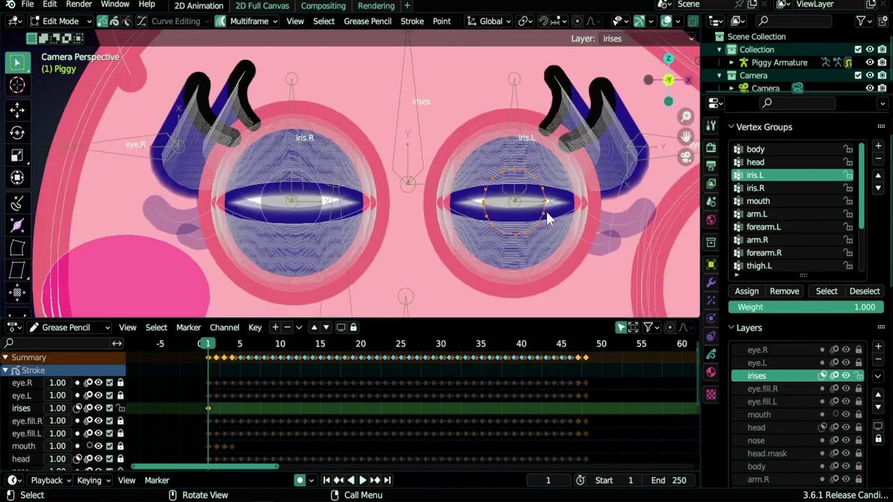
left_click(761, 191)
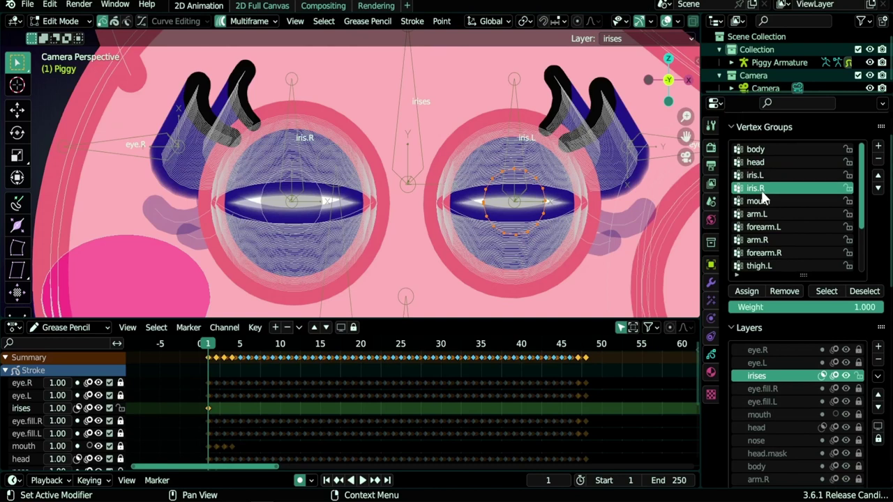
left_click(268, 180)
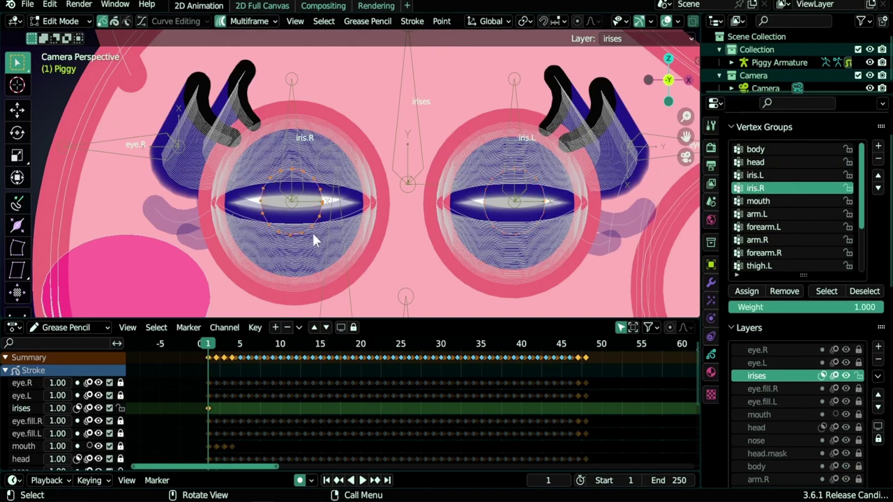
Step: Assign the mouth layer's strokes on all its keyframes to the mouth vertex group
left_click(767, 200)
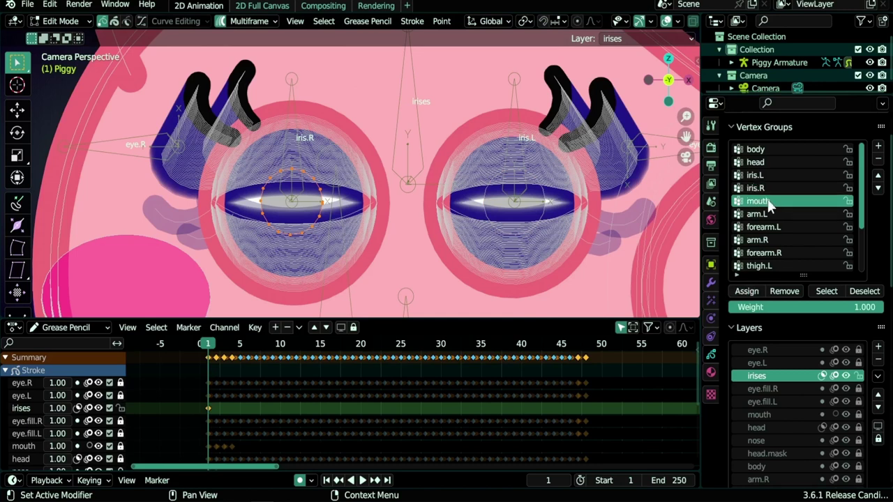
left_click(778, 415)
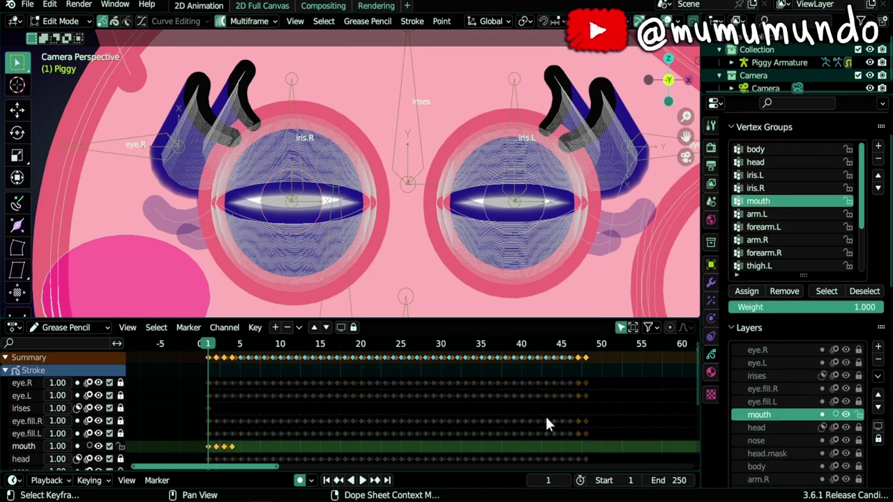
scroll(253, 416, "down", 2)
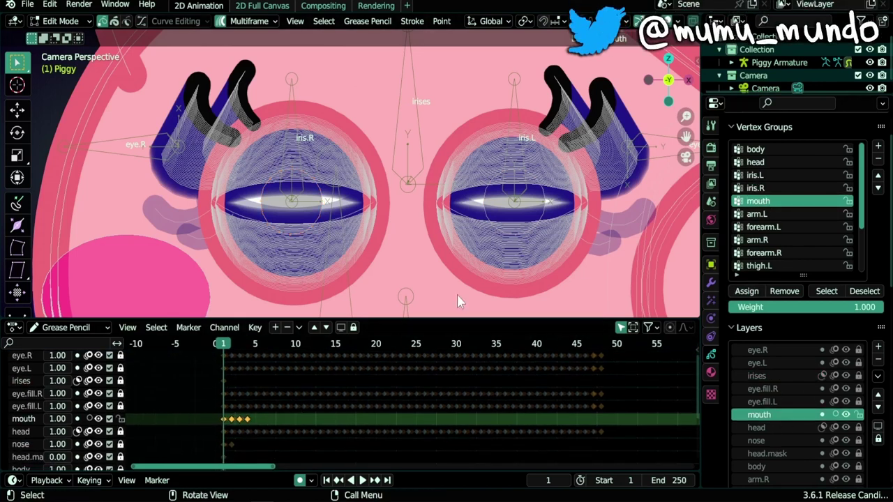
middle_click_drag(455, 279, 476, 76, "shift")
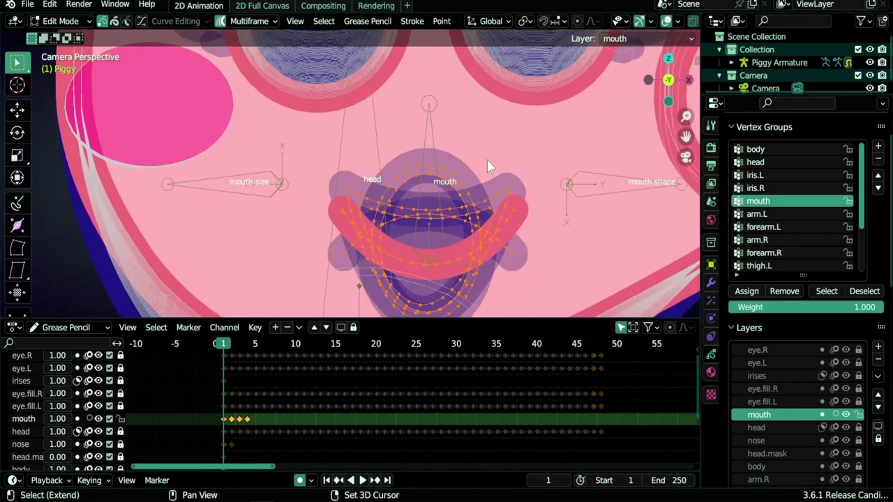
middle_click_drag(506, 214, 490, 144, "shift")
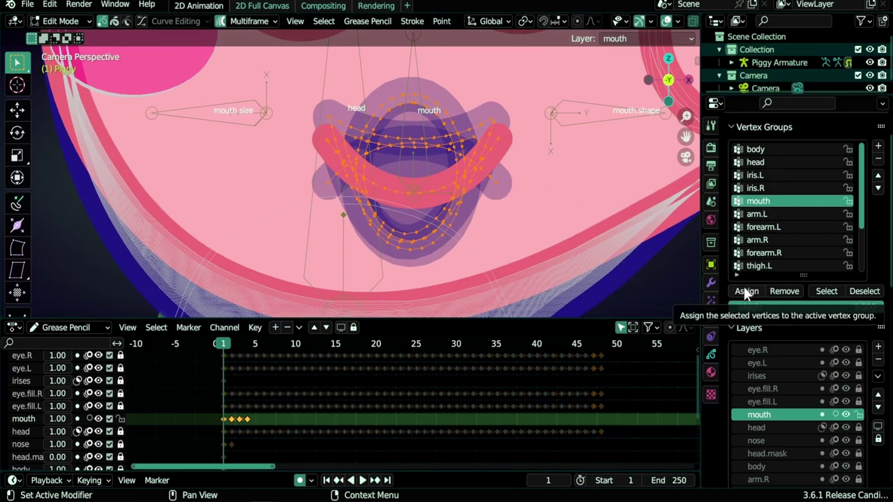
Step: Assign the arm.L layer's points from the shoulder to the elbow to the arm.L vertex group with weight 1.000
left_click(770, 215)
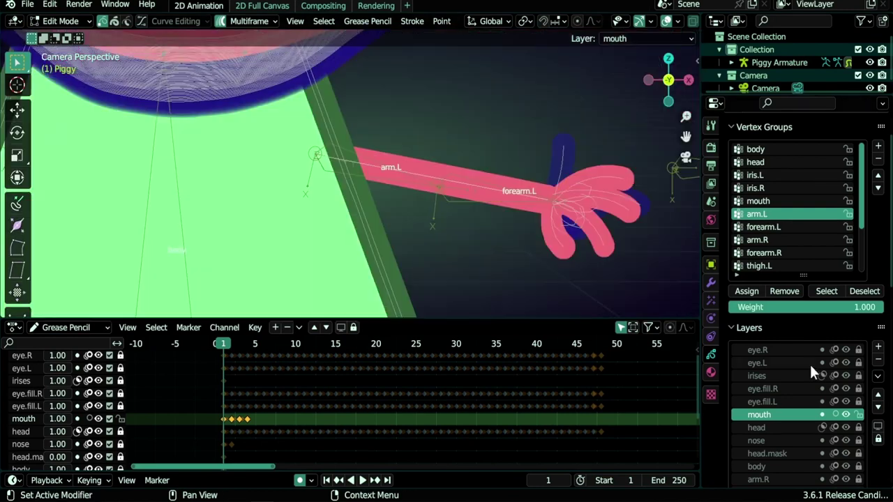
scroll(804, 417, "down", 2)
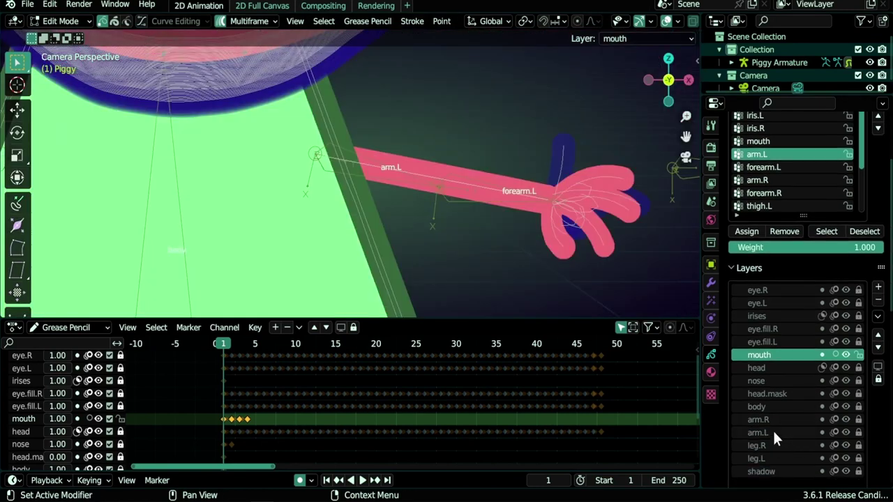
left_click(773, 431)
middle_click_drag(515, 250, 466, 277, "shift")
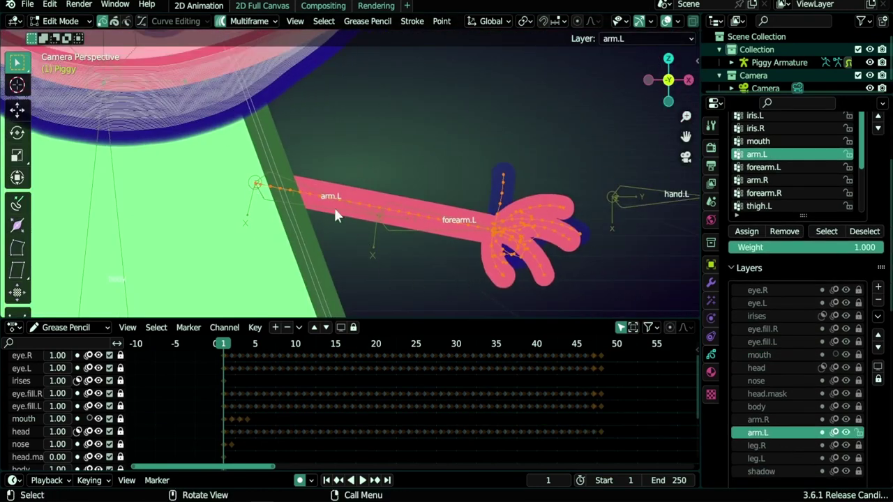
scroll(280, 257, "up", 3)
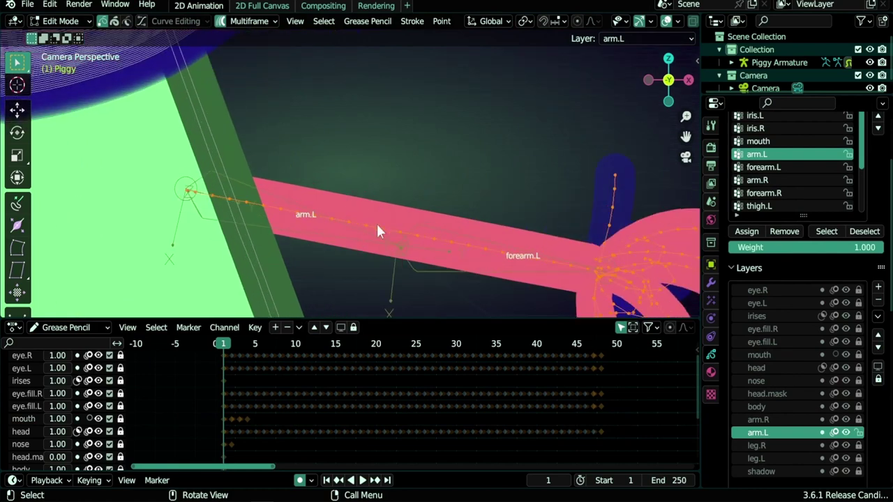
scroll(389, 267, "up", 2)
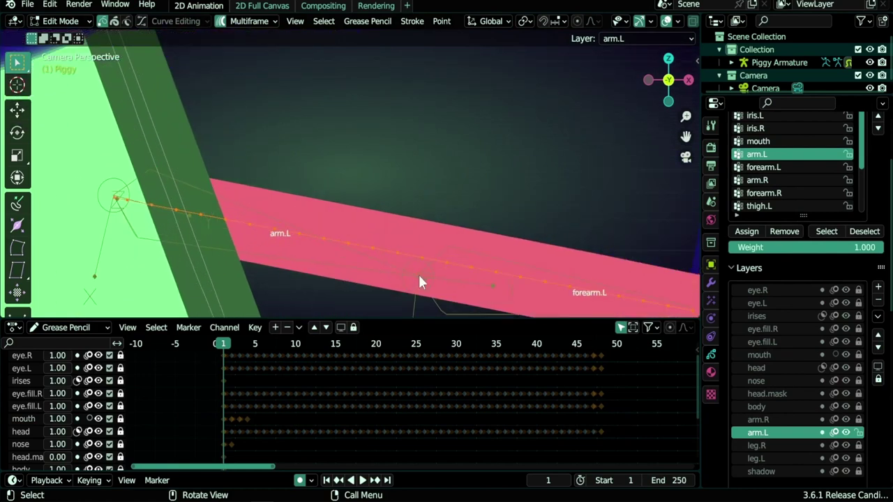
scroll(395, 273, "down", 2)
left_click_drag(214, 131, 408, 279)
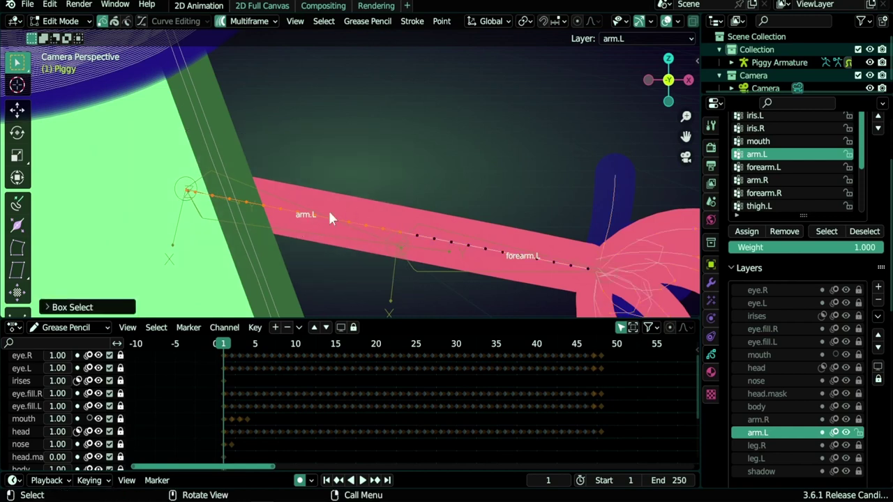
left_click(745, 233)
Step: Assign the arm.L layer's points from the elbow through the hand to the forearm.L vertex group, with multiframe editing on
scroll(447, 279, "down", 2)
middle_click_drag(296, 422, 319, 339)
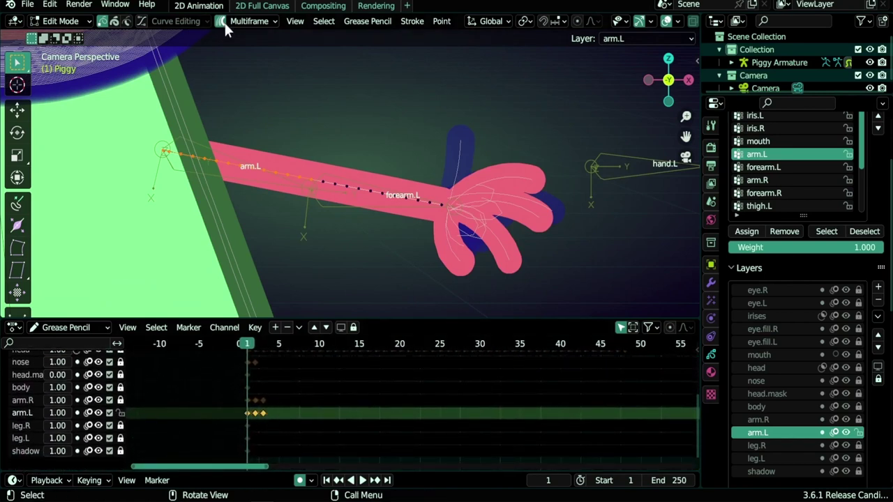
left_click(772, 167)
mouse_move(608, 296)
left_mouse_down()
mouse_move(494, 237)
mouse_move(381, 115)
mouse_move(307, 96)
left_mouse_up()
scroll(293, 201, "up", 4)
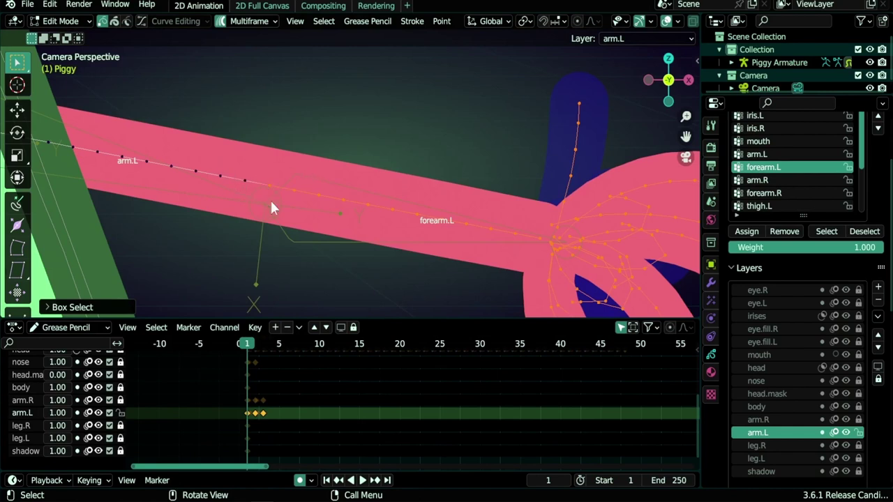
scroll(270, 199, "down", 3)
left_click(747, 235)
Step: Assign the arm.R layer's points from the shoulder to the elbow to the arm.R vertex group with weight 1.000
left_click(757, 180)
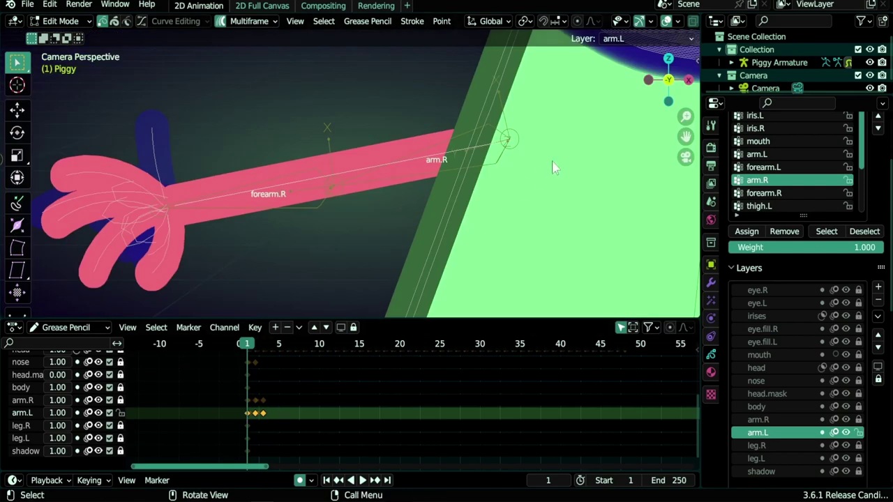
left_click_drag(554, 166, 670, 294)
left_click(754, 421)
left_click_drag(496, 72, 325, 251)
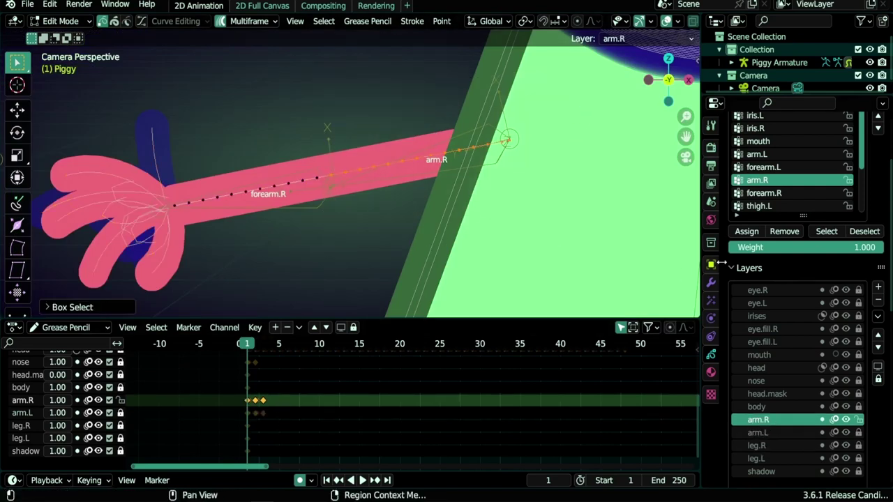
left_click(755, 234)
Step: Move the body layer below the arm.R layer and make arm.R the active layer
left_click(765, 408)
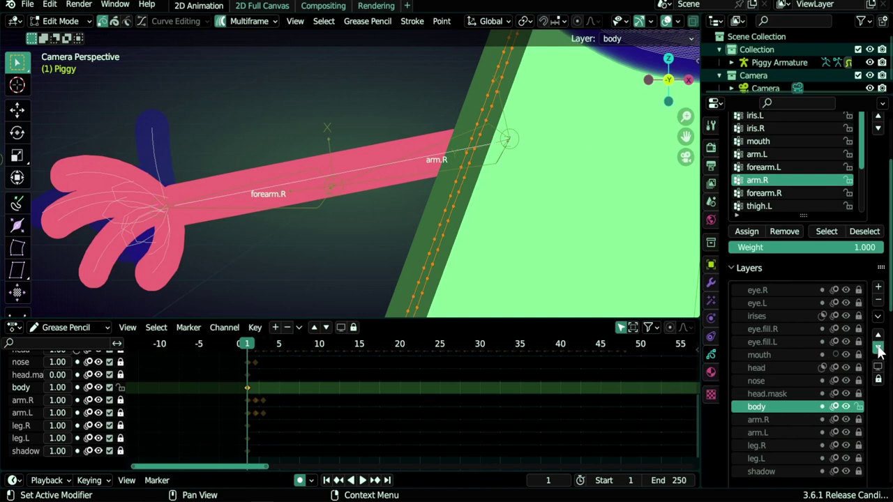
left_click(879, 349)
left_click(772, 406)
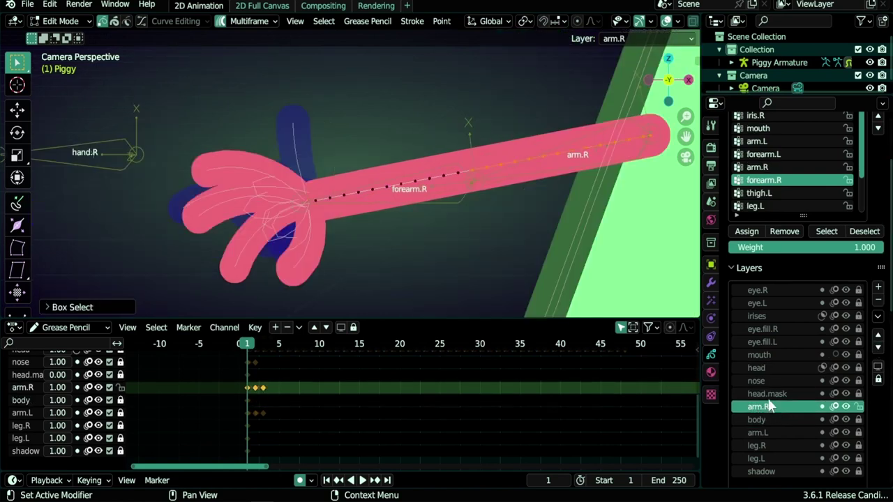
Step: Assign the arm.R layer's points from the elbow through the hand to the forearm.R vertex group, with multiframe editing on
mouse_move(143, 80)
left_mouse_down()
mouse_move(382, 293)
mouse_move(477, 298)
left_mouse_up()
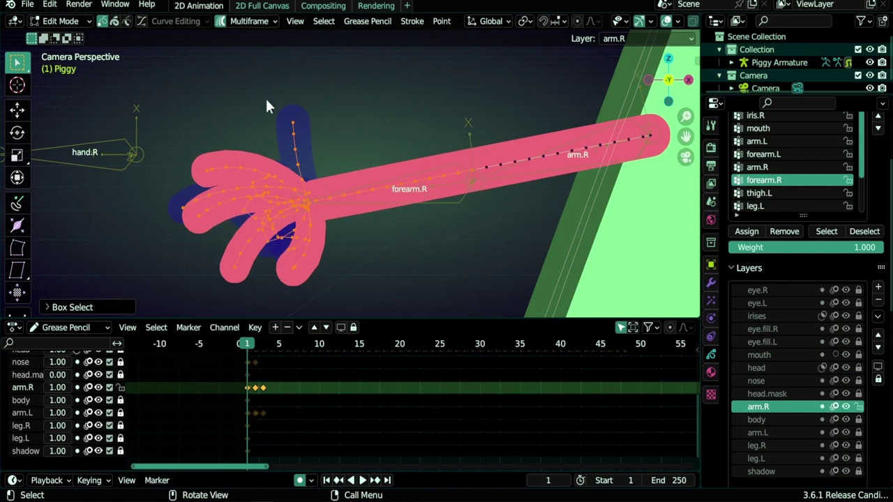
mouse_move(190, 75)
left_mouse_down()
mouse_move(256, 254)
mouse_move(477, 295)
left_mouse_up()
scroll(189, 226, "up", 4)
middle_click_drag(101, 251, 224, 209, "shift")
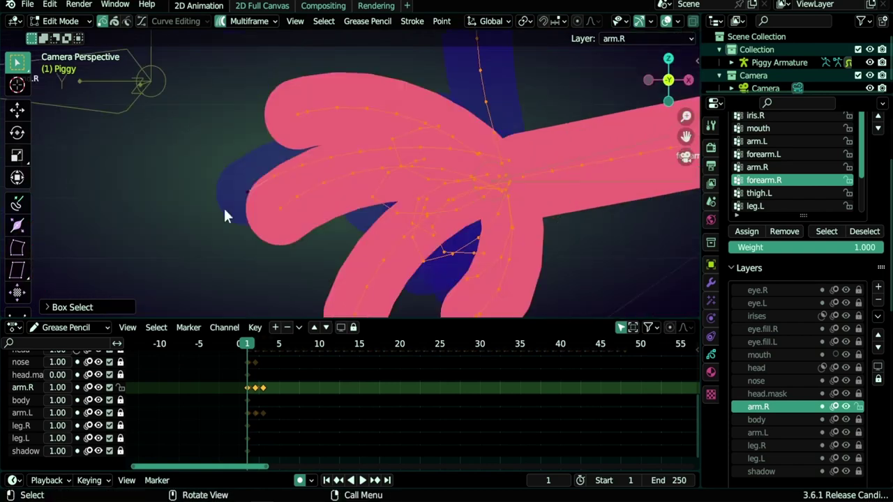
scroll(280, 194, "down", 6)
middle_click_drag(320, 189, 247, 224, "shift")
scroll(293, 229, "up", 2)
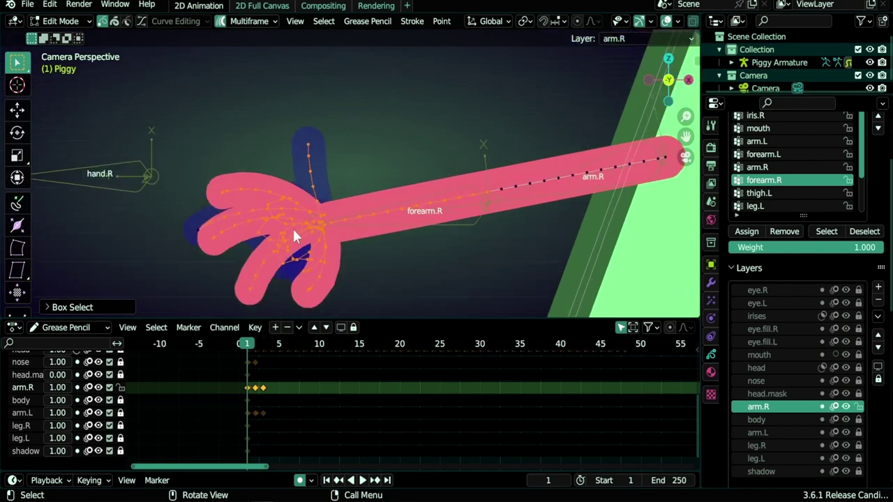
middle_click_drag(292, 244, 275, 221, "shift")
left_click_drag(157, 73, 478, 295)
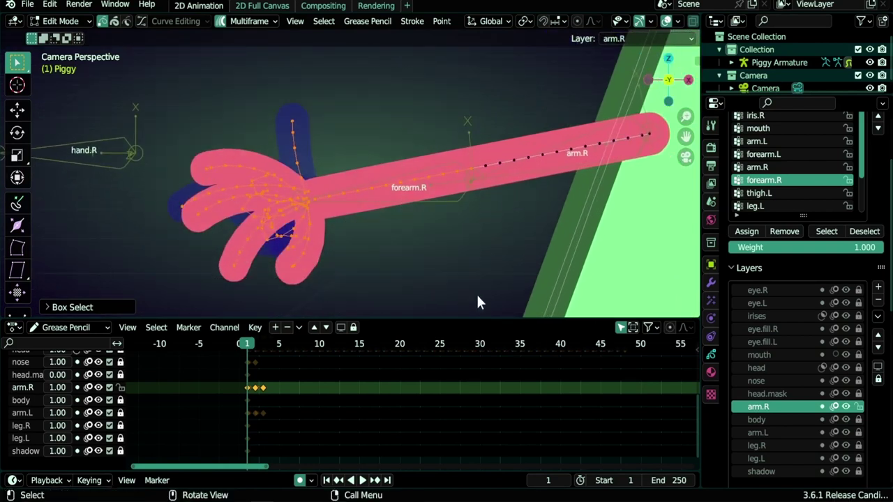
left_click(752, 231)
Step: Make leg.L the active grease pencil layer for weighting the character's left leg
scroll(558, 212, "down", 6)
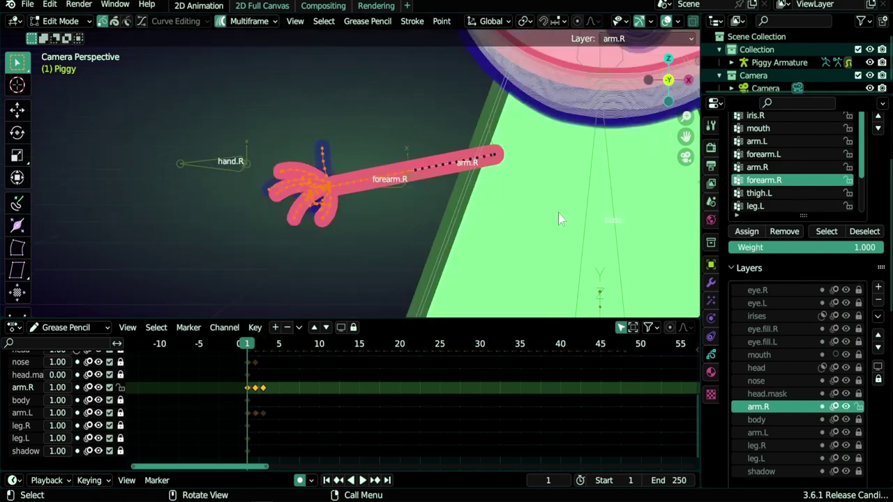
middle_click_drag(590, 264, 405, 106, "shift")
scroll(413, 134, "up", 4)
scroll(783, 399, "down", 2)
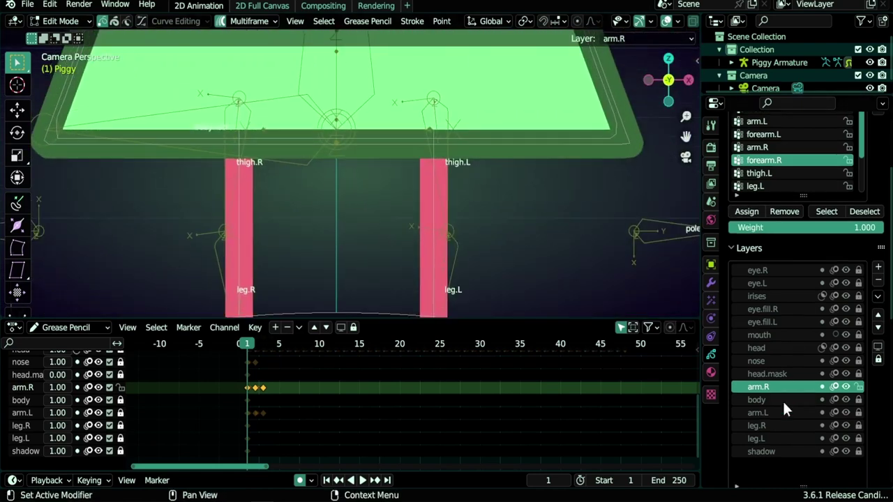
left_click(775, 407)
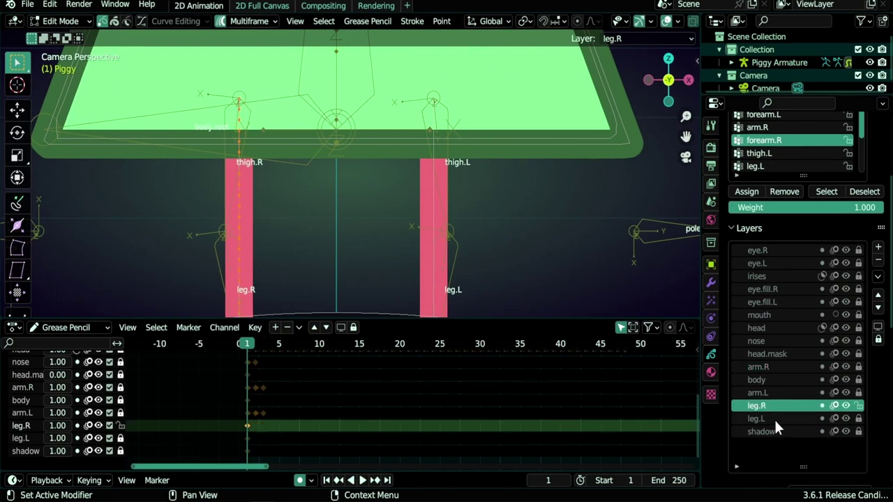
left_click(775, 419)
left_click(774, 408)
left_click(773, 422)
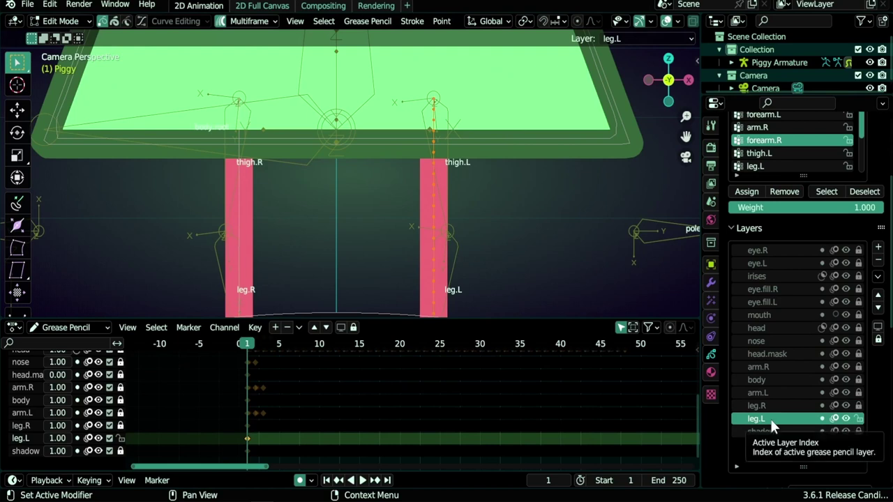
Step: Try assigning the leg.L layer's thigh points to the leg.L vertex group, remove them from it and clear the selection
middle_click_drag(383, 75, 569, 262)
mouse_move(405, 126)
left_mouse_down()
mouse_move(565, 213)
mouse_move(572, 242)
left_mouse_up()
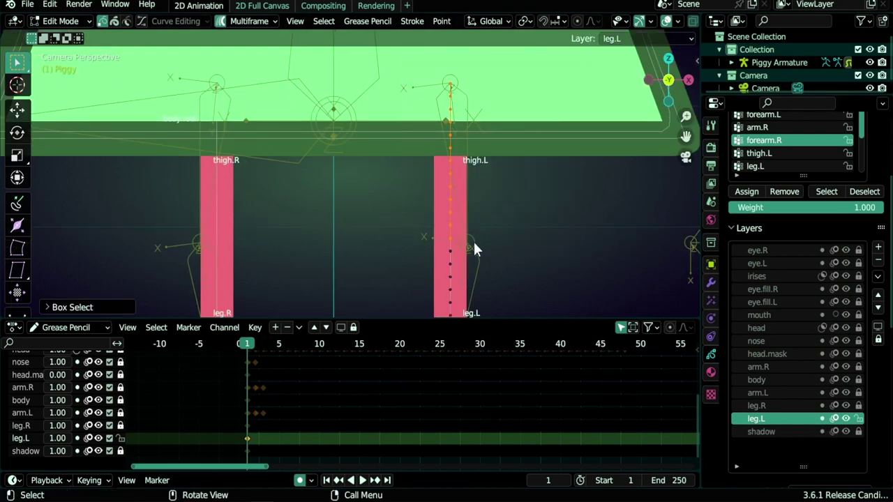
left_click_drag(804, 175, 802, 224)
left_click(760, 167)
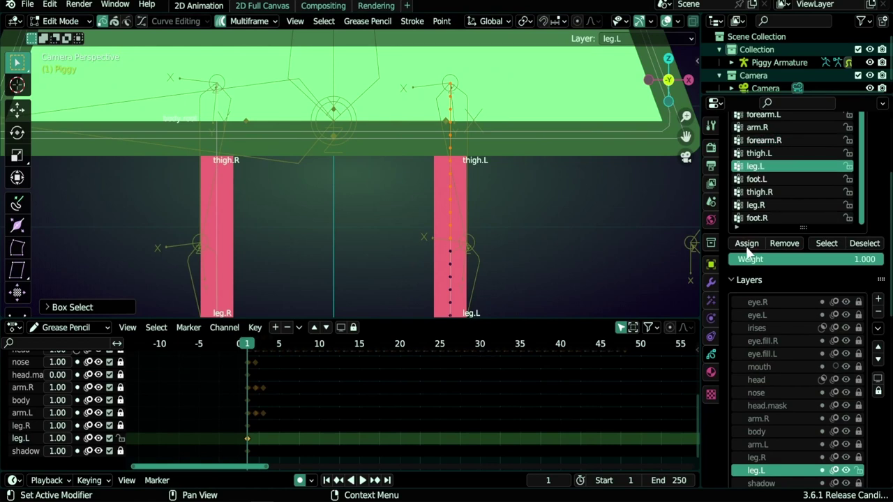
left_click(746, 244)
left_click(766, 155)
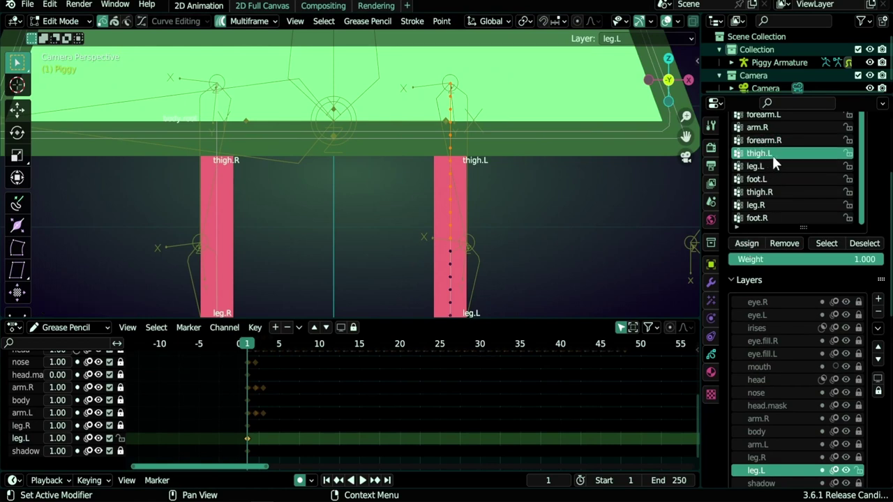
left_click(764, 167)
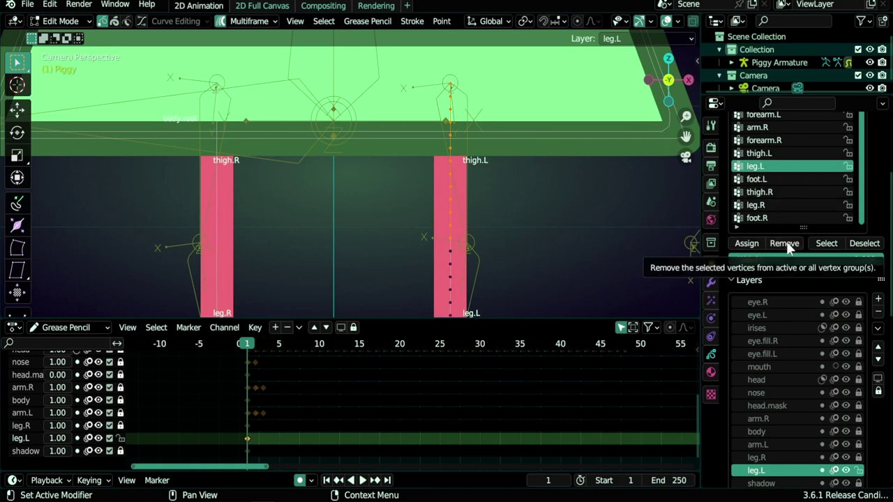
left_click(610, 252)
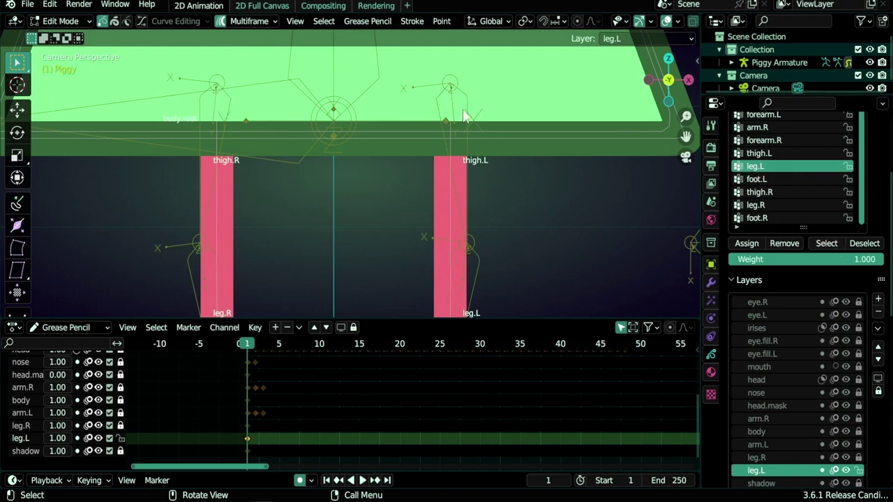
Step: Assign the leg.L layer's points from the hip to the knee to the thigh.L vertex group with weight 1.000
left_click(768, 153)
left_click_drag(401, 60, 534, 241)
left_click(747, 243)
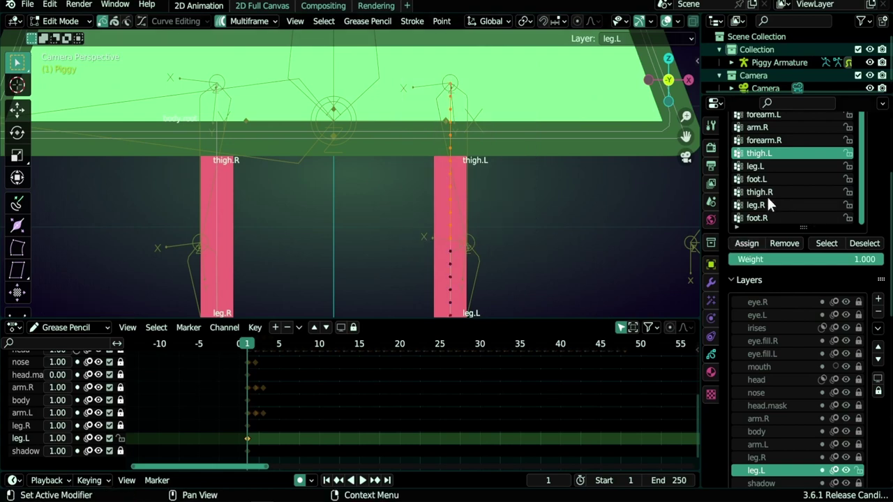
Step: Assign the leg.L layer's points from the knee to the ankle to the leg.L vertex group
left_click(757, 166)
middle_click_drag(531, 266, 434, 103, "shift")
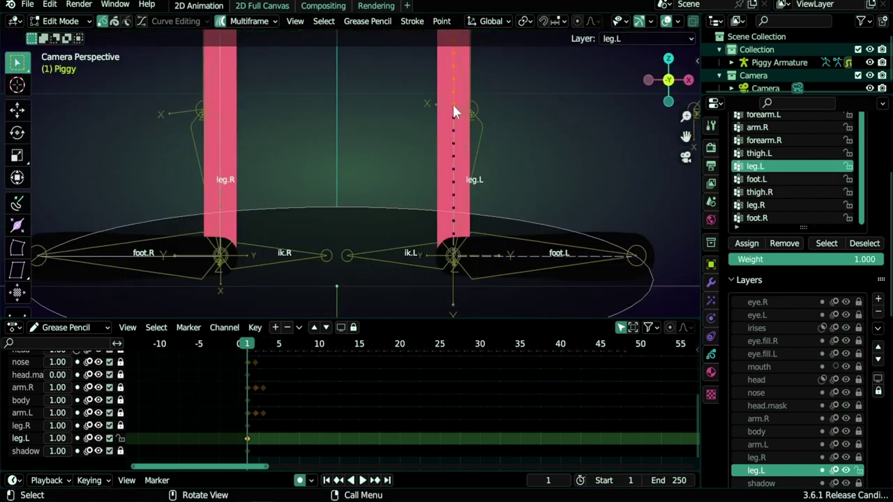
mouse_move(437, 98)
left_mouse_down()
mouse_move(471, 189)
mouse_move(463, 281)
left_mouse_up()
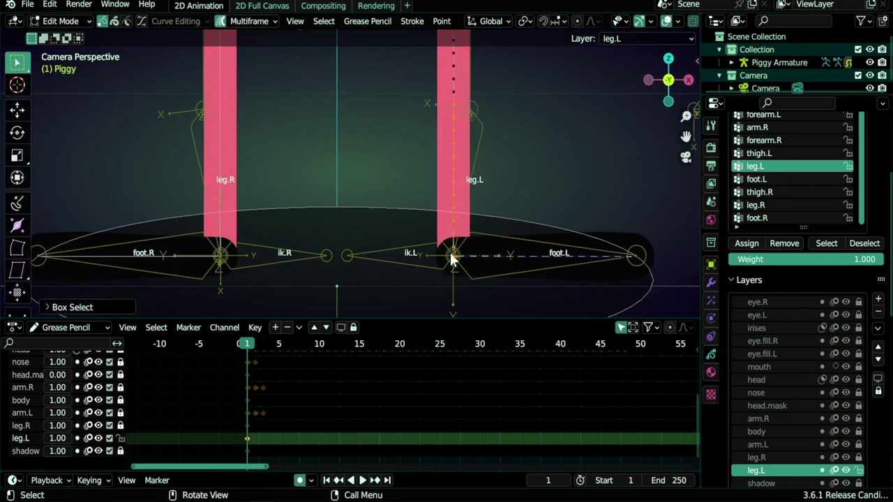
left_click(749, 246)
Step: Assign the leg.L layer's foot points to the foot.L vertex group
left_click(757, 179)
left_click_drag(660, 292, 431, 249)
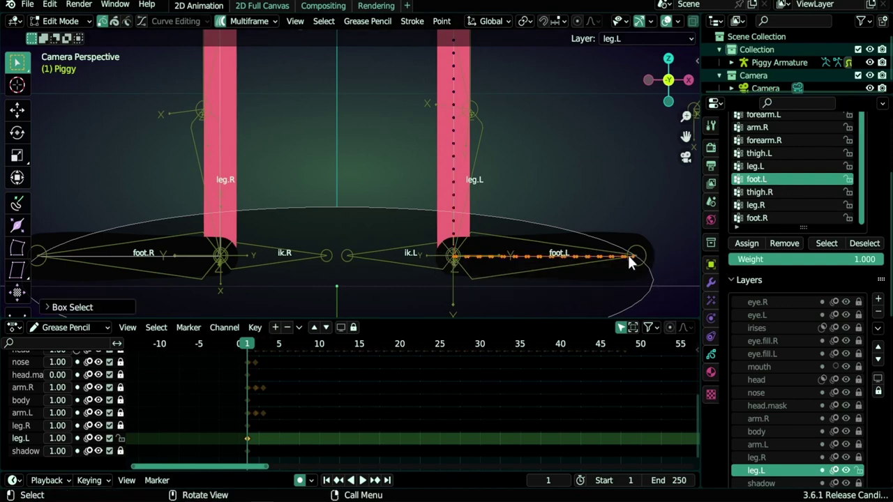
left_click(752, 243)
Step: Assign the leg.R layer's points from the hip to the knee to the thigh.R vertex group
left_click(776, 192)
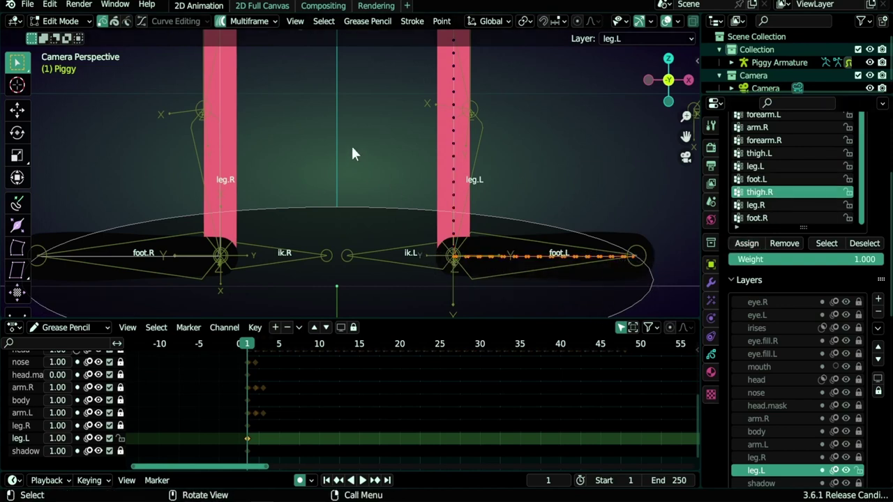
scroll(351, 144, "down", 3)
middle_click_drag(324, 122, 397, 185, "shift")
scroll(398, 185, "up", 2)
scroll(784, 407, "down", 3)
left_click(780, 399)
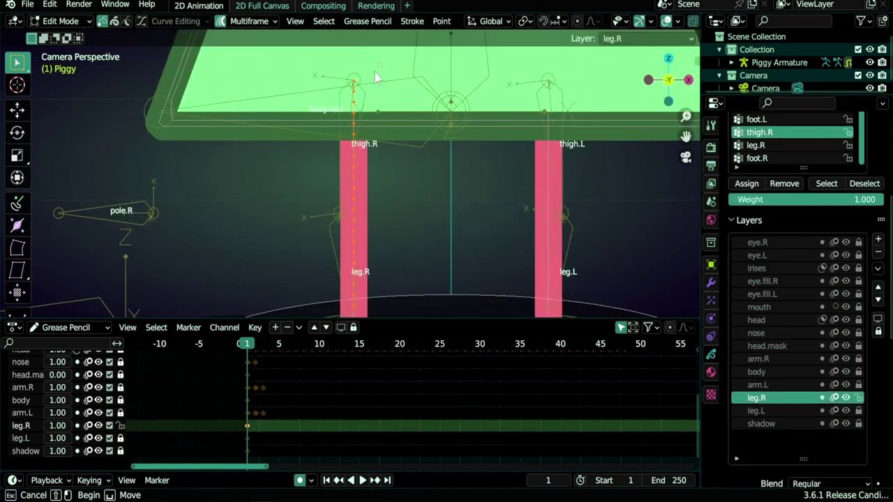
left_click_drag(383, 127, 309, 214)
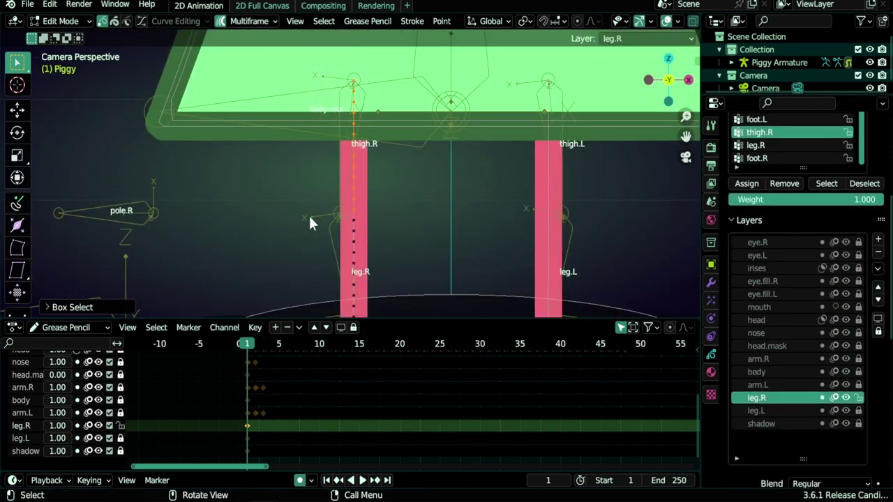
left_click(748, 186)
Step: Assign the leg.R layer's points from the knee to the ankle to the leg.R vertex group
left_click(766, 145)
middle_click_drag(405, 274, 432, 192, "shift")
scroll(431, 192, "up", 2)
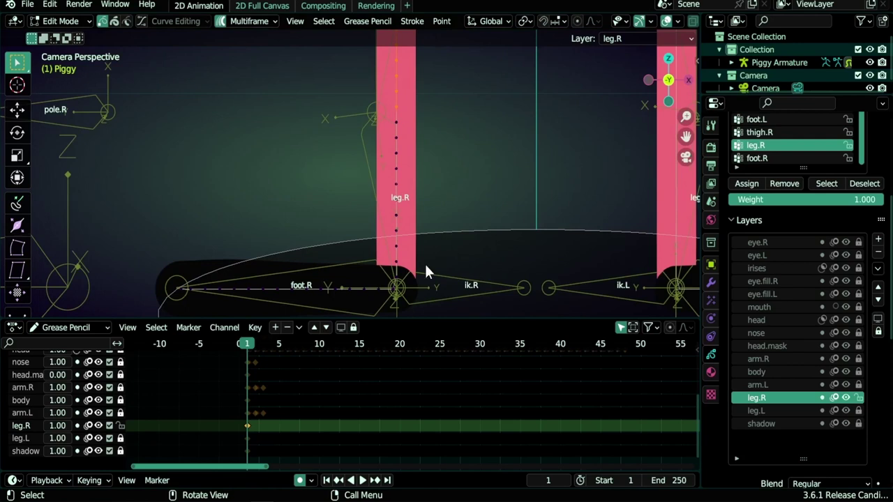
mouse_move(427, 130)
left_mouse_down()
mouse_move(398, 197)
mouse_move(391, 310)
left_mouse_up()
Step: Assign the leg.R layer's foot points to the foot.R vertex group with weight 1.000
left_click(759, 159)
middle_click_drag(445, 246, 497, 175, "shift")
left_click_drag(202, 254, 487, 210)
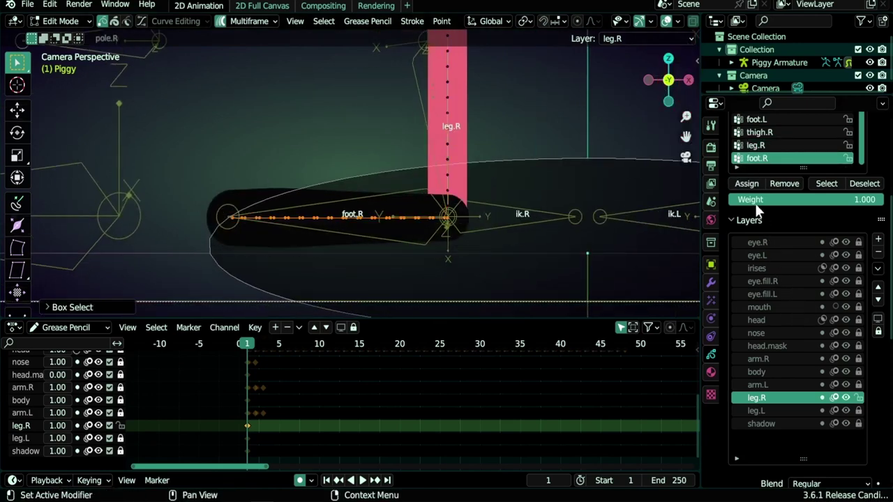
left_click(747, 183)
Step: Enlarge the outliner, expand Piggy Armature's hierarchy and return the Piggy object to Object Mode
key("Home")
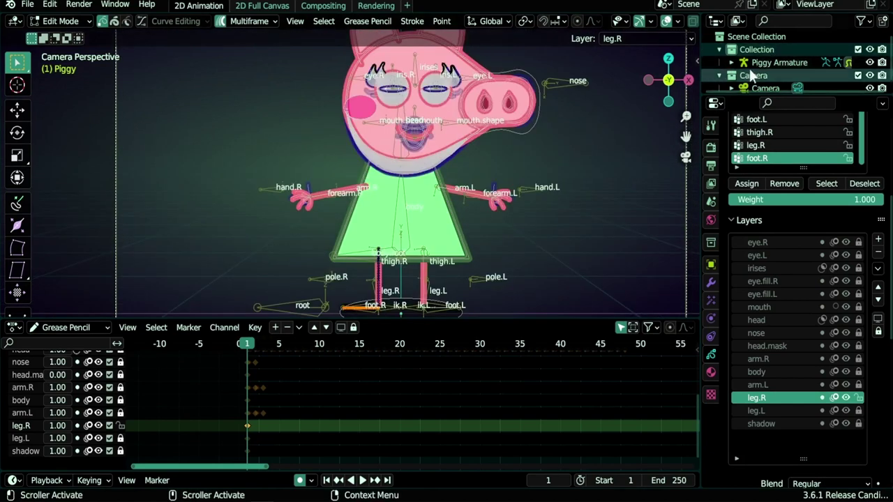
left_click_drag(744, 96, 745, 206)
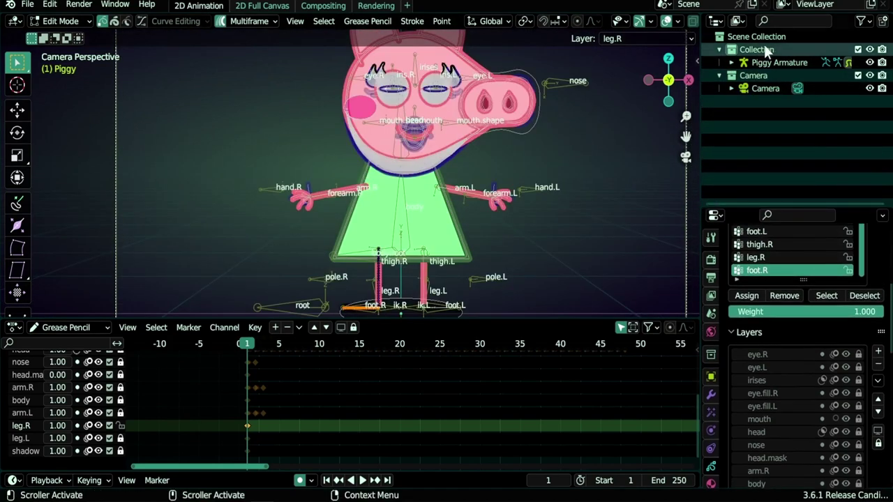
left_click(731, 63)
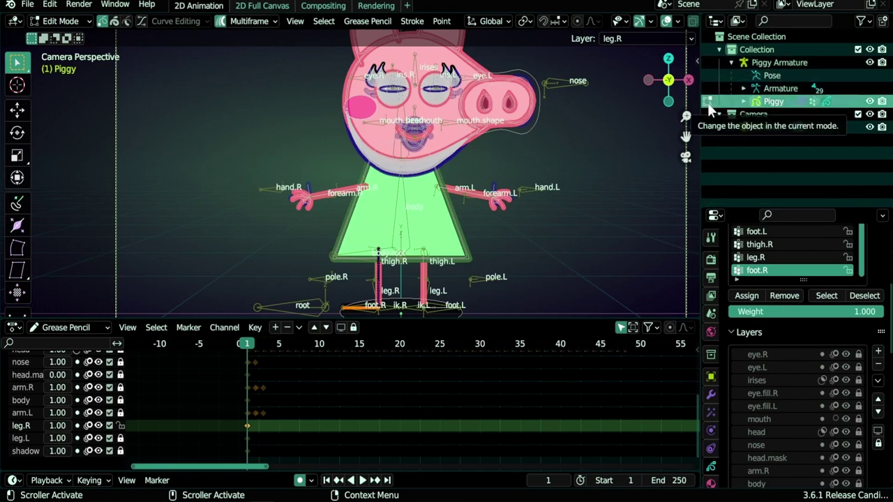
left_click(708, 102)
scroll(462, 211, "down", 3)
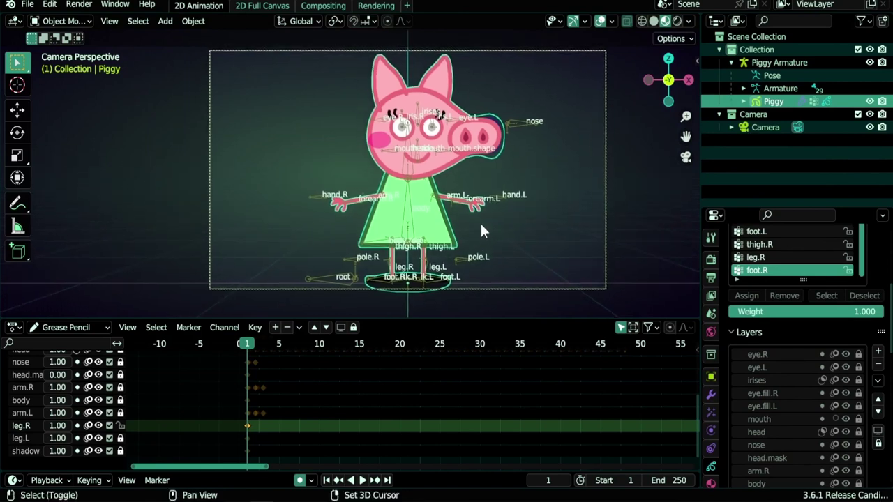
Step: Put Piggy Armature into Pose Mode and try moving the head bone
left_click(523, 124)
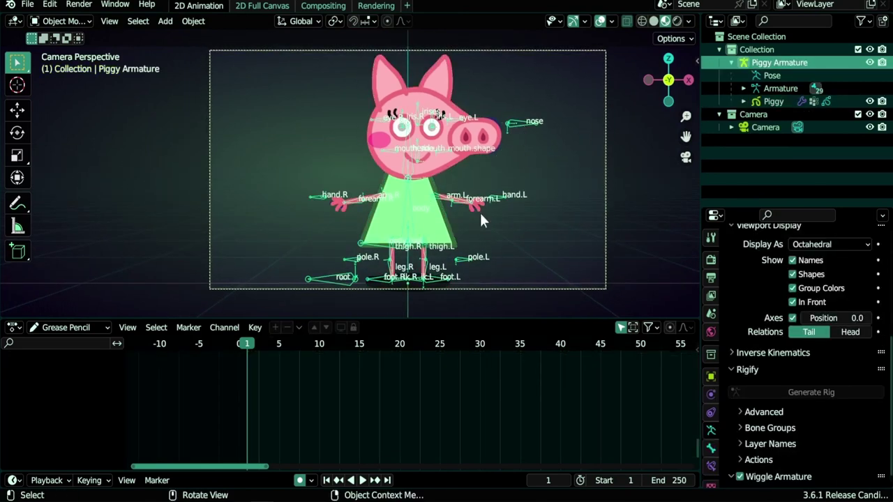
key("ctrl+Tab")
scroll(481, 221, "up", 3)
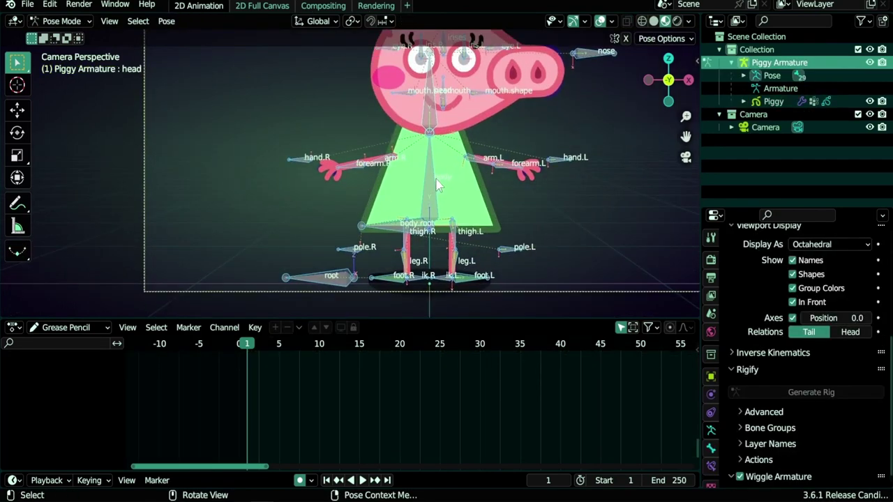
middle_click_drag(444, 166, 437, 213, "shift")
middle_click_drag(457, 145, 440, 205, "shift")
scroll(453, 178, "up", 1)
left_click(386, 244)
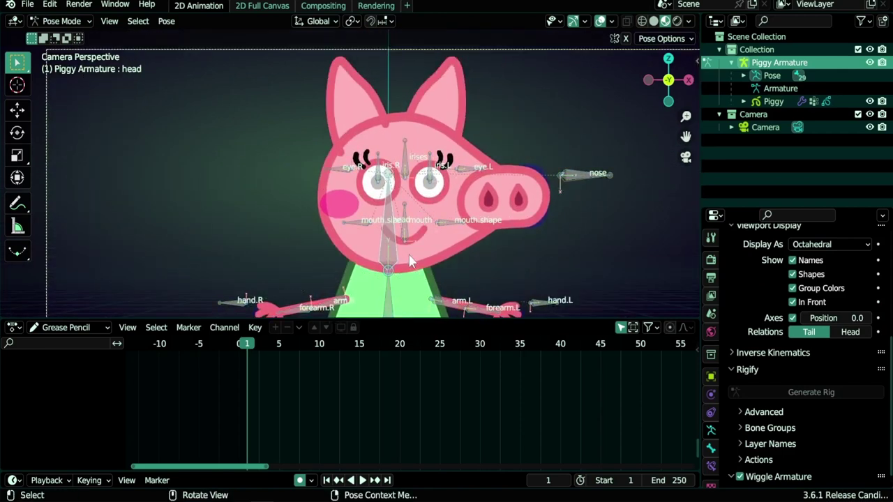
key("g")
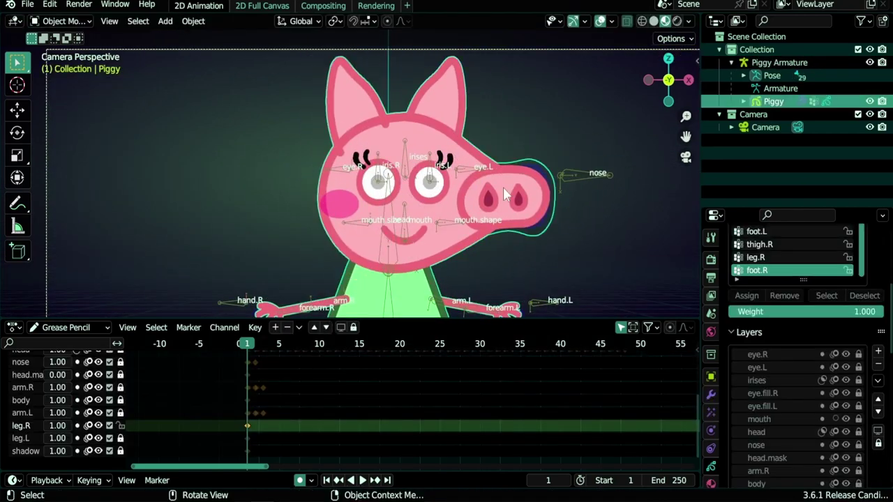
Step: Put Piggy Armature into Pose Mode and try moving and rotating the head bone
left_click(611, 21)
left_click(381, 257)
key("ctrl+Tab")
key("g")
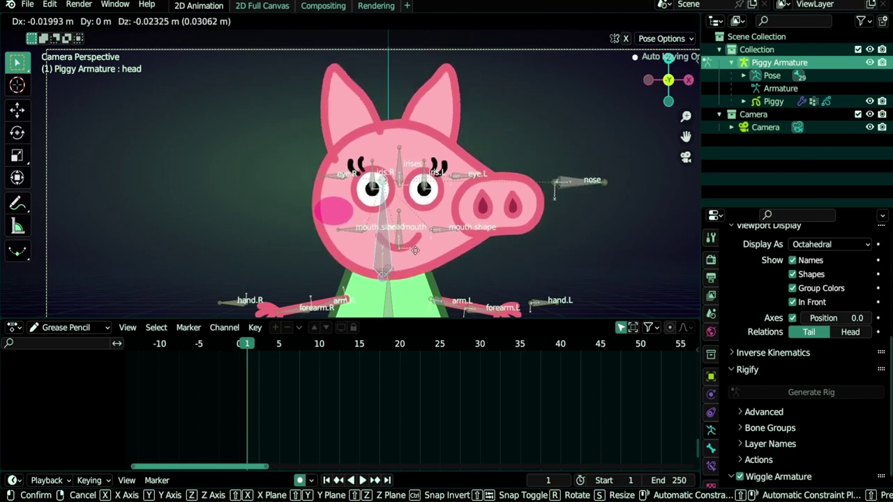
left_click(461, 251)
key("r")
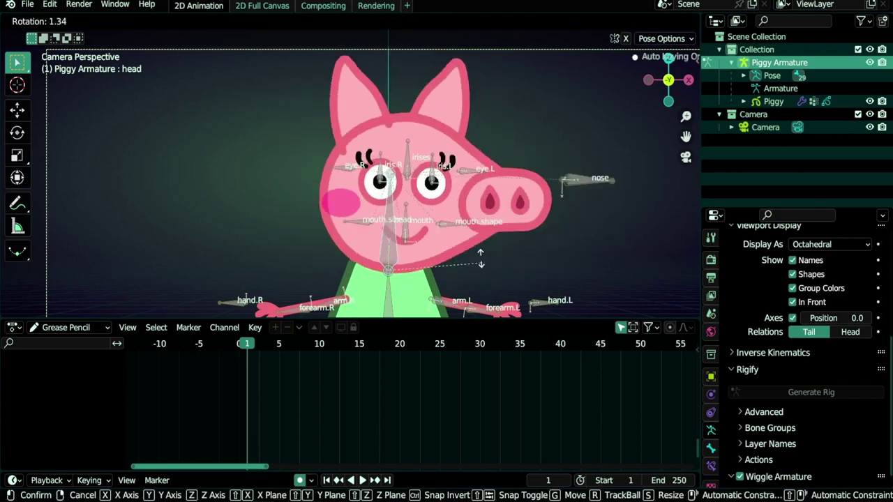
left_click(486, 285)
Step: Try moving the nose bone and the irises bone to test the face deformation
left_click(582, 181)
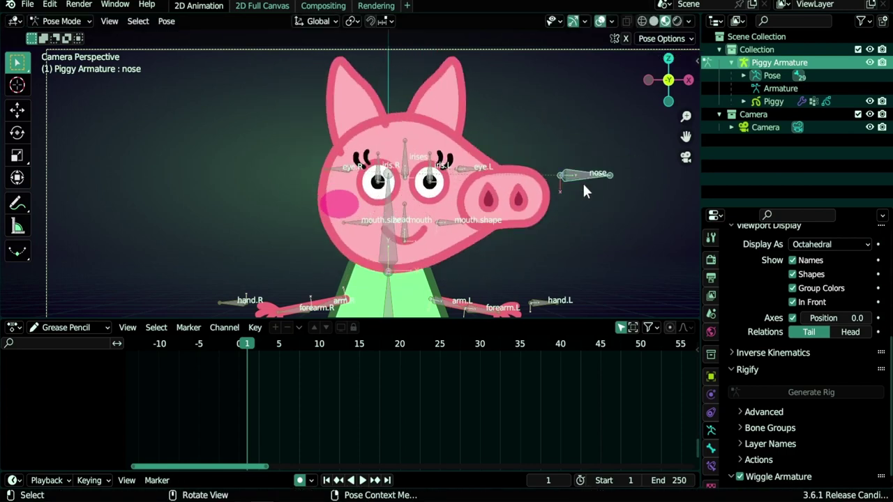
key("g")
right_click(584, 206)
left_click(411, 177)
key("g")
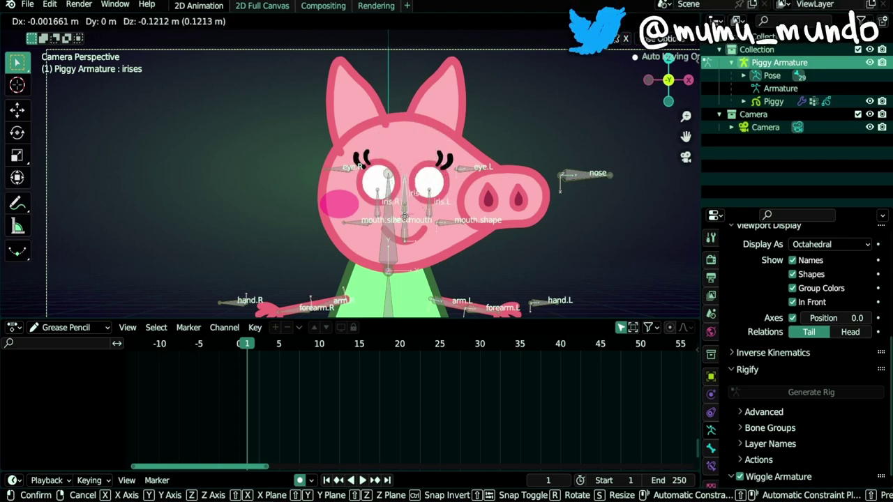
left_click(408, 209)
Step: Try moving the body bone and lowering the body.root bone to test the torso and legs
scroll(408, 209, "up", 4)
key("g")
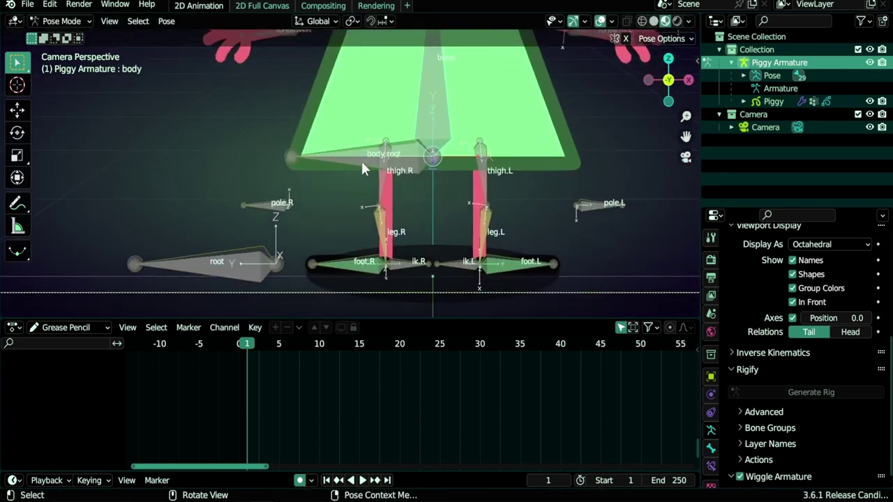
left_click(362, 163)
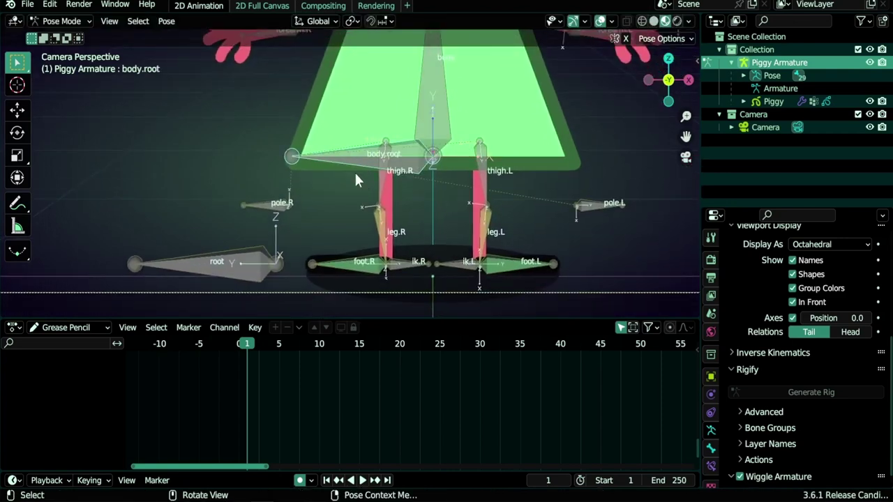
key("g")
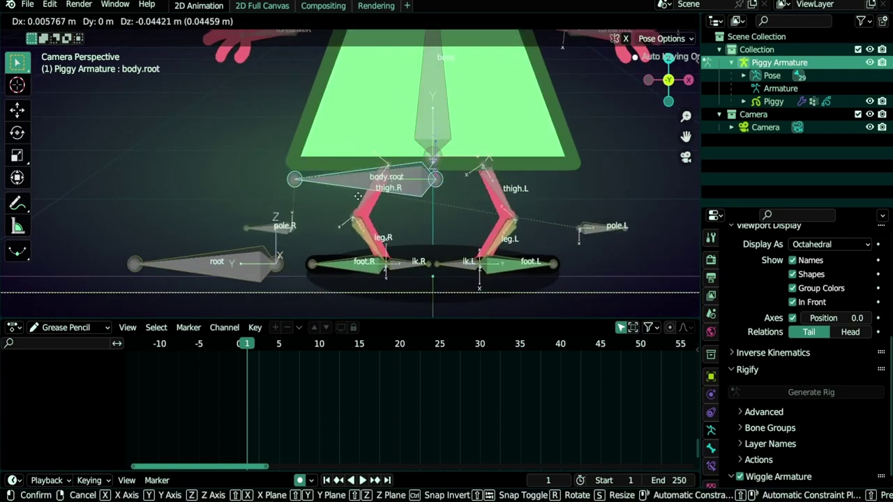
right_click(358, 196)
Step: In Edit Mode, parent the body bone to the body.root bone with Keep Offset
middle_click_drag(480, 140, 486, 217, "shift")
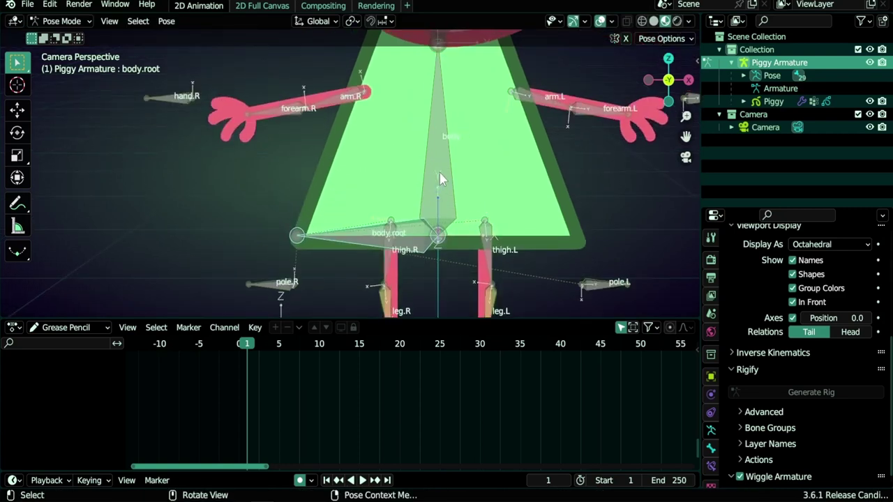
key("Tab")
left_click(435, 155)
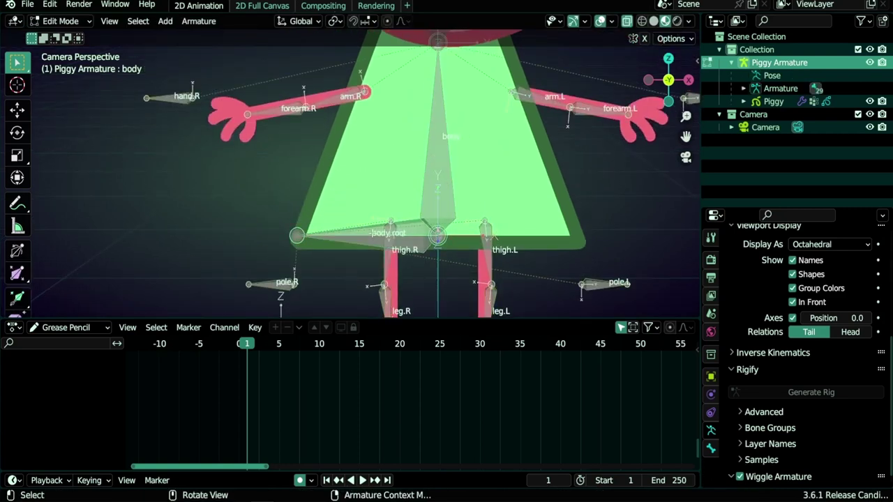
left_click(360, 234, "shift")
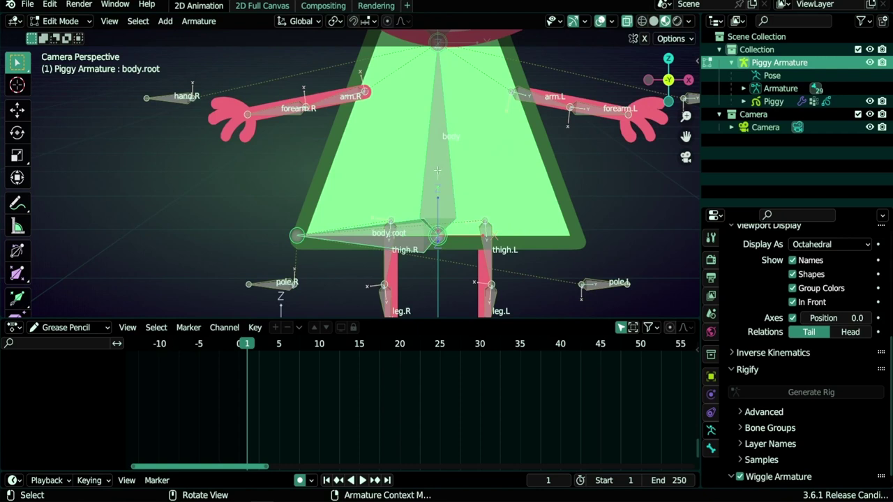
key("ctrl+p")
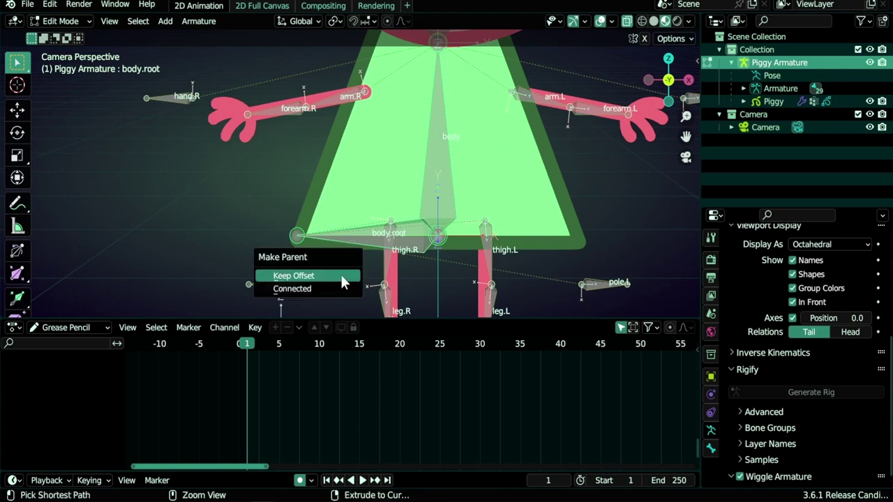
left_click(294, 275)
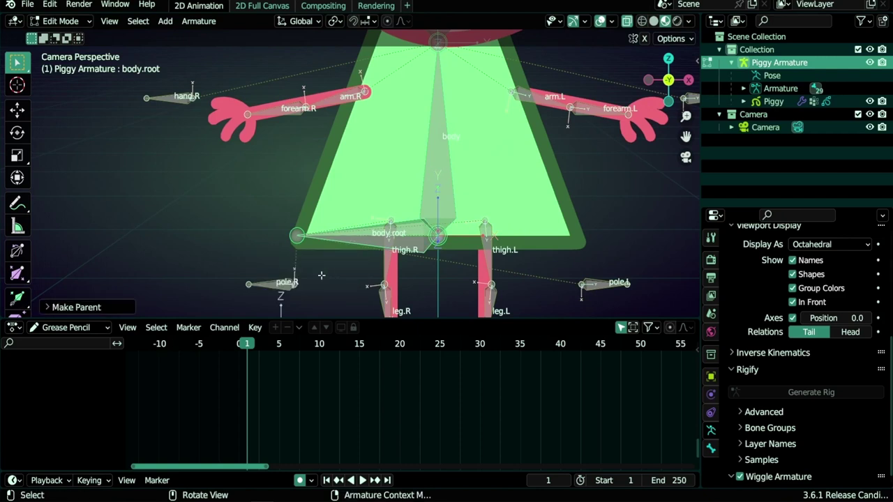
Step: Return Piggy Armature to Pose Mode and retest moving the body.root bone and the body bone
key("ctrl+Tab")
key("g")
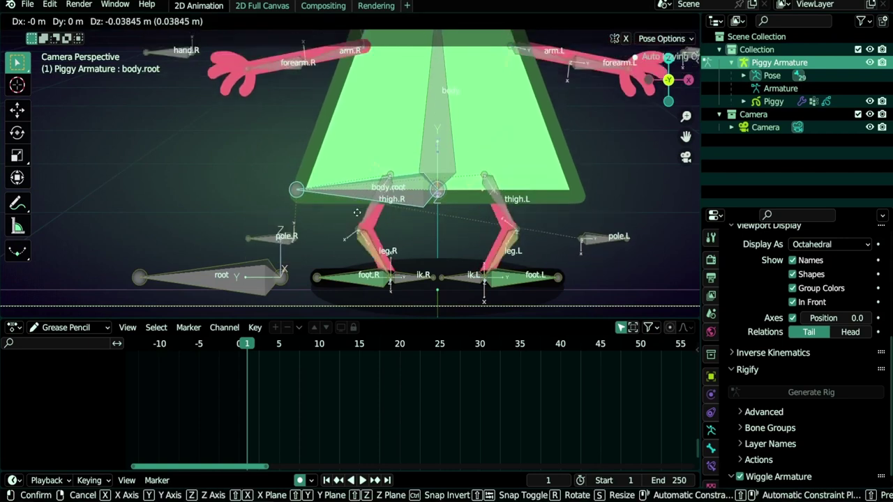
left_click(434, 136)
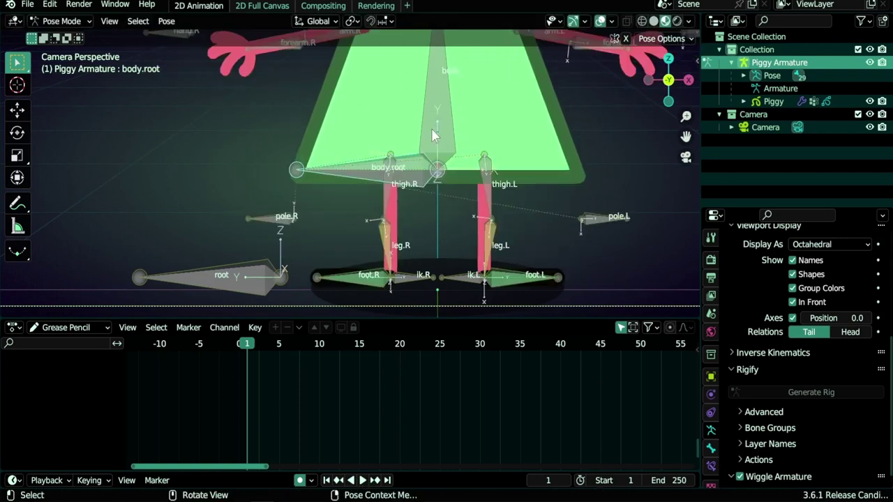
key("h")
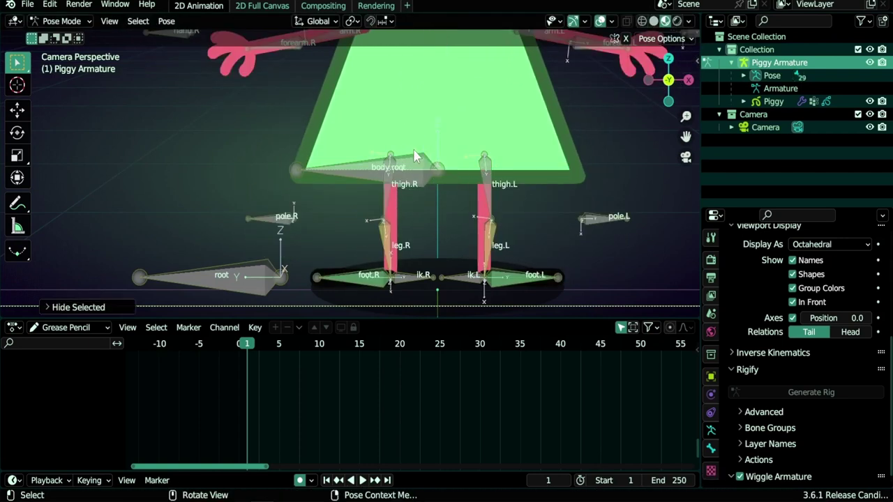
key("alt+h")
key("g")
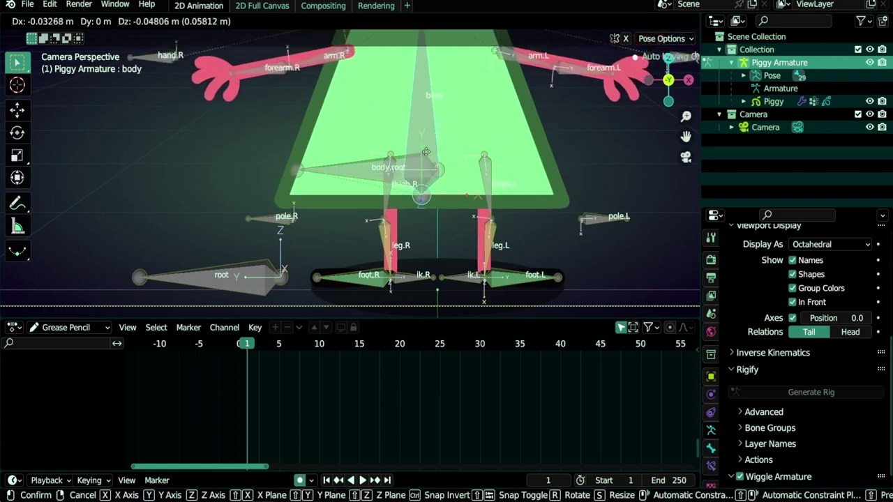
right_click(426, 141)
Step: Try moving the forearm.L bone, and raise the left foot with the ik.L bone so the leg bends at the knee
scroll(440, 133, "down", 4)
middle_click_drag(454, 122, 480, 211, "shift")
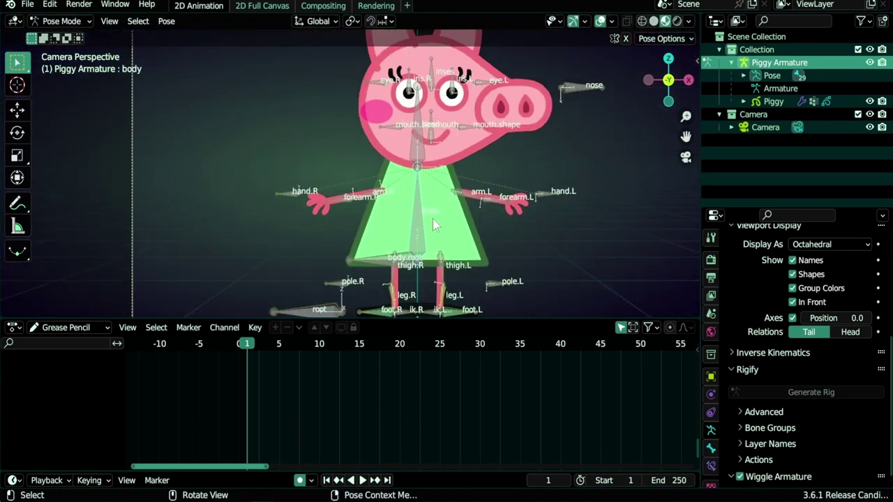
key("g")
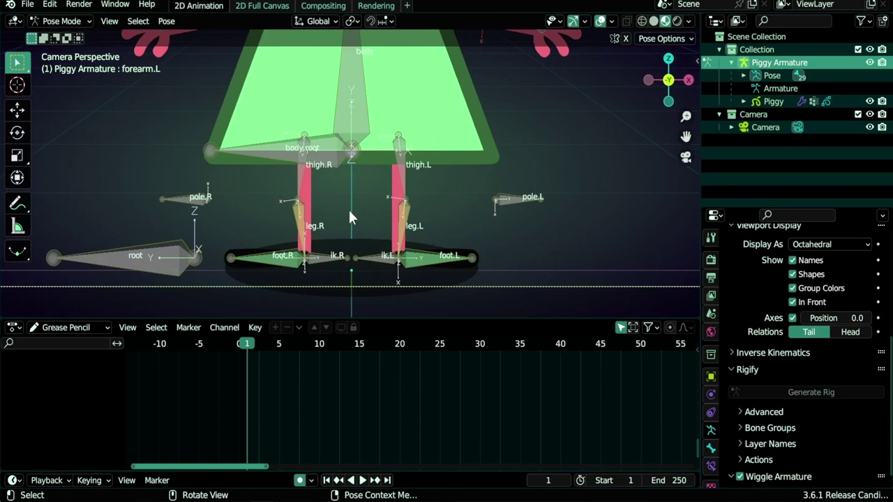
left_click(378, 257)
key("g")
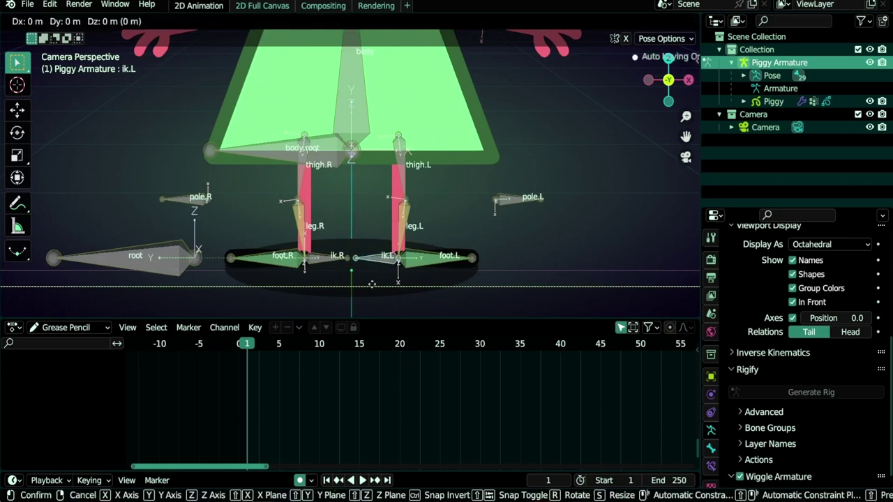
left_click(380, 242)
scroll(486, 253, "up", 3)
middle_click_drag(487, 253, 470, 240, "shift")
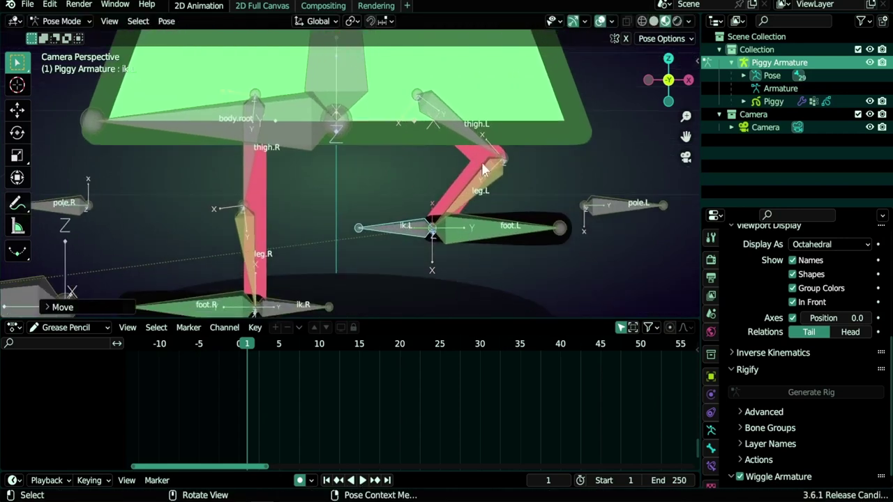
scroll(370, 269, "down", 3)
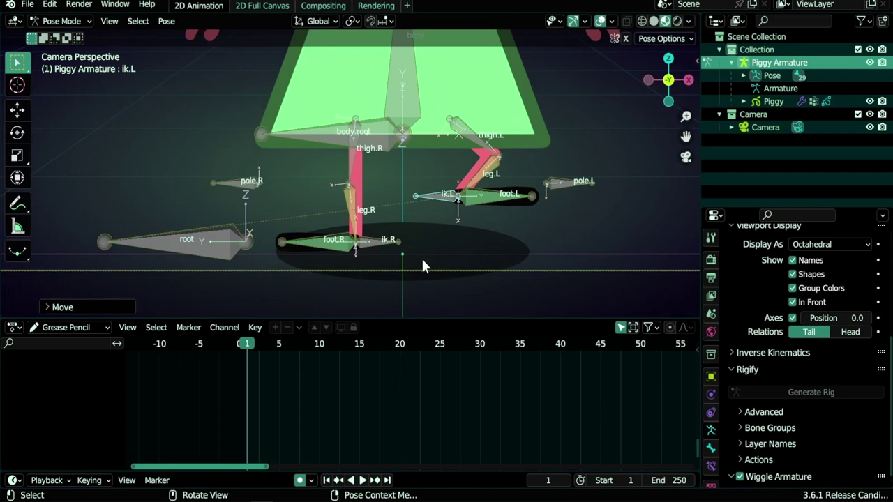
key("i")
Step: In Edit Mode, duplicate the body bone and place the copy straight below it along the Z axis
key("Tab")
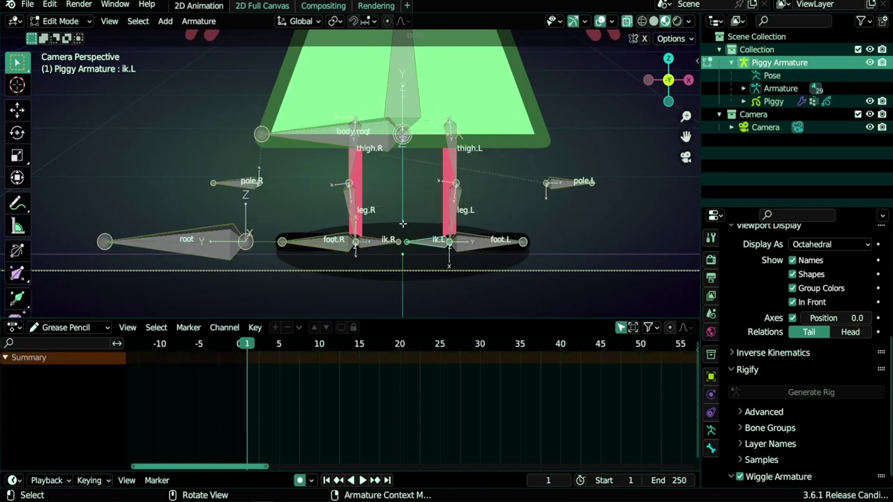
scroll(403, 226, "down", 1)
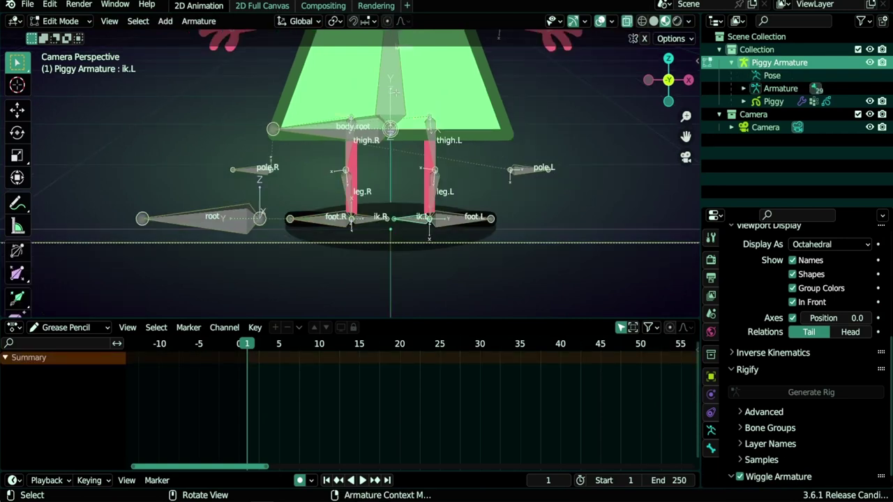
left_click(411, 111)
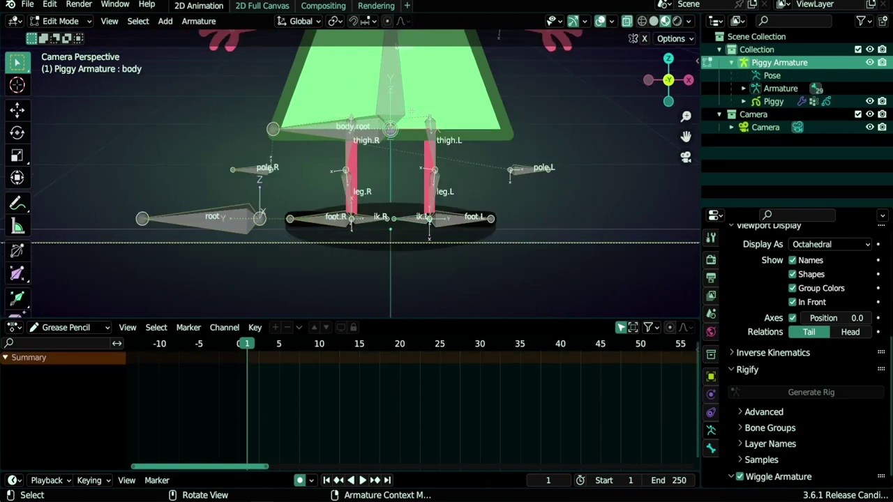
key("shift+d")
key("z")
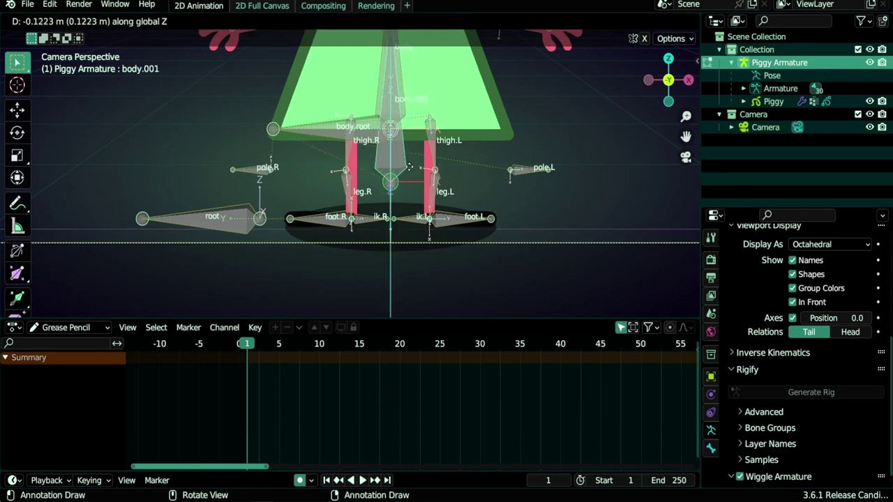
left_click(432, 259)
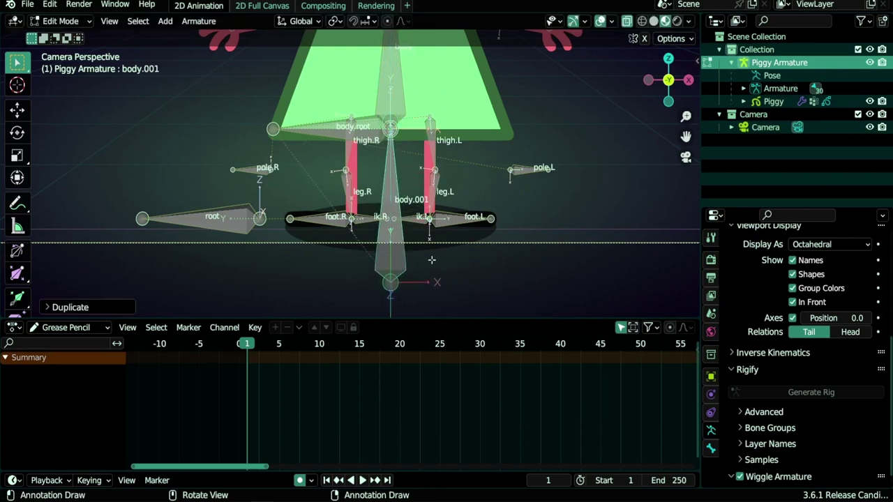
Step: Mirror the duplicated bone along Z so it points downward, and move it down along Z to start between the feet
key("ctrl")
key("ctrl+m")
key("z")
left_click(432, 259)
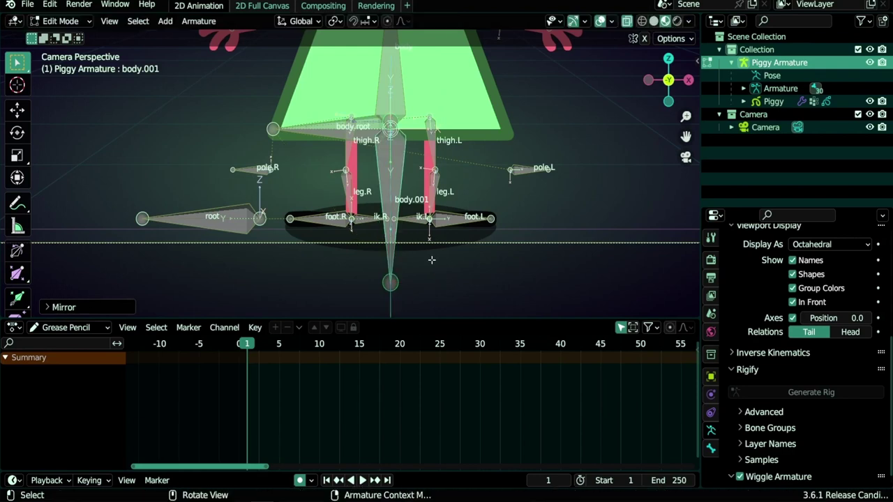
key("g")
key("z")
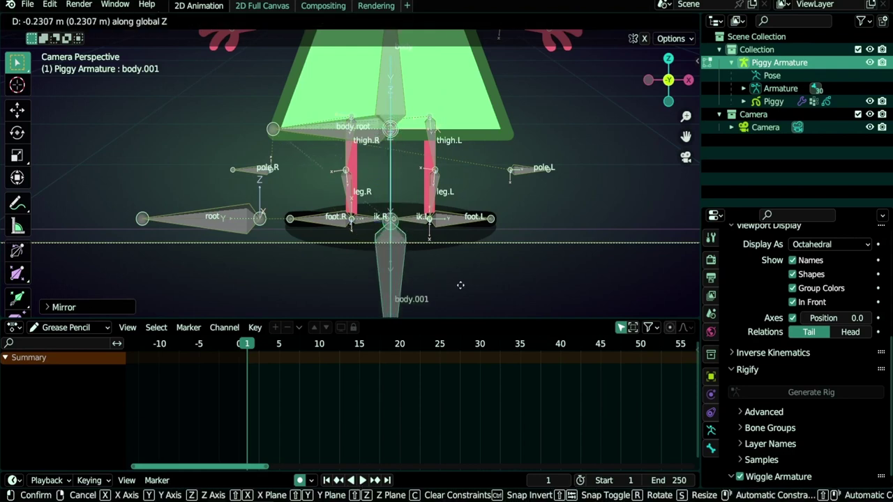
left_click(461, 288)
Step: Shorten the duplicated bone by moving its lower tip up along the Z axis
scroll(439, 267, "up", 3)
middle_click_drag(439, 267, 404, 13, "shift")
left_click_drag(327, 261, 426, 300)
scroll(429, 167, "down", 5)
key("g")
key("z")
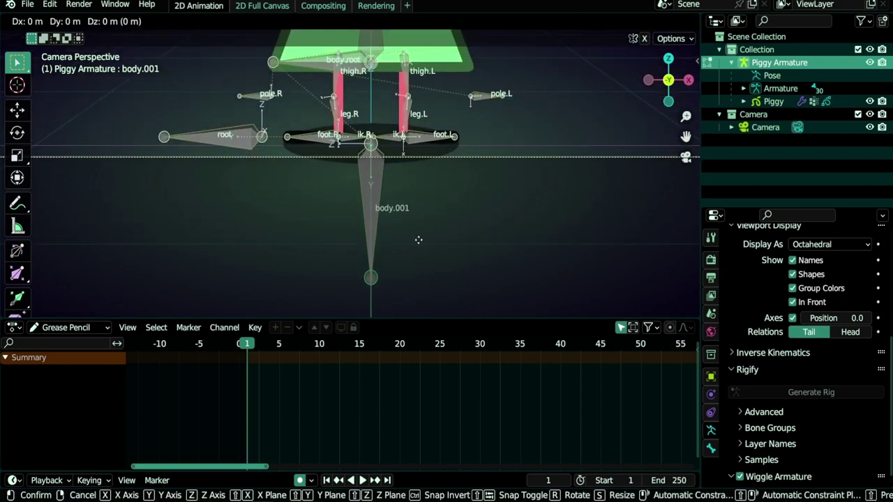
left_click(371, 238)
Step: Rename the duplicated bone below the feet as shadow
scroll(372, 238, "up", 4)
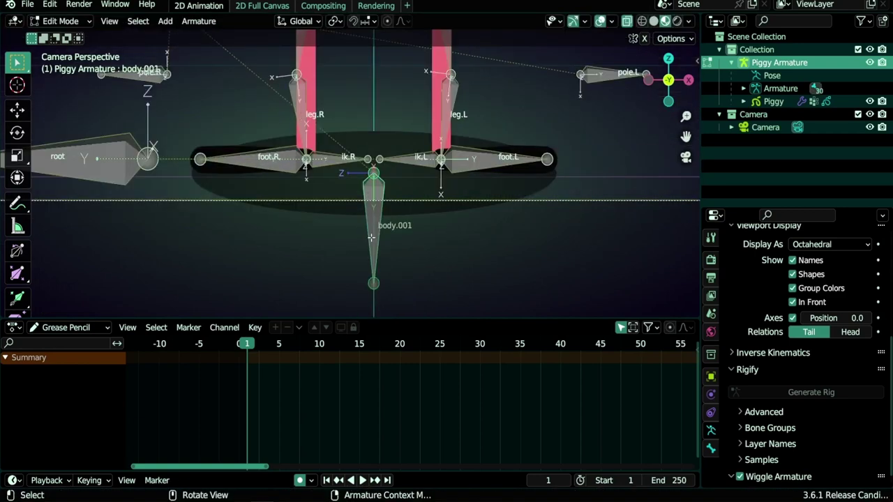
key("F2")
type("shadow")
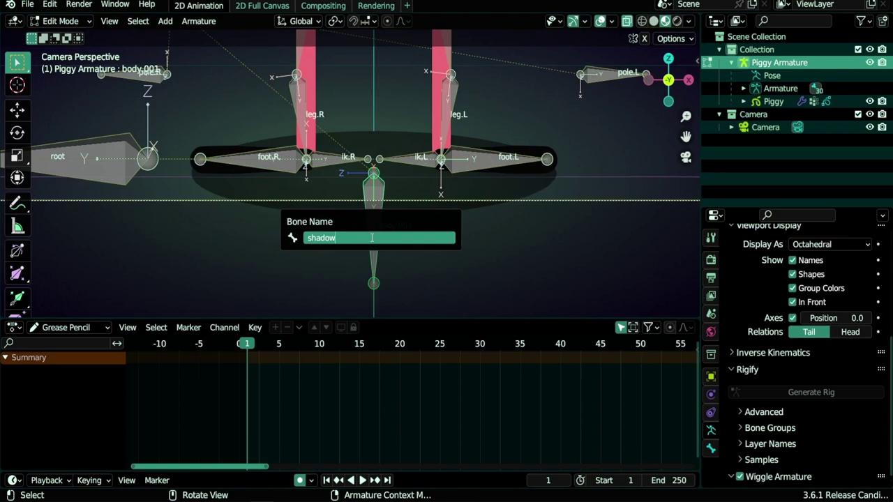
key("Return")
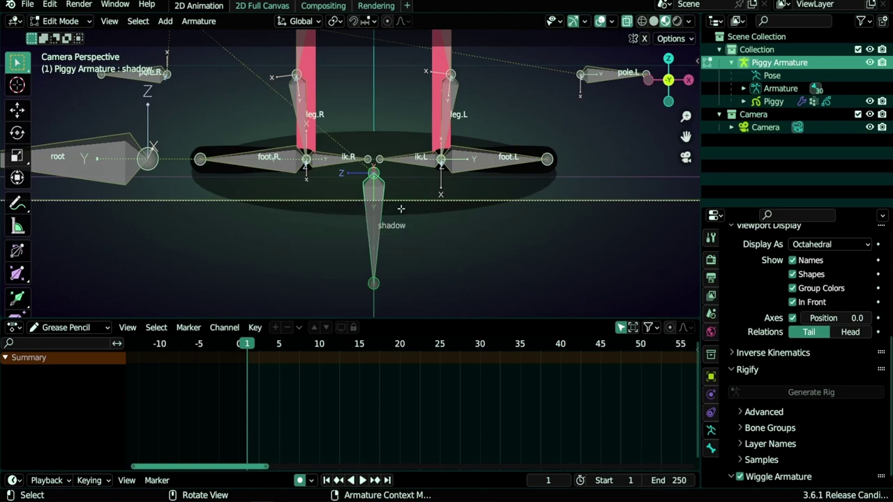
Step: Check the shadow bone's properties, switch the armature to Object Mode and select the Piggy grease pencil object
scroll(769, 323, "down", 10)
scroll(771, 325, "up", 6)
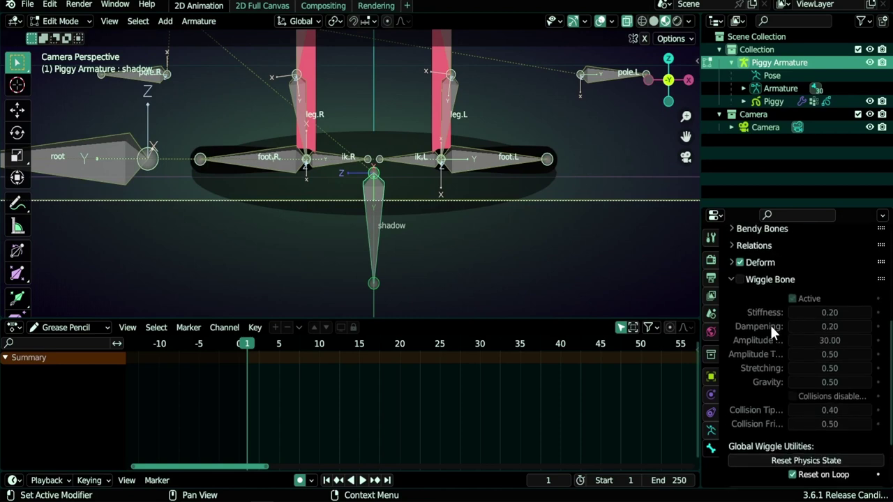
scroll(394, 216, "down", 3)
middle_click_drag(402, 134, 406, 204, "shift")
key("ctrl+Tab")
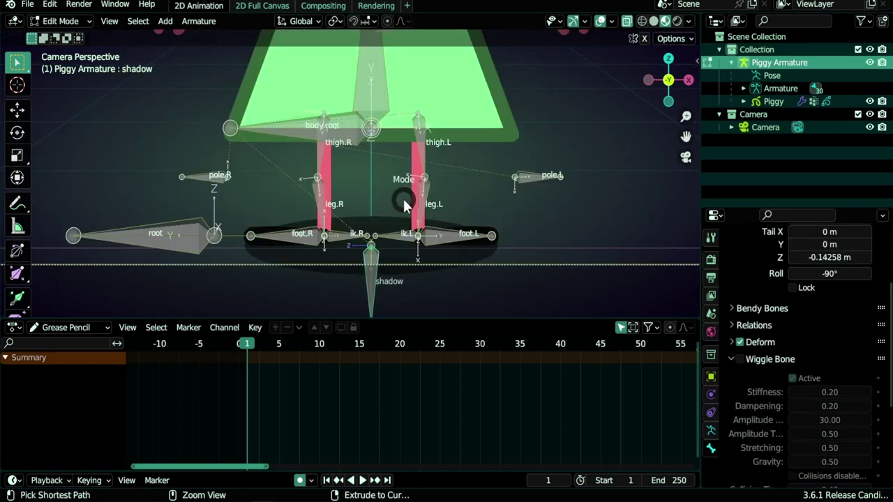
left_click(299, 200)
left_click(500, 123)
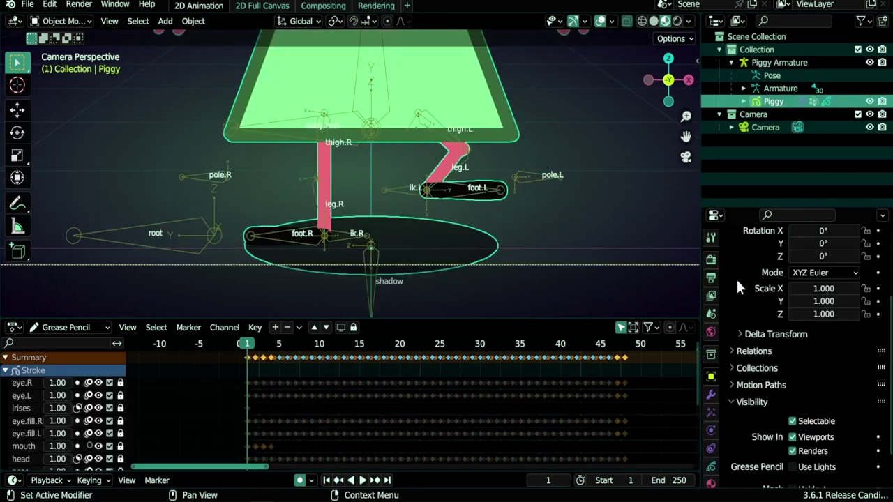
Step: Add a vertex group to the Piggy grease pencil object and name it shadow
left_click(713, 448)
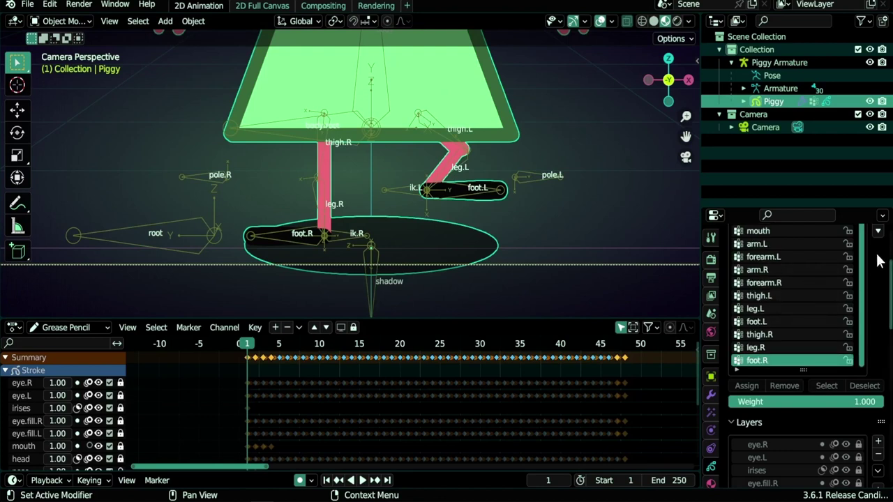
scroll(878, 296, "up", 4)
left_click(878, 289)
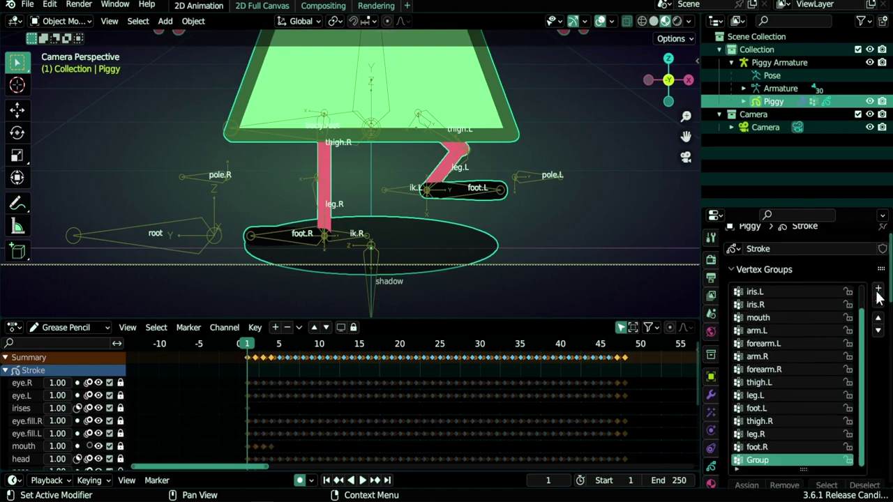
scroll(867, 419, "down", 2)
double_click(761, 421)
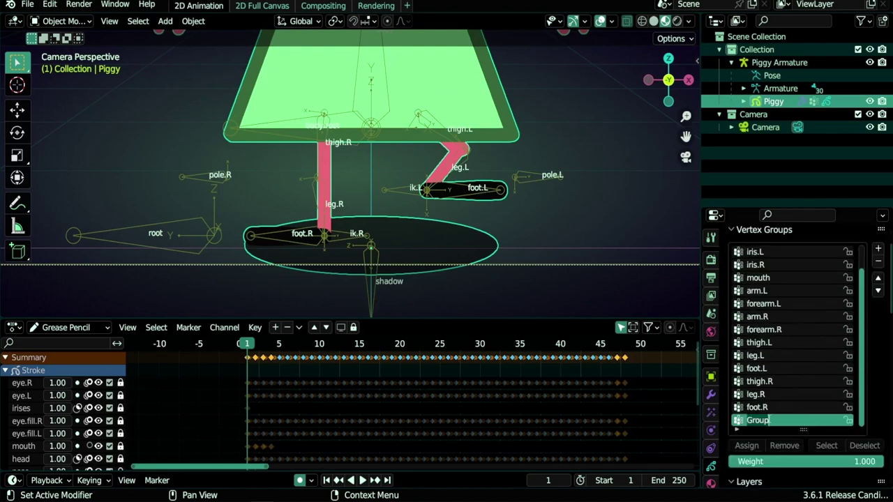
type("shadow")
key("Return")
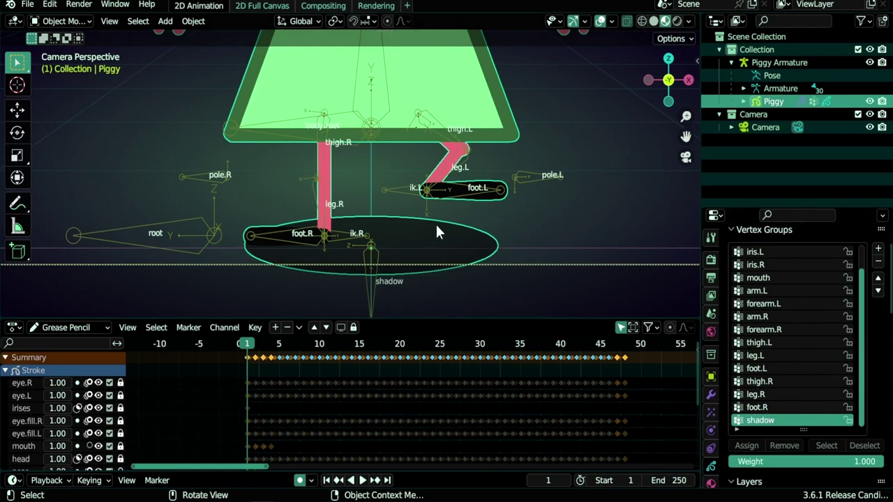
Step: In Edit Mode, select all points of the shadow layer and assign them to the shadow vertex group
key("Tab")
left_click(453, 268)
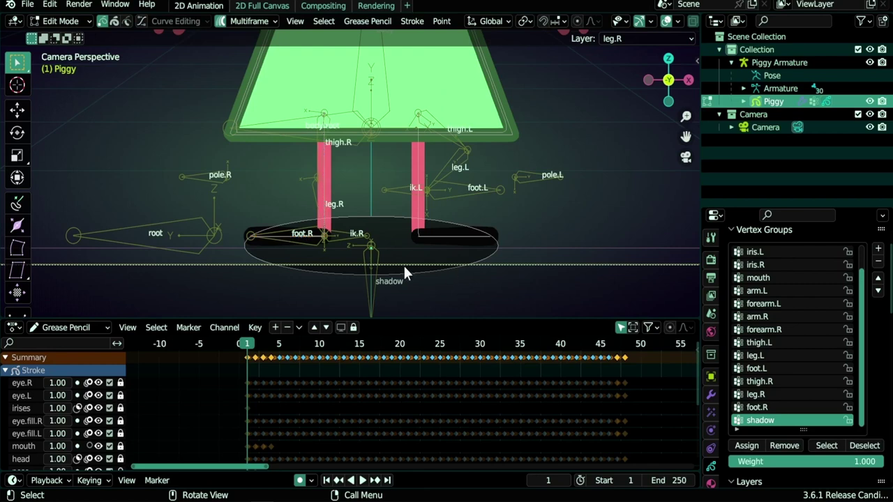
scroll(831, 331, "down", 10)
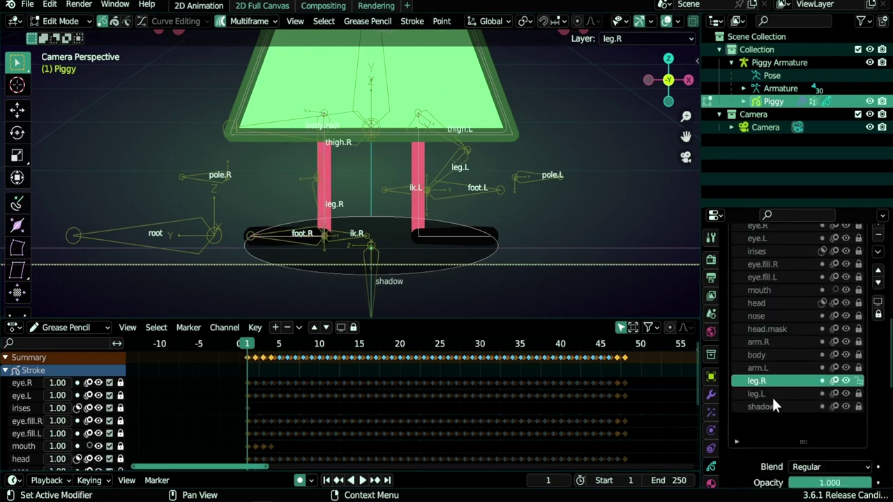
left_click(761, 307)
key("a")
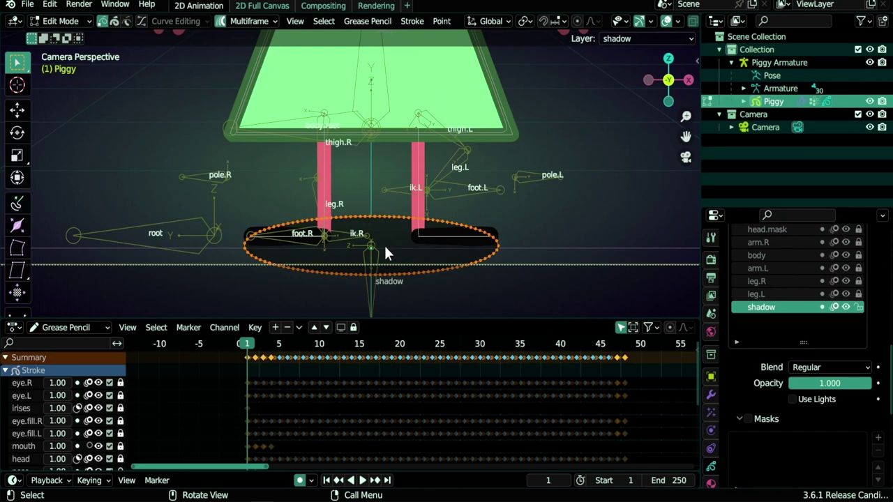
scroll(796, 314, "up", 8)
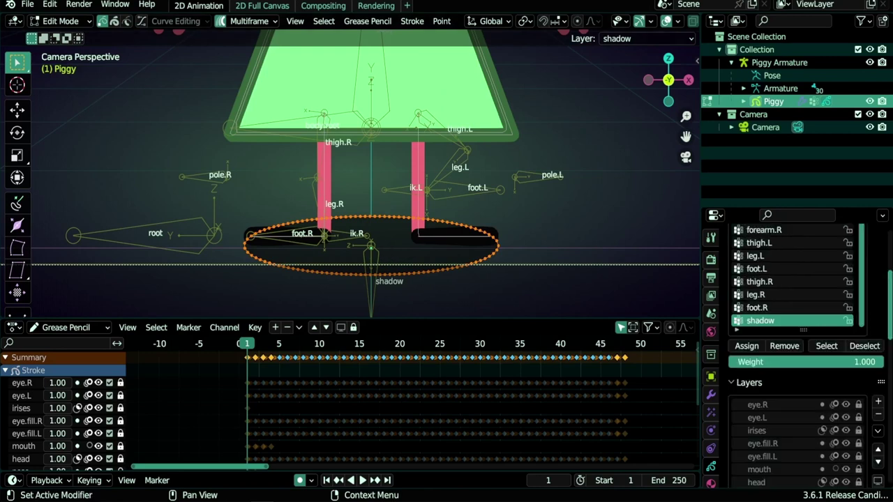
left_click(745, 347)
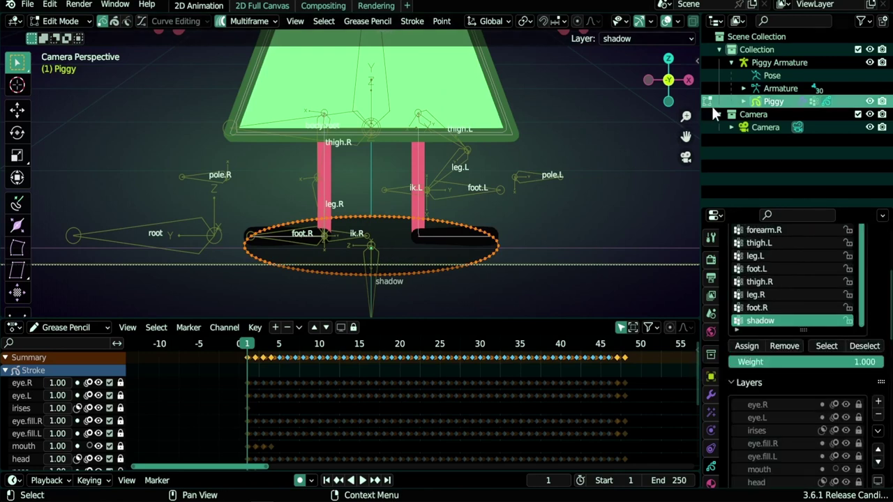
Step: Put Piggy Armature in Pose Mode and test the shadow bone by moving and scaling it
left_click(709, 102)
scroll(415, 182, "down", 3)
left_click(460, 179)
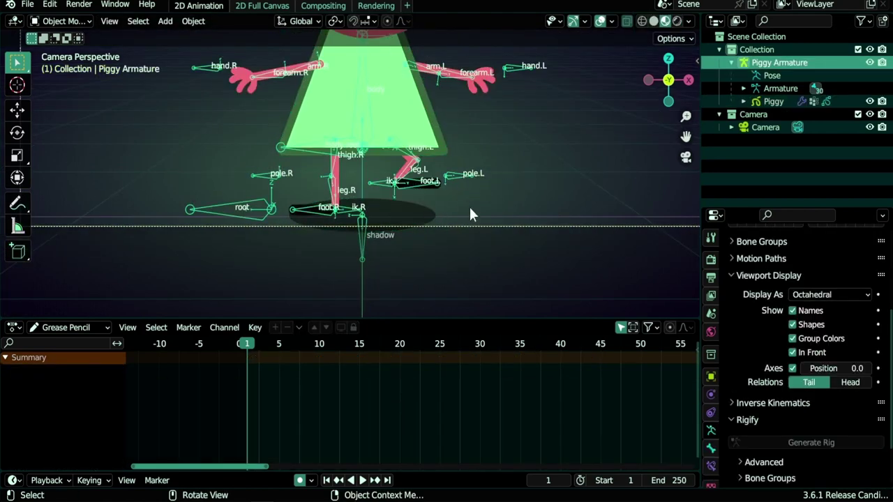
key("ctrl+Tab")
scroll(412, 216, "up", 2)
middle_click_drag(398, 216, 425, 218, "shift")
key("g")
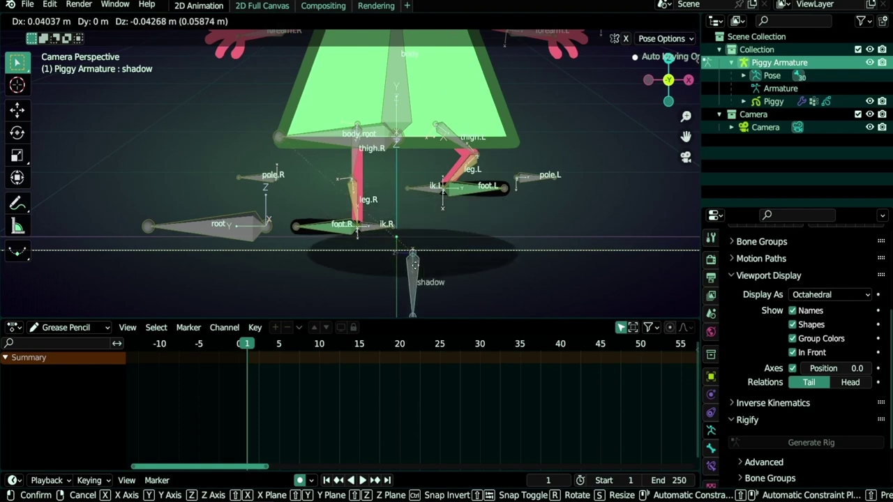
right_click(428, 269)
key("s")
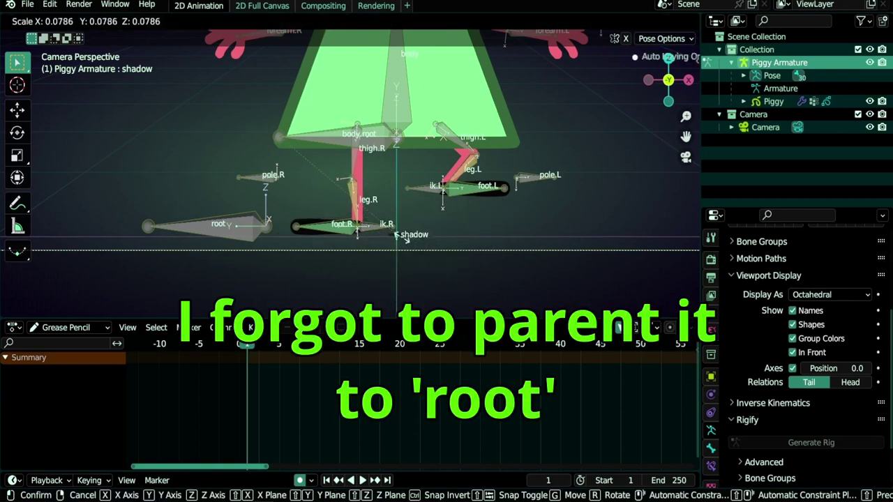
left_click(444, 274)
scroll(409, 179, "down", 4)
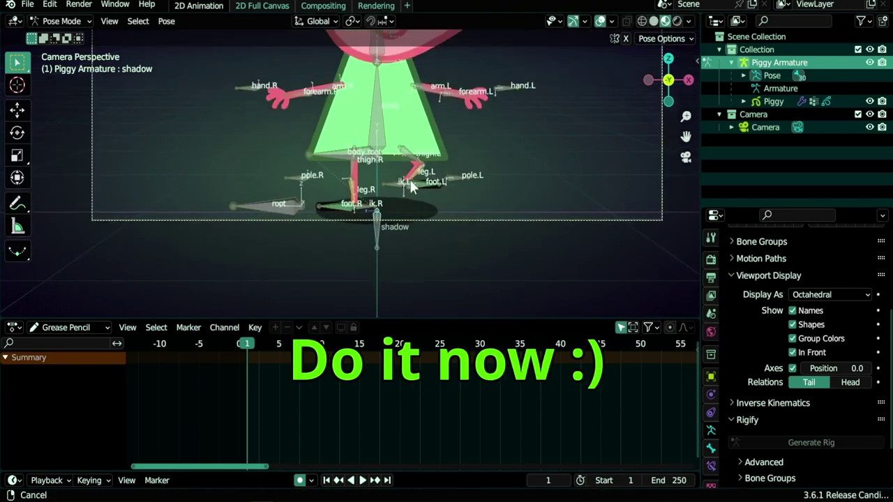
scroll(451, 175, "up", 5)
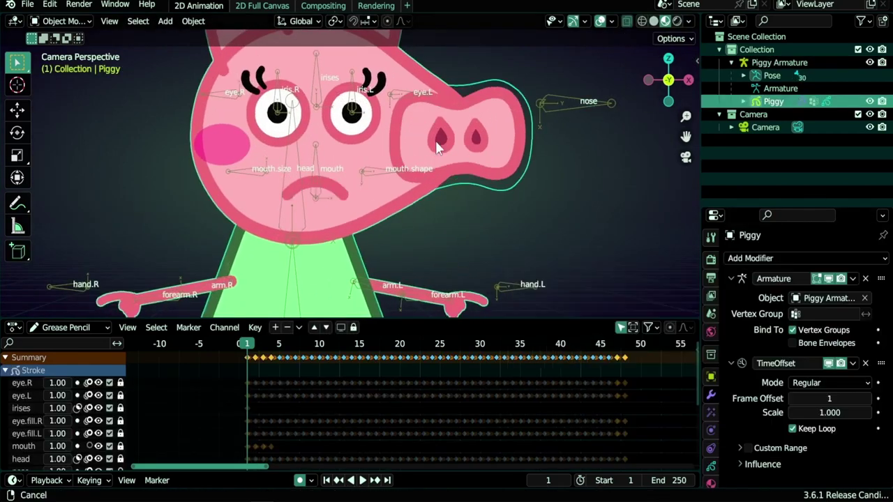
Step: Set Piggy's Time Offset modifier to Fixed Frame mode and limit its influence to the eye.R layer
left_click(830, 386)
left_click(830, 401)
left_click(761, 462)
scroll(803, 418, "down", 1)
left_click(827, 463)
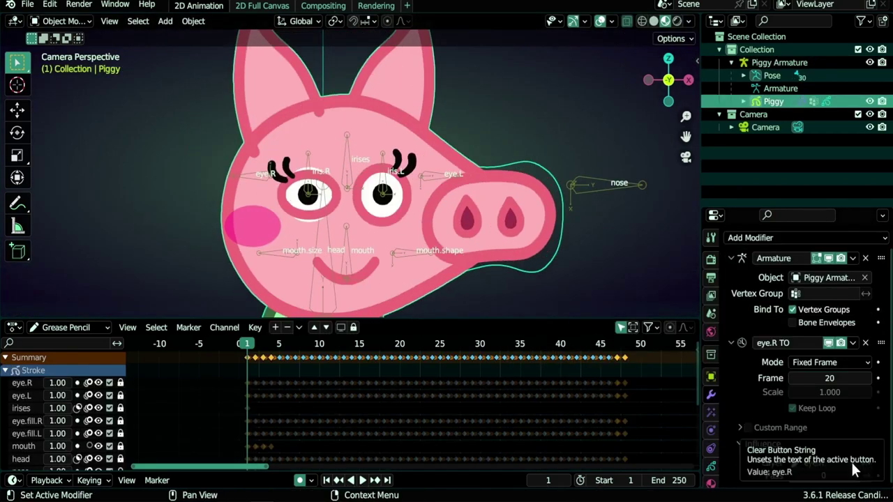
Step: Select the eye.fill.R layer, and set Piggy Armature as the target object of the frame offset driver's variable
left_click(773, 373)
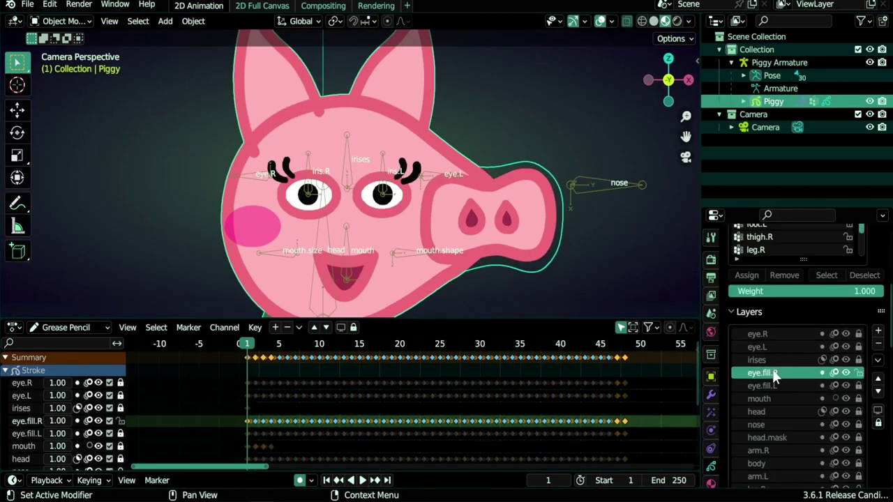
left_click(711, 394)
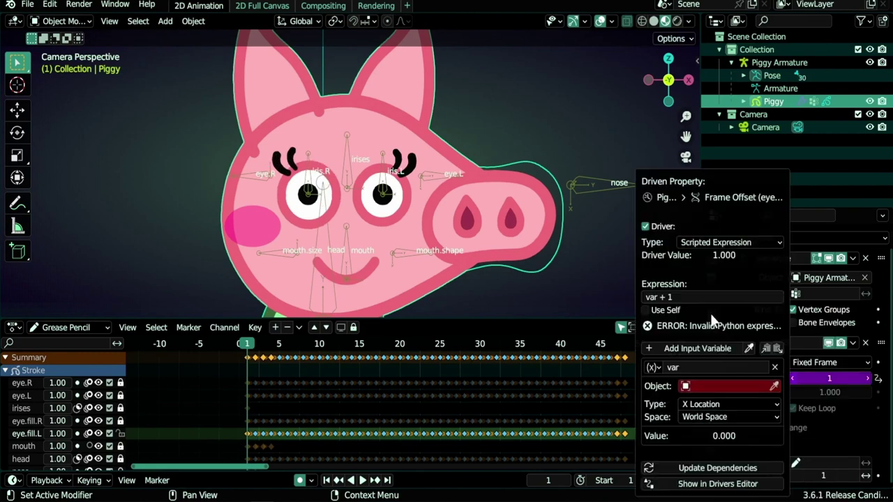
left_click(702, 384)
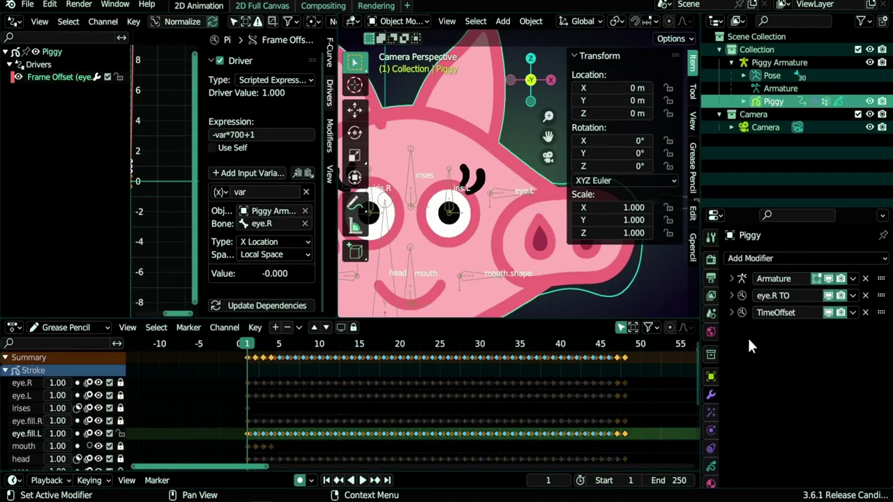
Step: Rename the second Time Offset modifier to eye.L TO
left_click(782, 313)
double_click(774, 313)
type("eye.L TO")
key("Return")
Step: Set the target bone of the eye.L TO driver to eye.L, and test it by moving that bone
left_click(273, 224)
left_click(247, 318)
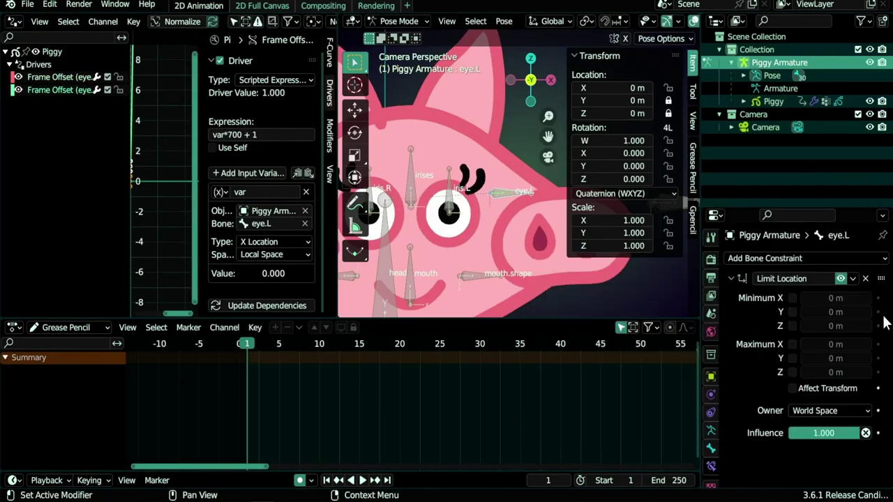
key("g")
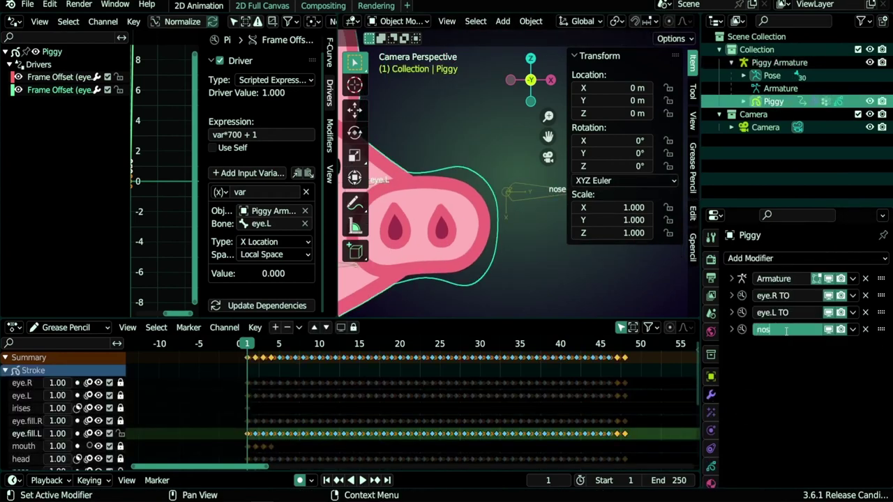
Step: Configure the nose TO time offset modifier and test its driver by moving the nose bone
left_click(830, 442)
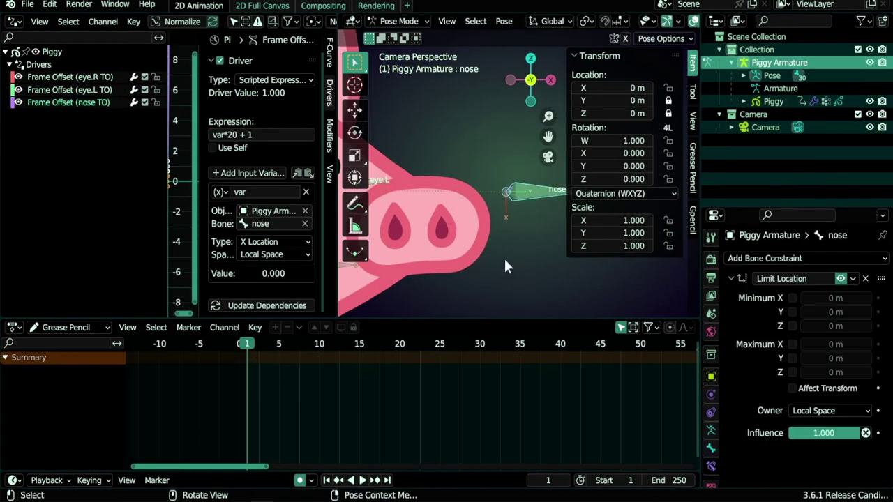
key("g")
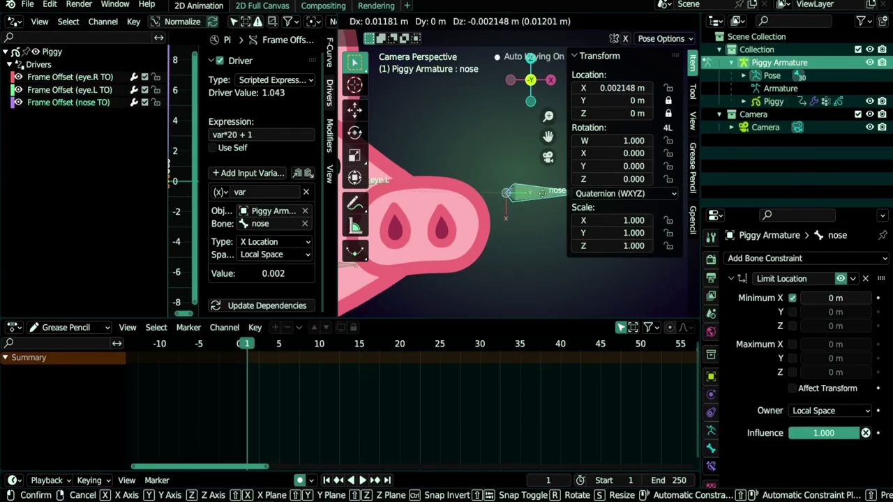
Step: Duplicate the mouth.sh TO modifier as mouth.sz TO, and add a Subdivide modifier to Piggy
left_click(853, 343)
left_click(793, 362)
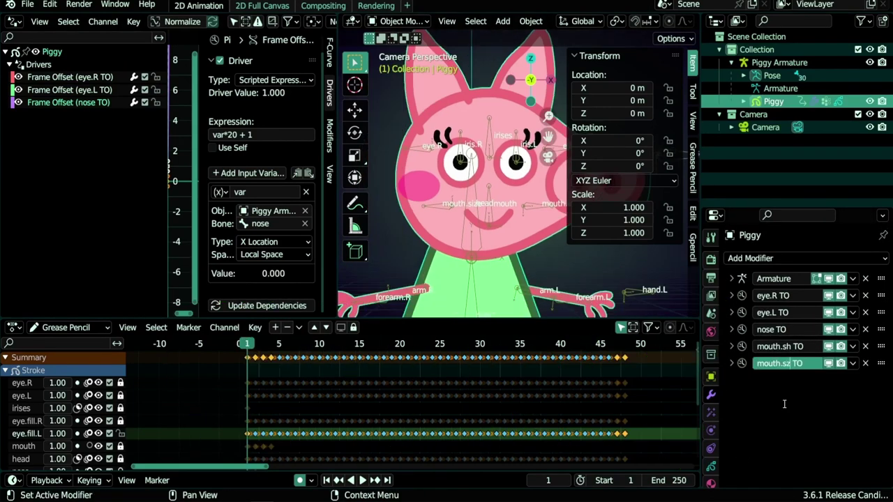
left_click(824, 463)
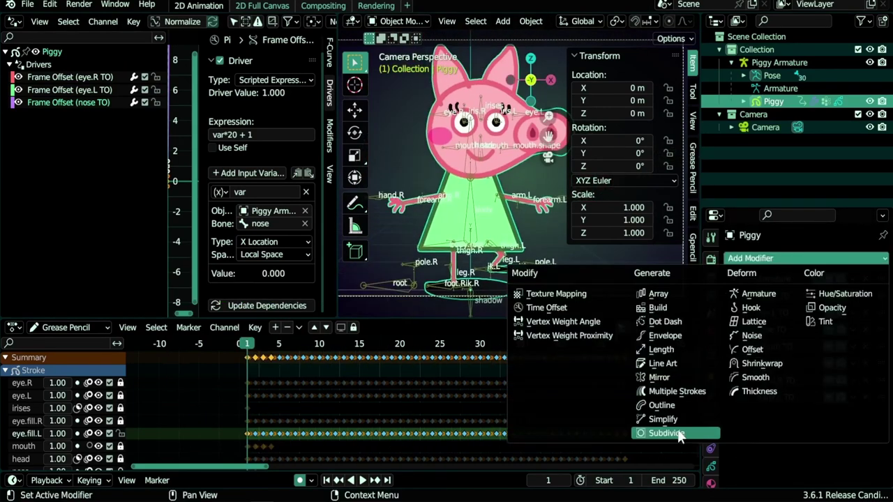
left_click(667, 432)
scroll(443, 177, "up", 3)
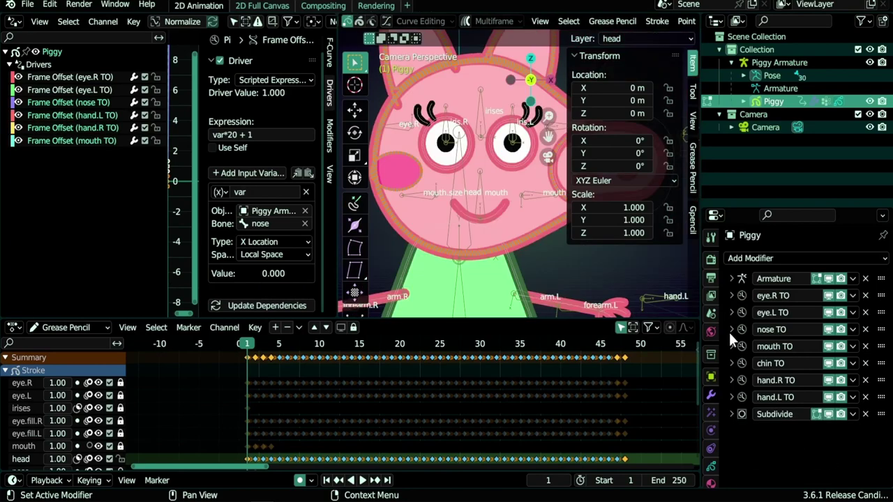
Step: Set the chin TO driver's mouth.size variable to Local Space, and test it by moving the mouth.size bone
left_click(77, 133)
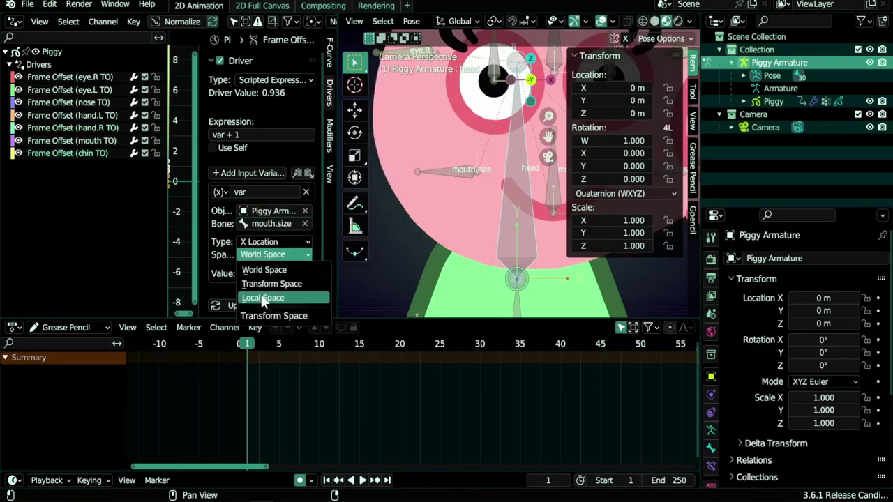
left_click(272, 307)
key("g")
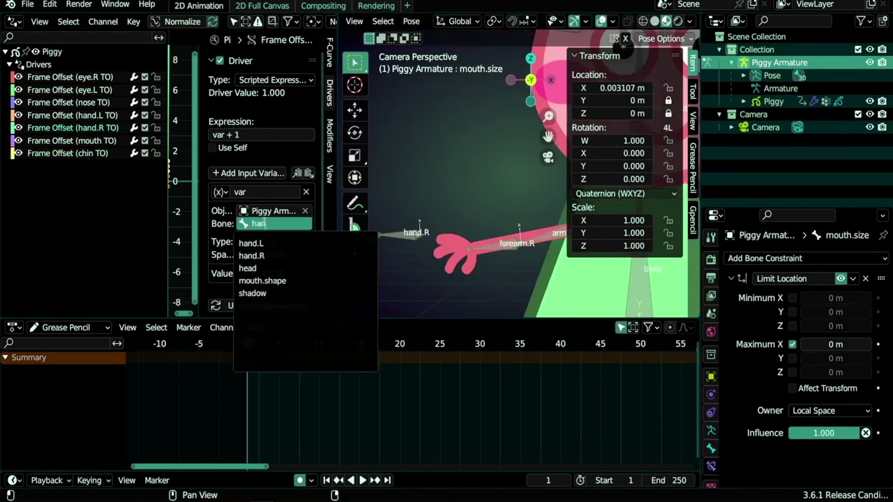